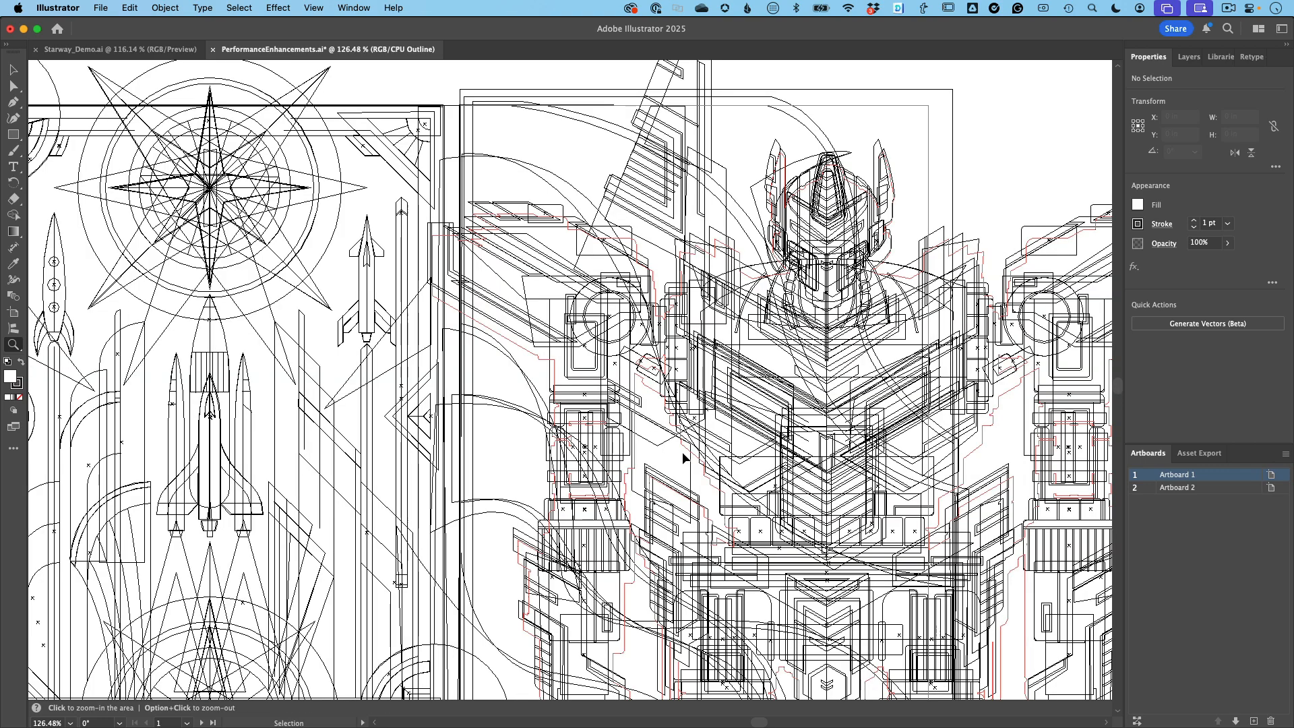
Return the artwork from outline to full-color preview and examine the red and orange robot's face up close.
{"action": "key", "text": "super+y"}
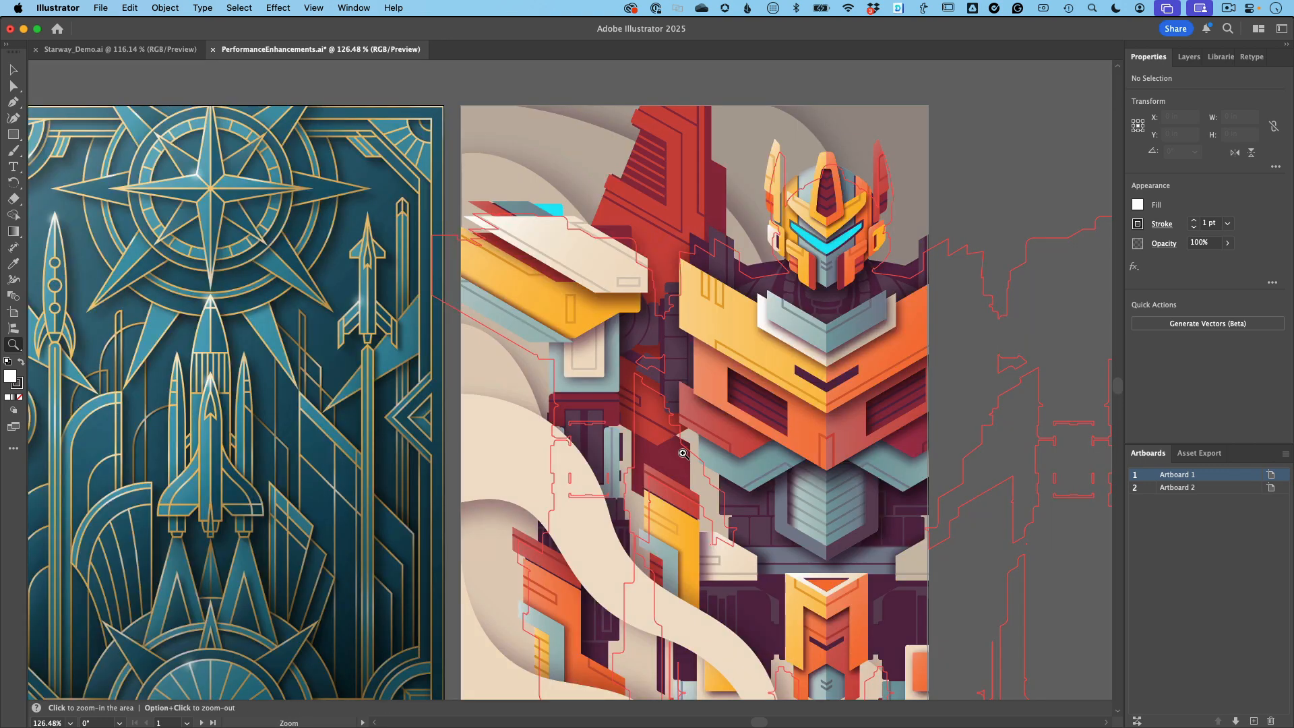
{"action": "left_click_drag", "start_coordinate": [827, 219], "coordinate": [1189, 622]}
{"action": "left_click_drag", "start_coordinate": [798, 267], "coordinate": [1151, 694]}
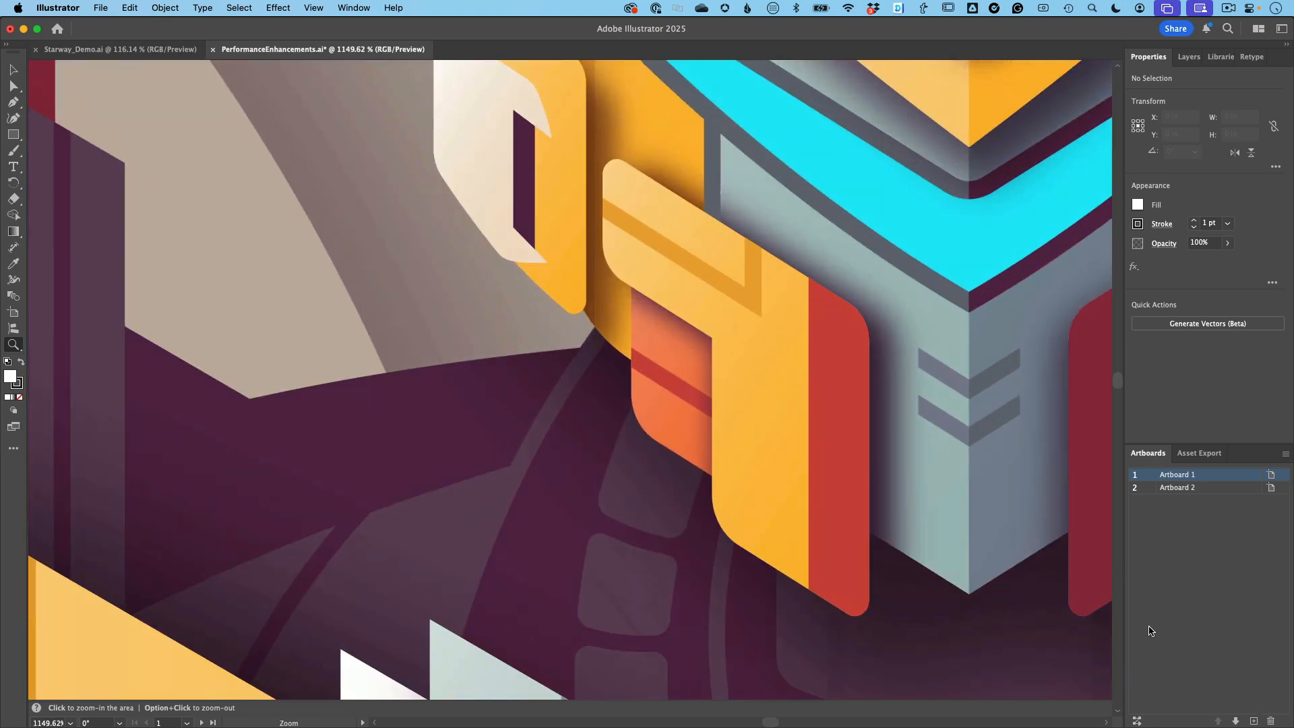
{"action": "scroll", "coordinate": [889, 434], "scroll_direction": "right", "scroll_amount": 5}
{"action": "scroll", "coordinate": [889, 435], "scroll_direction": "up", "scroll_amount": 3}
{"action": "scroll", "coordinate": [889, 434], "scroll_direction": "down", "scroll_amount": 3}
{"action": "scroll", "coordinate": [889, 434], "scroll_direction": "left", "scroll_amount": 3}
{"action": "scroll", "coordinate": [889, 435], "scroll_direction": "right", "scroll_amount": 2}
{"action": "scroll", "coordinate": [889, 435], "scroll_direction": "up", "scroll_amount": 2}
{"action": "scroll", "coordinate": [890, 434], "scroll_direction": "right", "scroll_amount": 2}
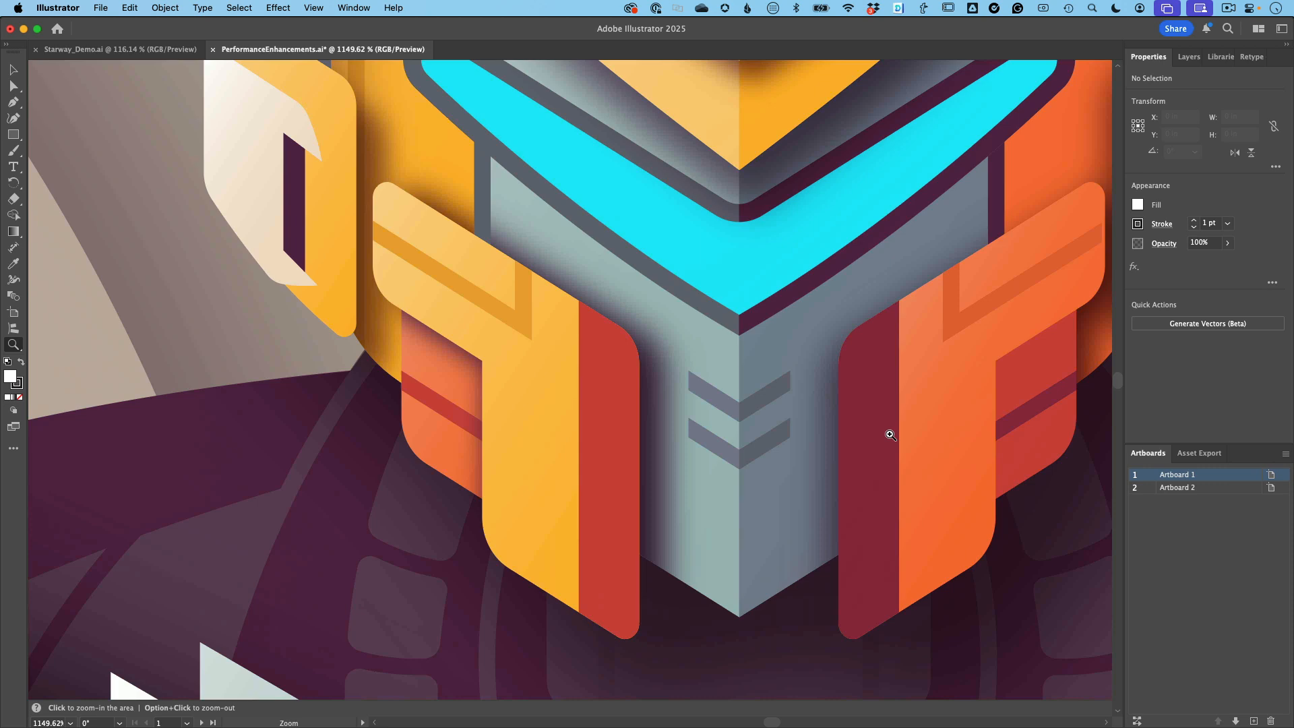
{"action": "key", "text": "super+0"}
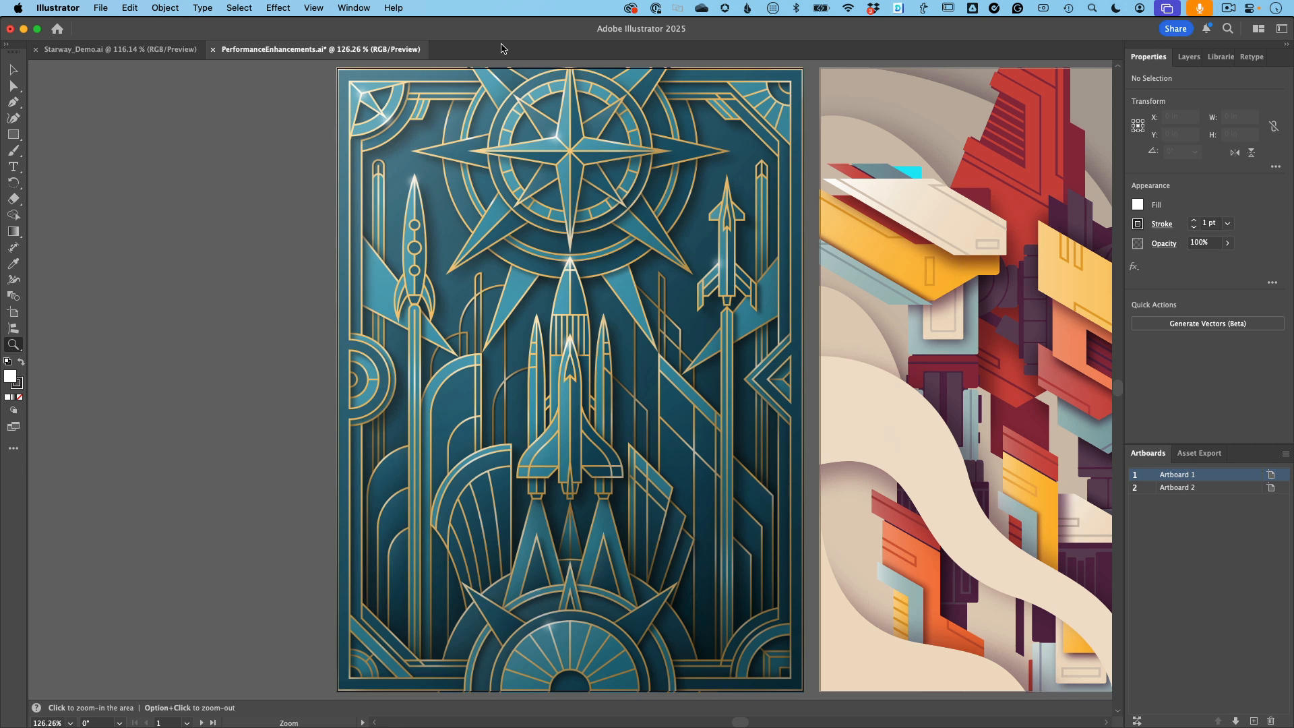
Switch to the Starway_Demo.ai document and examine the pixel edges on the robot image's head.
{"action": "left_click", "coordinate": [114, 54]}
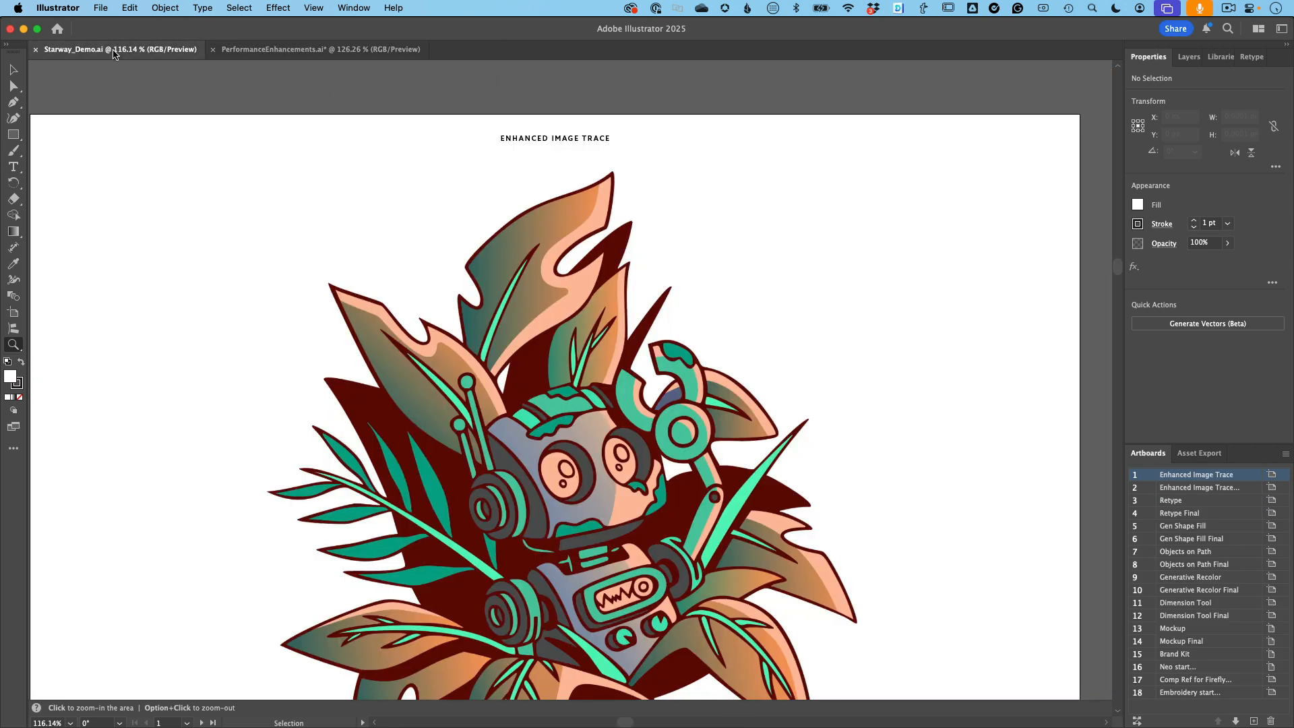
{"action": "key", "text": "super+0"}
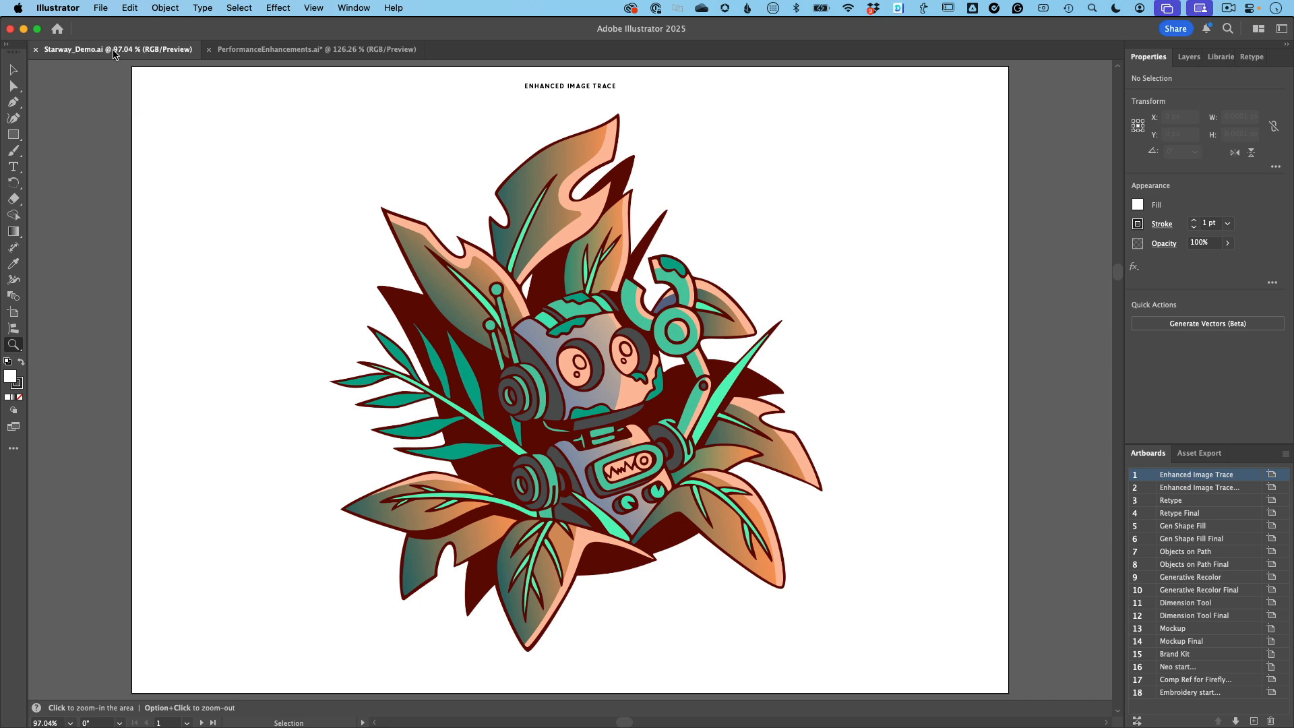
{"action": "left_click_drag", "start_coordinate": [526, 323], "coordinate": [1017, 620]}
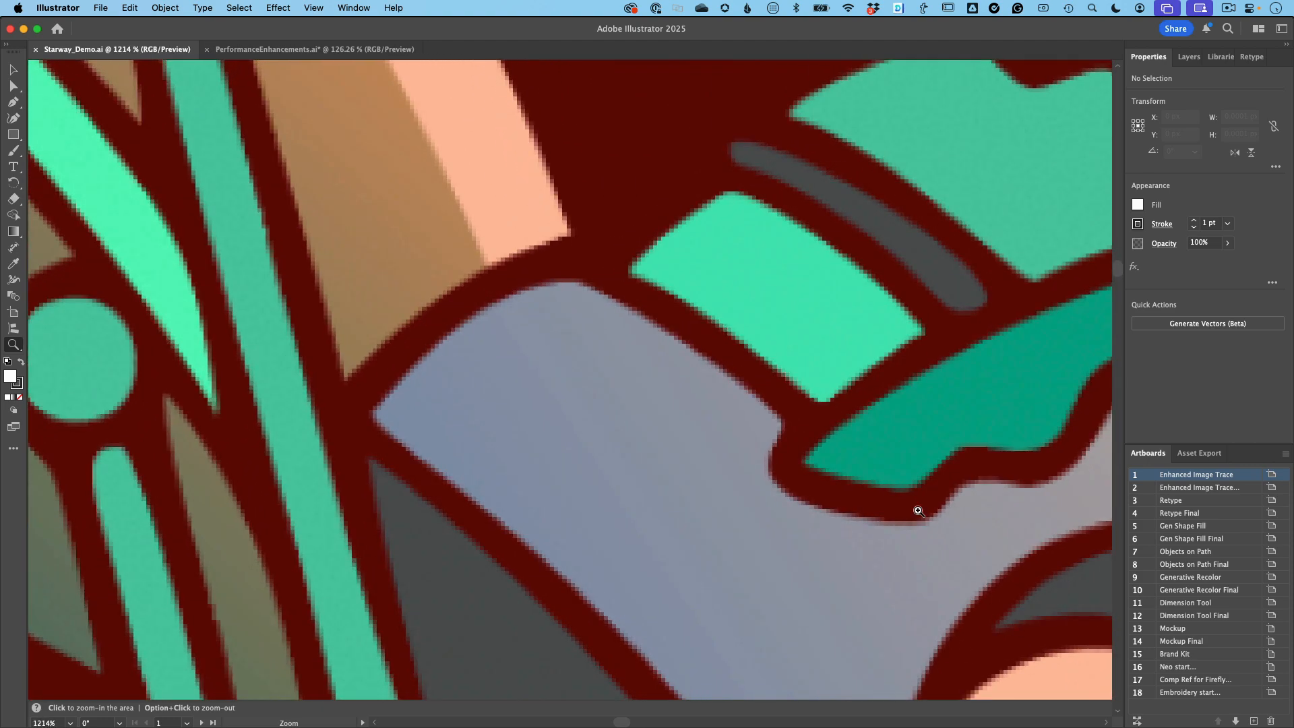
{"action": "left_click_drag", "start_coordinate": [806, 401], "coordinate": [1199, 660]}
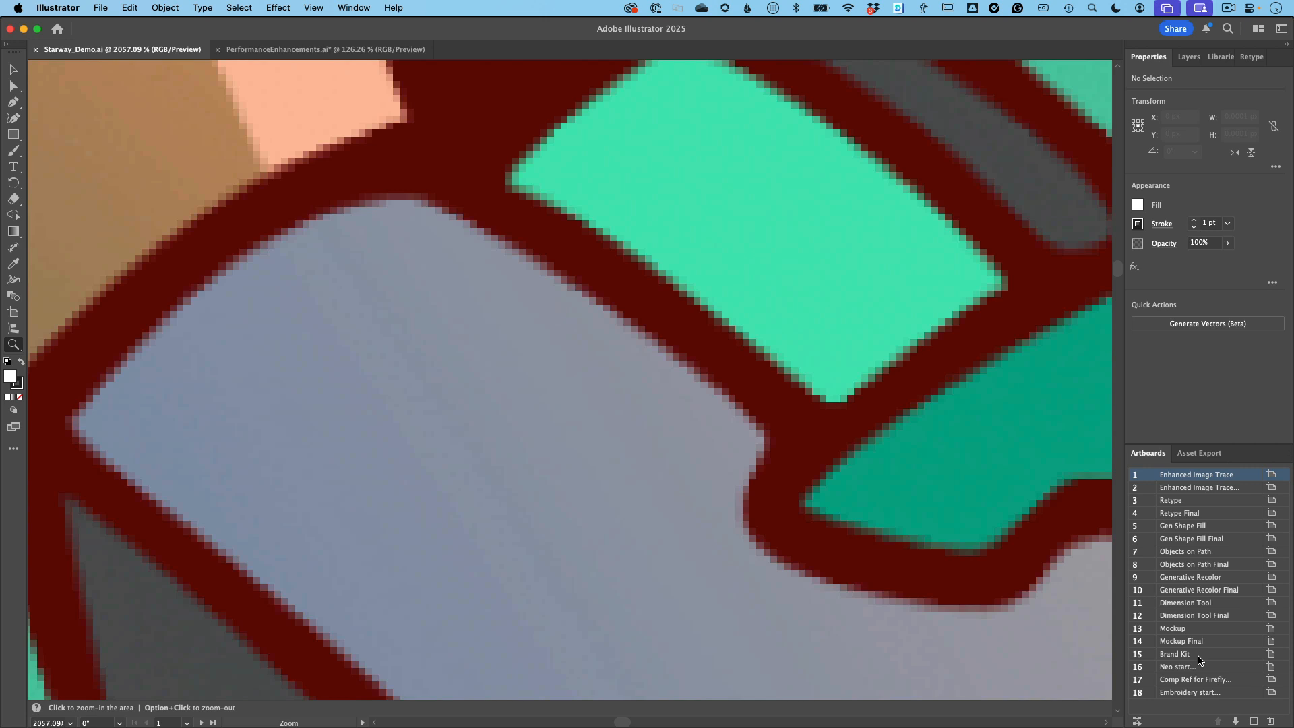
{"action": "key", "text": "super+0"}
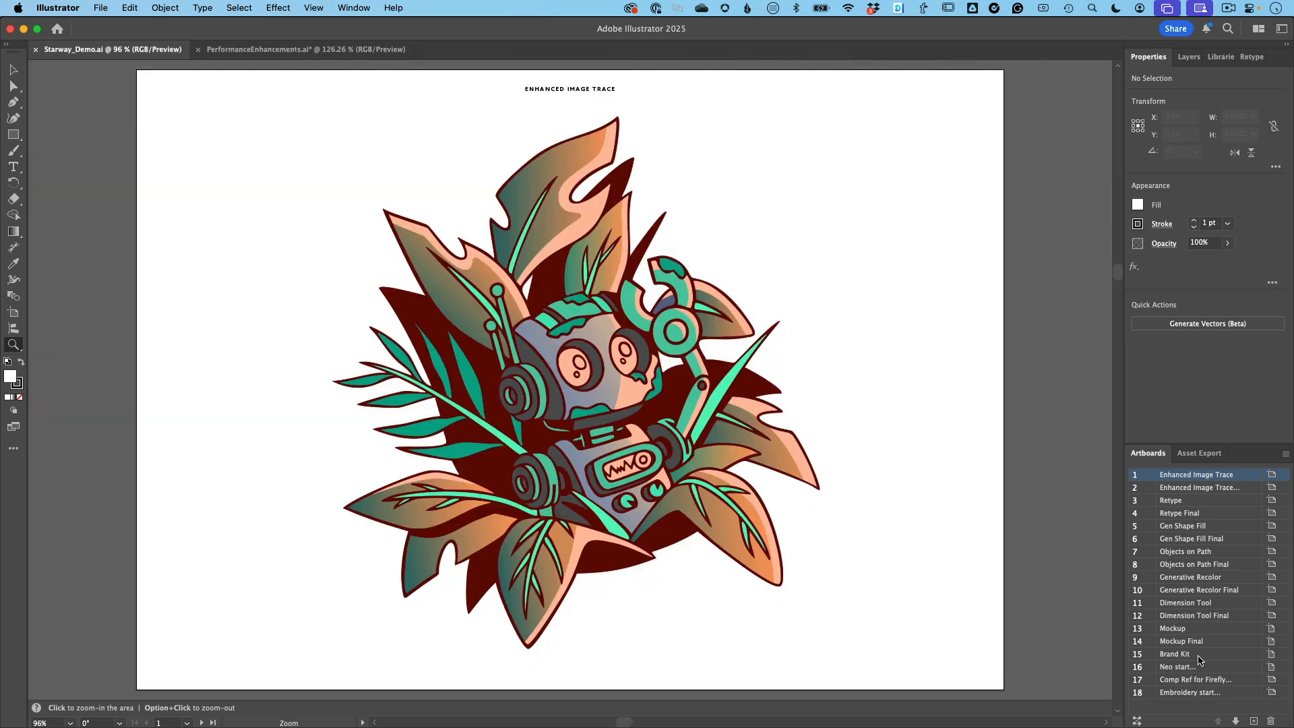
Select the robot image and convert it to vectors with Image Trace.
{"action": "left_click", "coordinate": [13, 86]}
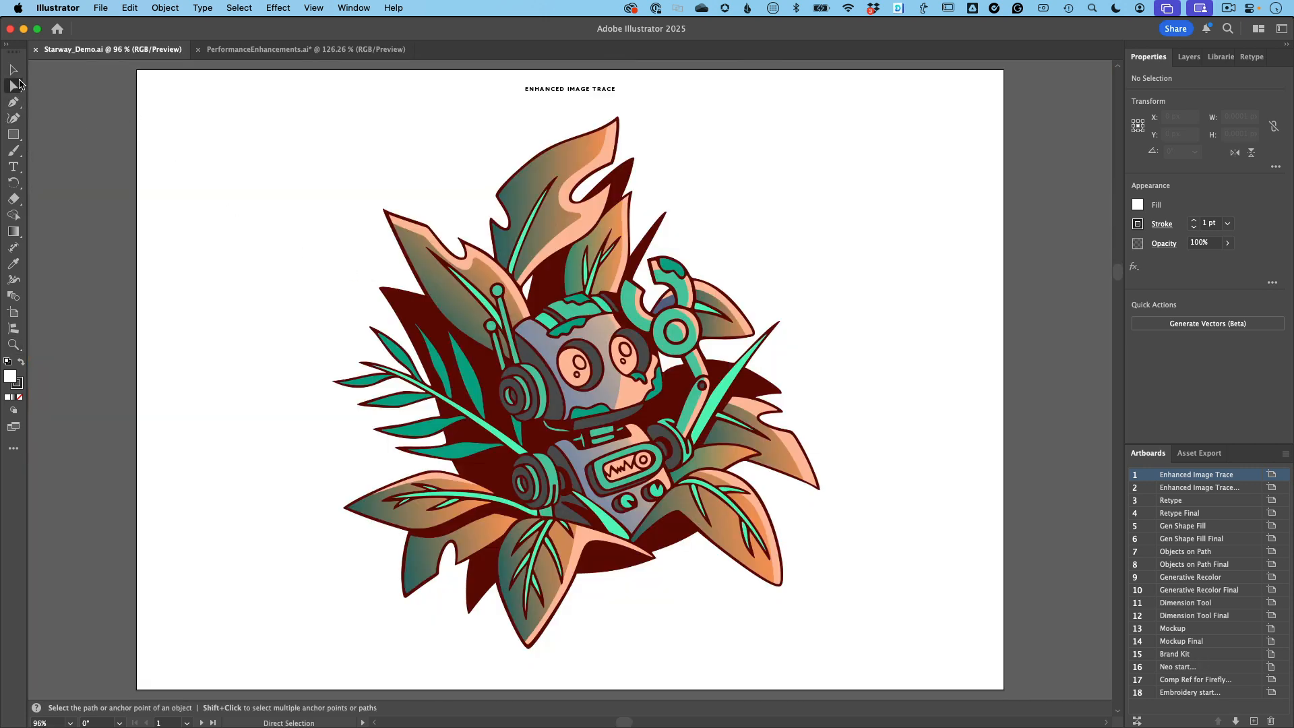
{"action": "left_click", "coordinate": [618, 322]}
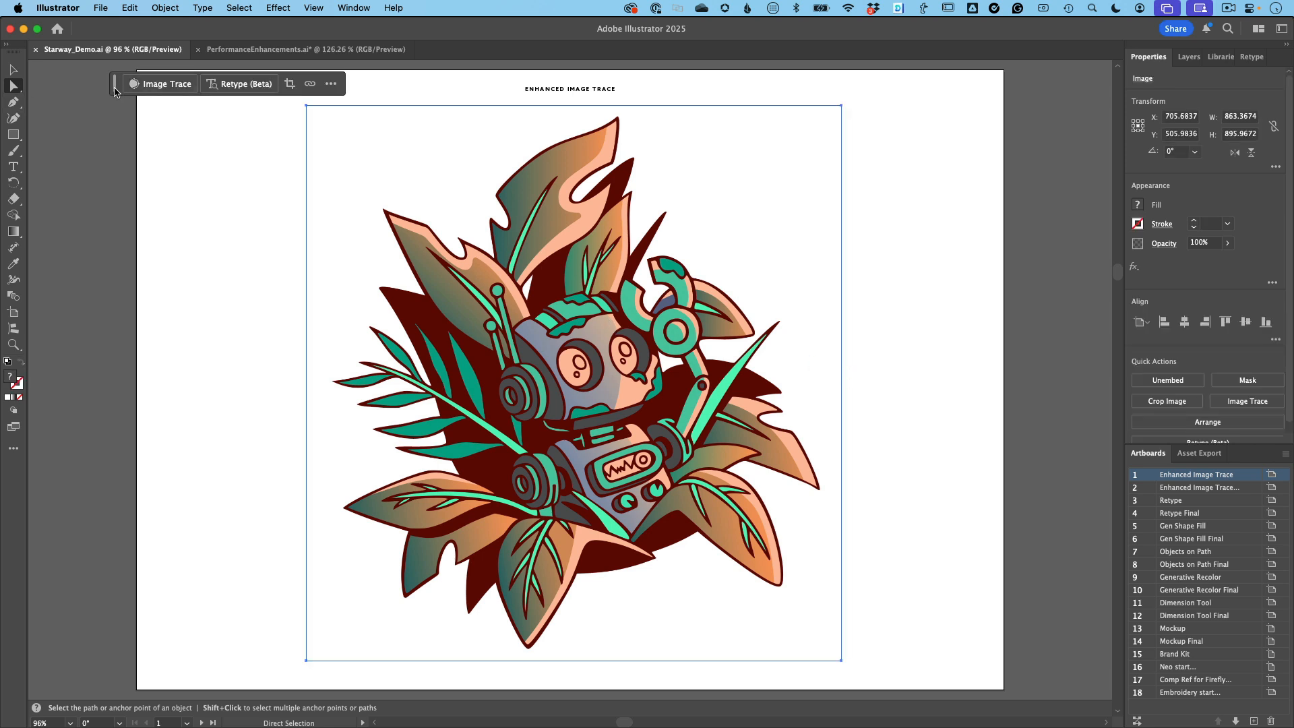
{"action": "left_click_drag", "start_coordinate": [116, 91], "coordinate": [201, 176]}
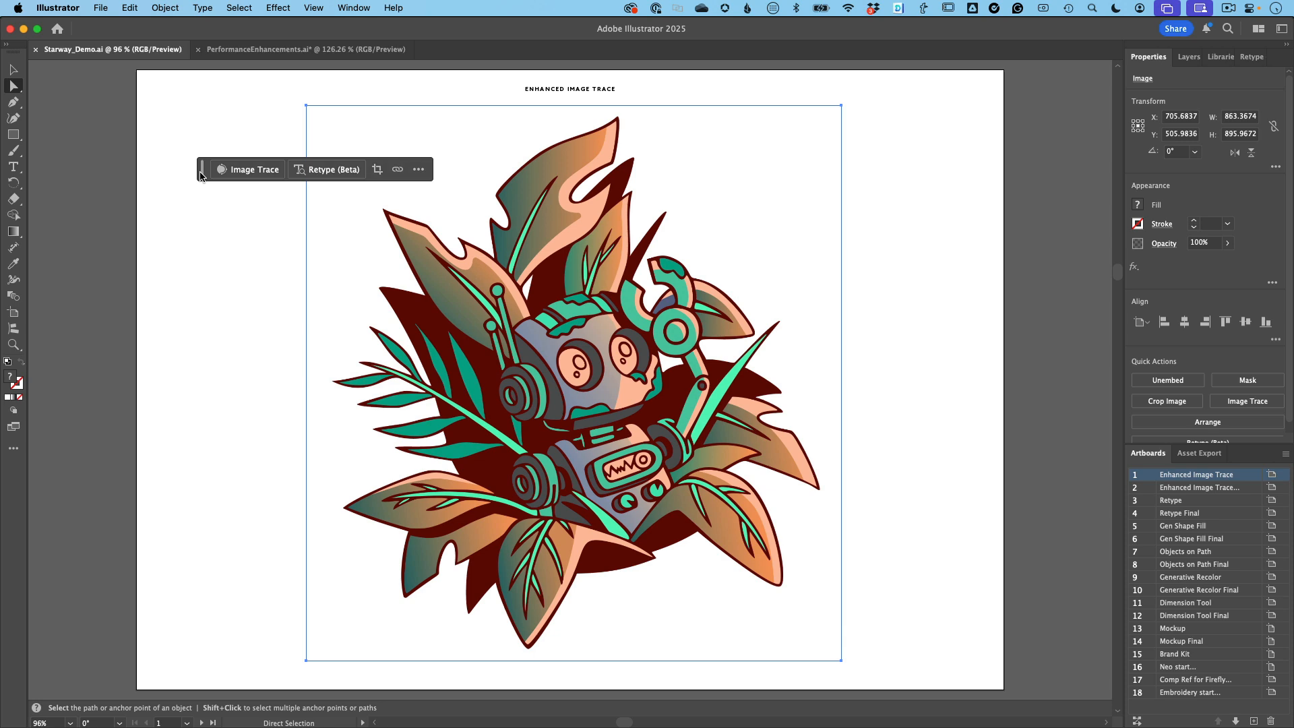
{"action": "left_click", "coordinate": [253, 170]}
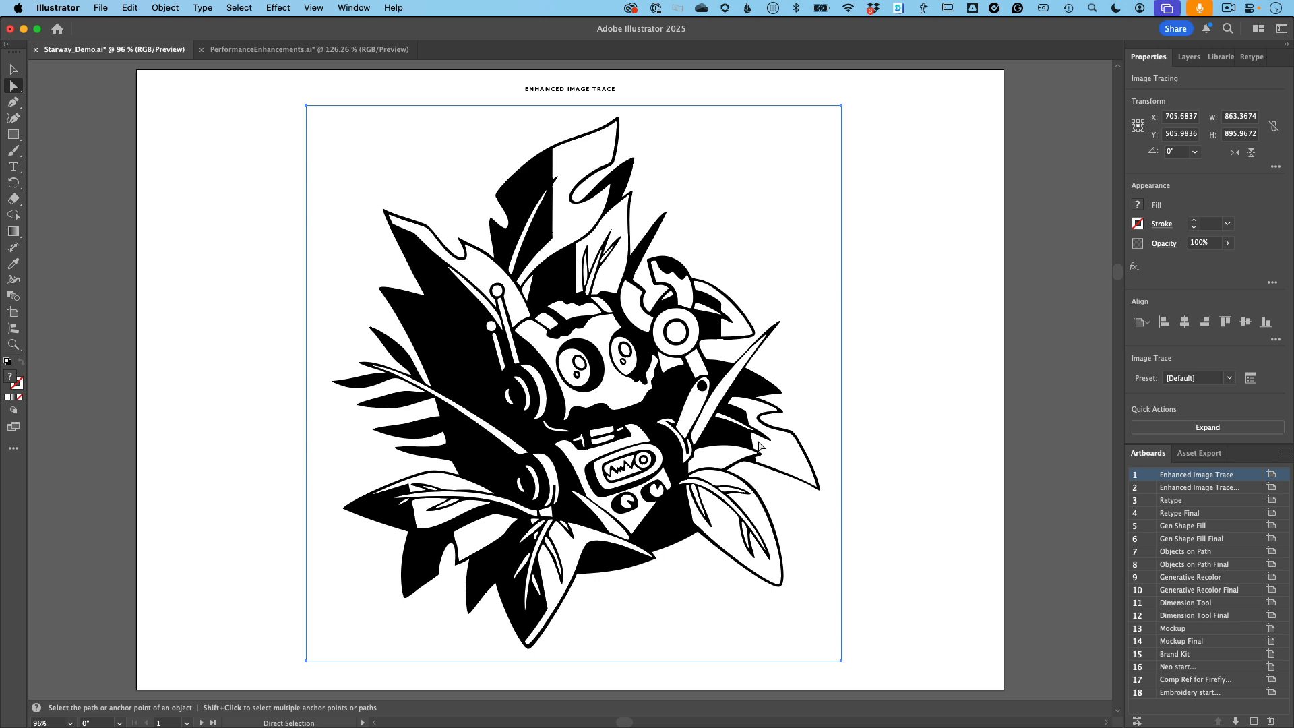
Apply the High Fidelity Photo preset to the trace and inspect the shading on the robot's face.
{"action": "left_click", "coordinate": [1251, 380]}
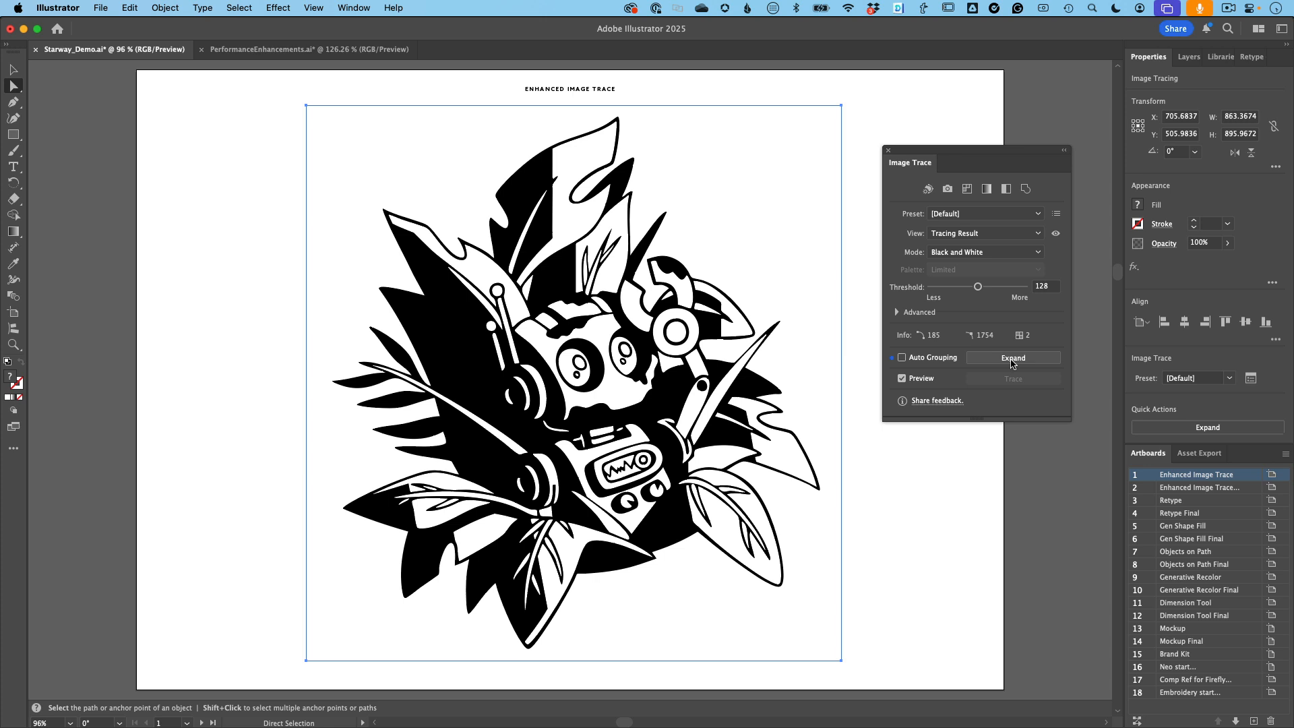
{"action": "left_click", "coordinate": [979, 215]}
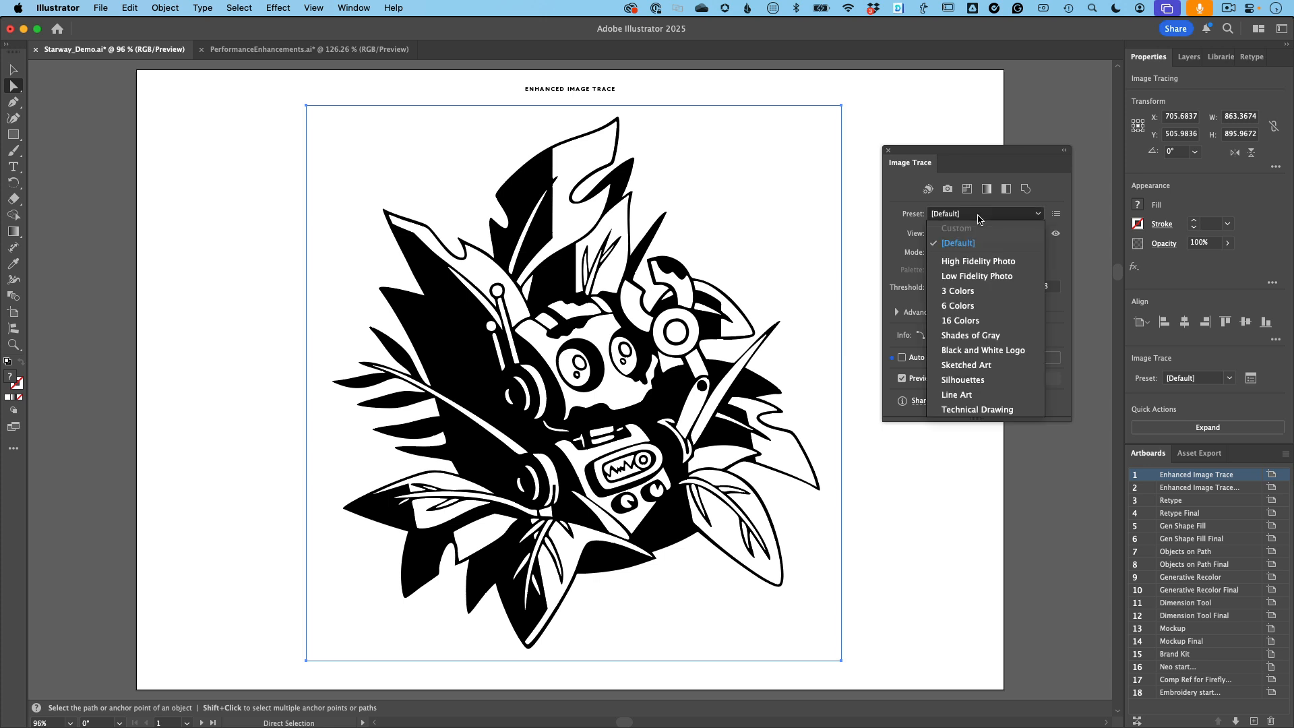
{"action": "left_click", "coordinate": [973, 263]}
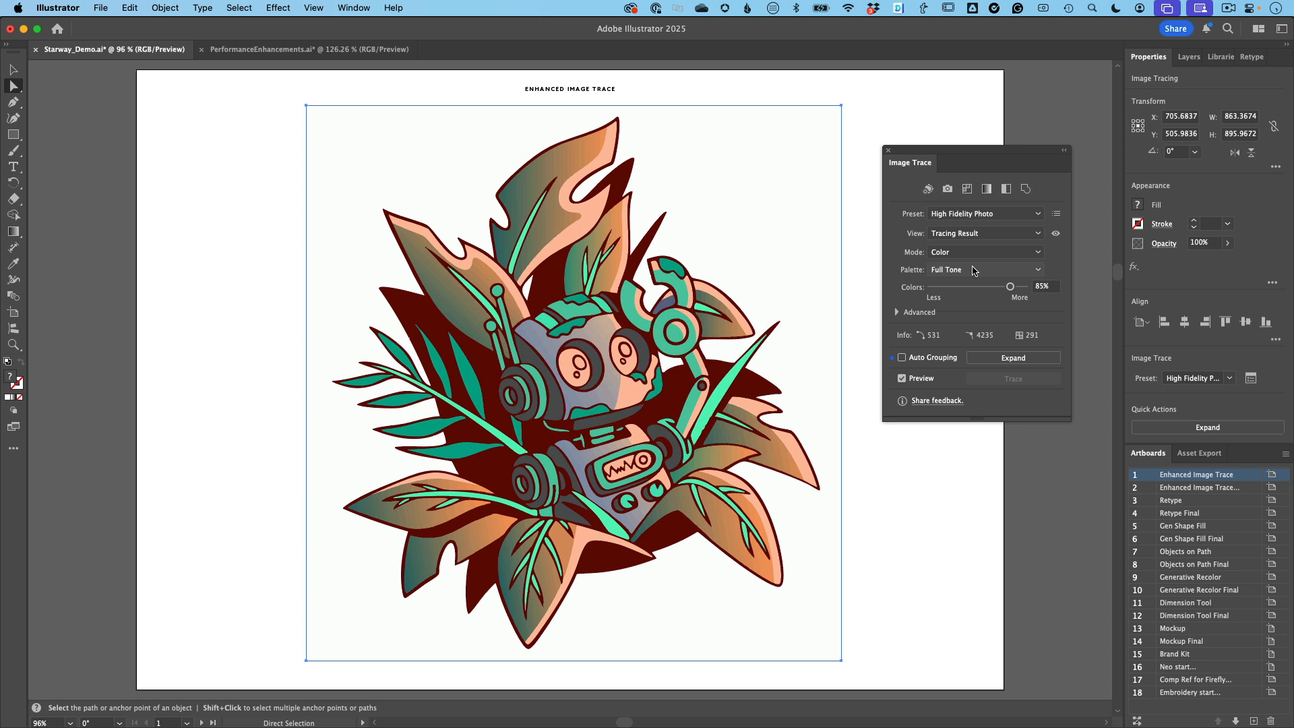
{"action": "key", "text": "z"}
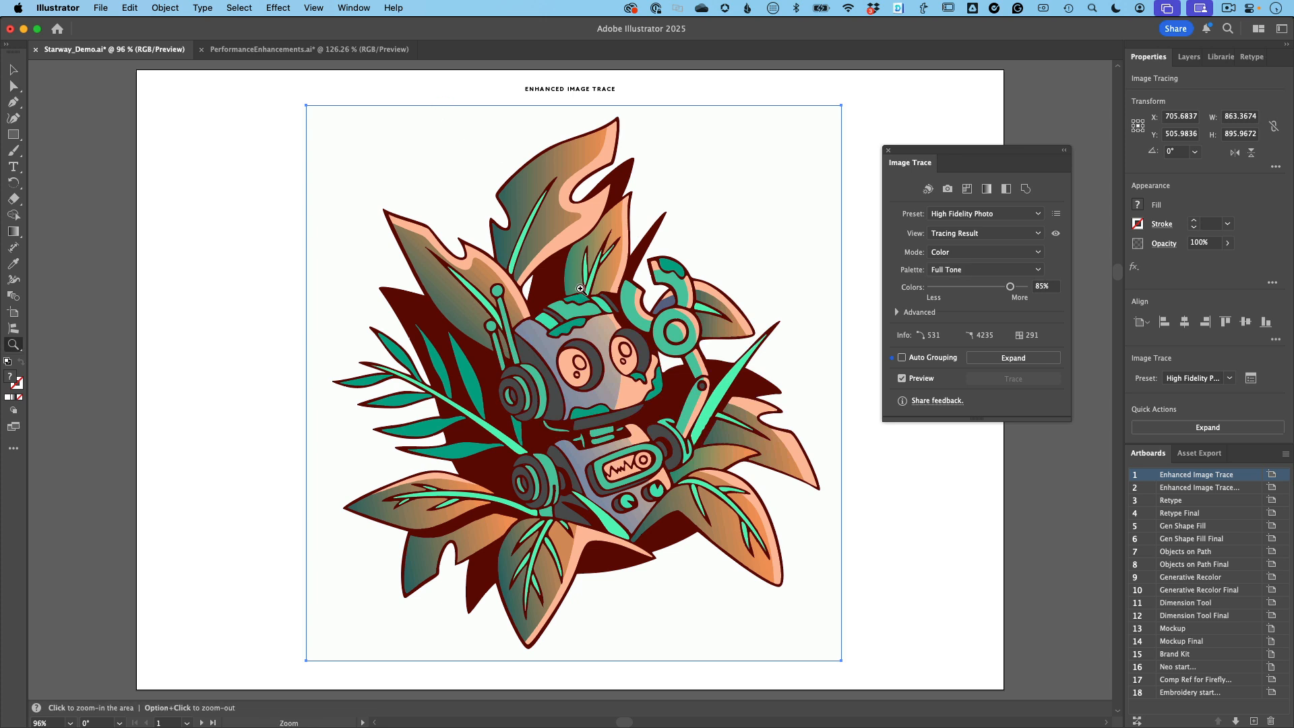
{"action": "left_click_drag", "start_coordinate": [611, 347], "coordinate": [1106, 666]}
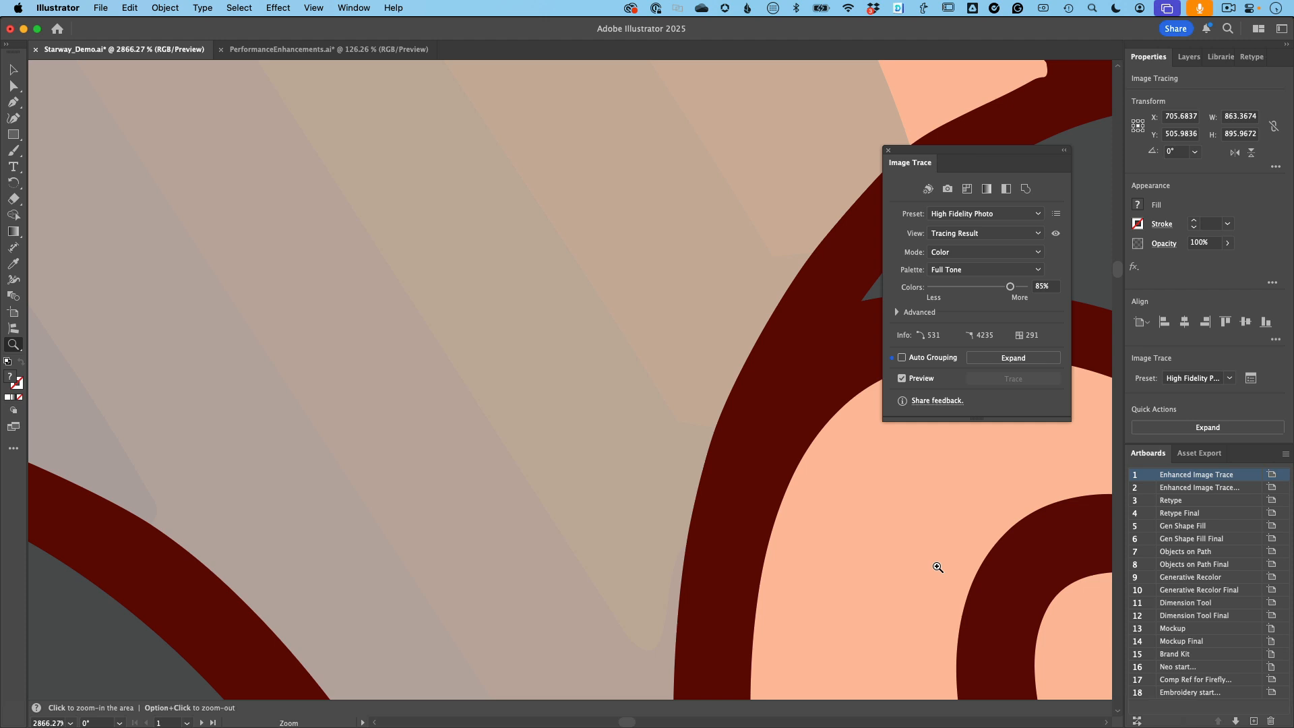
{"action": "key", "text": "super+0"}
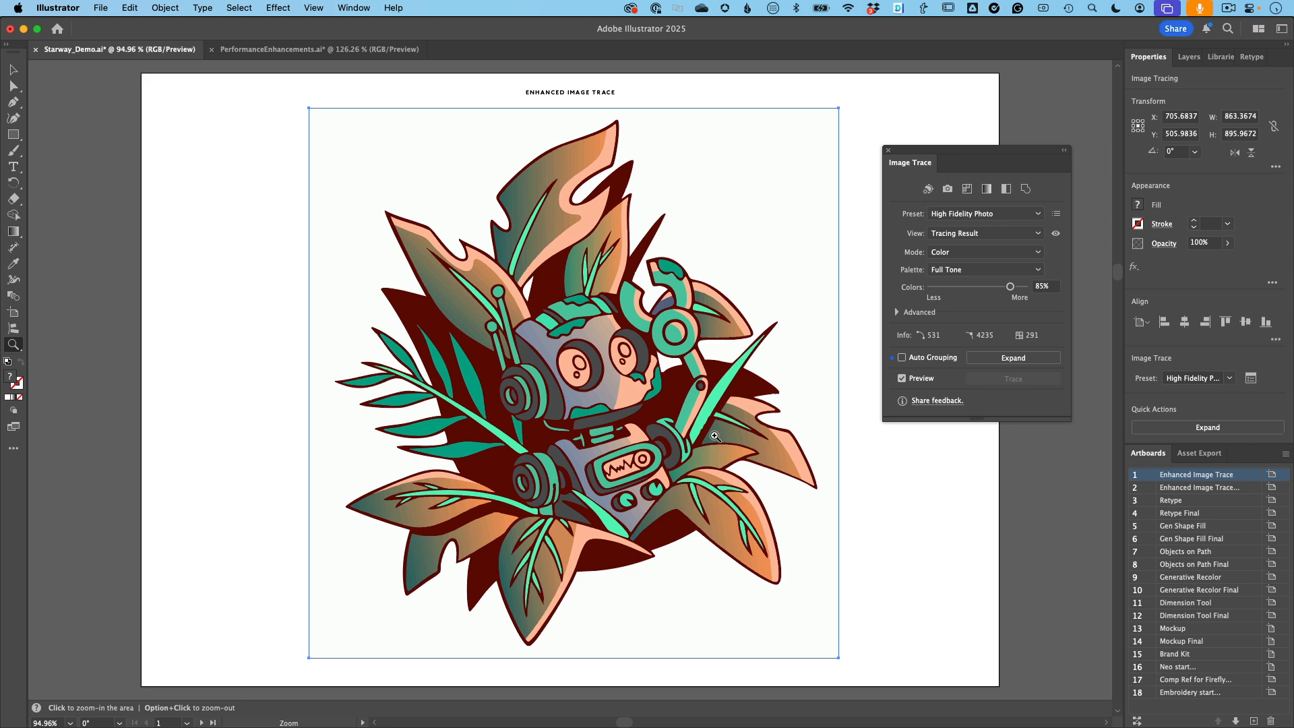
Enable Gradients in the advanced Image Trace options, checking the color transitions on the upper leaf.
{"action": "left_click_drag", "start_coordinate": [530, 216], "coordinate": [531, 216]}
{"action": "left_click_drag", "start_coordinate": [1213, 726], "coordinate": [1213, 726]}
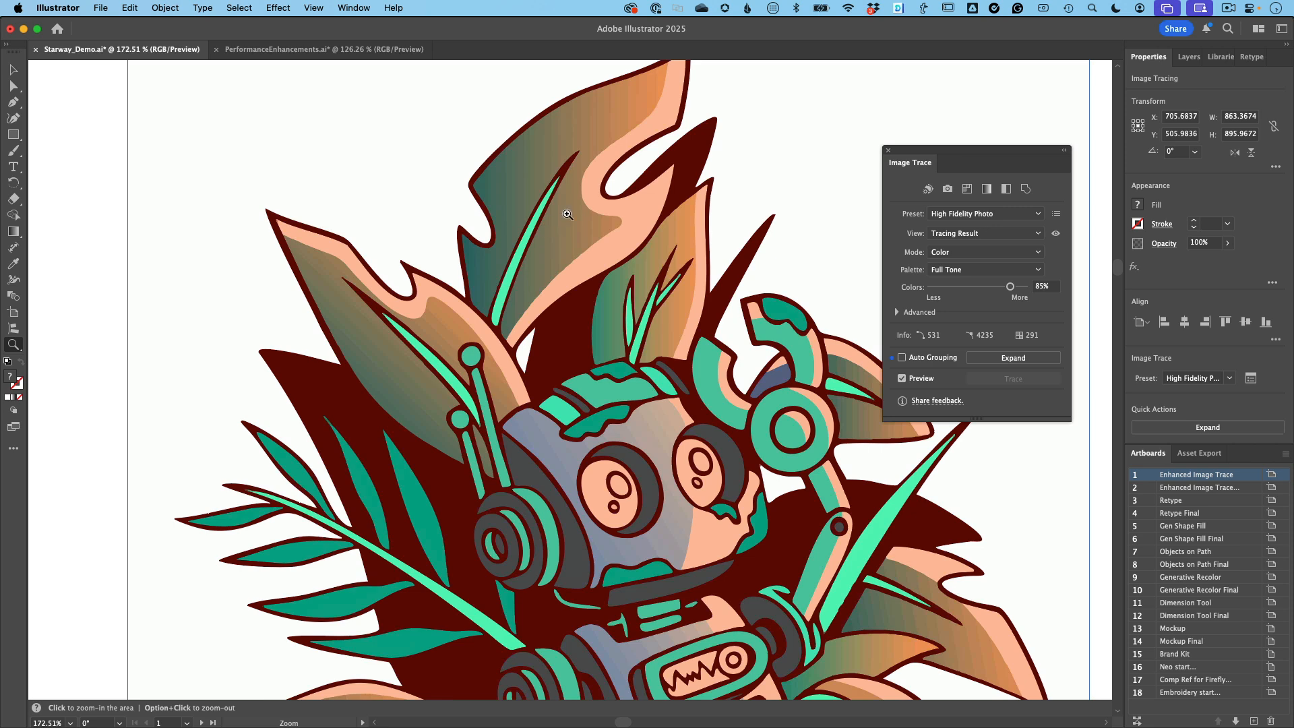
{"action": "left_click_drag", "start_coordinate": [635, 249], "coordinate": [859, 438]}
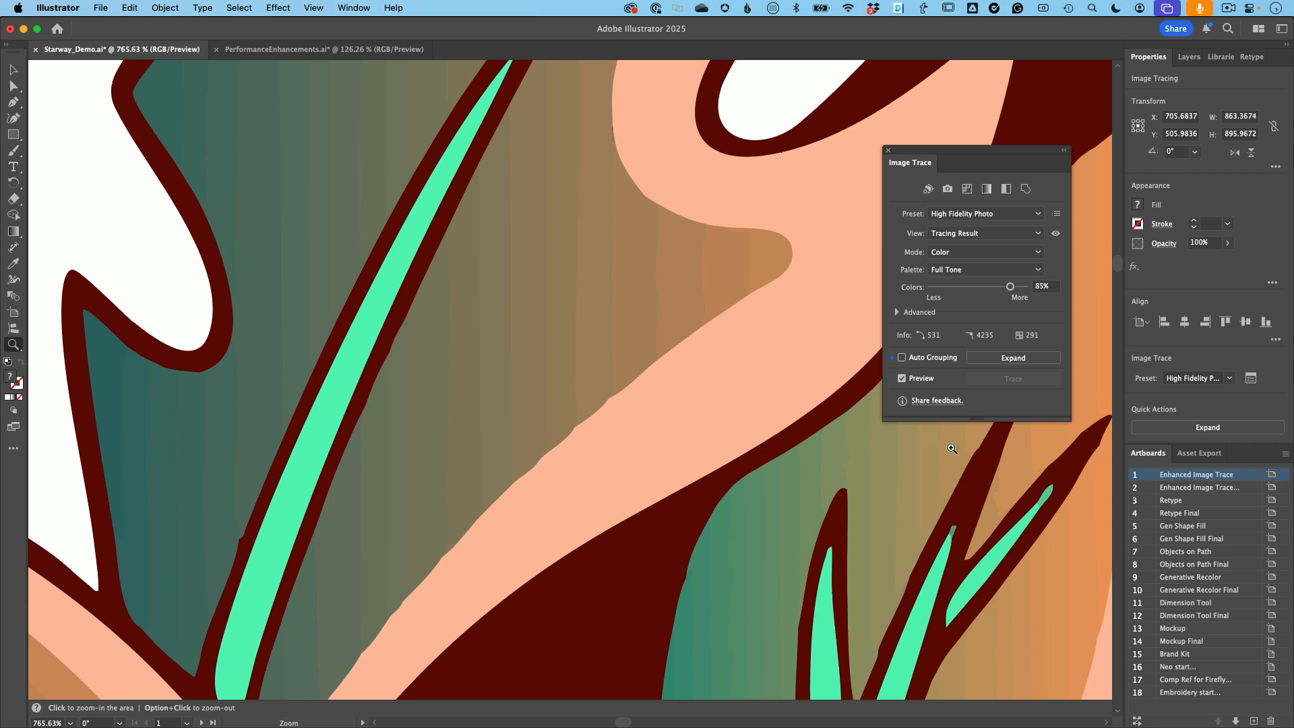
{"action": "left_click", "coordinate": [896, 312]}
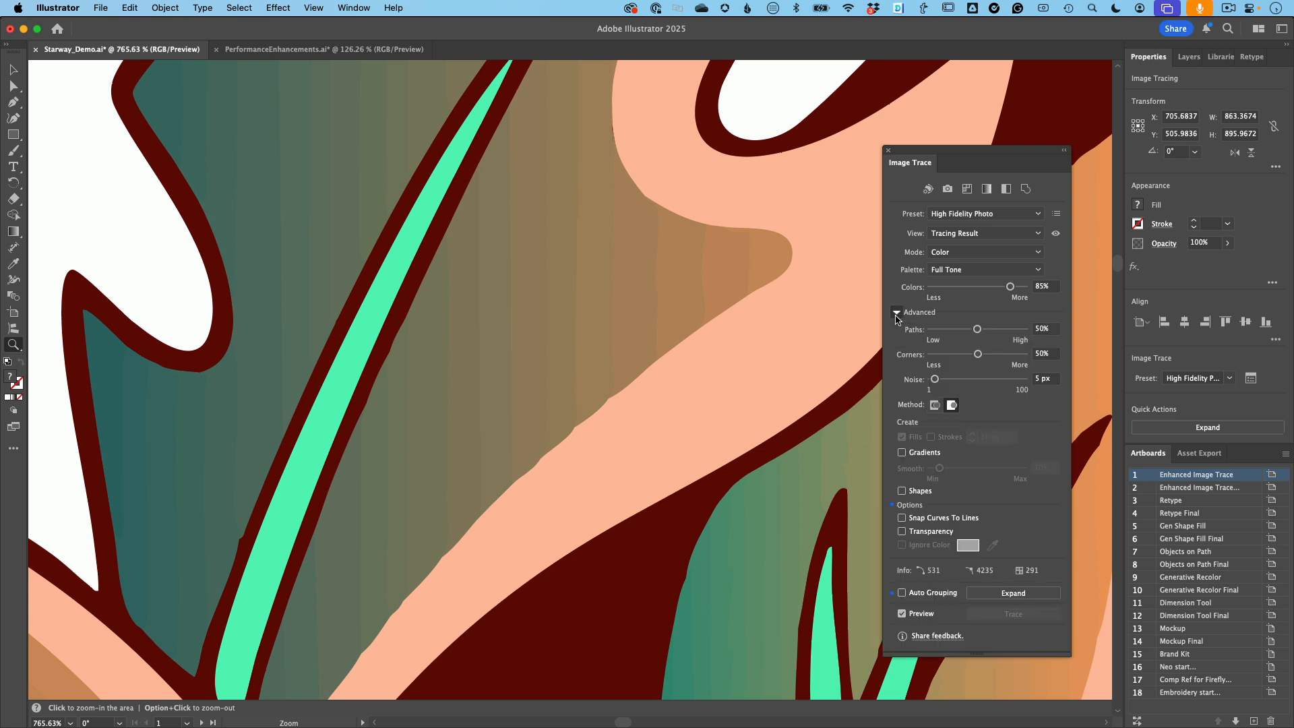
{"action": "left_click", "coordinate": [902, 453]}
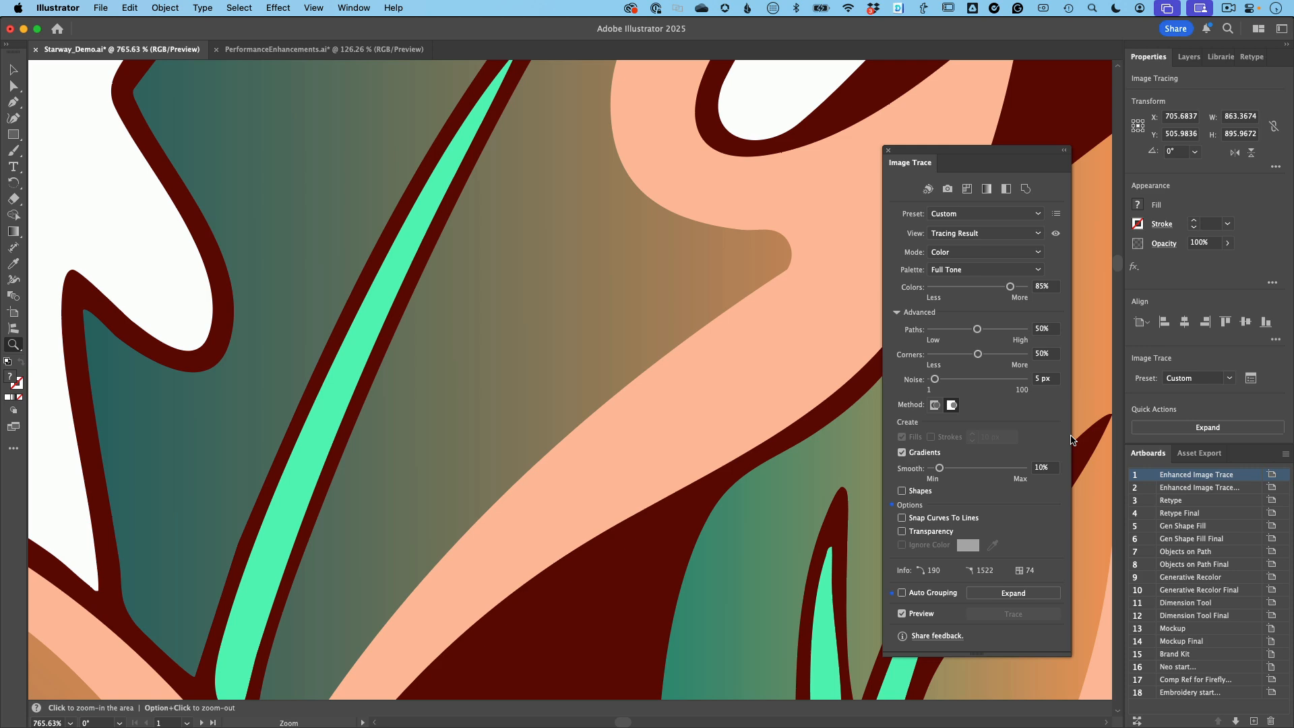
{"action": "key", "text": "super+0"}
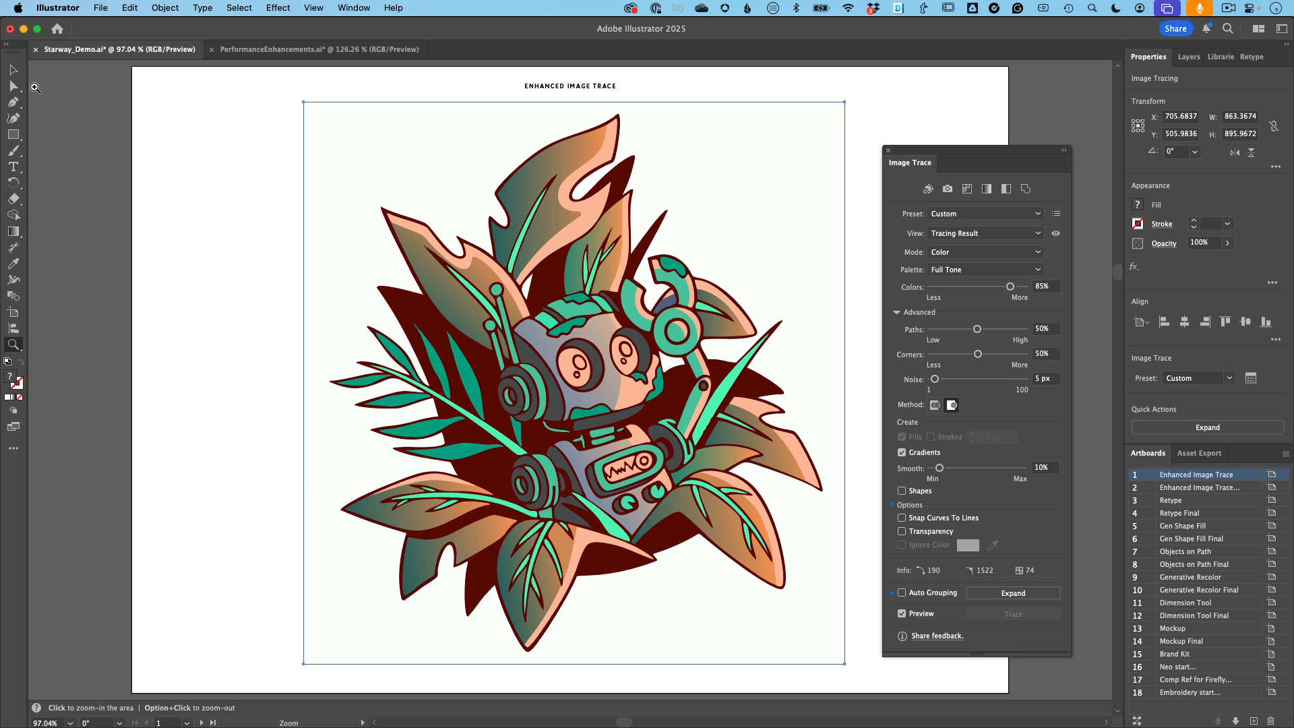
Expand the traced robot artwork with Object and Fill enabled, and check its paths in outline view.
{"action": "left_click", "coordinate": [13, 69]}
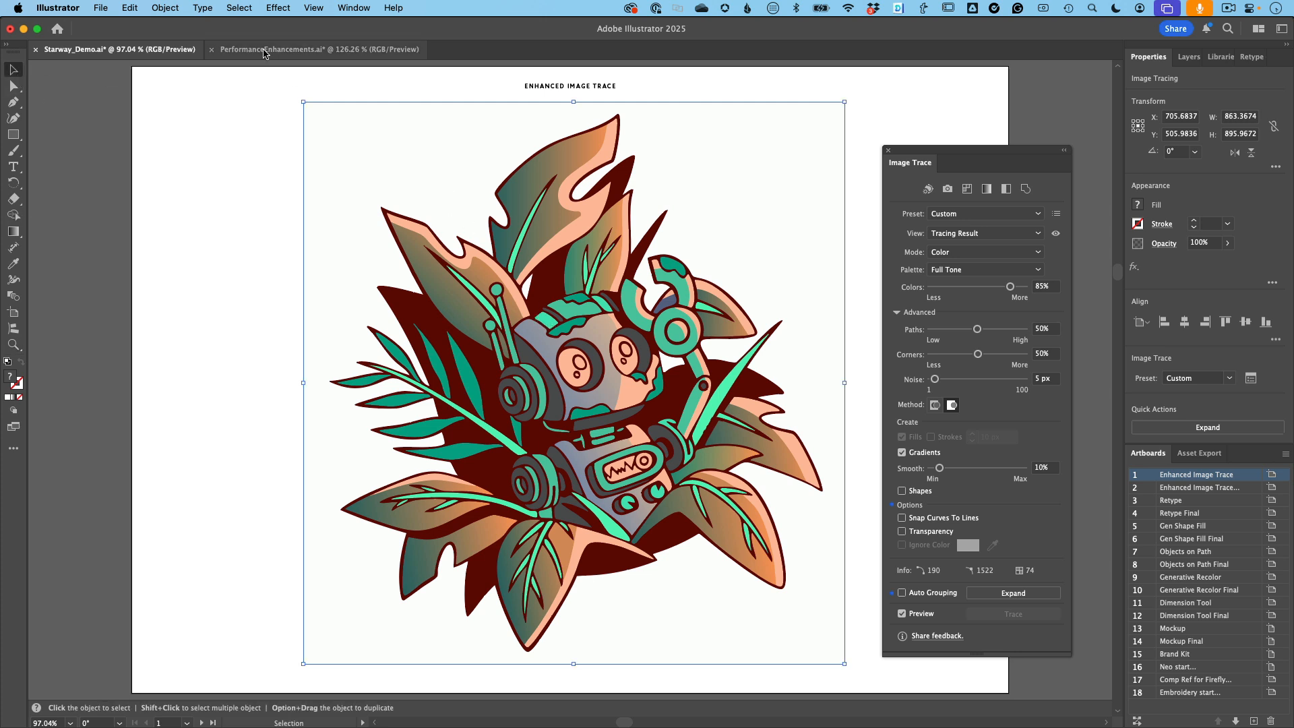
{"action": "left_click", "coordinate": [164, 8]}
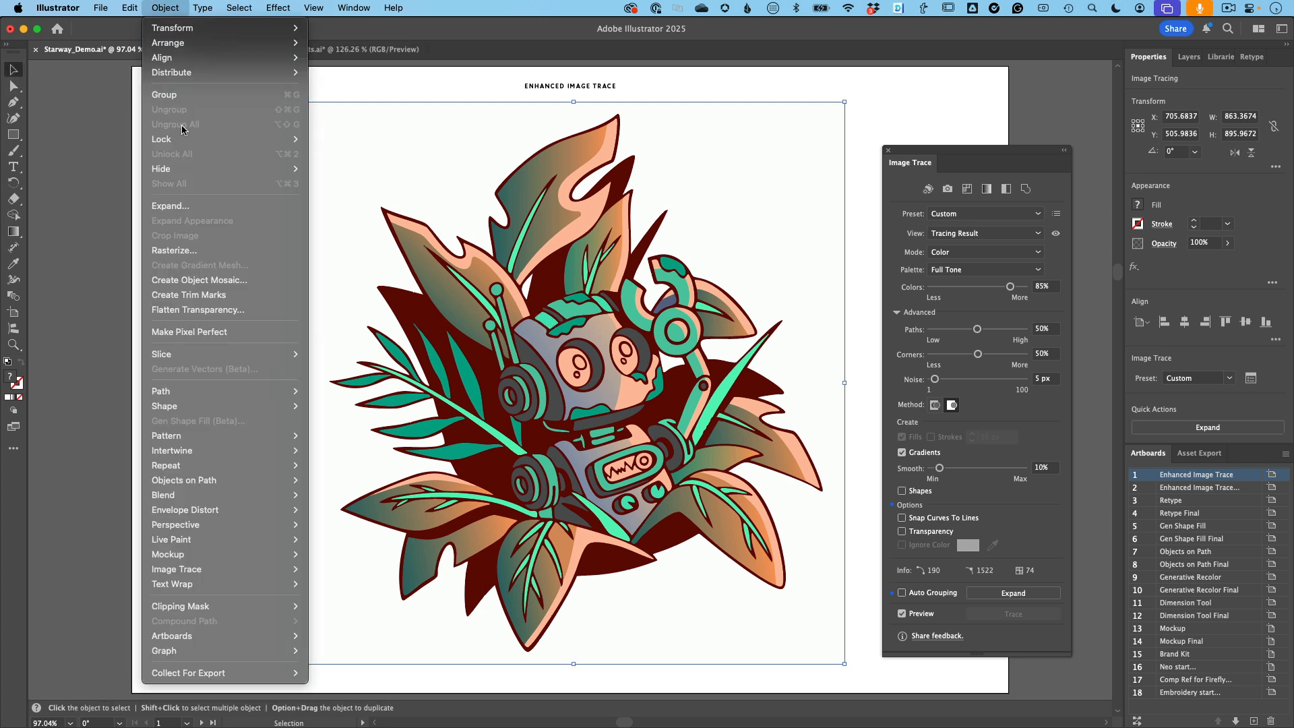
{"action": "left_click", "coordinate": [191, 208]}
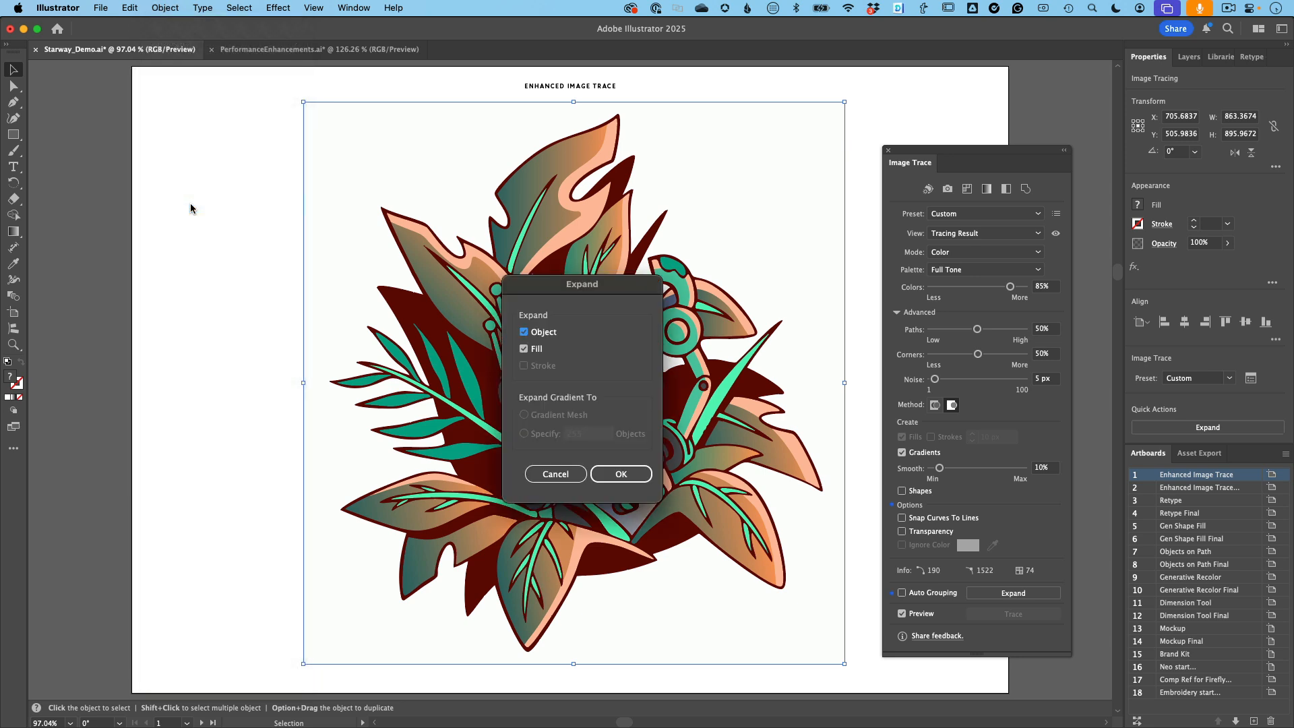
{"action": "left_click", "coordinate": [620, 474]}
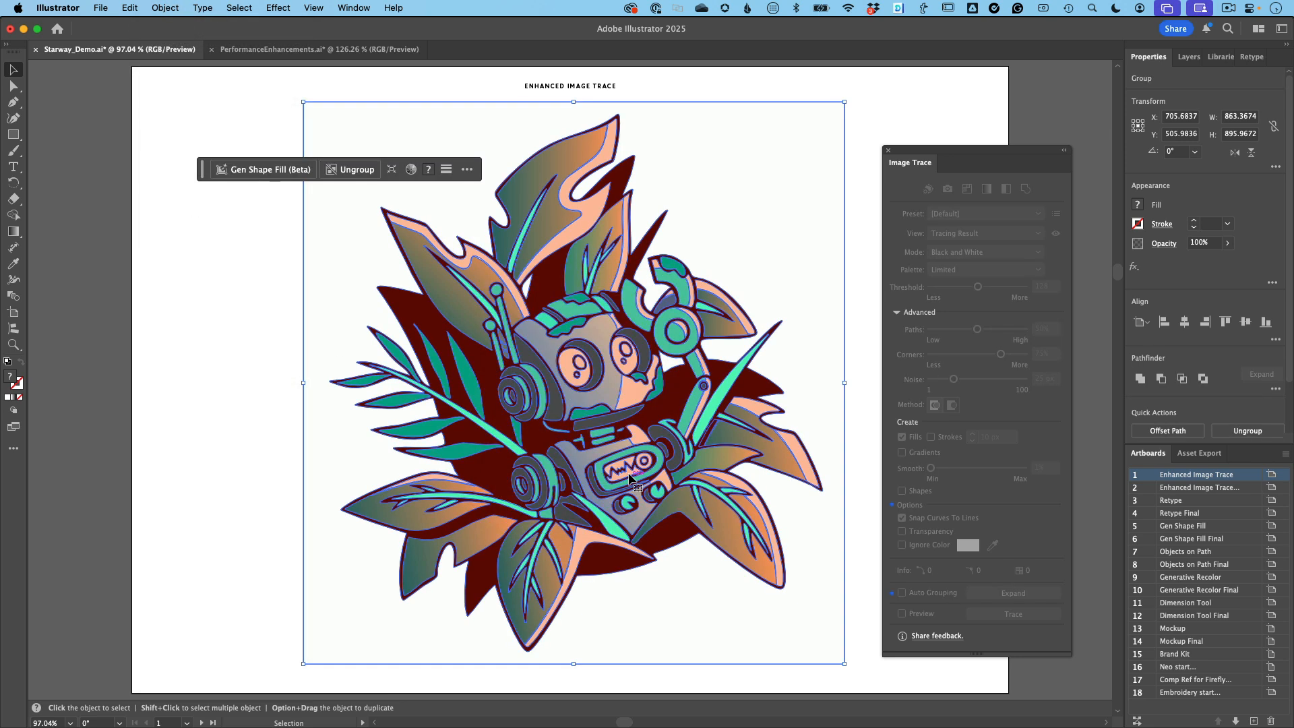
{"action": "key", "text": "super+y"}
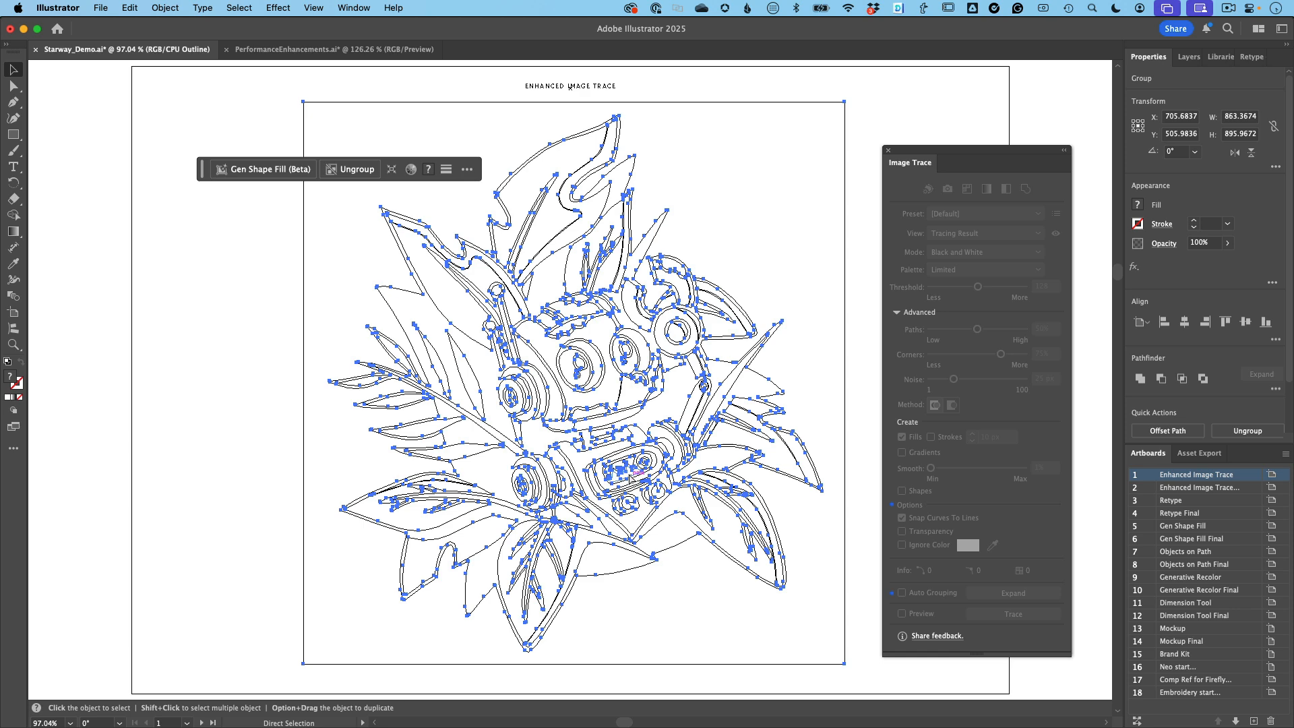
{"action": "key", "text": "super+y"}
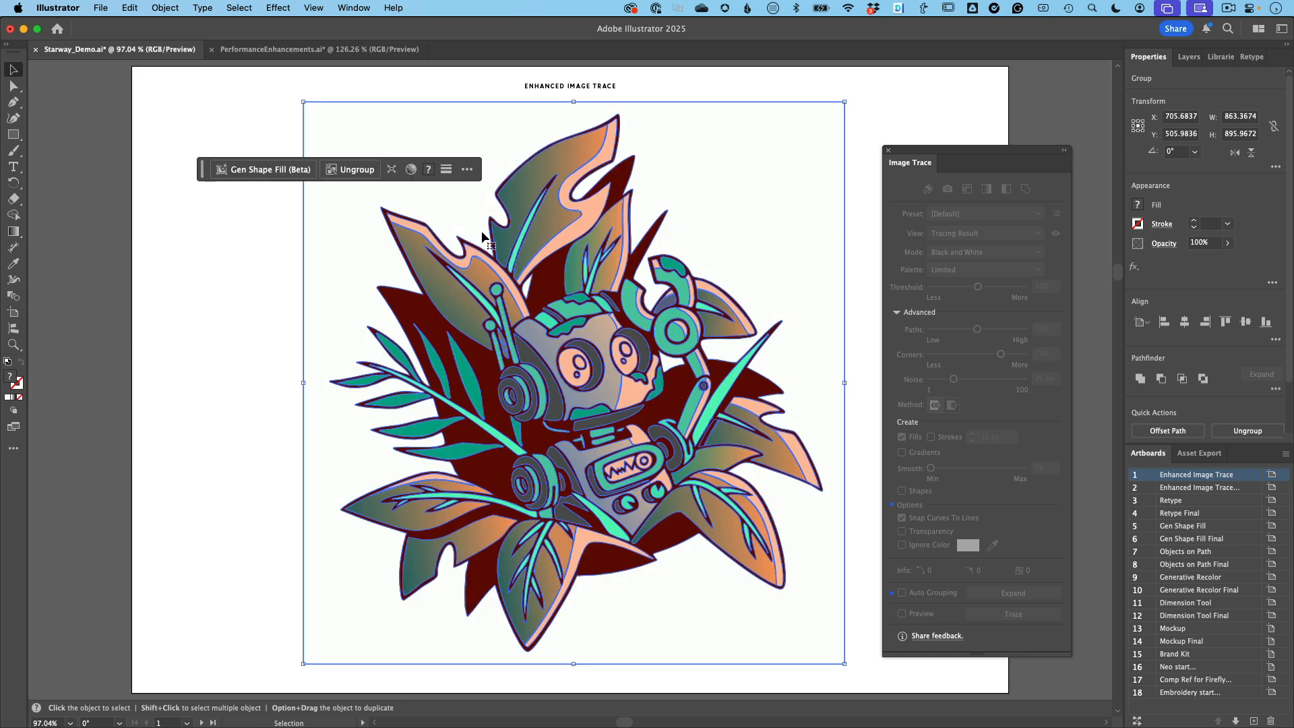
Shift the gradient midpoints of the tall top leaf and the leaf at its left using the Gradient tool, leaving the artwork deselected.
{"action": "key", "text": "z"}
{"action": "left_click_drag", "start_coordinate": [477, 217], "coordinate": [745, 454]}
{"action": "left_click", "coordinate": [15, 233]}
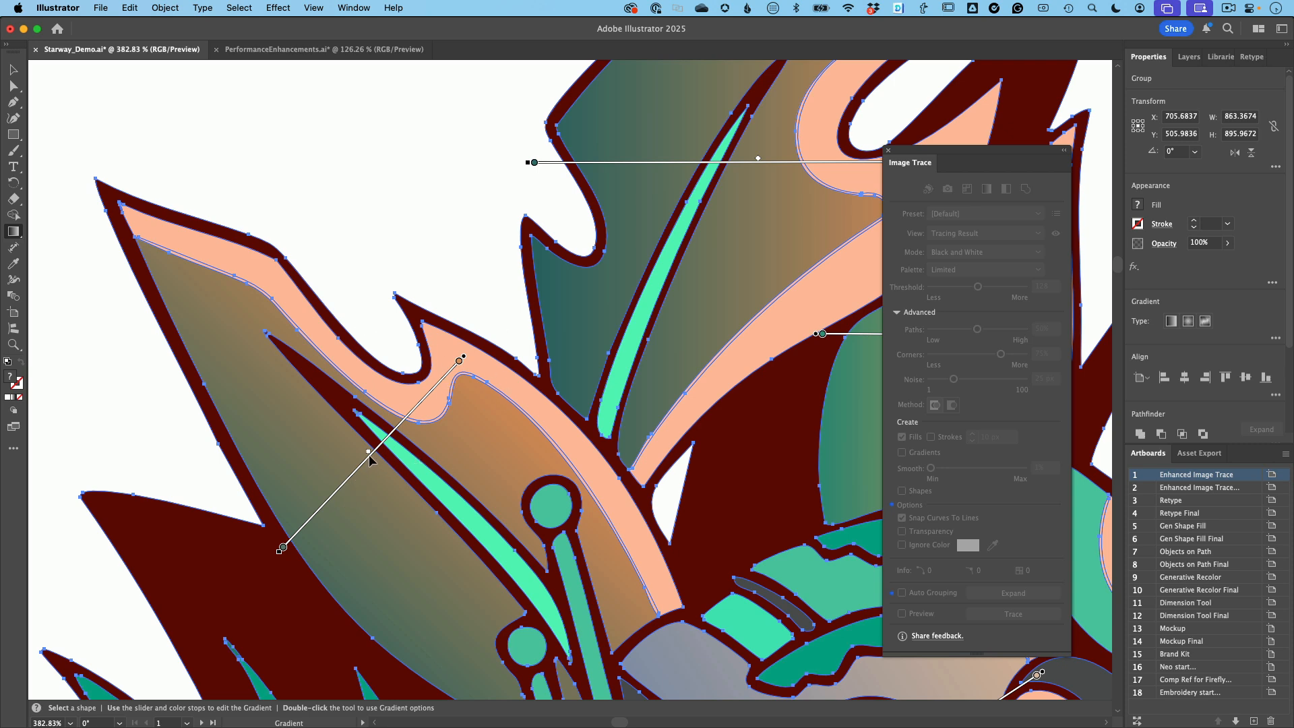
{"action": "mouse_move", "coordinate": [369, 454]}
{"action": "left_mouse_down"}
{"action": "mouse_move", "coordinate": [318, 515]}
{"action": "mouse_move", "coordinate": [459, 357]}
{"action": "mouse_move", "coordinate": [300, 520]}
{"action": "mouse_move", "coordinate": [393, 431]}
{"action": "mouse_move", "coordinate": [357, 465]}
{"action": "mouse_move", "coordinate": [391, 446]}
{"action": "left_mouse_up"}
{"action": "left_click_drag", "start_coordinate": [758, 159], "coordinate": [662, 187]}
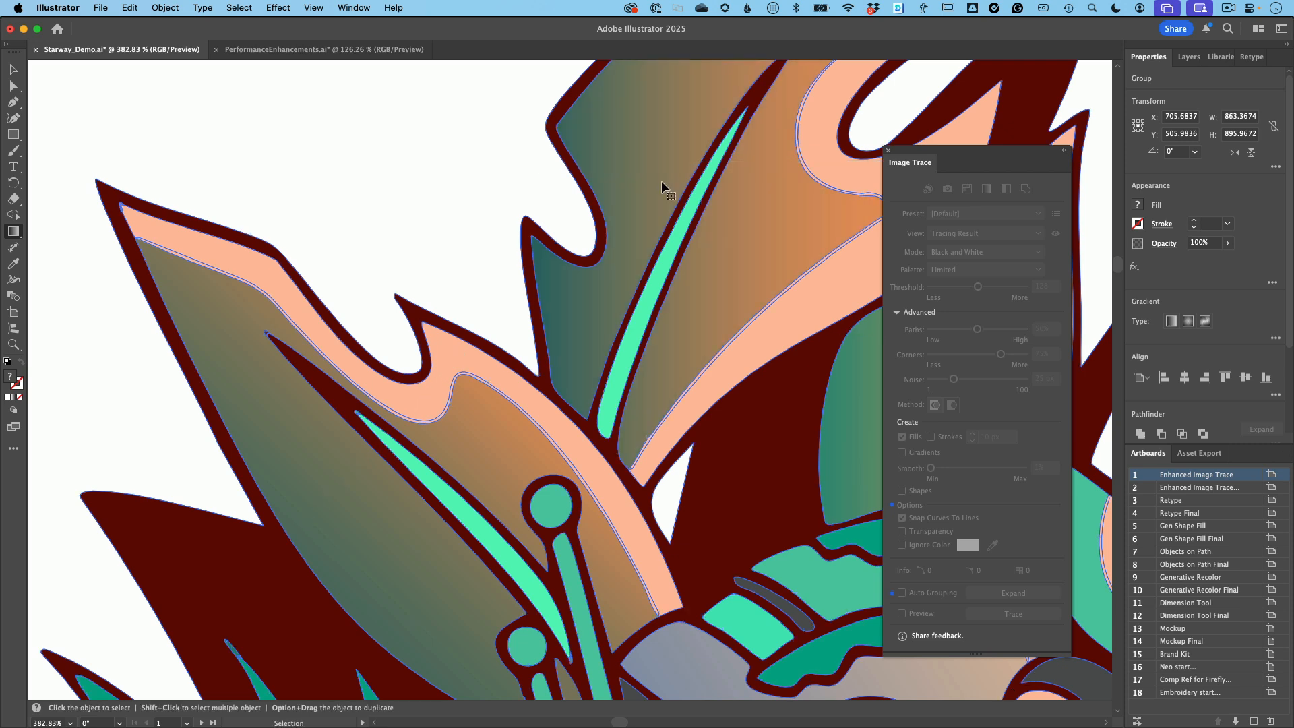
{"action": "key", "text": "super+0"}
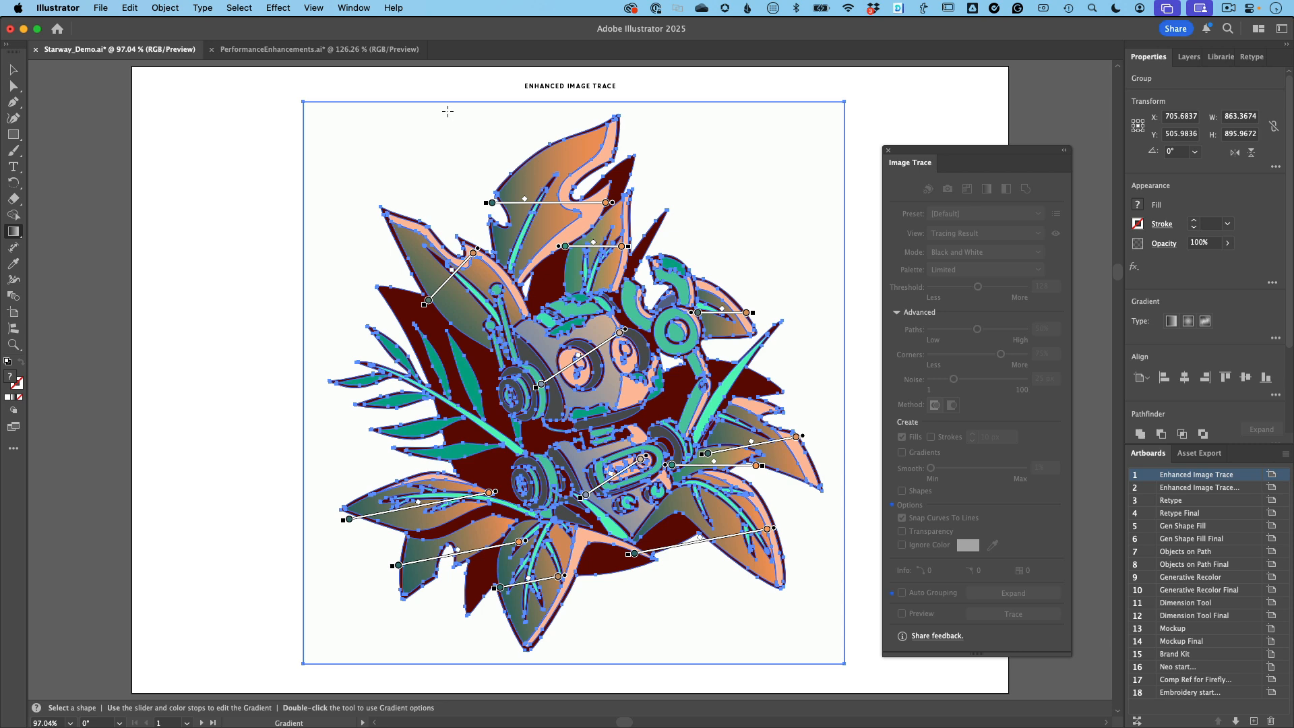
{"action": "left_click", "coordinate": [13, 70]}
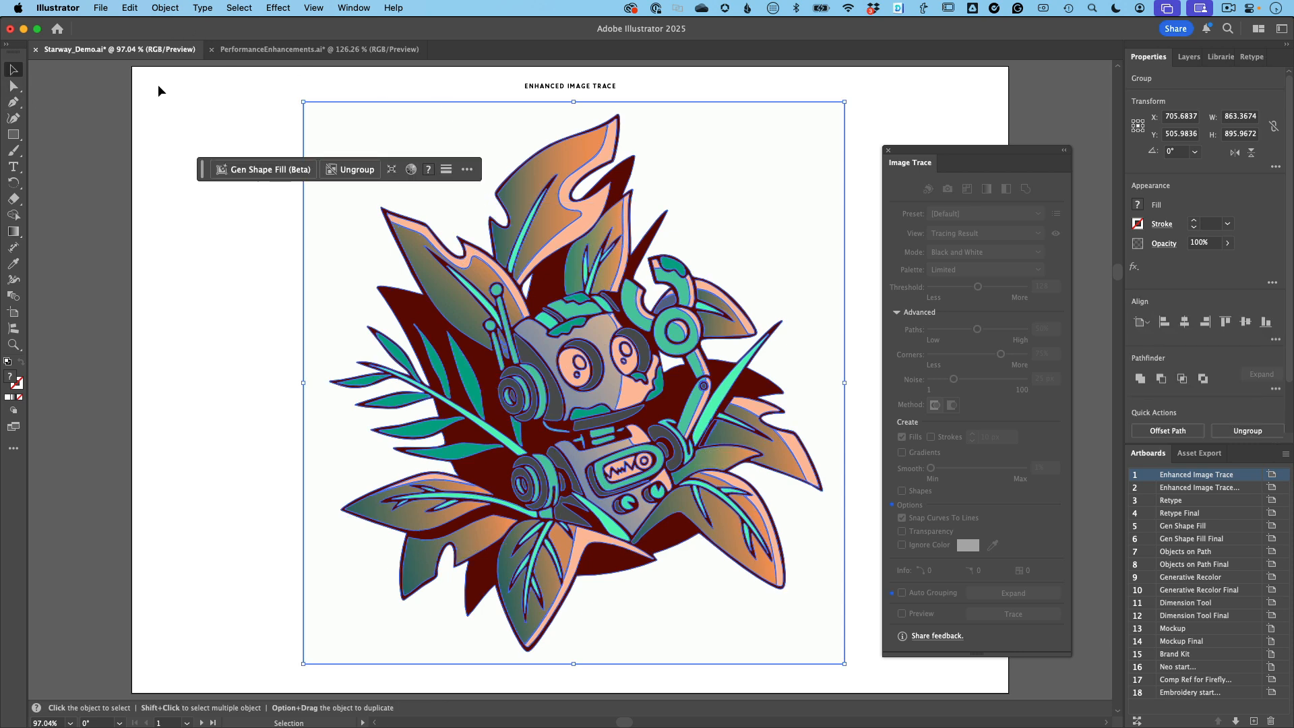
{"action": "left_click", "coordinate": [245, 252]}
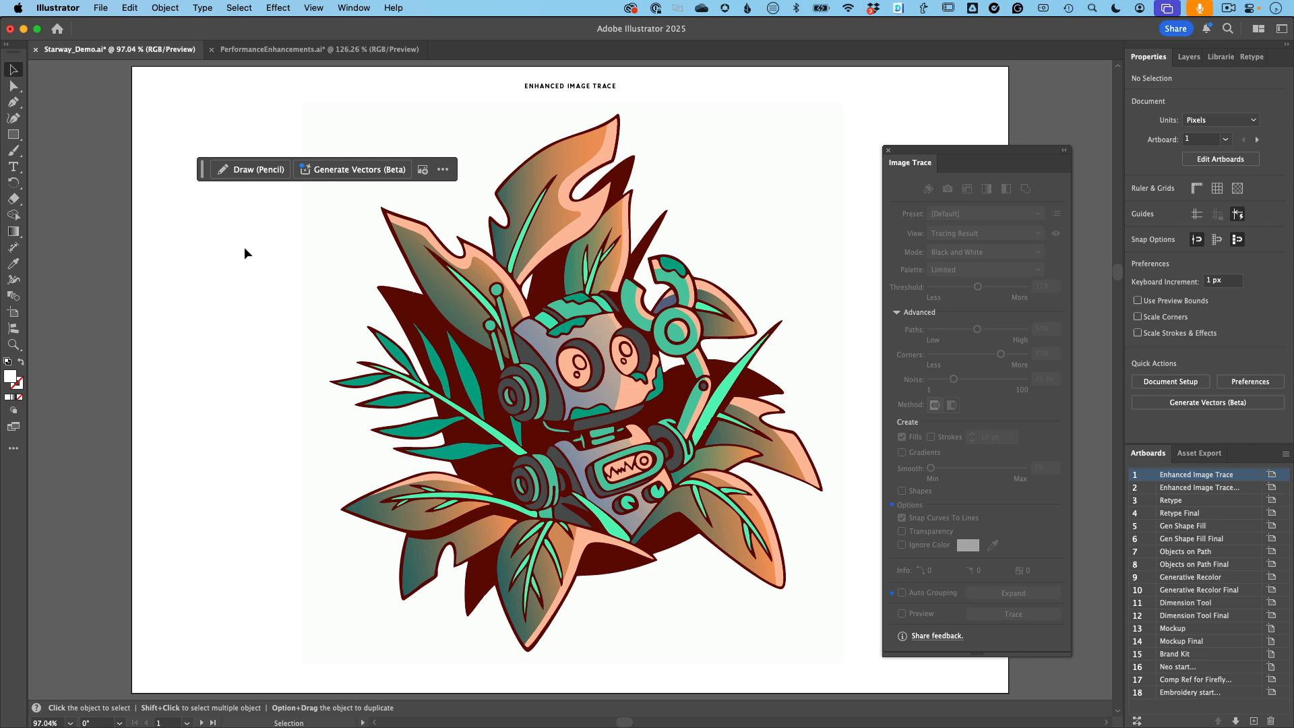
On the Retype artboard, move the COSMOS text slightly higher and set its font to Futura Medium.
{"action": "double_click", "coordinate": [1136, 503]}
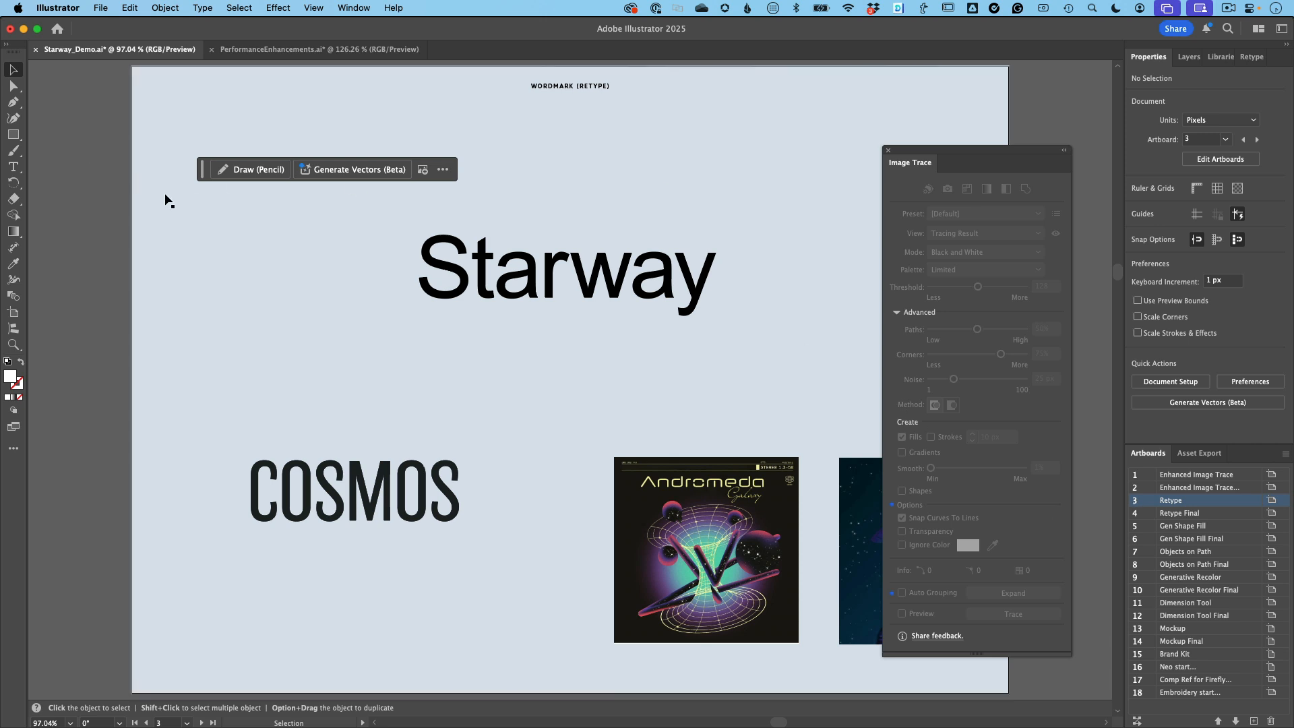
{"action": "left_click", "coordinate": [386, 489]}
{"action": "left_click_drag", "start_coordinate": [386, 490], "coordinate": [395, 421]}
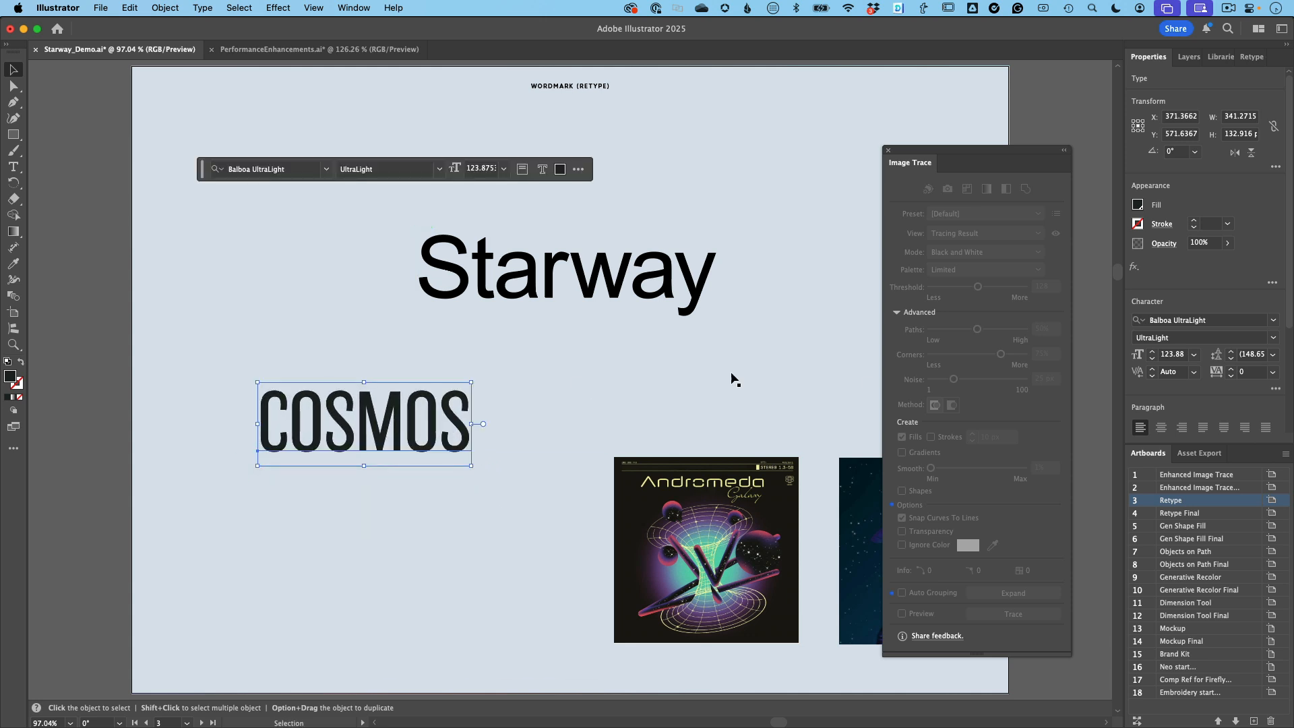
{"action": "left_click", "coordinate": [1215, 318]}
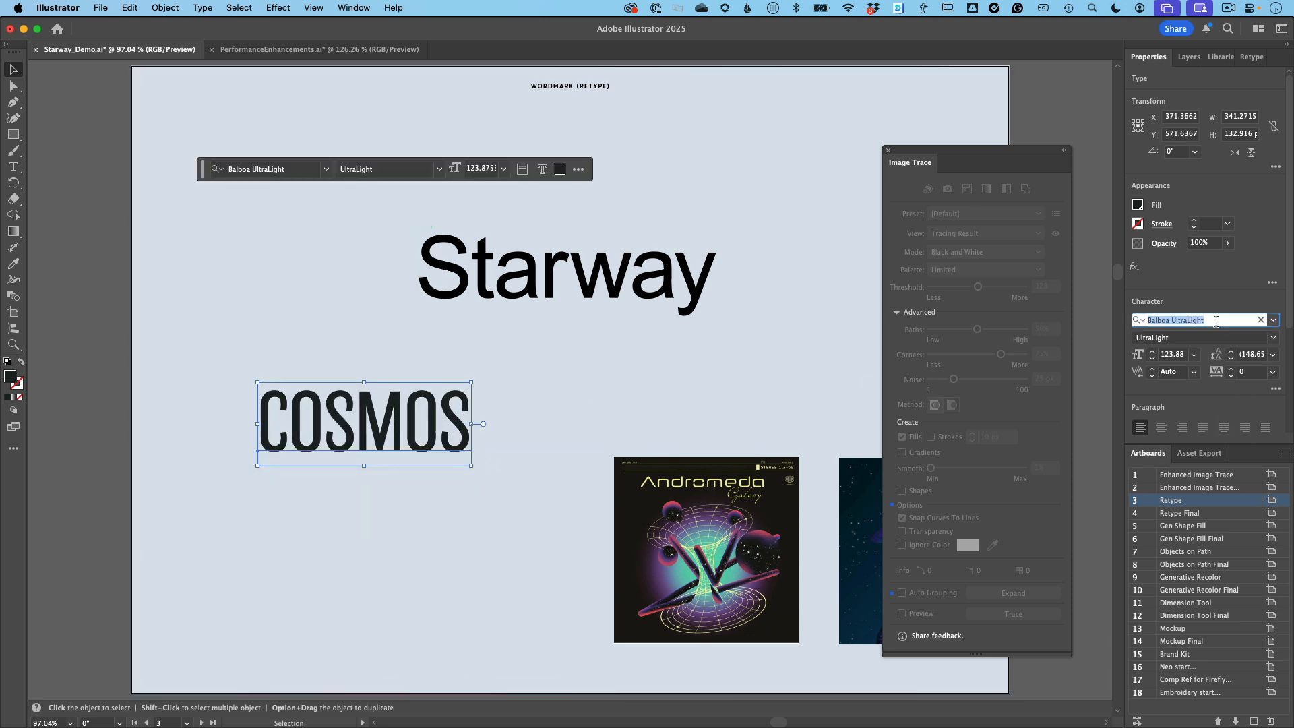
{"action": "type", "text": "fu"}
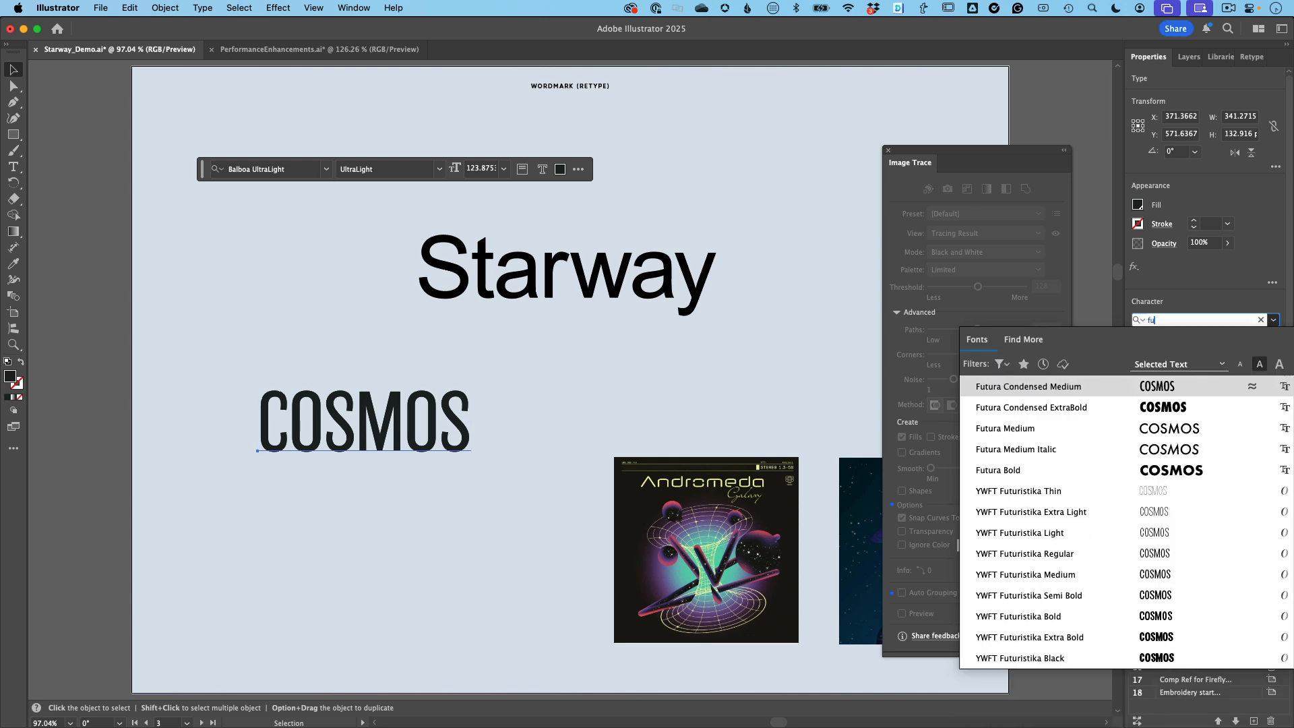
{"action": "left_click", "coordinate": [1066, 434]}
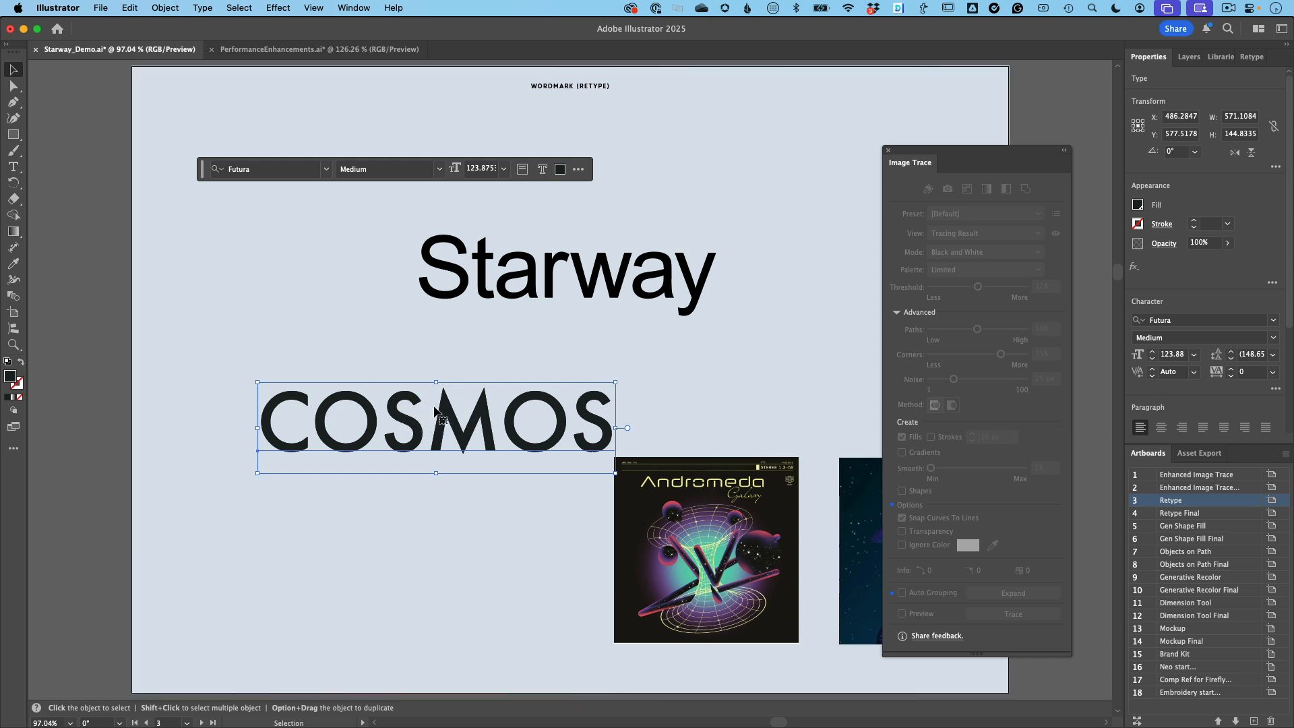
Convert the COSMOS text to outlines and check its letter paths in outline view.
{"action": "left_click_drag", "start_coordinate": [442, 409], "coordinate": [396, 620]}
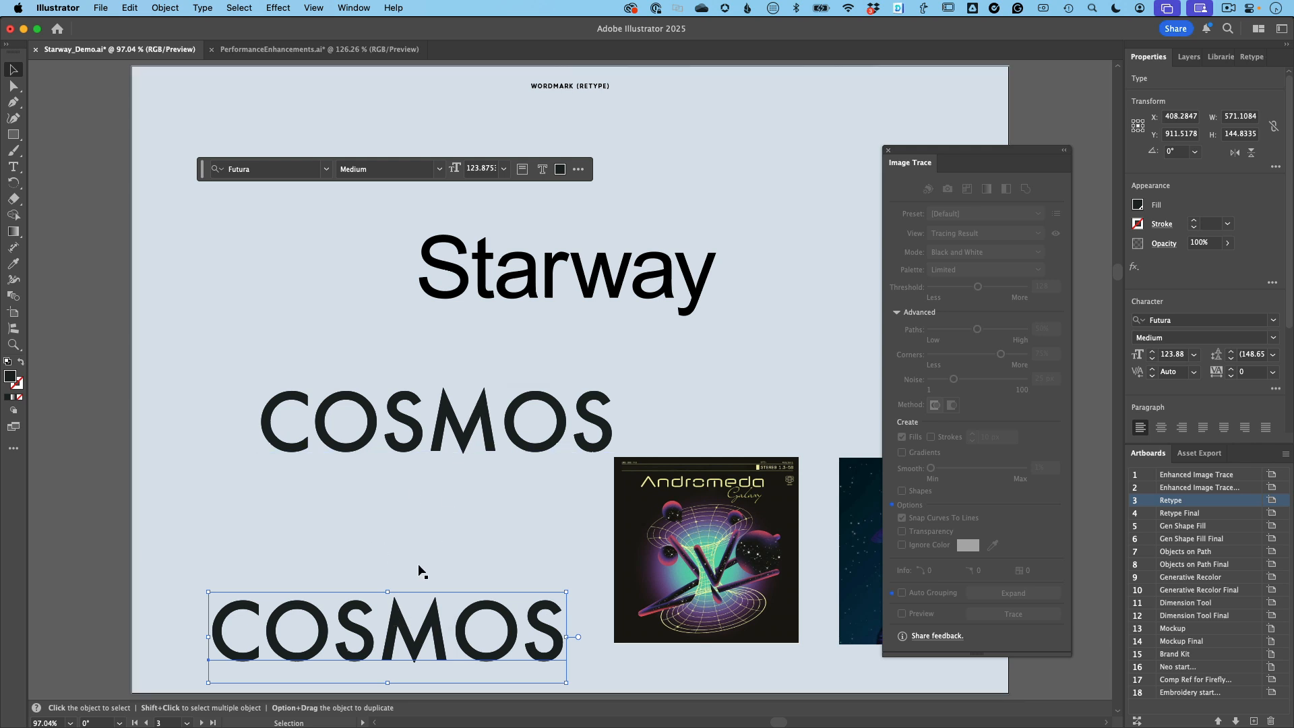
{"action": "key", "text": "Delete"}
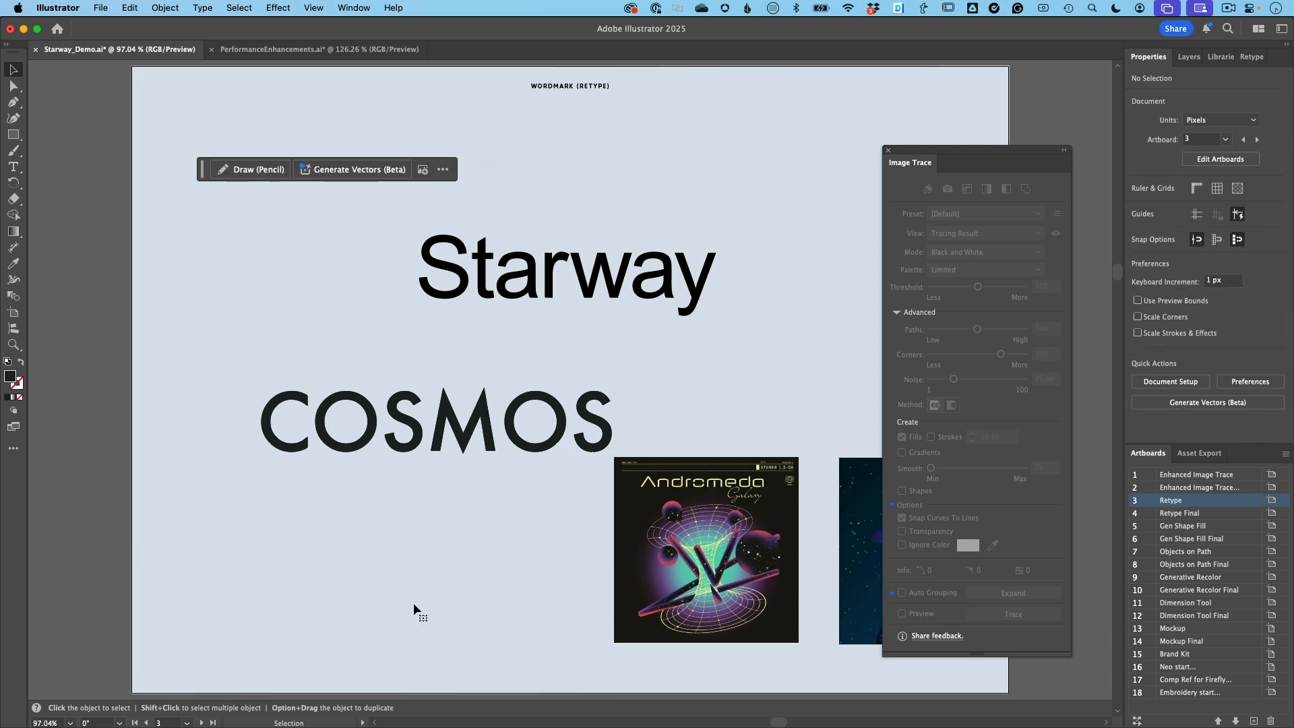
{"action": "left_click", "coordinate": [442, 419]}
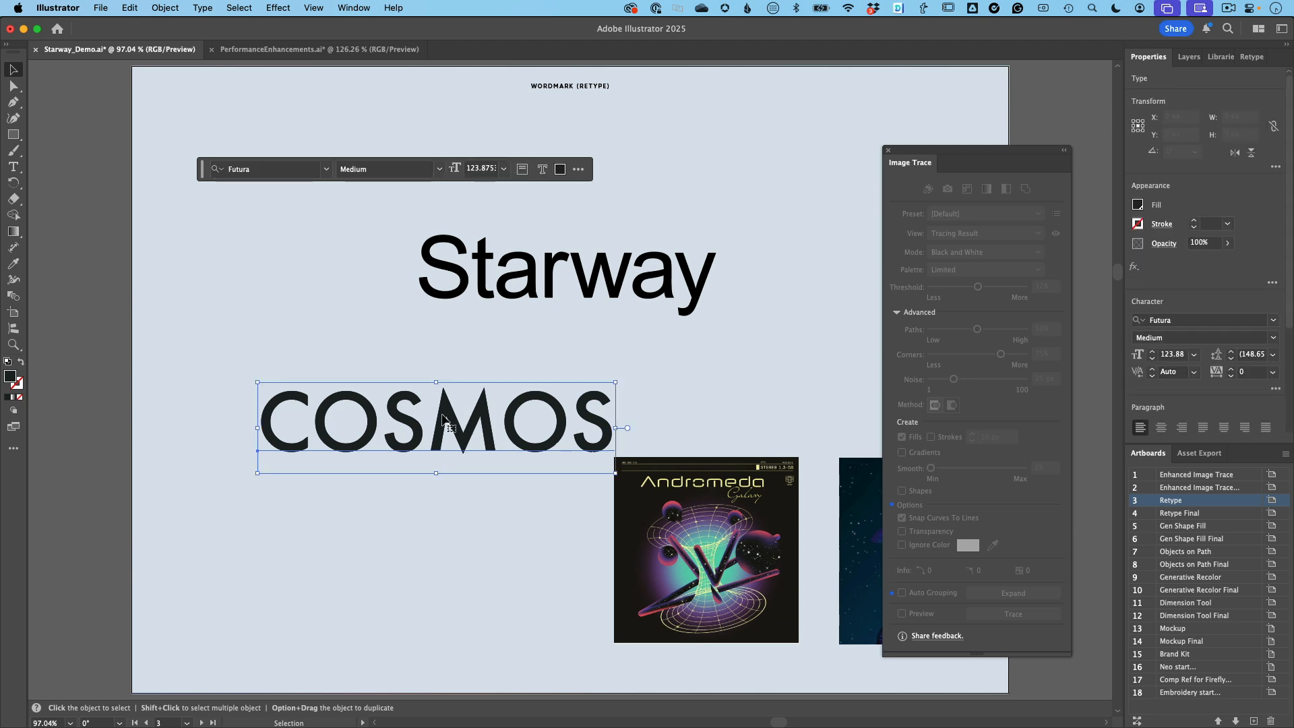
{"action": "right_click", "coordinate": [447, 420]}
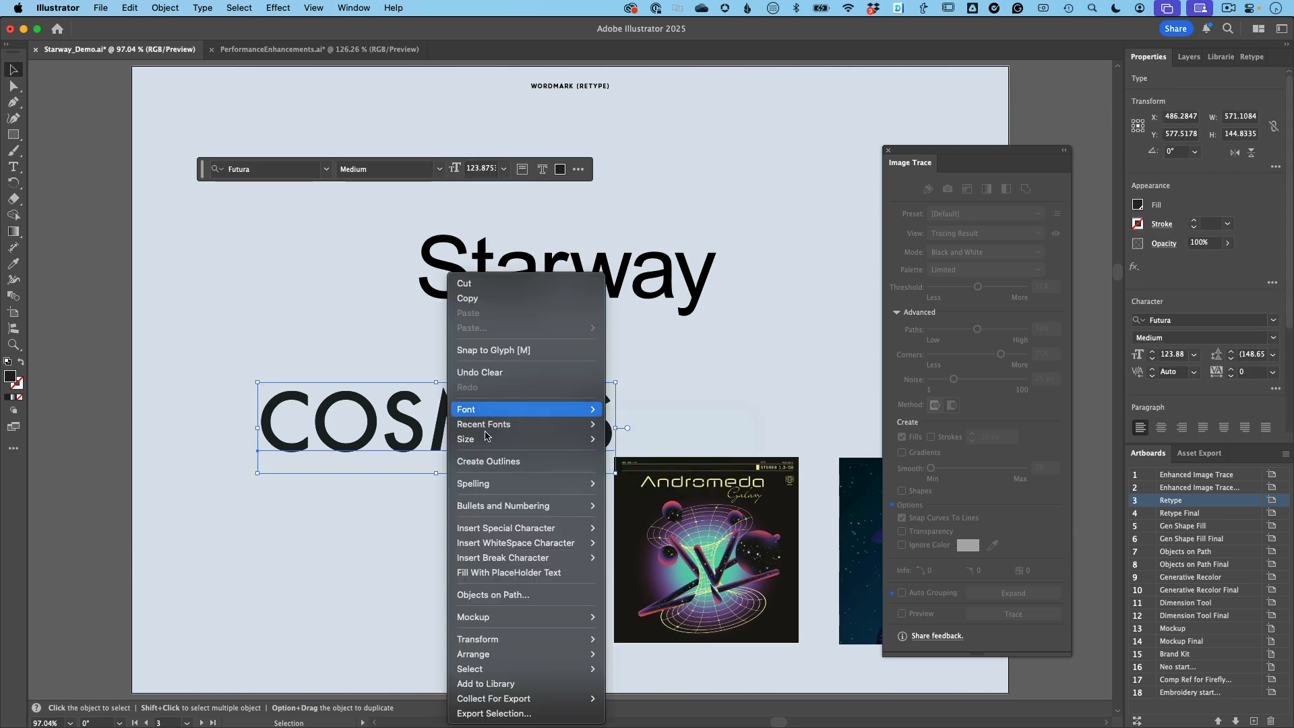
{"action": "left_click", "coordinate": [483, 466]}
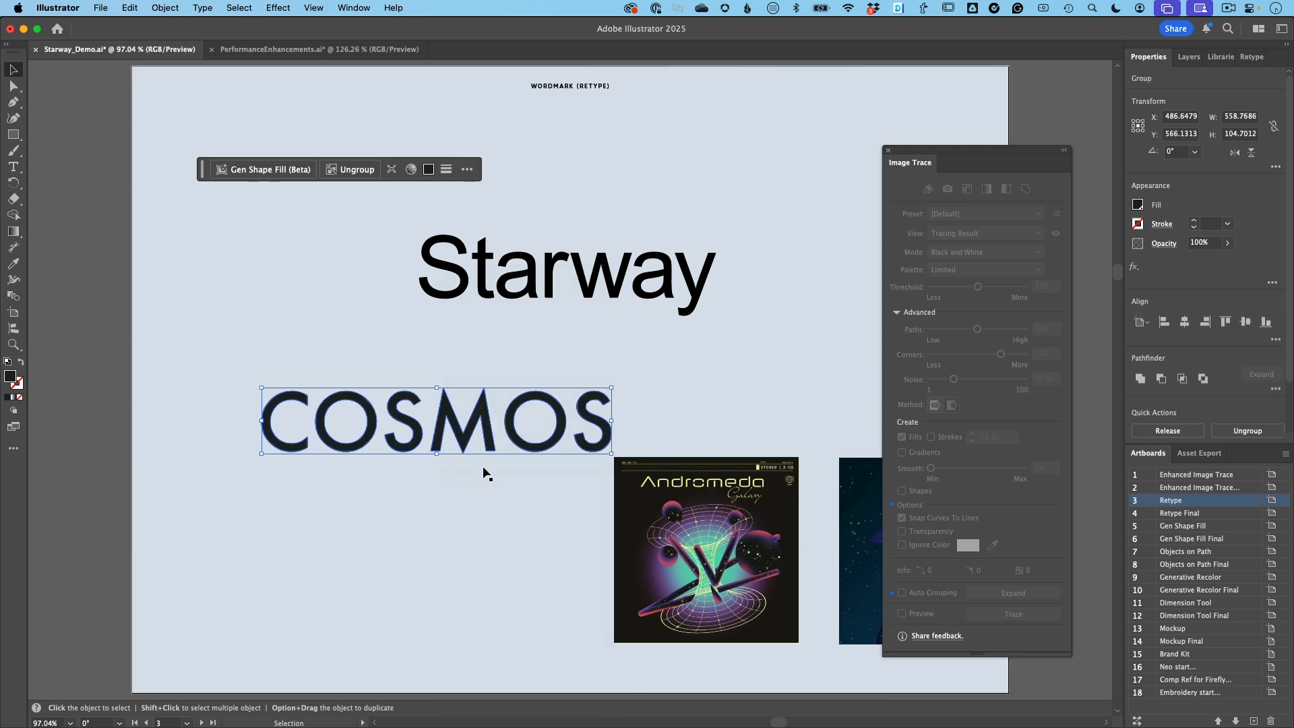
{"action": "key", "text": "super+y"}
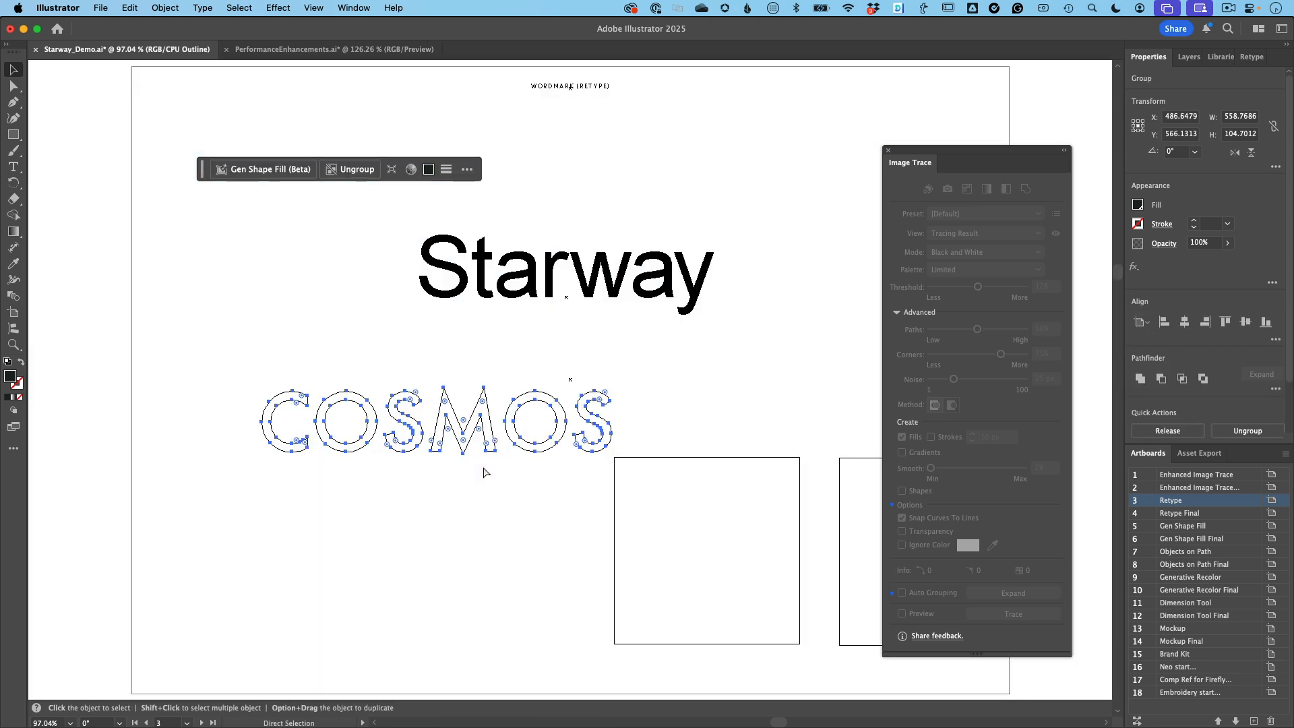
{"action": "key", "text": "super+y"}
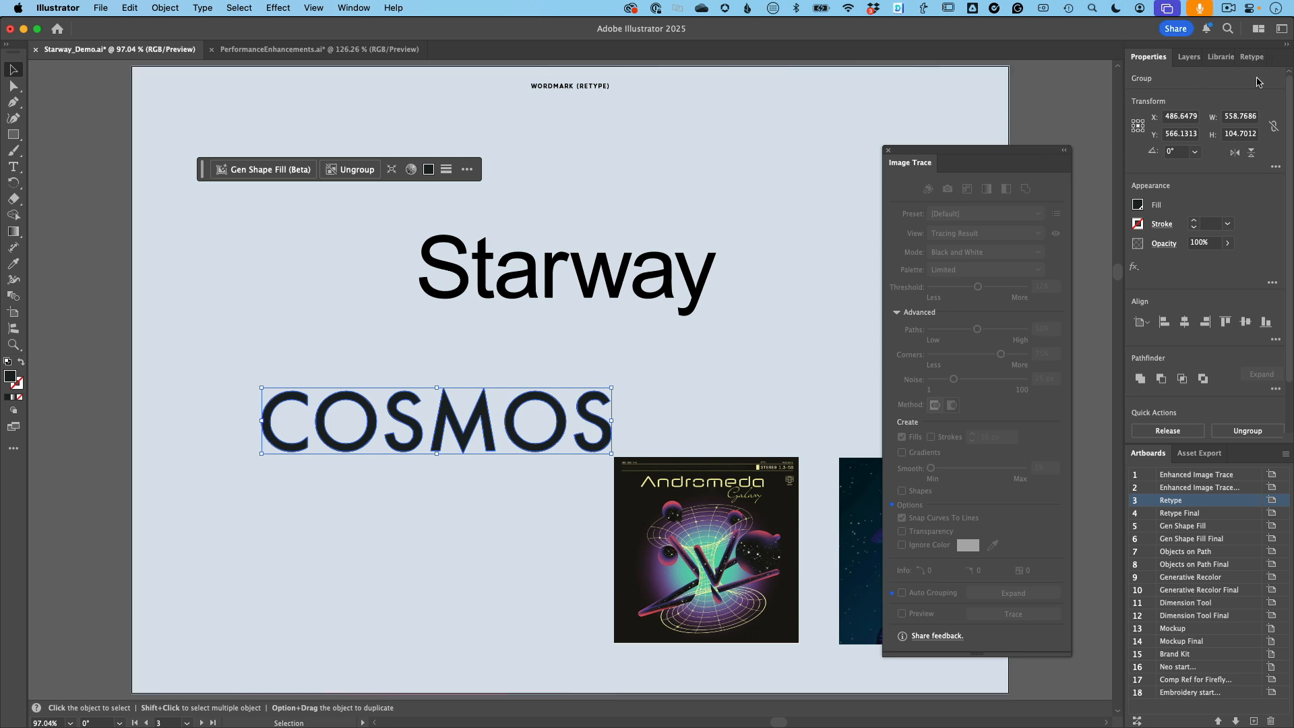
Match the font of the outlined COSMOS lettering with Retype, and apply the Futura Medium match to the large Starway text.
{"action": "left_click", "coordinate": [1253, 57]}
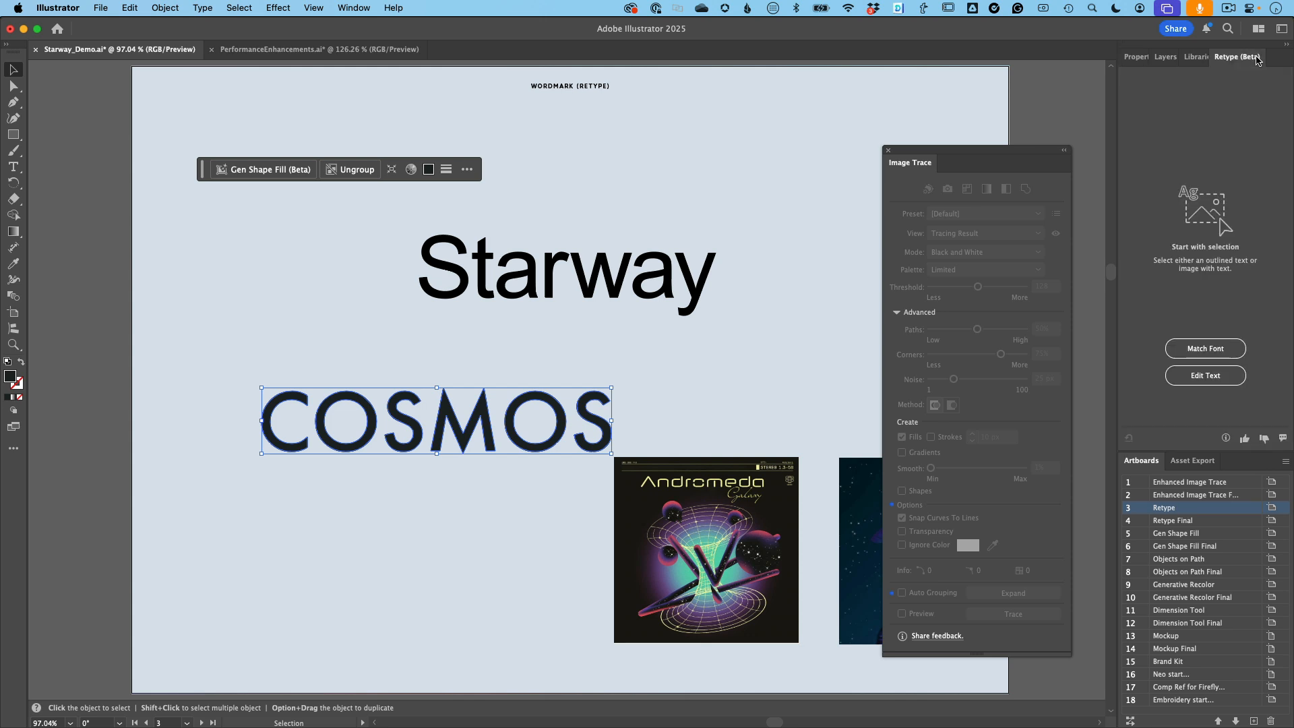
{"action": "left_click", "coordinate": [1203, 349]}
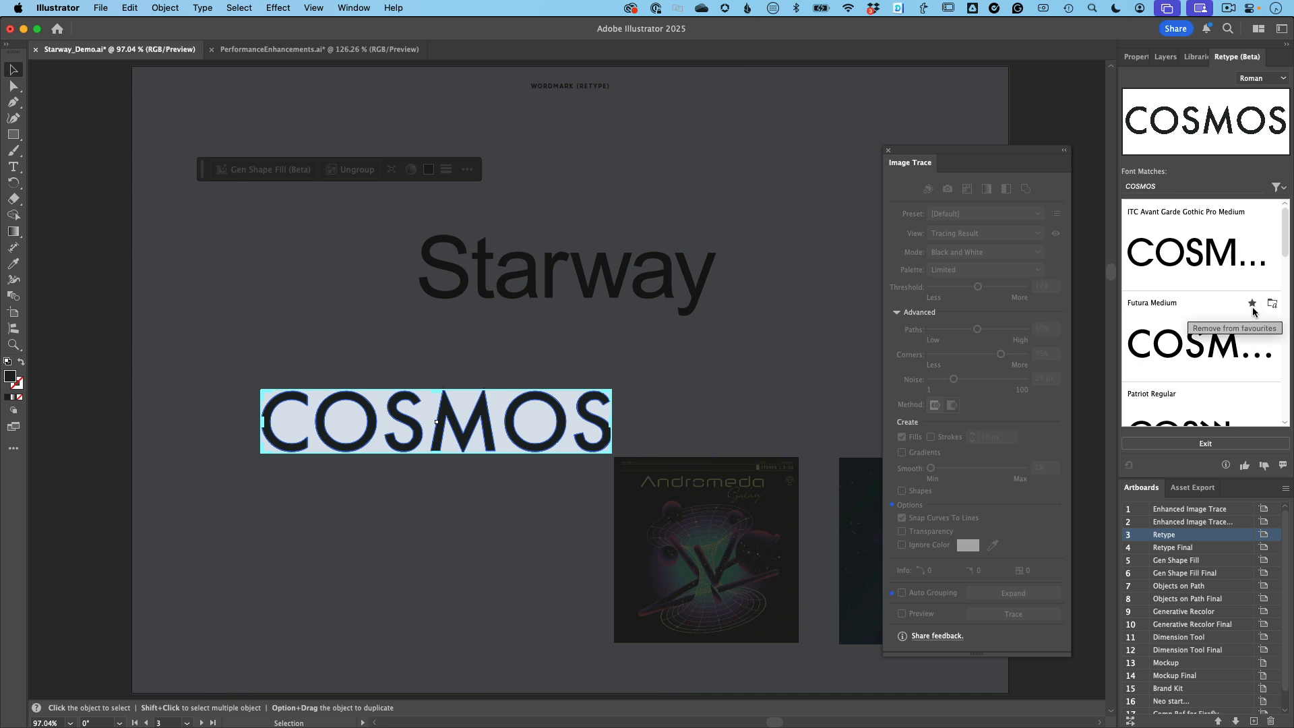
{"action": "left_click", "coordinate": [1202, 443]}
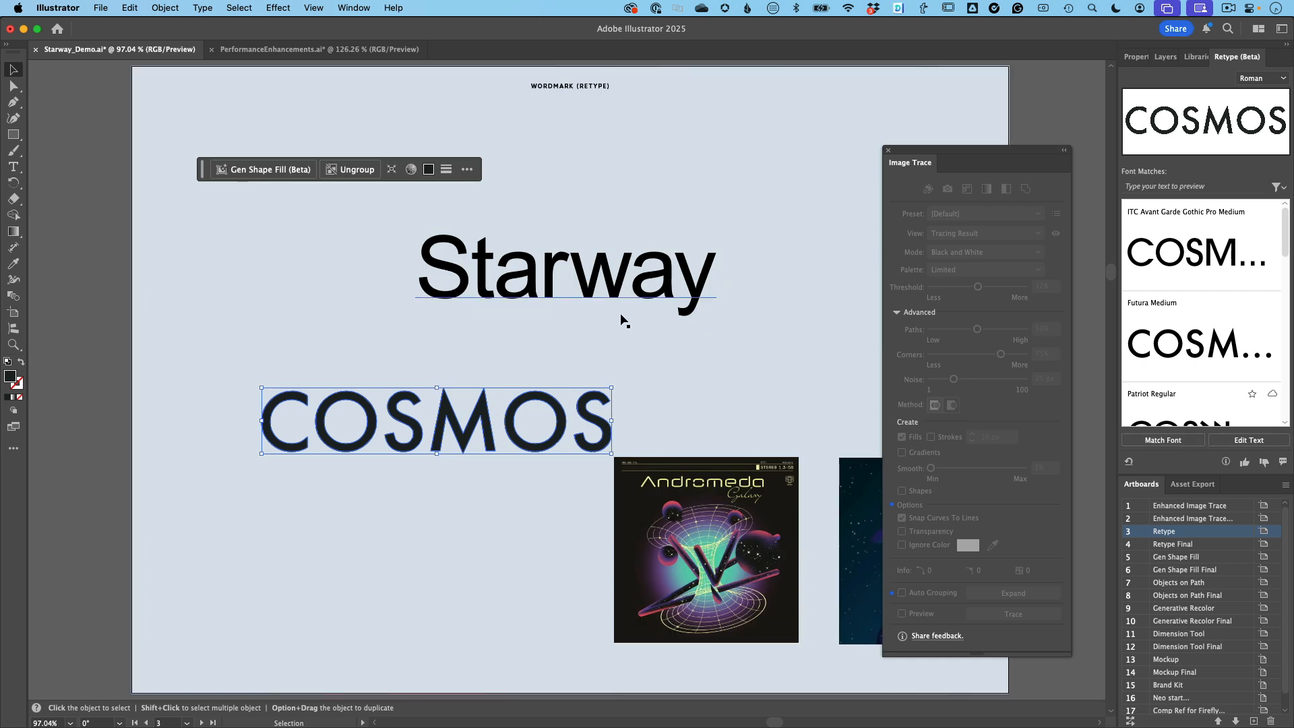
{"action": "left_click", "coordinate": [567, 279]}
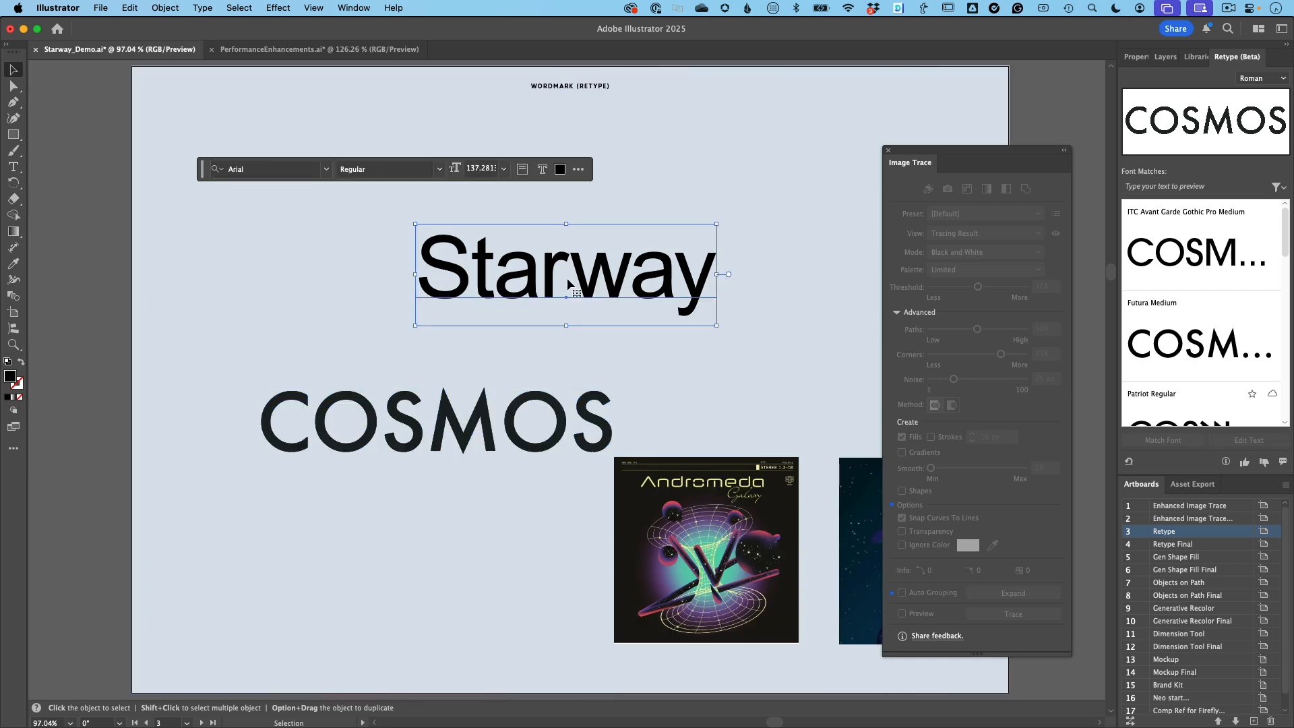
{"action": "left_click", "coordinate": [1193, 352]}
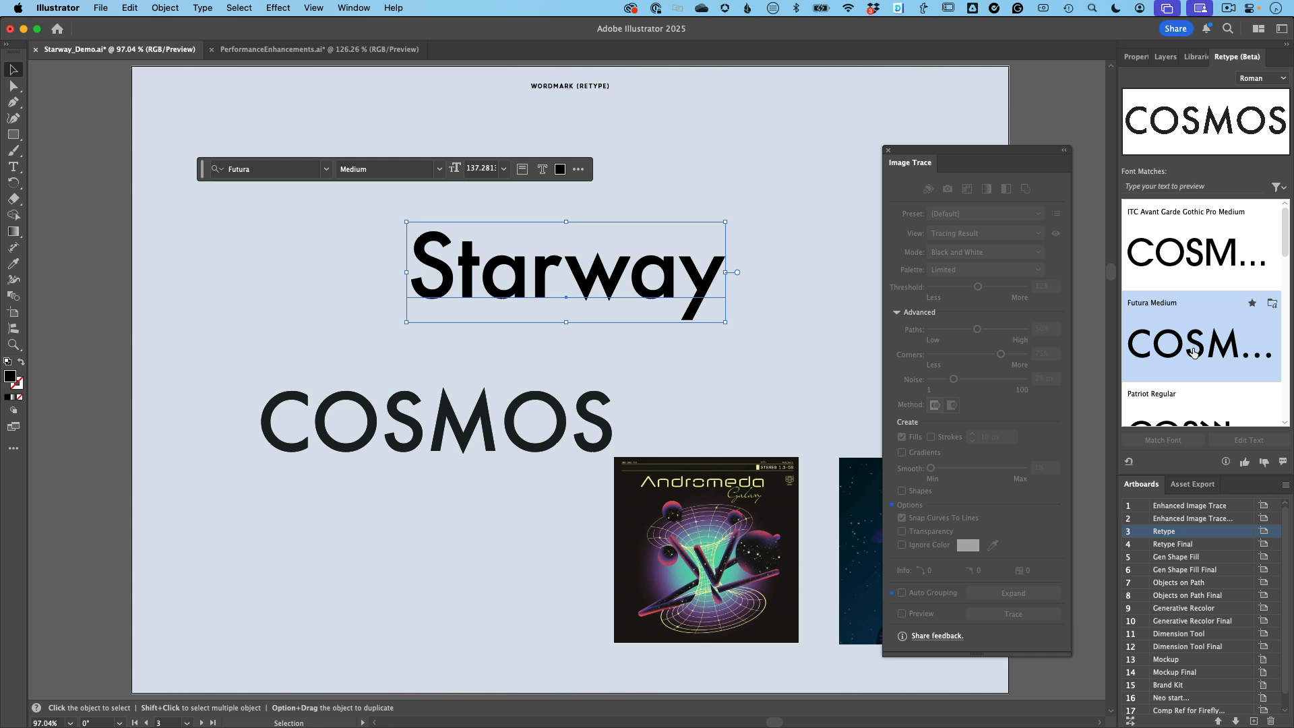
Convert the Andromeda title in the poster image to live text with Retype, using the Neuropol Nova font match.
{"action": "key", "text": "z"}
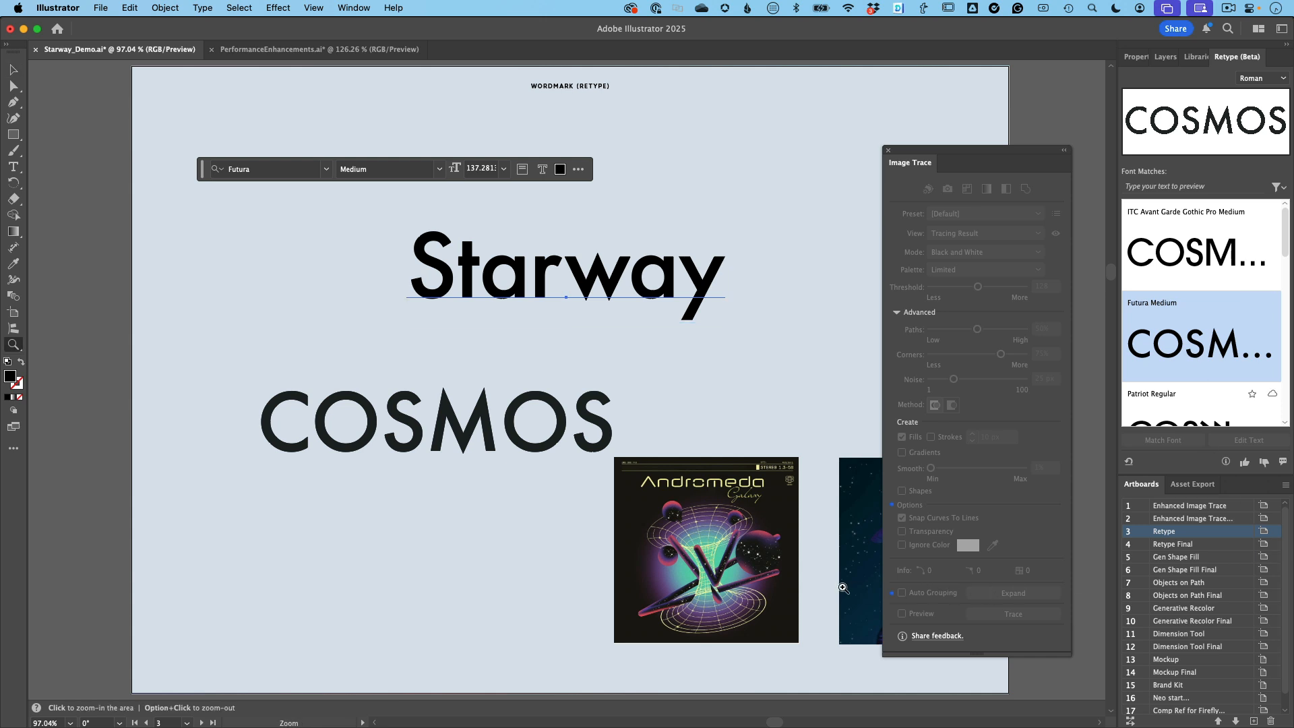
{"action": "left_click_drag", "start_coordinate": [704, 484], "coordinate": [826, 629]}
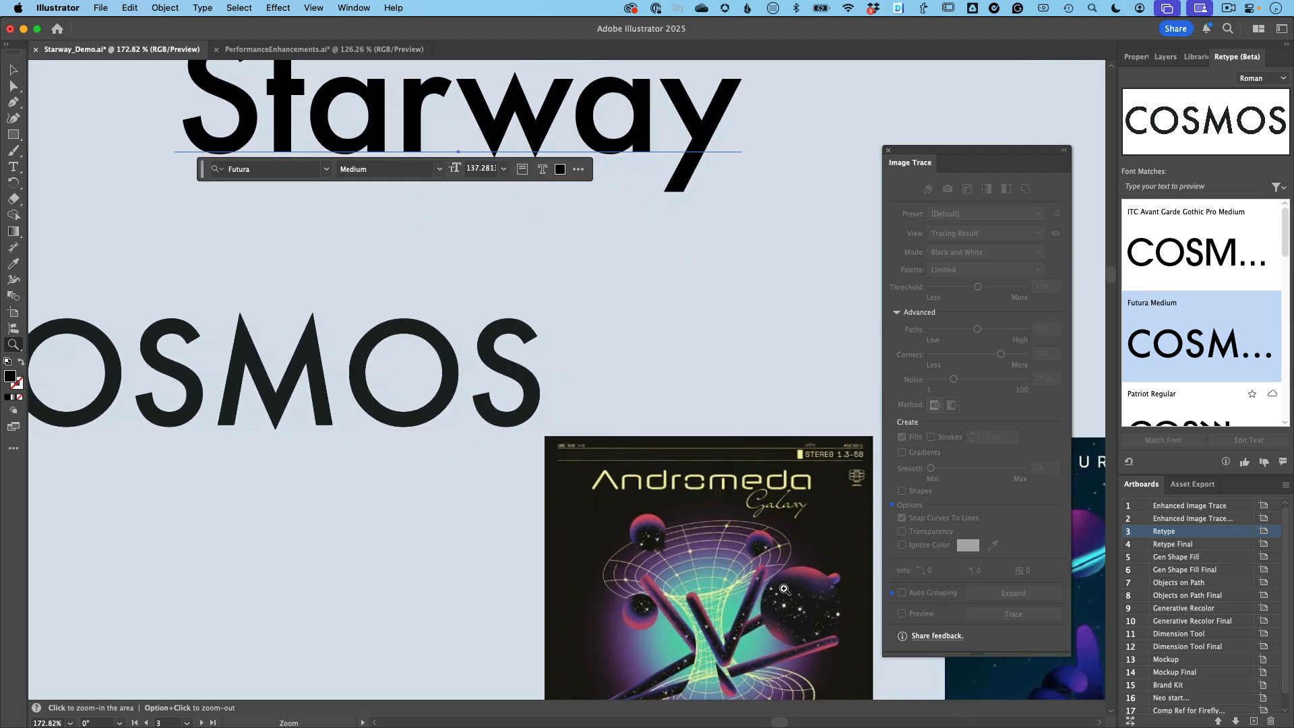
{"action": "left_click_drag", "start_coordinate": [757, 541], "coordinate": [890, 636]}
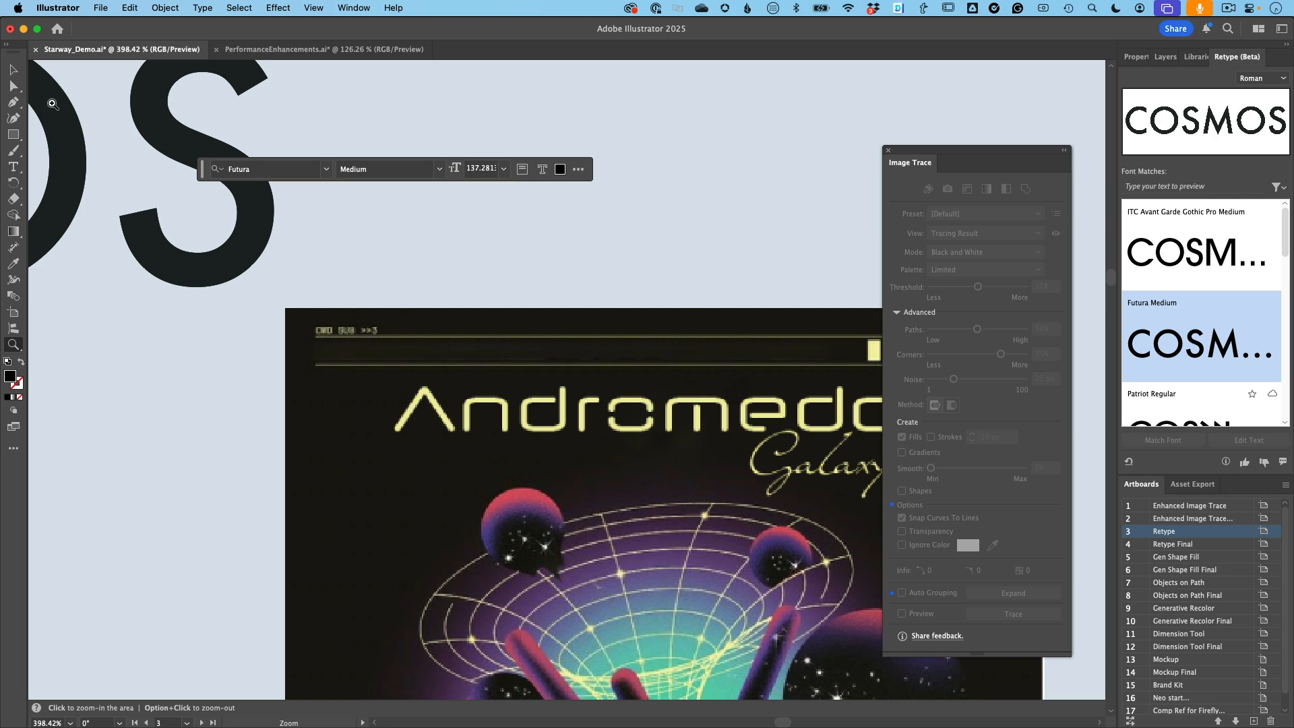
{"action": "left_click", "coordinate": [10, 70]}
{"action": "left_click", "coordinate": [592, 448]}
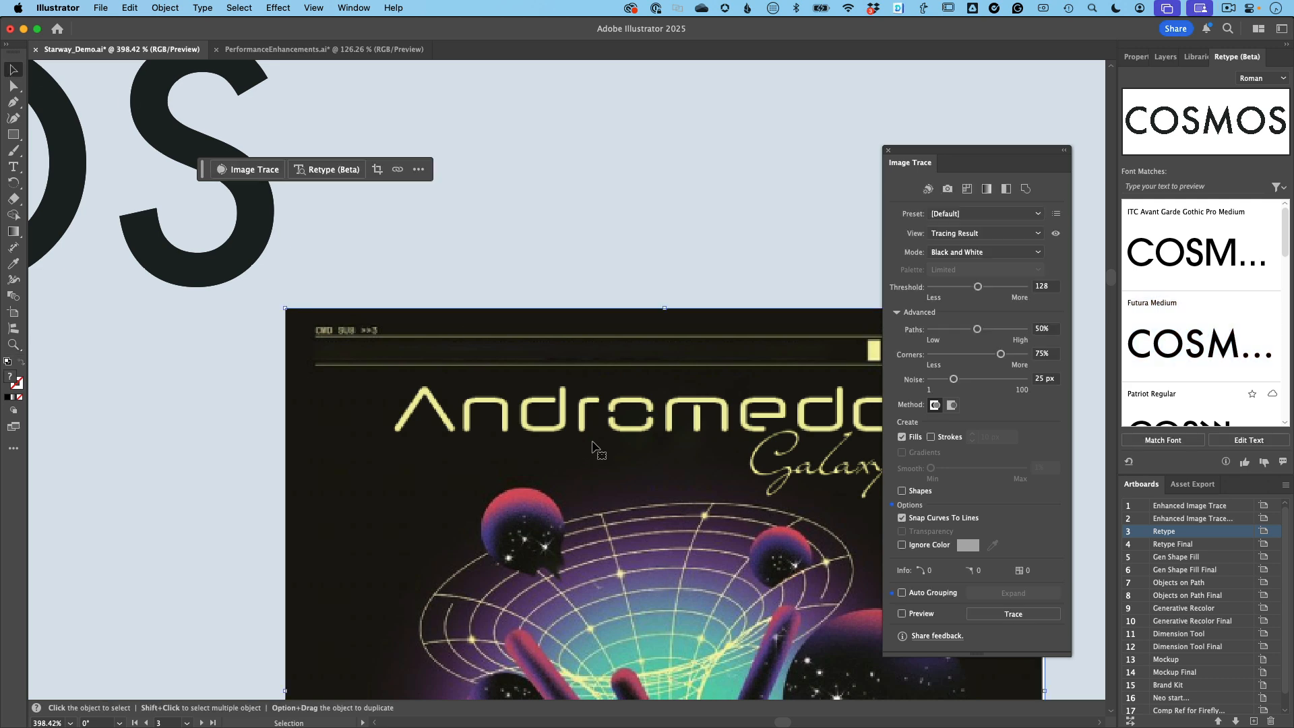
{"action": "key", "text": "super+y"}
{"action": "key", "text": "super+y"}
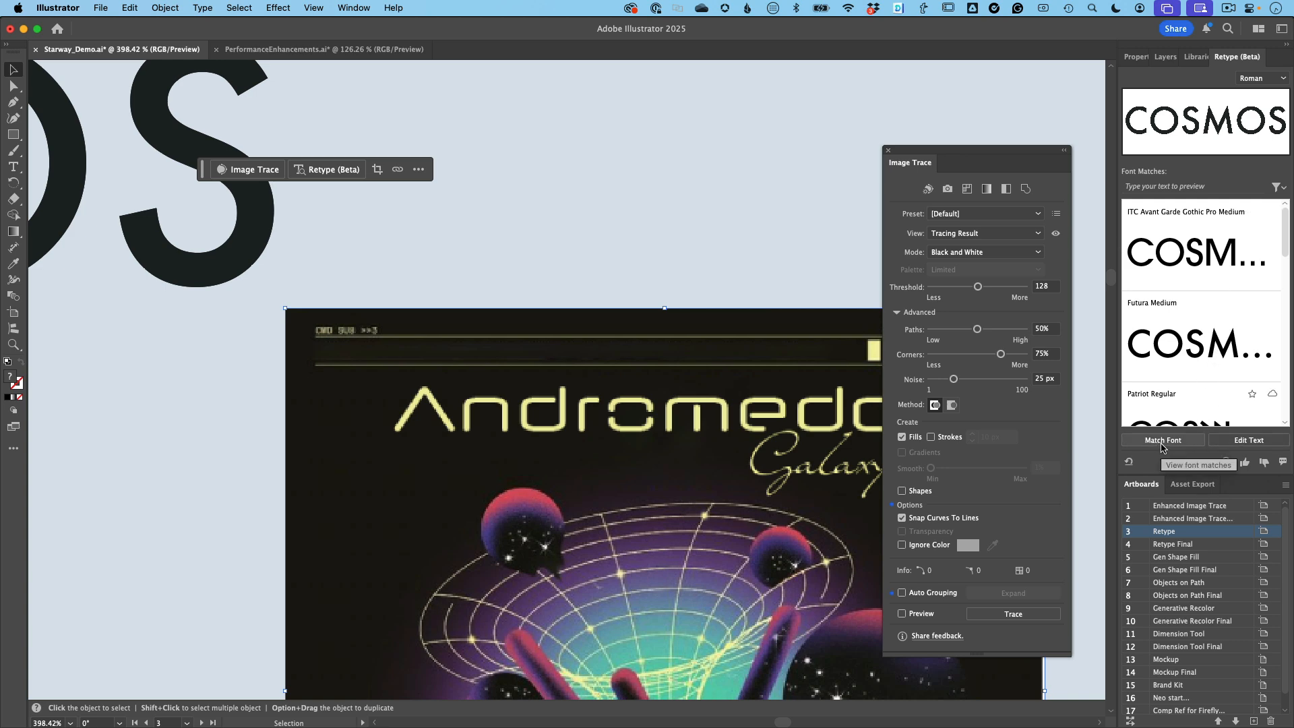
{"action": "left_click", "coordinate": [1245, 441]}
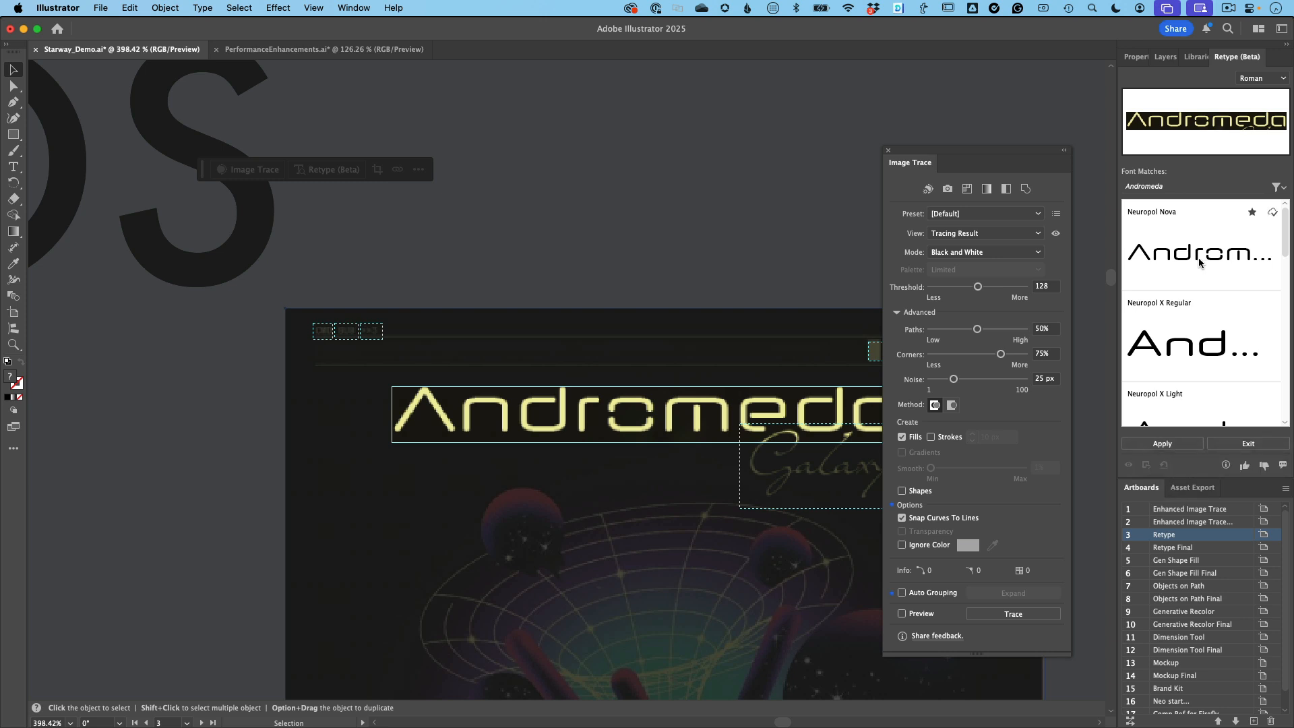
{"action": "left_click", "coordinate": [1199, 238]}
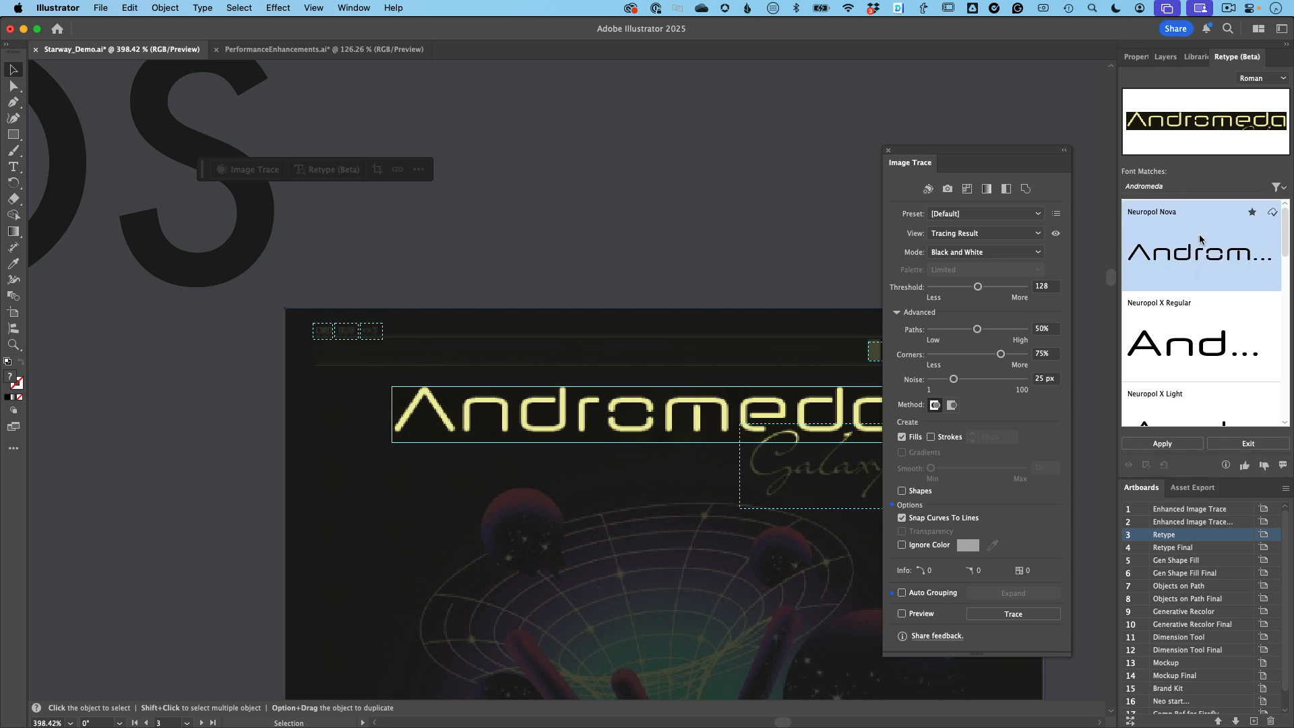
{"action": "left_click", "coordinate": [1171, 447]}
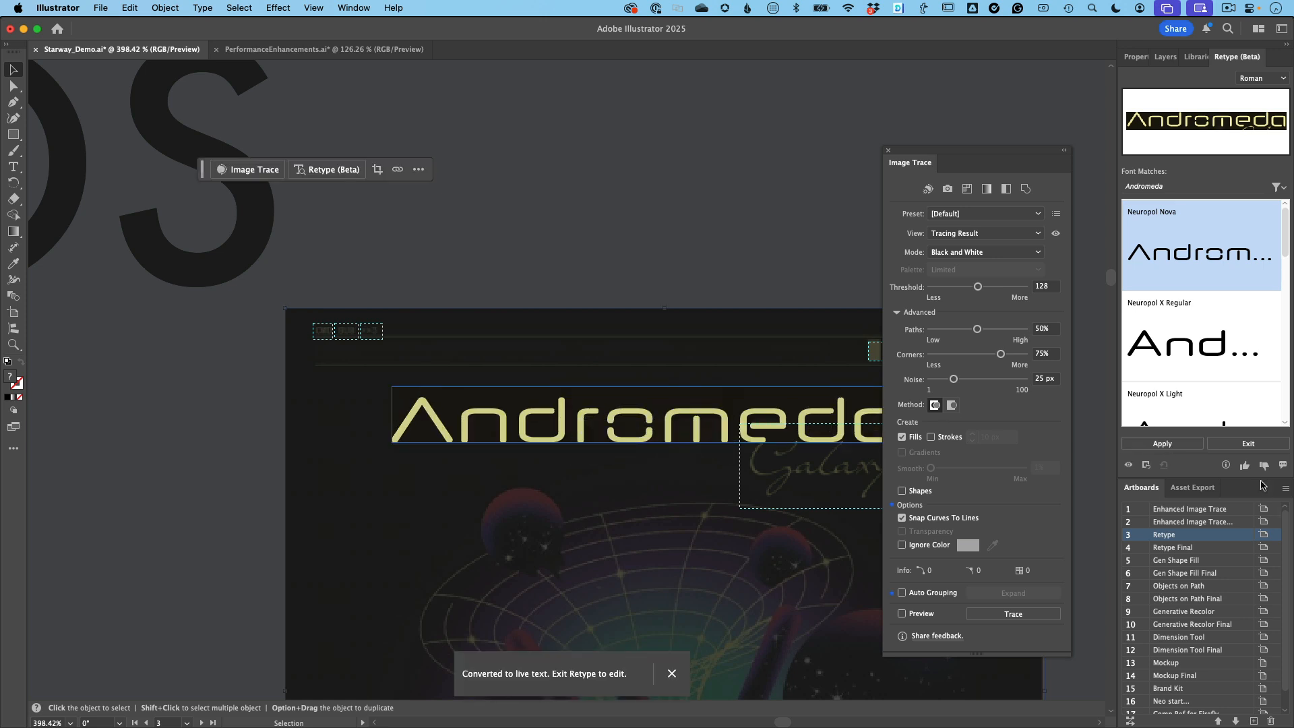
{"action": "left_click", "coordinate": [1254, 444]}
{"action": "left_click", "coordinate": [1254, 443]}
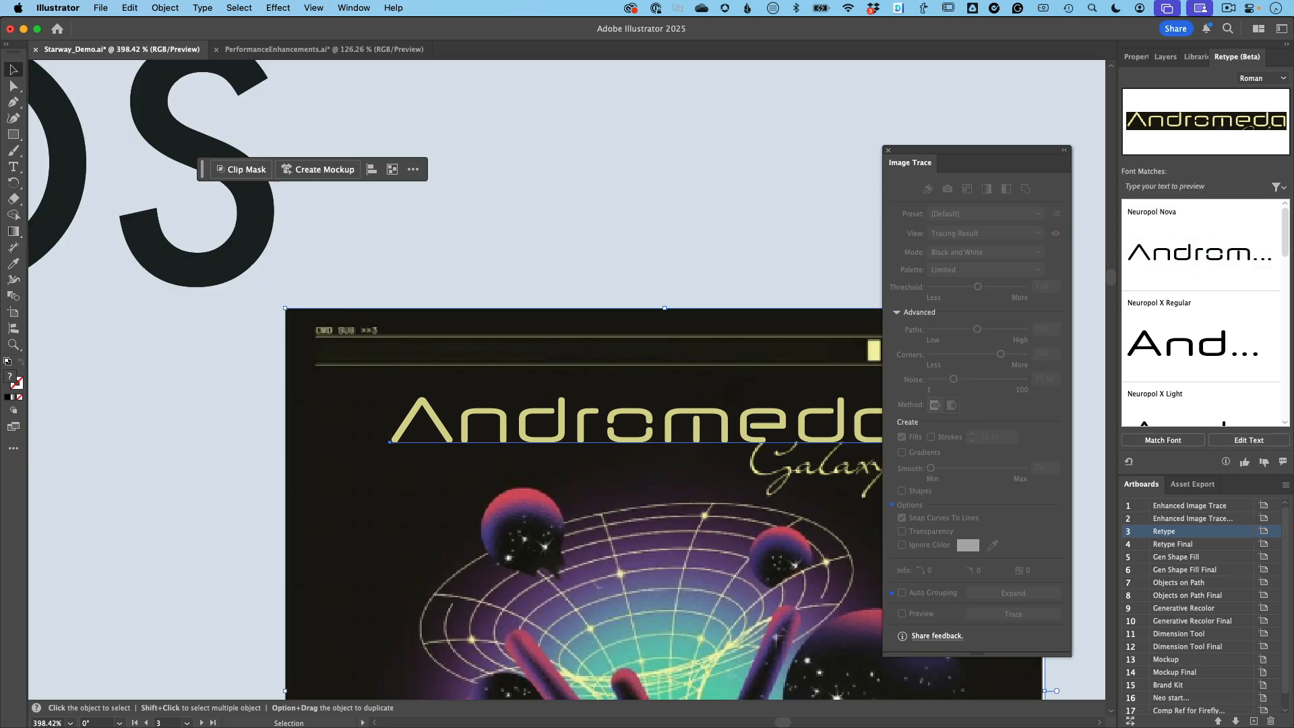
Replace the poster's live title text Andromeda with Starway.
{"action": "double_click", "coordinate": [625, 421]}
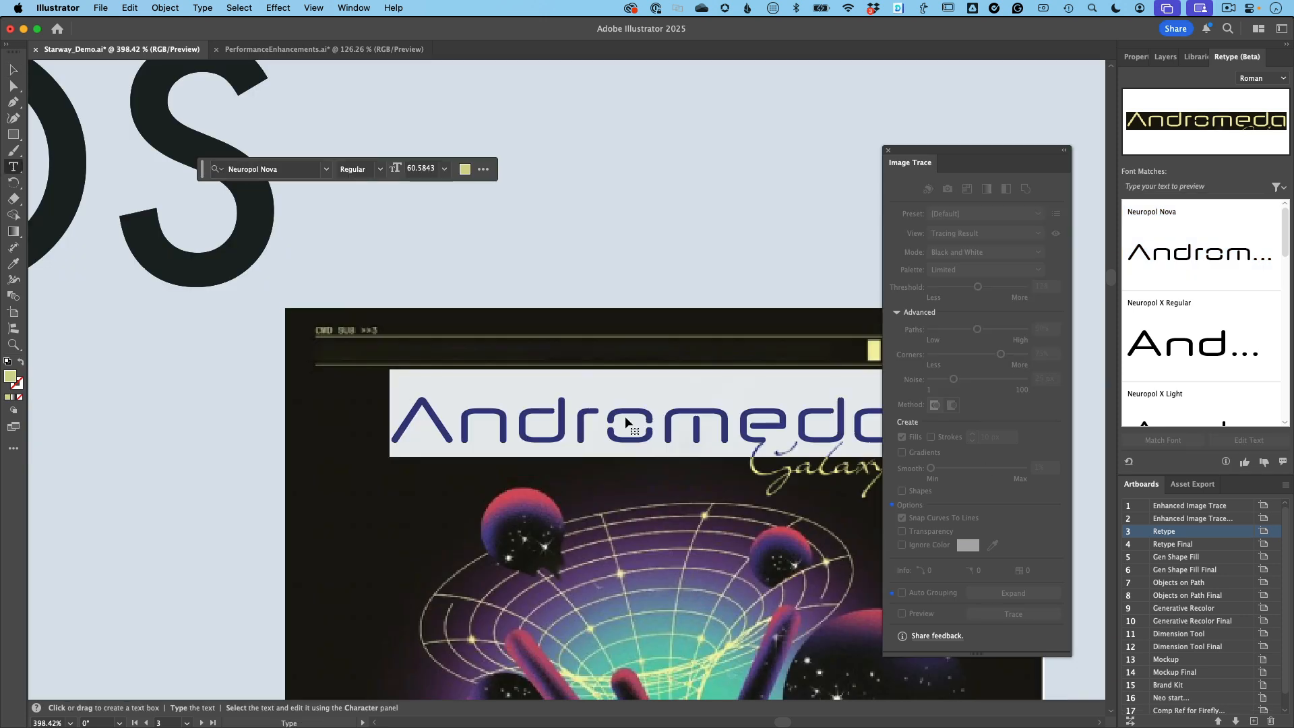
{"action": "type", "text": "Star"}
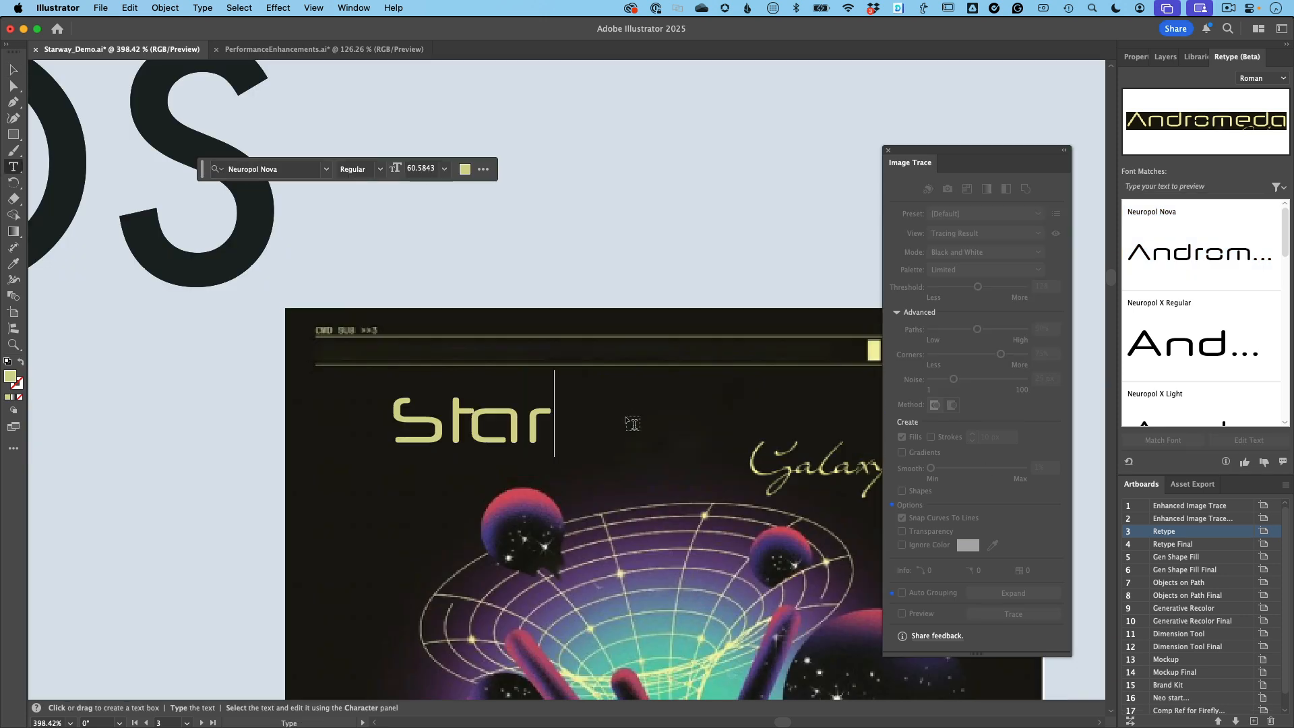
{"action": "type", "text": "way"}
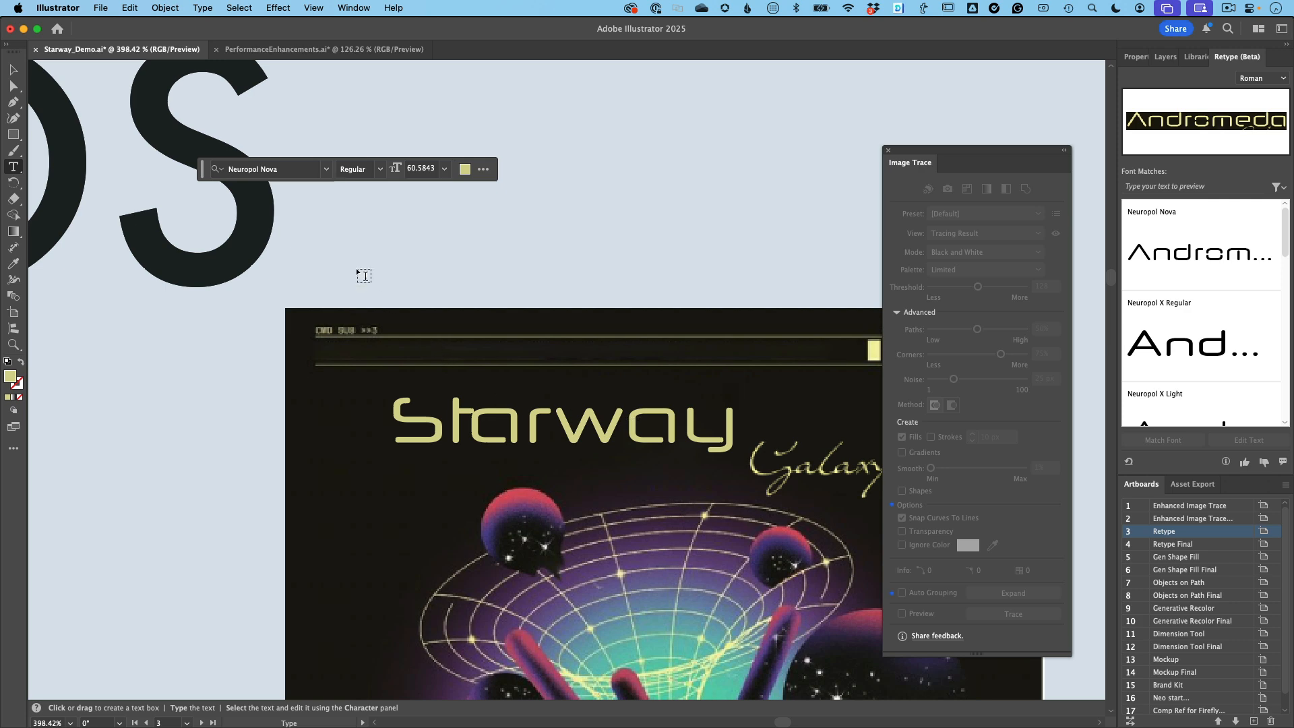
{"action": "key", "text": "Escape"}
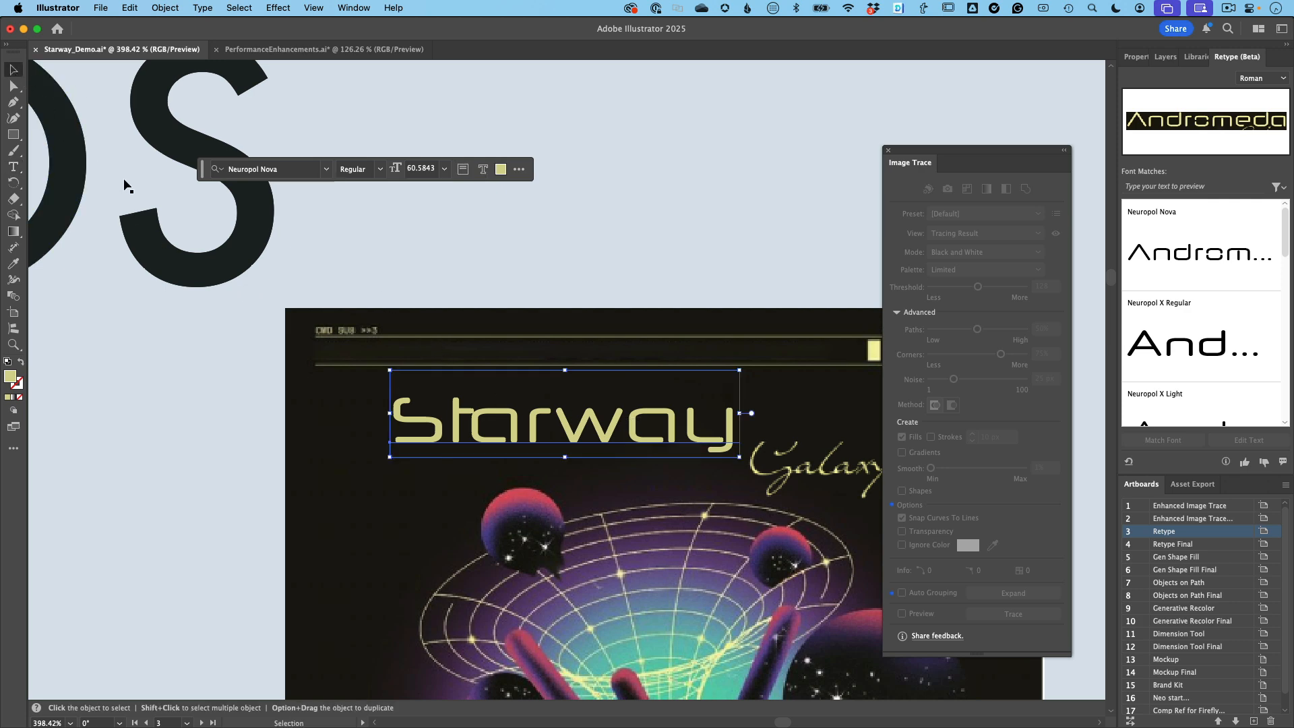
{"action": "left_click", "coordinate": [167, 201]}
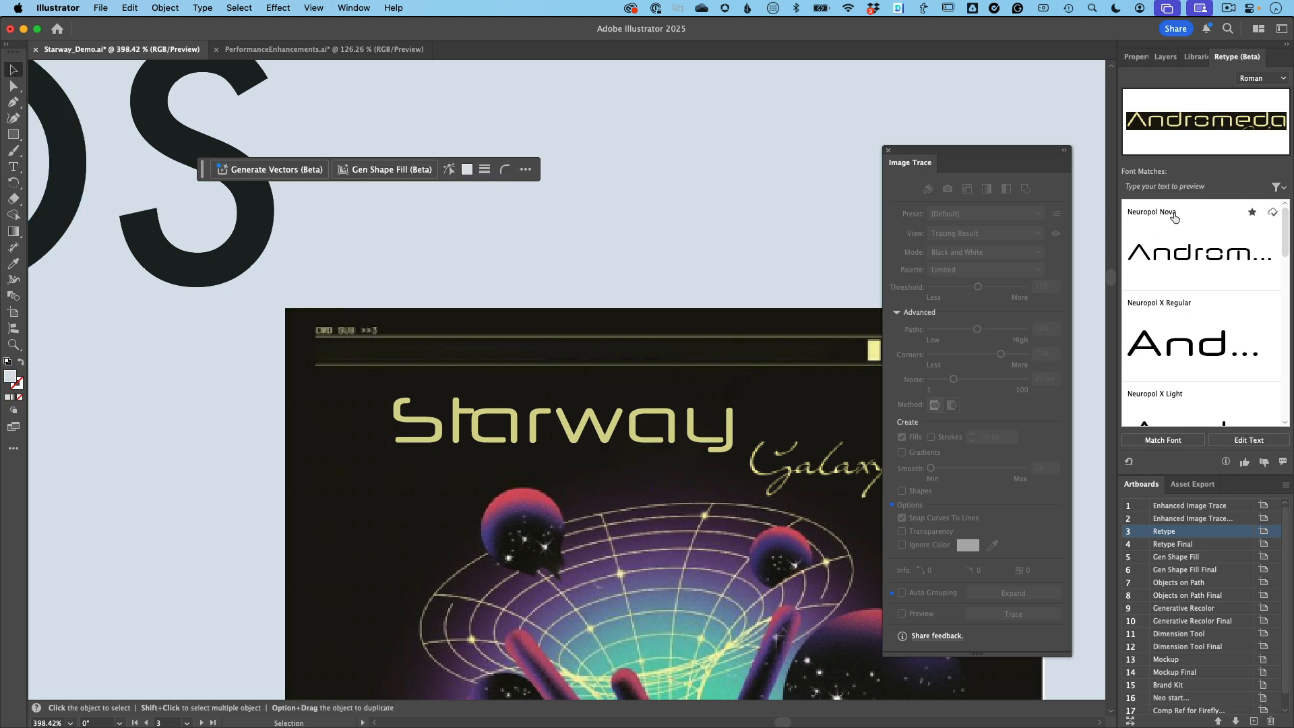
Apply the matched Neuropol Nova font to the large black Starway wordmark above COSMOS.
{"action": "key", "text": "super+0"}
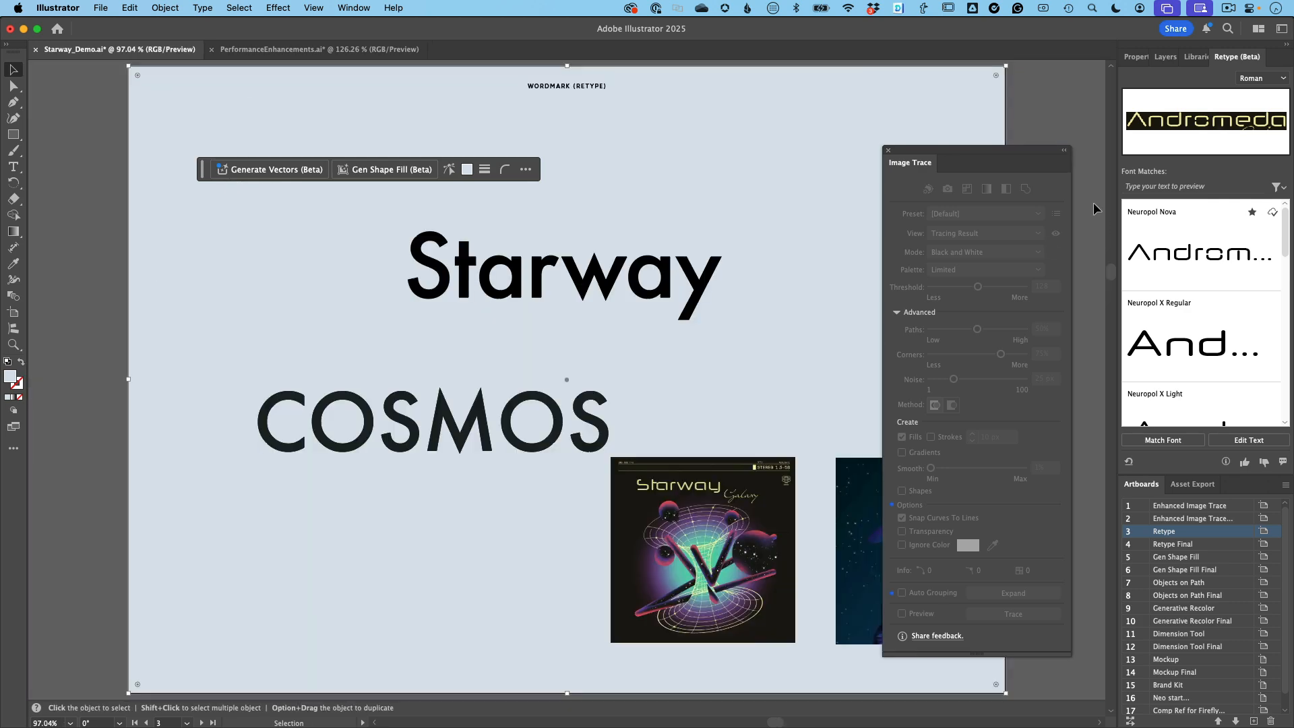
{"action": "left_click", "coordinate": [472, 295]}
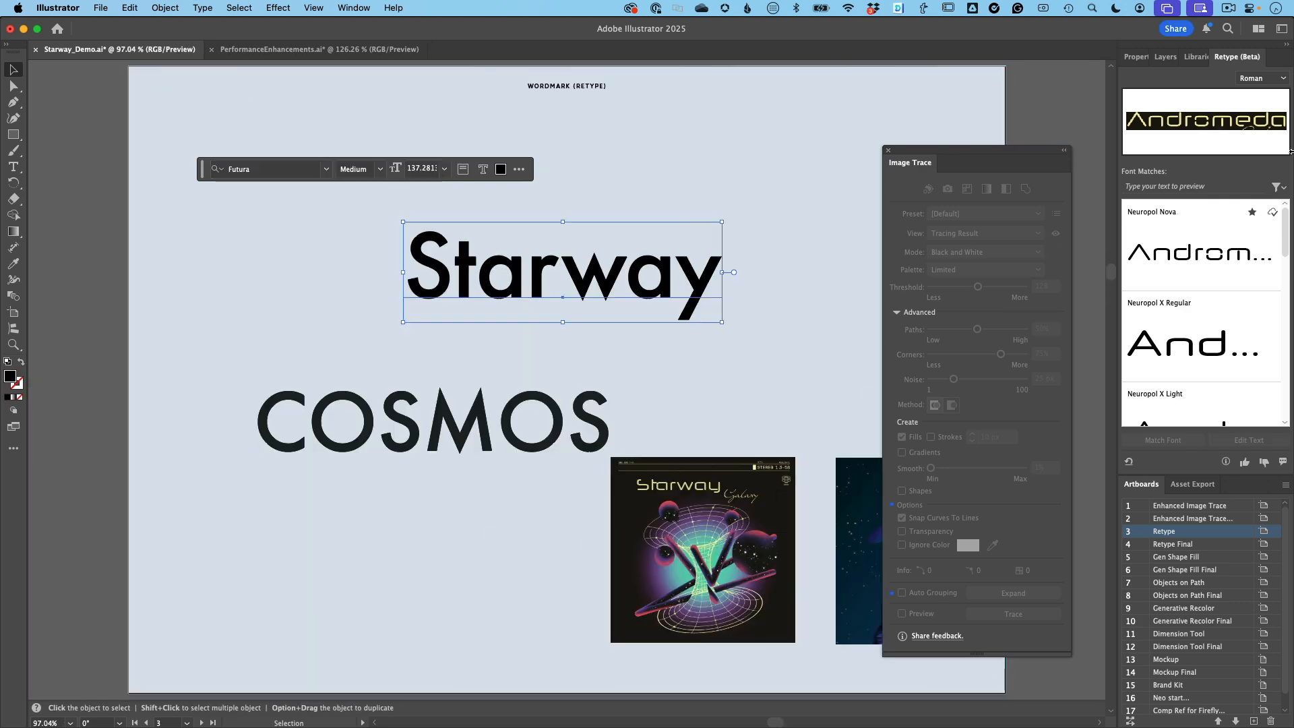
{"action": "left_click", "coordinate": [1218, 257]}
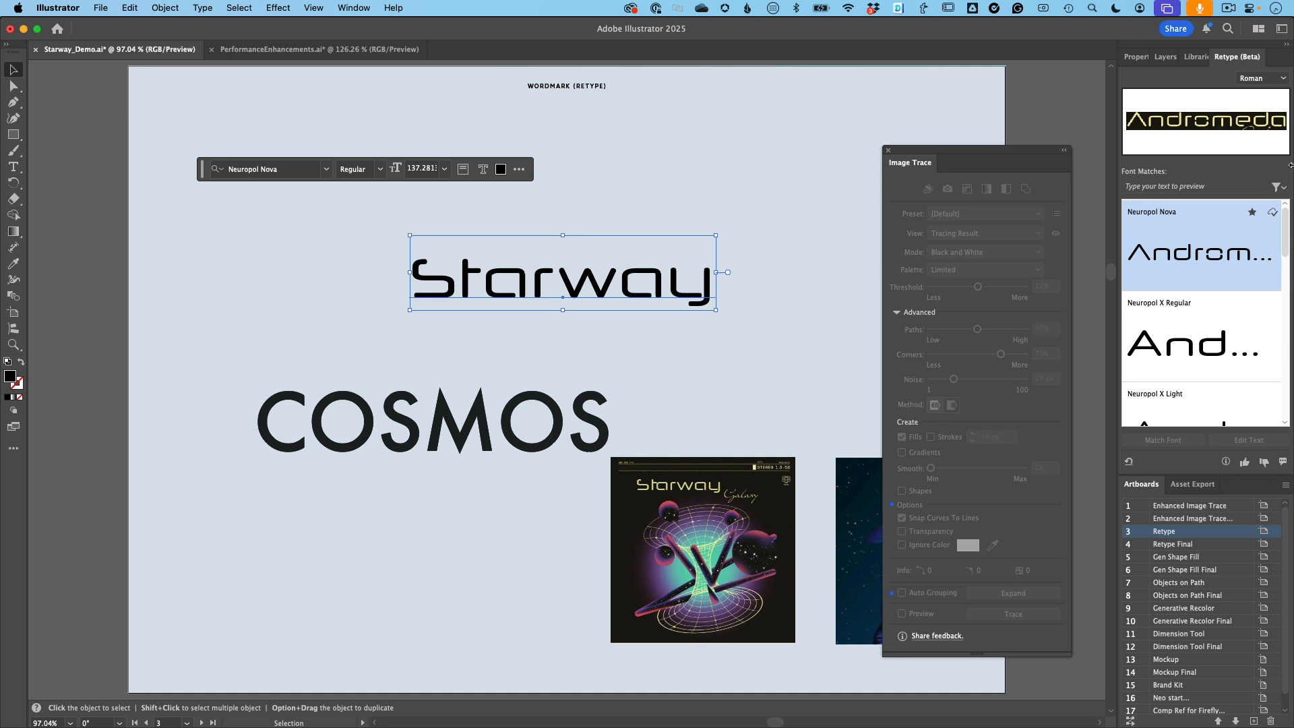
Go to the Gen Shape Fill artboard and move the contextual task bar clear of the Starway logo.
{"action": "double_click", "coordinate": [1176, 557]}
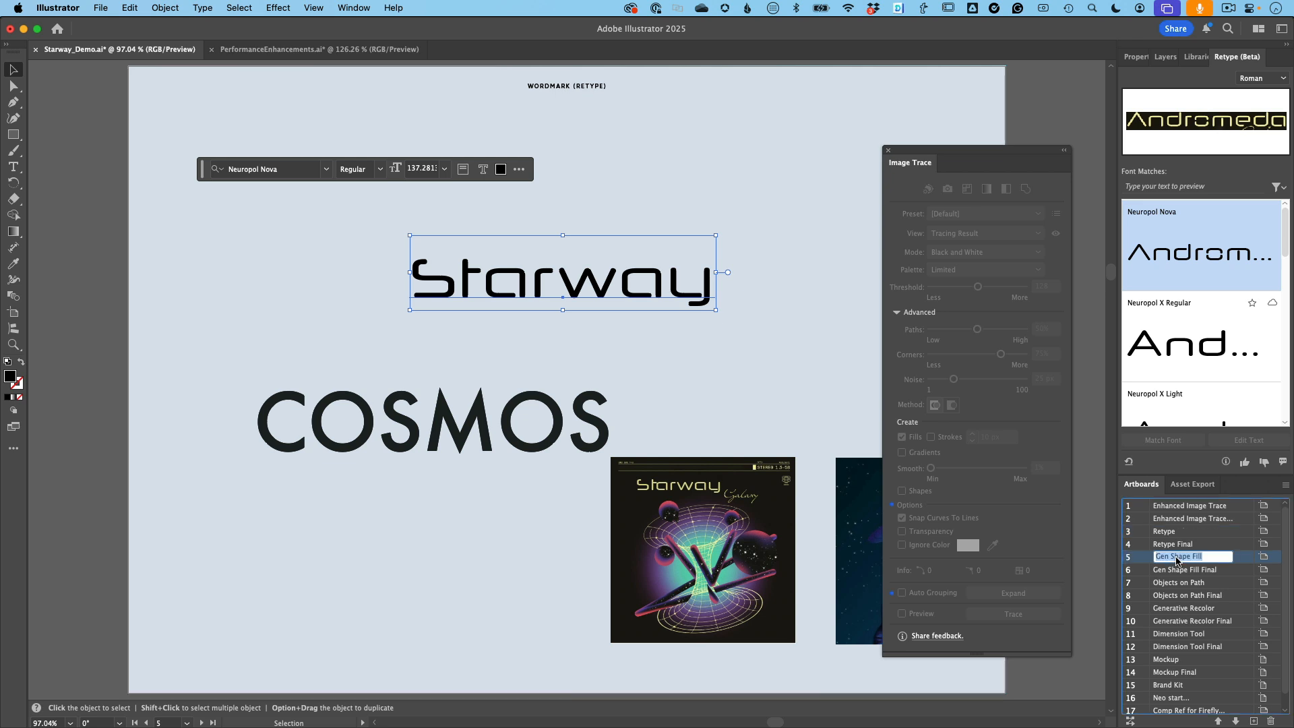
{"action": "double_click", "coordinate": [1133, 557]}
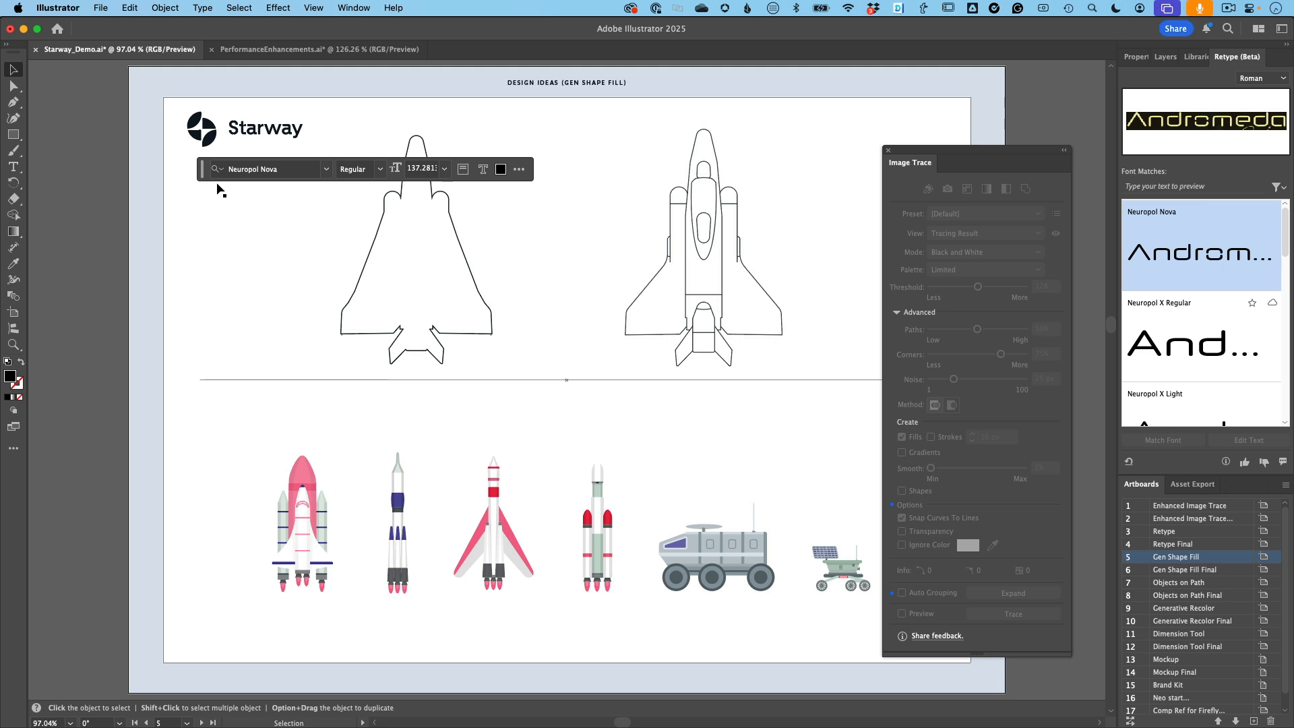
{"action": "left_click_drag", "start_coordinate": [203, 173], "coordinate": [379, 112]}
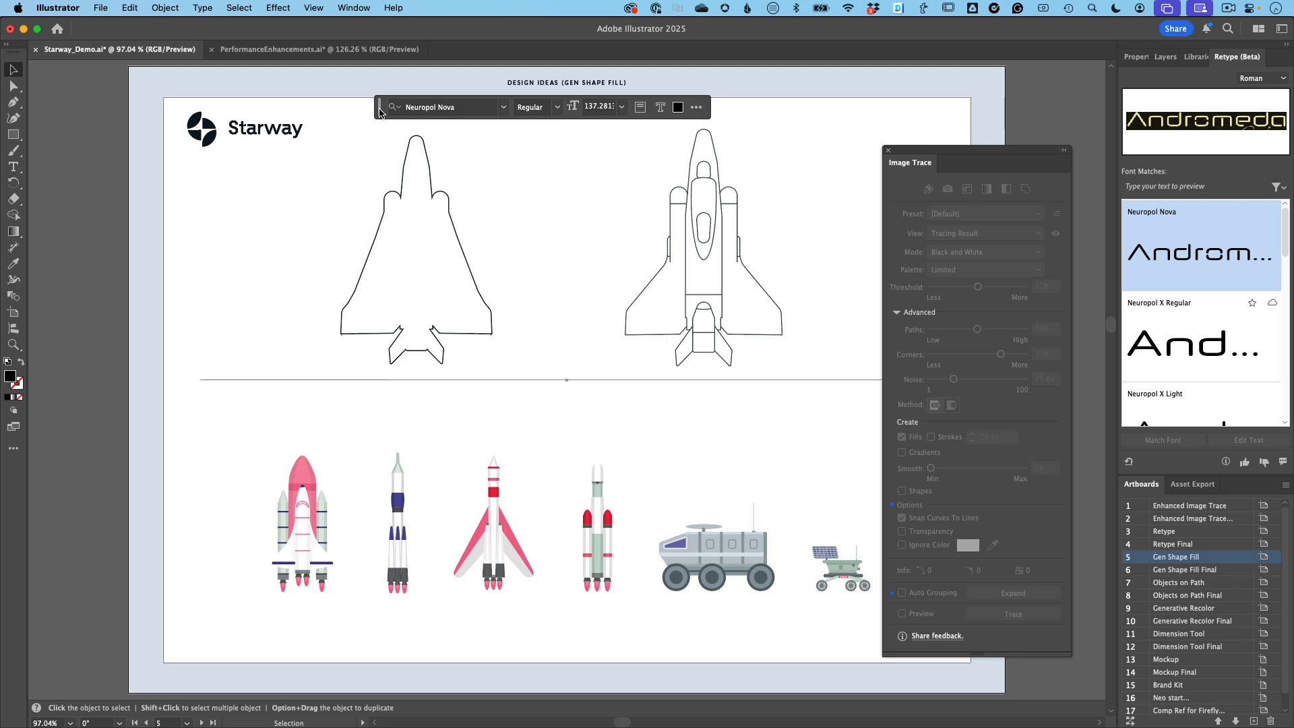
Generate artwork inside the empty shuttle outline with Gen Shape Fill, without a prompt, using the pink-winged rocket as style reference.
{"action": "left_click", "coordinate": [381, 232]}
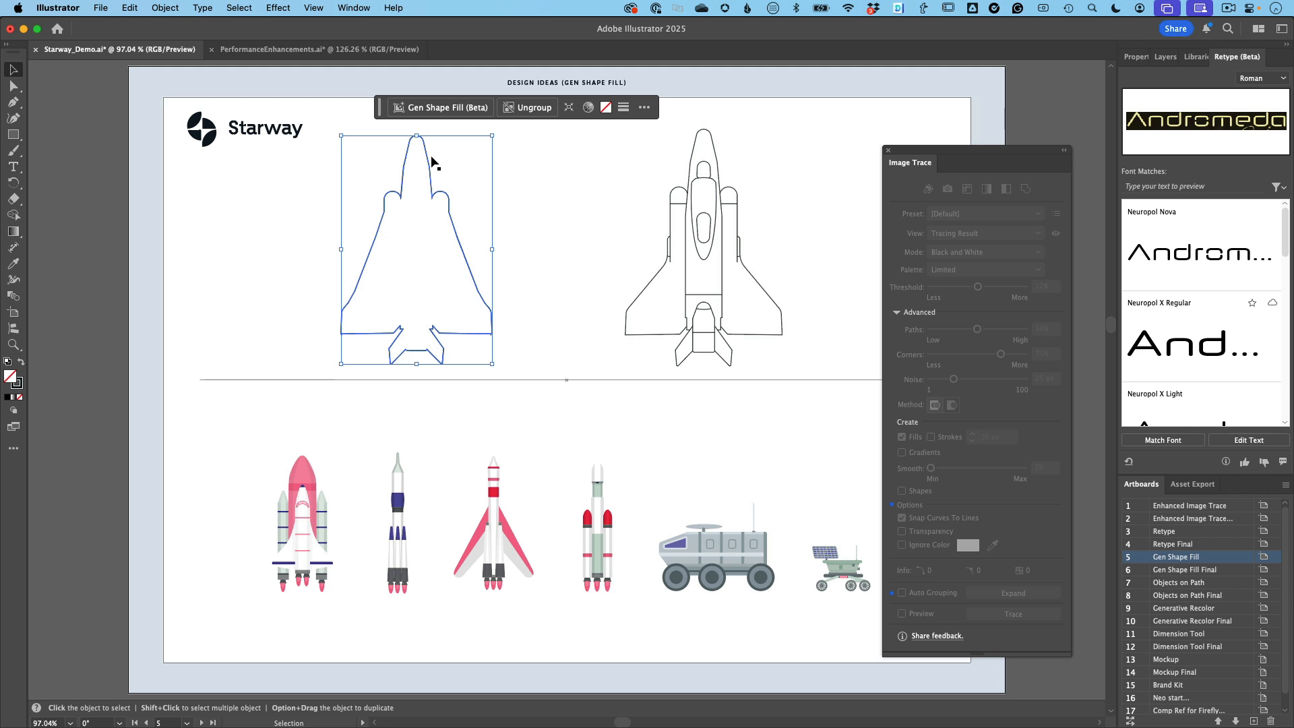
{"action": "mouse_move", "coordinate": [448, 118]}
{"action": "mouse_move", "coordinate": [461, 110]}
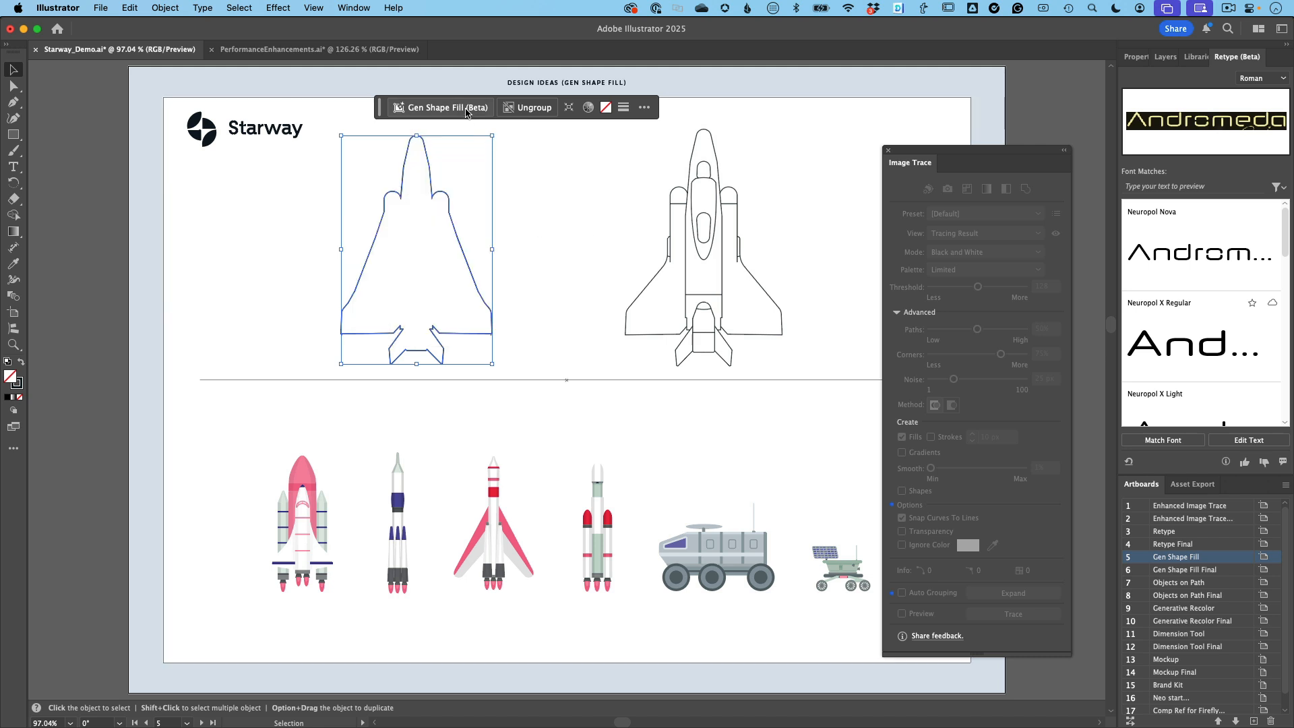
{"action": "left_click", "coordinate": [464, 111]}
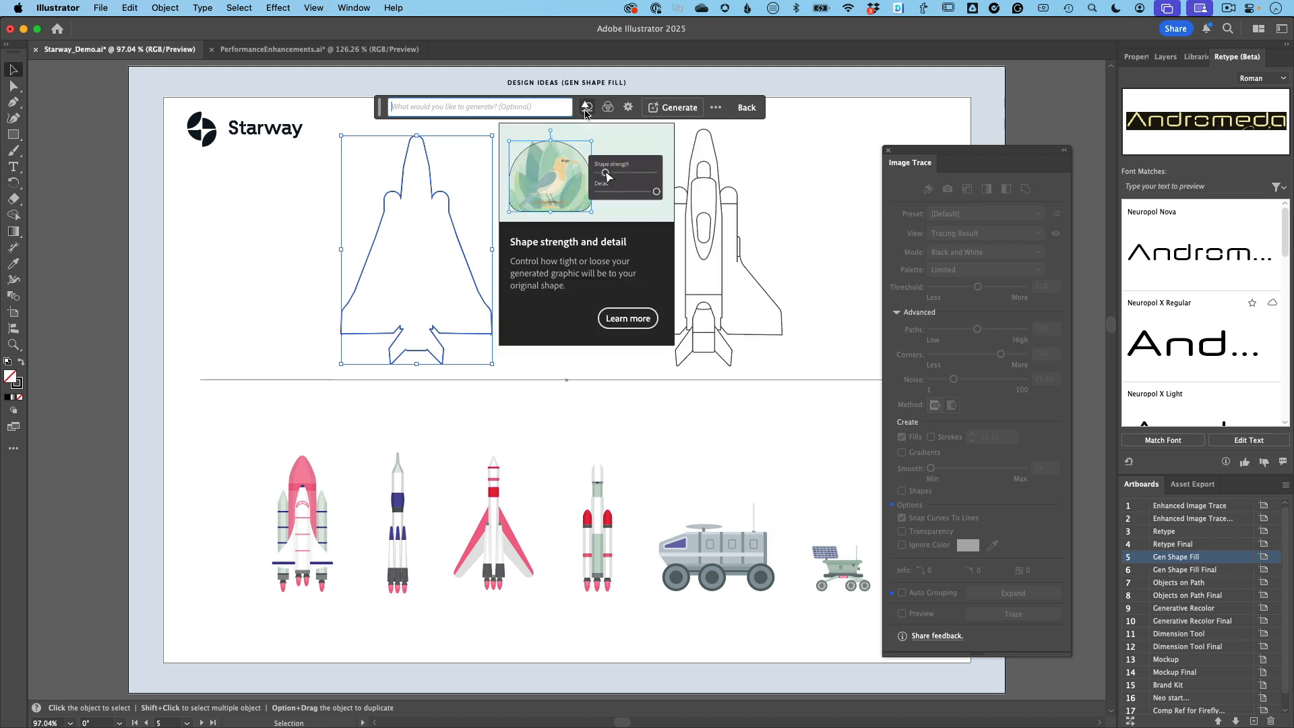
{"action": "left_click", "coordinate": [609, 110]}
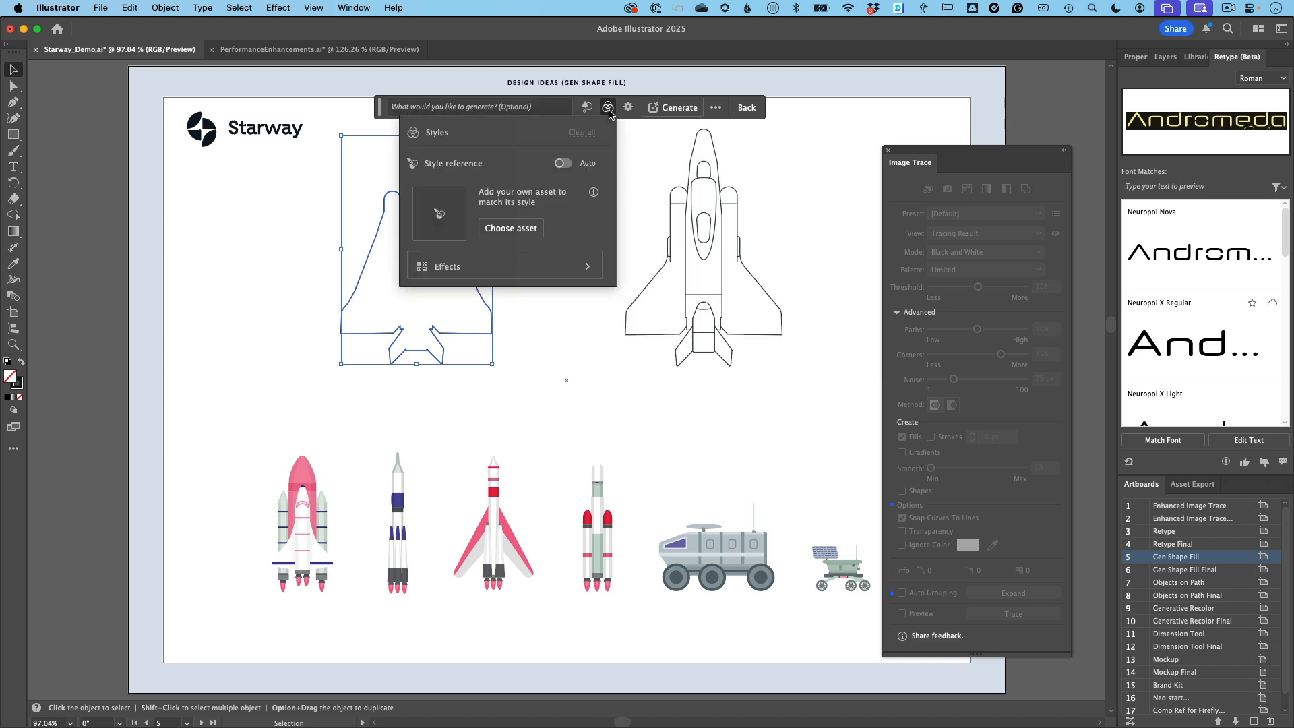
{"action": "left_click", "coordinate": [502, 230]}
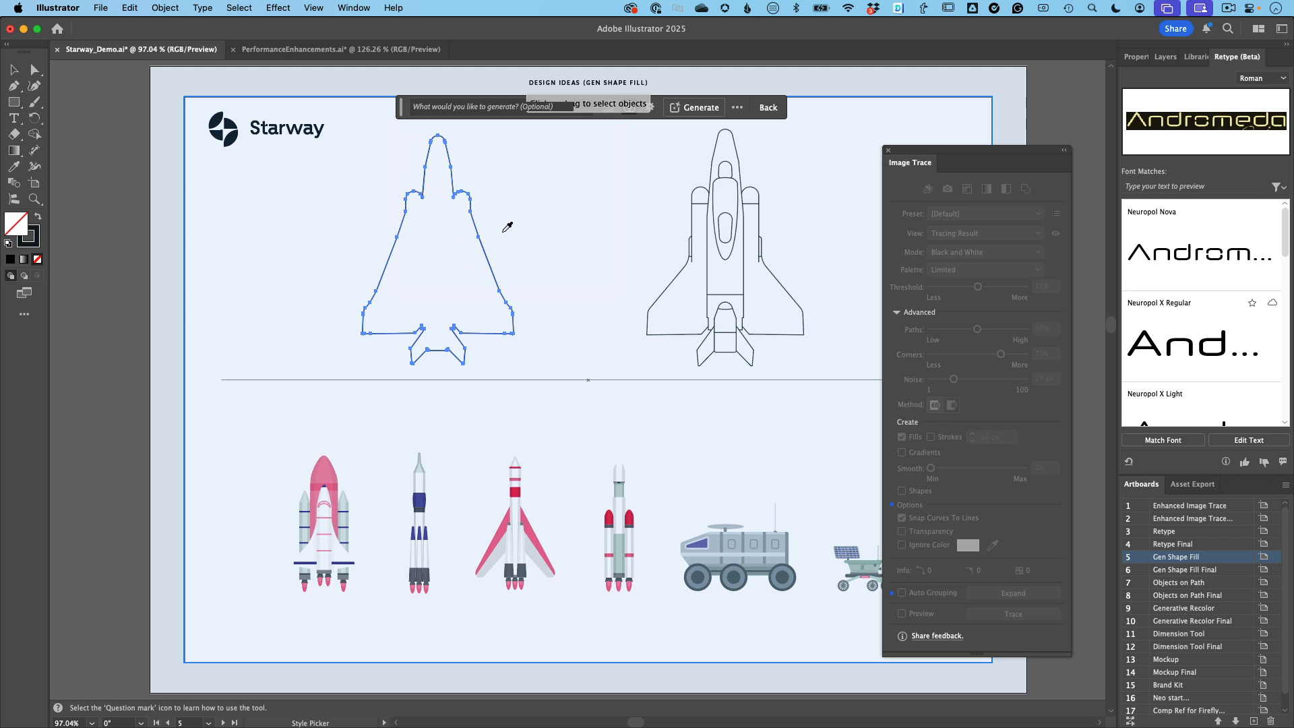
{"action": "mouse_move", "coordinate": [549, 478]}
{"action": "left_mouse_down"}
{"action": "mouse_move", "coordinate": [541, 447]}
{"action": "mouse_move", "coordinate": [488, 454]}
{"action": "mouse_move", "coordinate": [465, 549]}
{"action": "mouse_move", "coordinate": [498, 613]}
{"action": "mouse_move", "coordinate": [571, 587]}
{"action": "mouse_move", "coordinate": [549, 480]}
{"action": "left_mouse_up"}
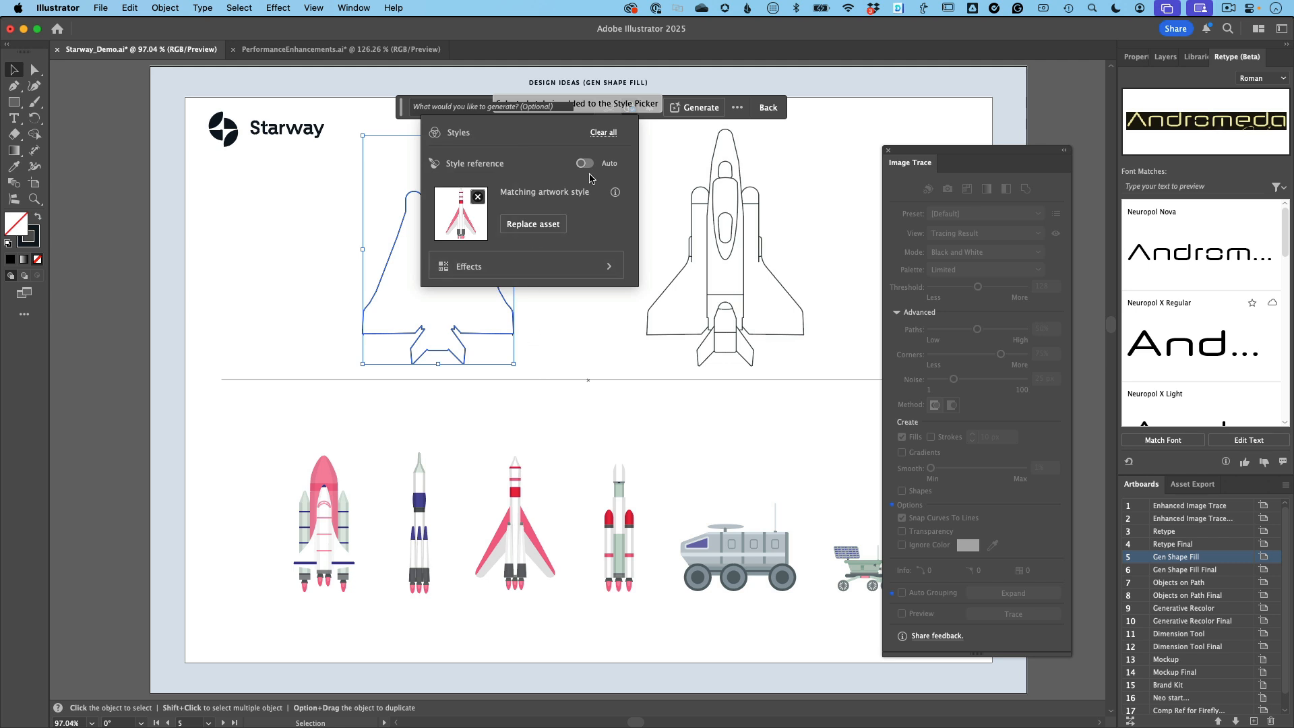
{"action": "left_click", "coordinate": [698, 108]}
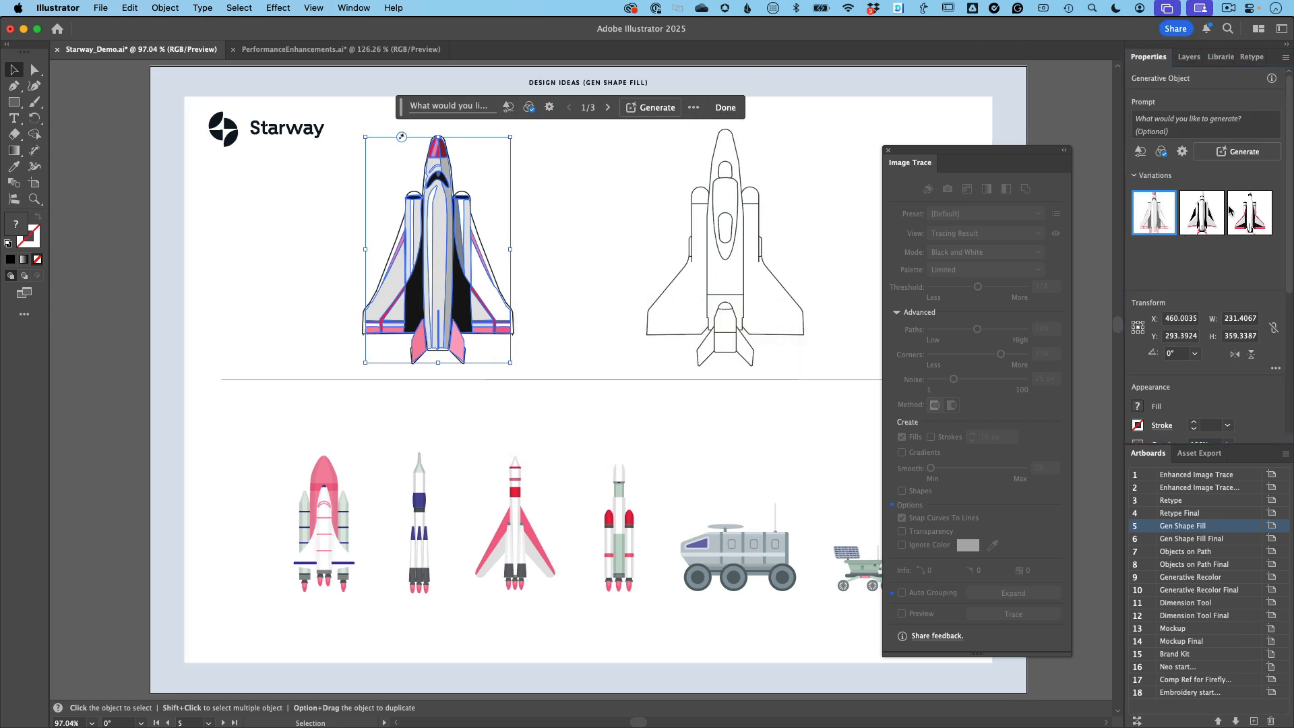
Apply the third variation of the generated shuttle and move the artwork out of its outline, beneath the Starway logo.
{"action": "left_click", "coordinate": [1206, 222]}
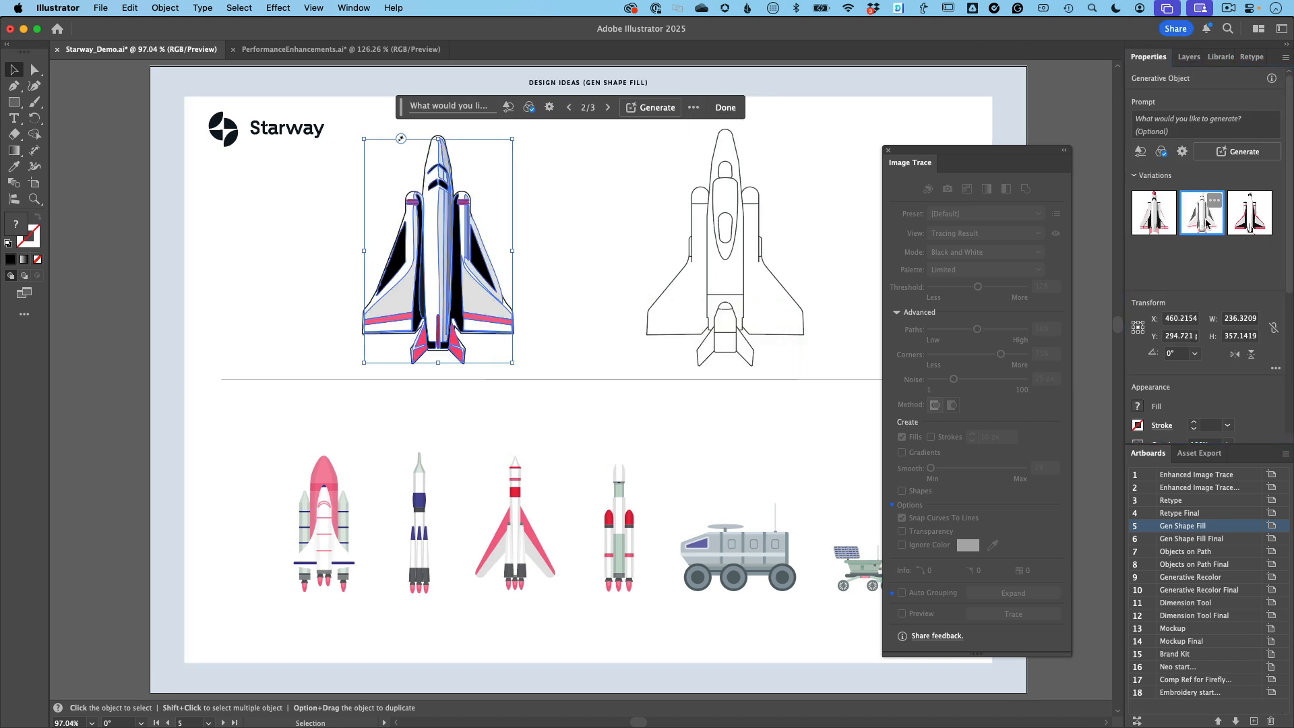
{"action": "left_click", "coordinate": [1246, 225]}
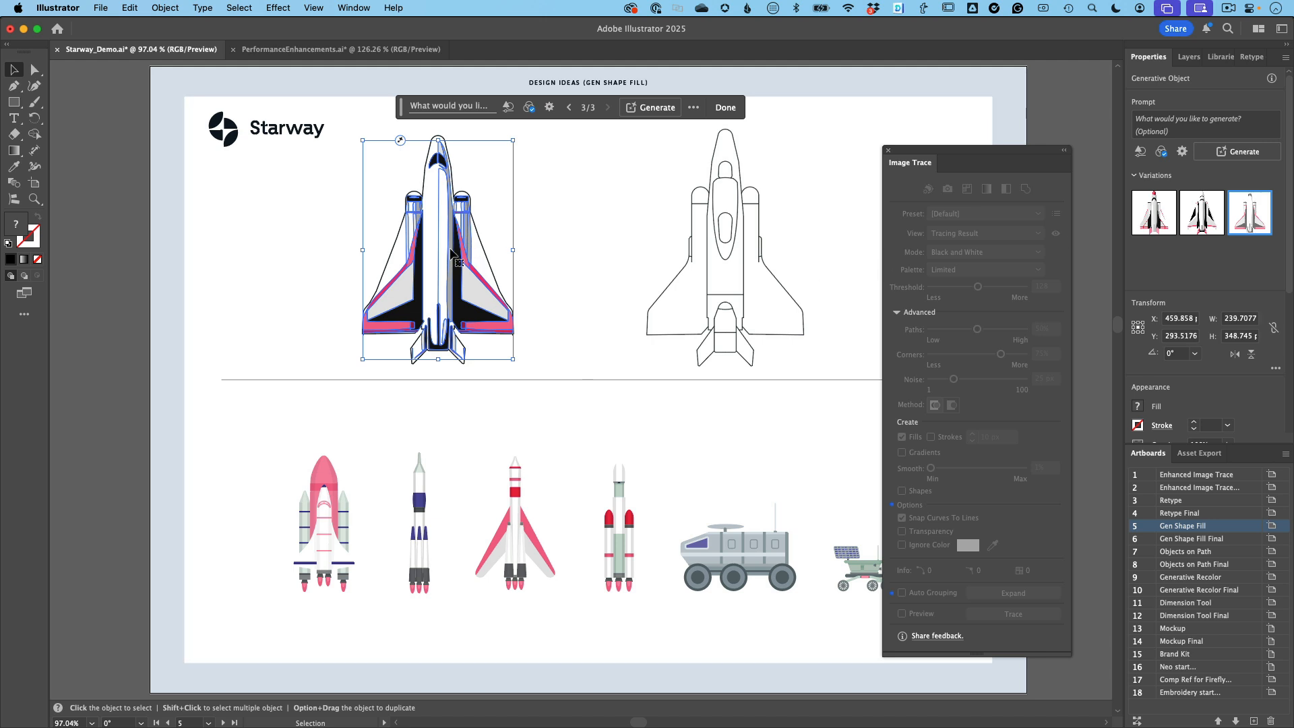
{"action": "mouse_move", "coordinate": [434, 259]}
{"action": "left_mouse_down"}
{"action": "mouse_move", "coordinate": [303, 304]}
{"action": "mouse_move", "coordinate": [419, 244]}
{"action": "mouse_move", "coordinate": [435, 264]}
{"action": "left_mouse_up"}
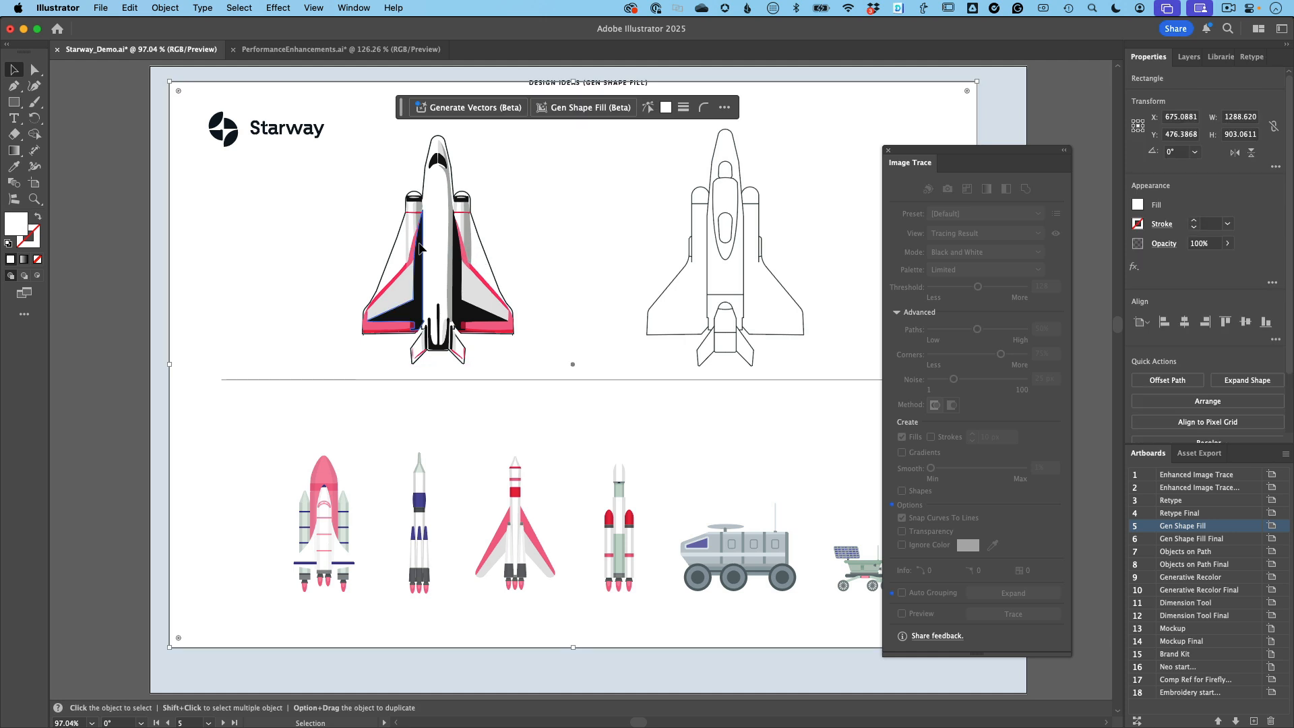
{"action": "left_click", "coordinate": [451, 270]}
{"action": "left_click_drag", "start_coordinate": [452, 270], "coordinate": [265, 300]}
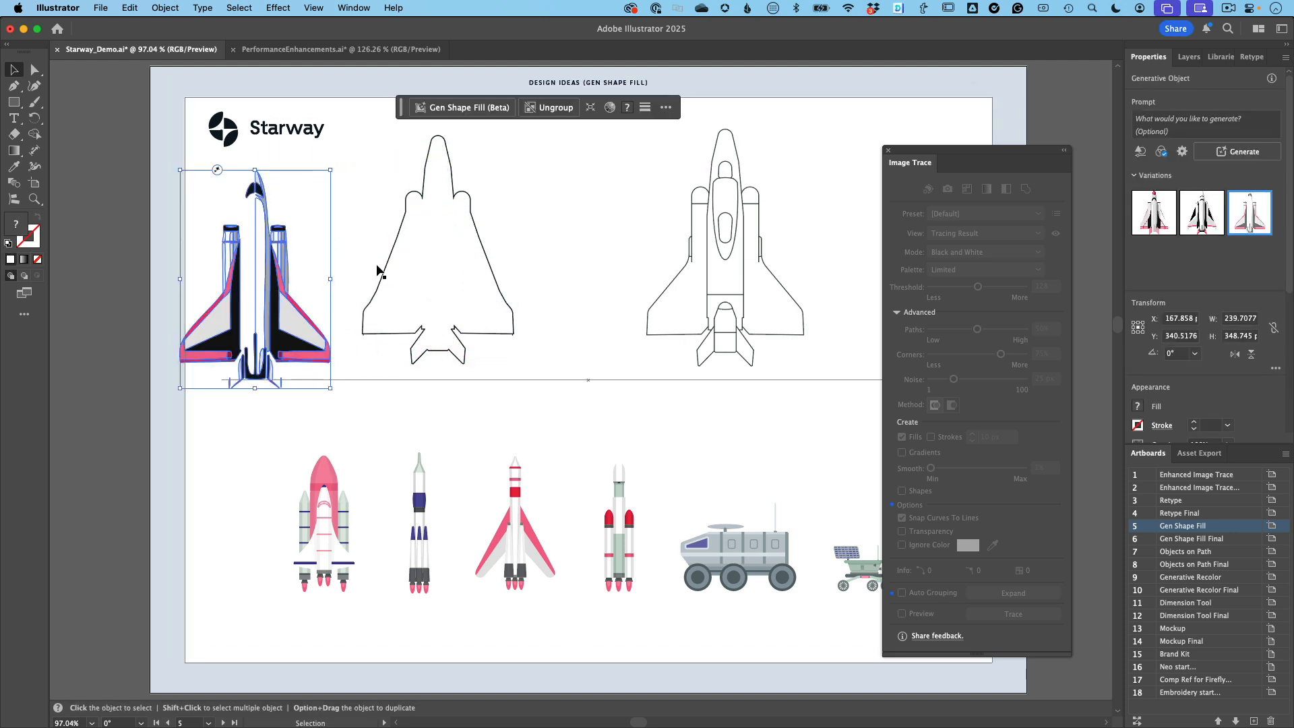
Generate a Gen Shape Fill in the empty shuttle outline with the prompt "summer day in Paris" and the style reference removed.
{"action": "left_click", "coordinate": [384, 272]}
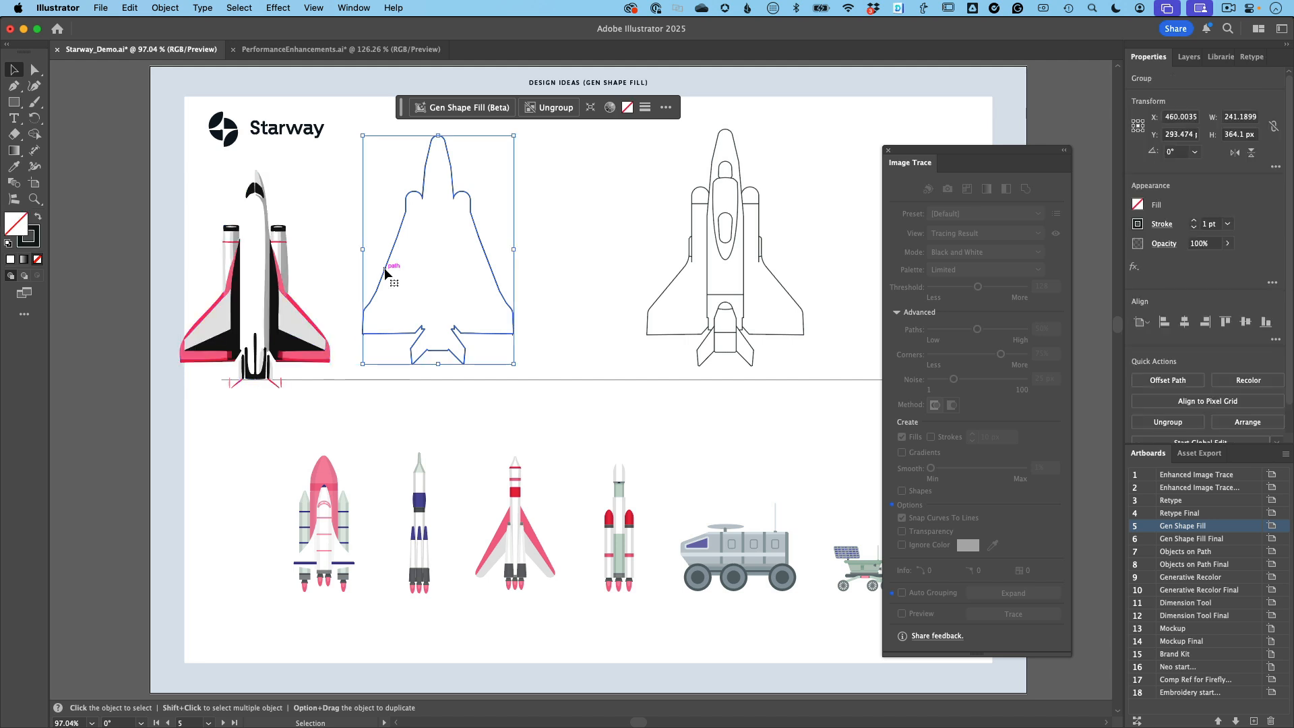
{"action": "left_click", "coordinate": [464, 110]}
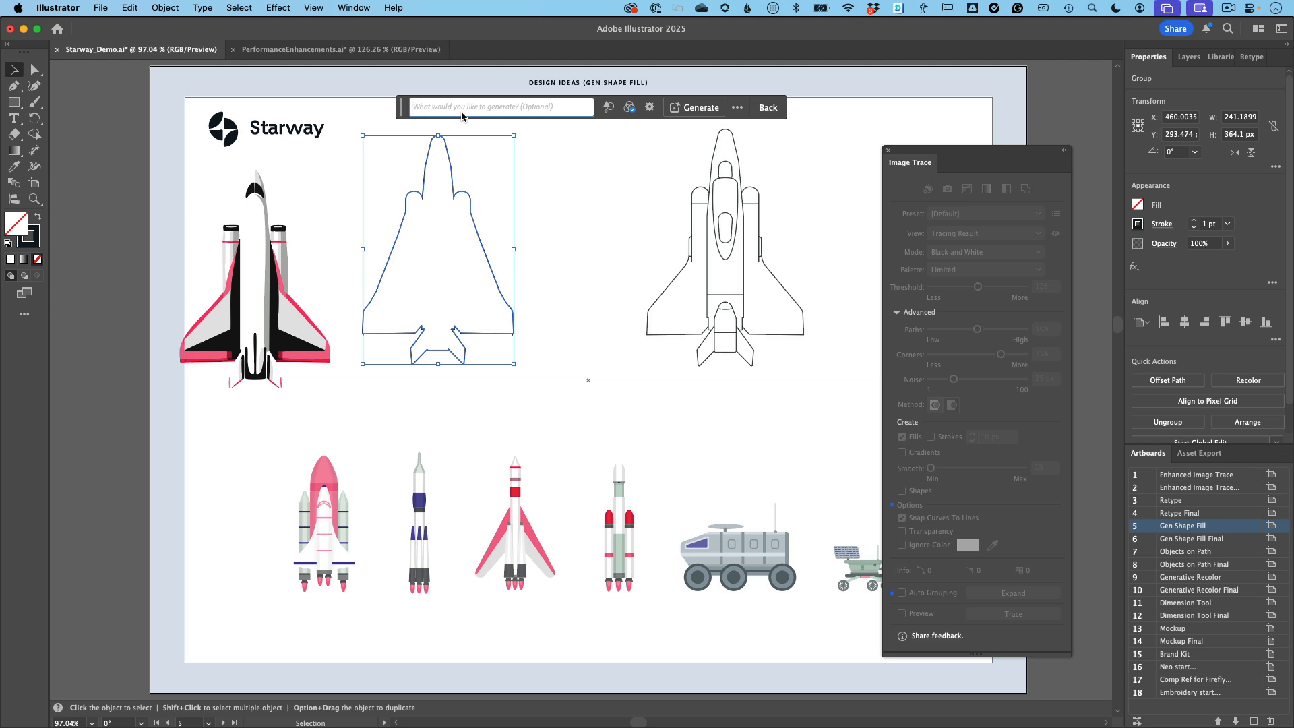
{"action": "left_click", "coordinate": [462, 112]}
{"action": "type", "text": "summer day in Paris"}
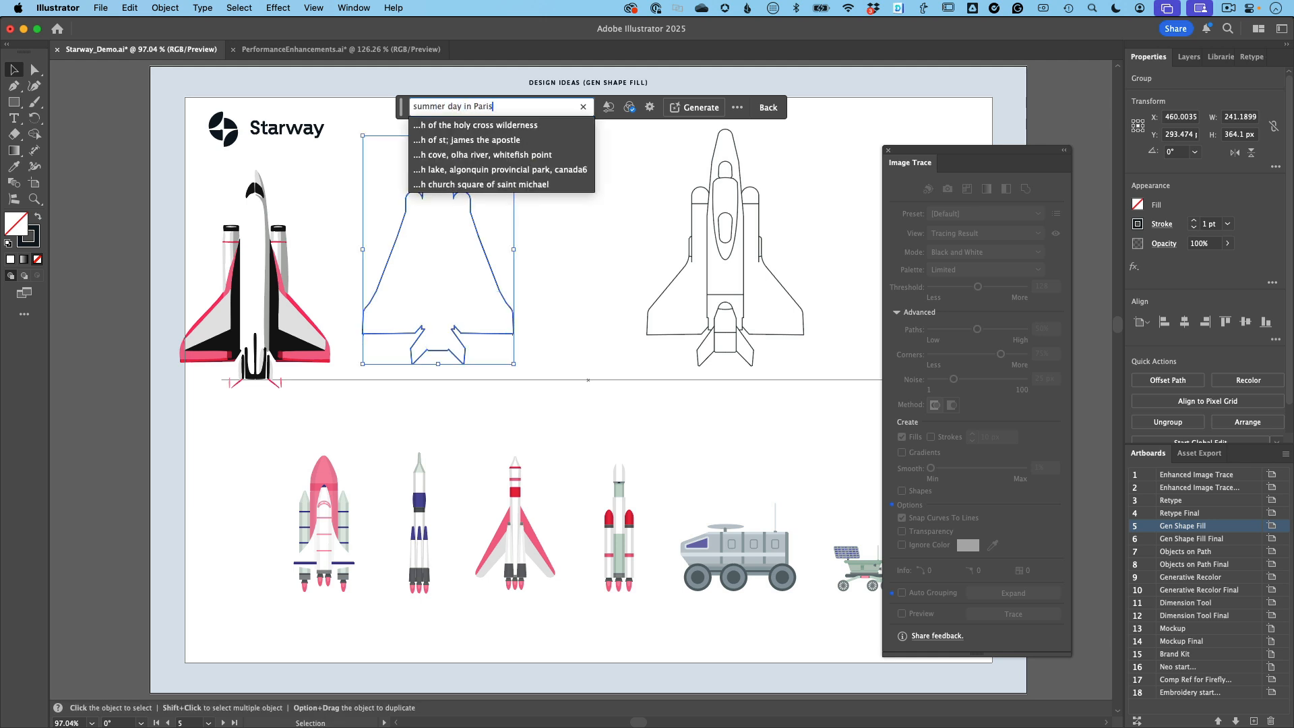
{"action": "left_click", "coordinate": [628, 110]}
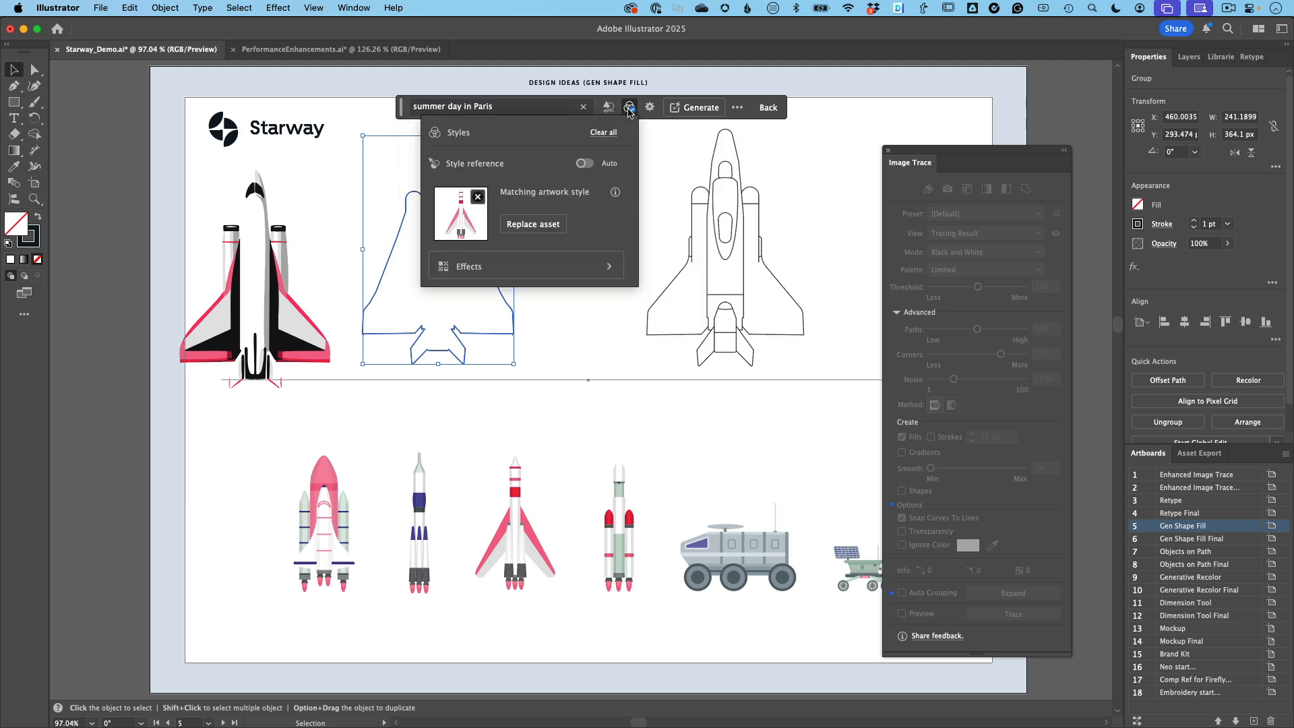
{"action": "left_click", "coordinate": [478, 197]}
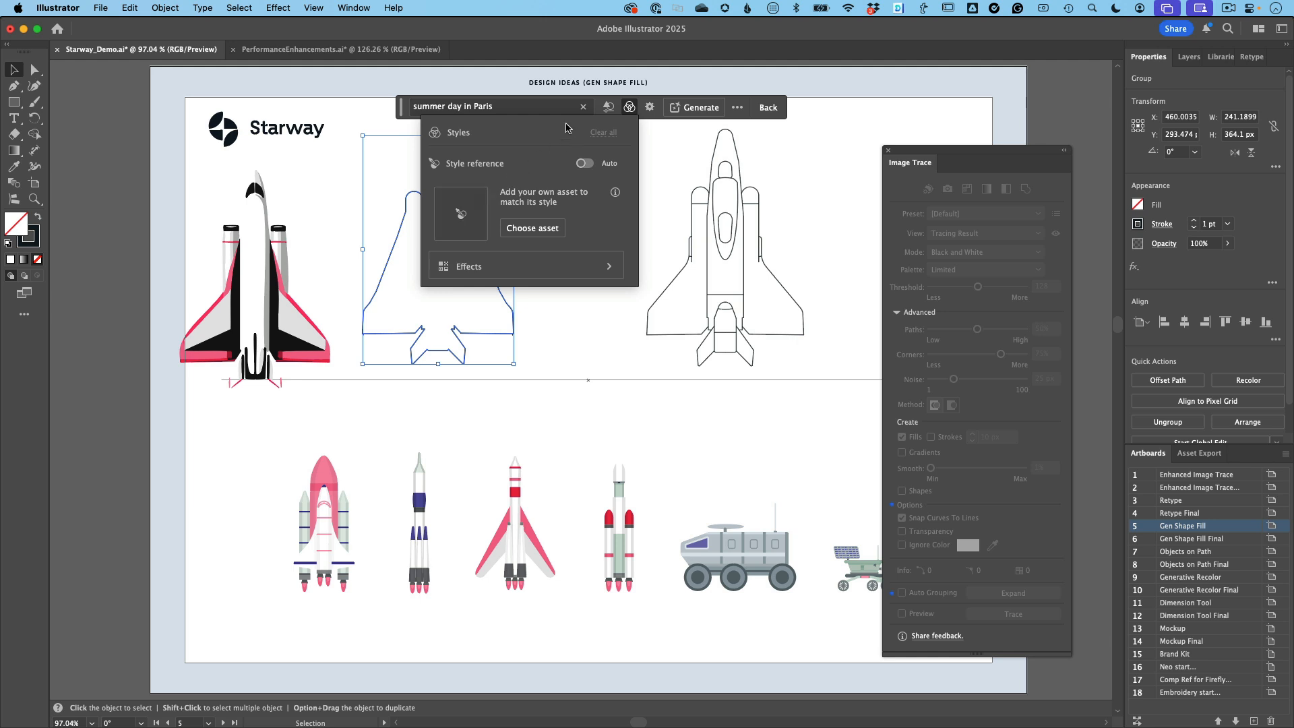
{"action": "left_click", "coordinate": [536, 110]}
{"action": "left_click", "coordinate": [701, 108]}
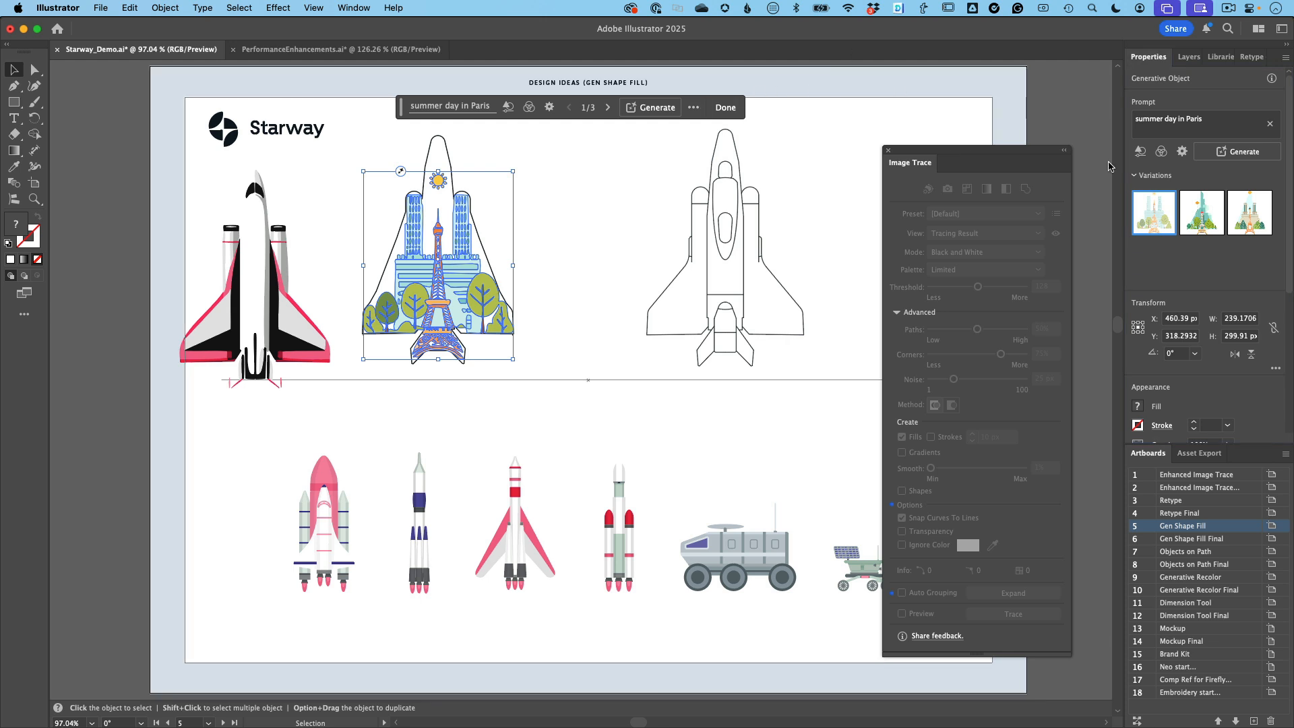
Apply the third Paris variation and examine its vector paths in outline view and its Eiffel Tower detail up close.
{"action": "left_click", "coordinate": [1208, 229]}
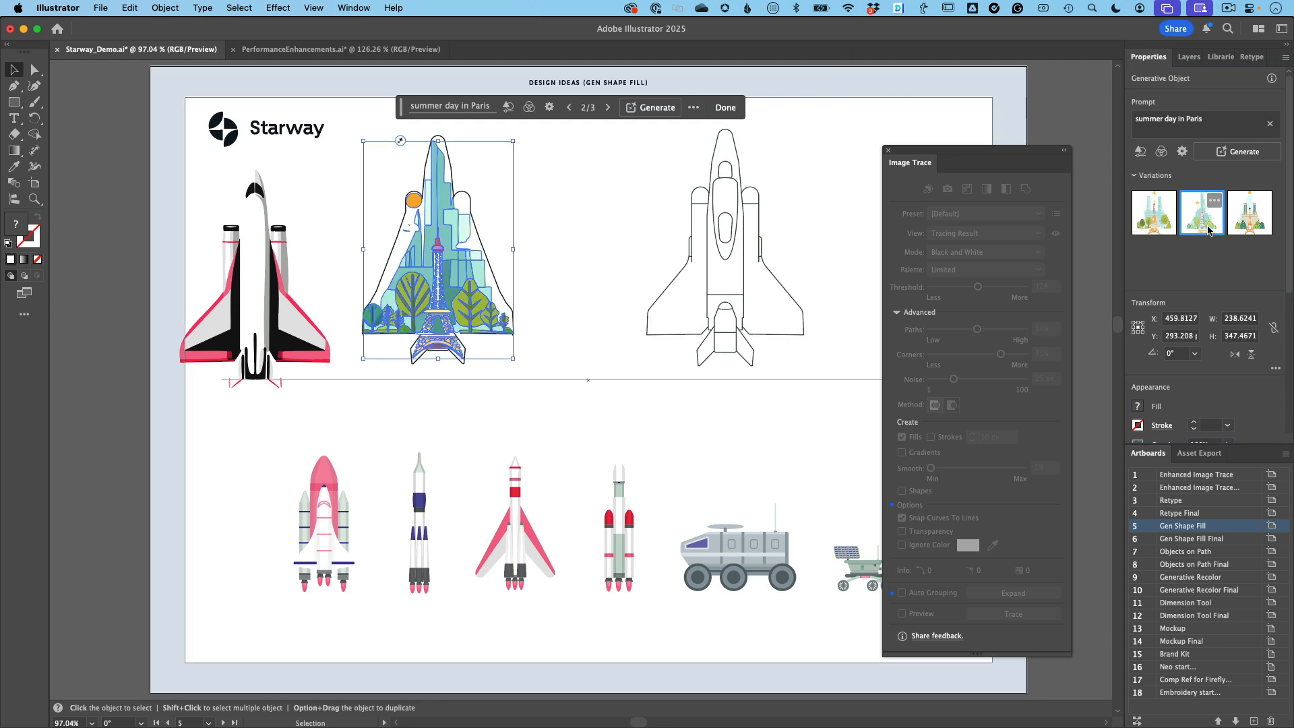
{"action": "left_click", "coordinate": [1242, 230]}
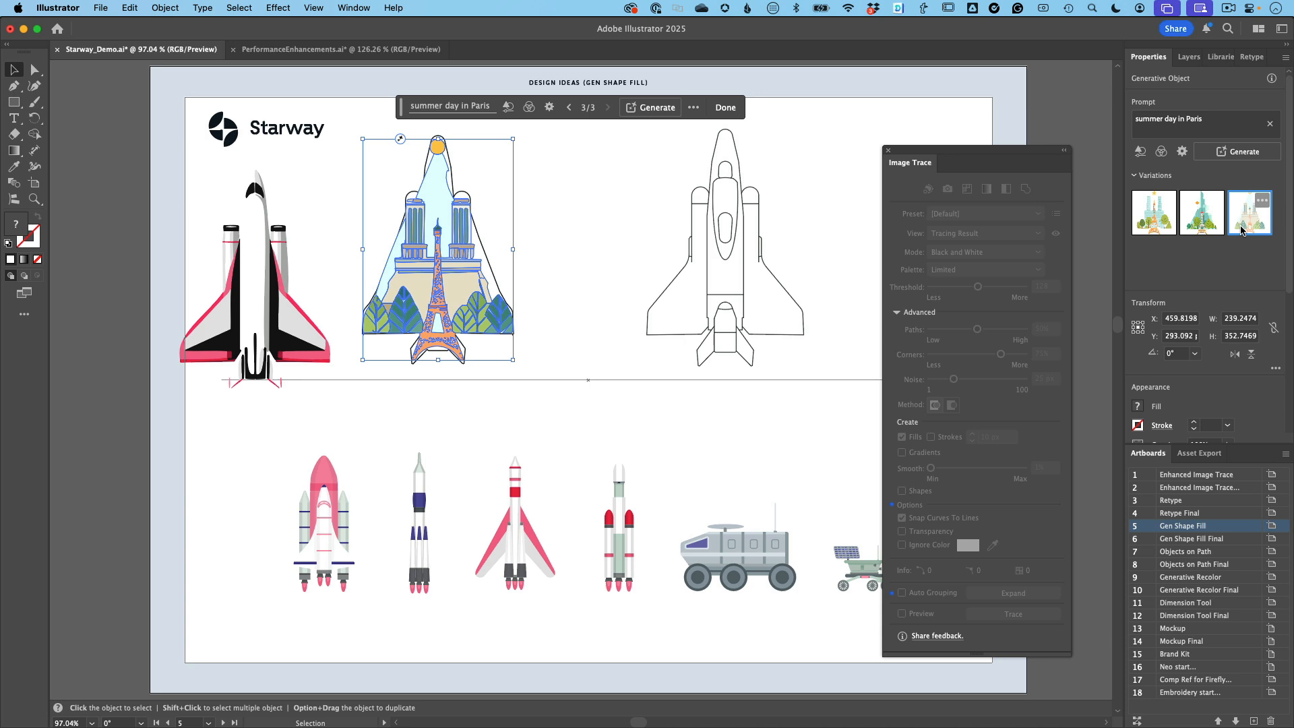
{"action": "key", "text": "super+y"}
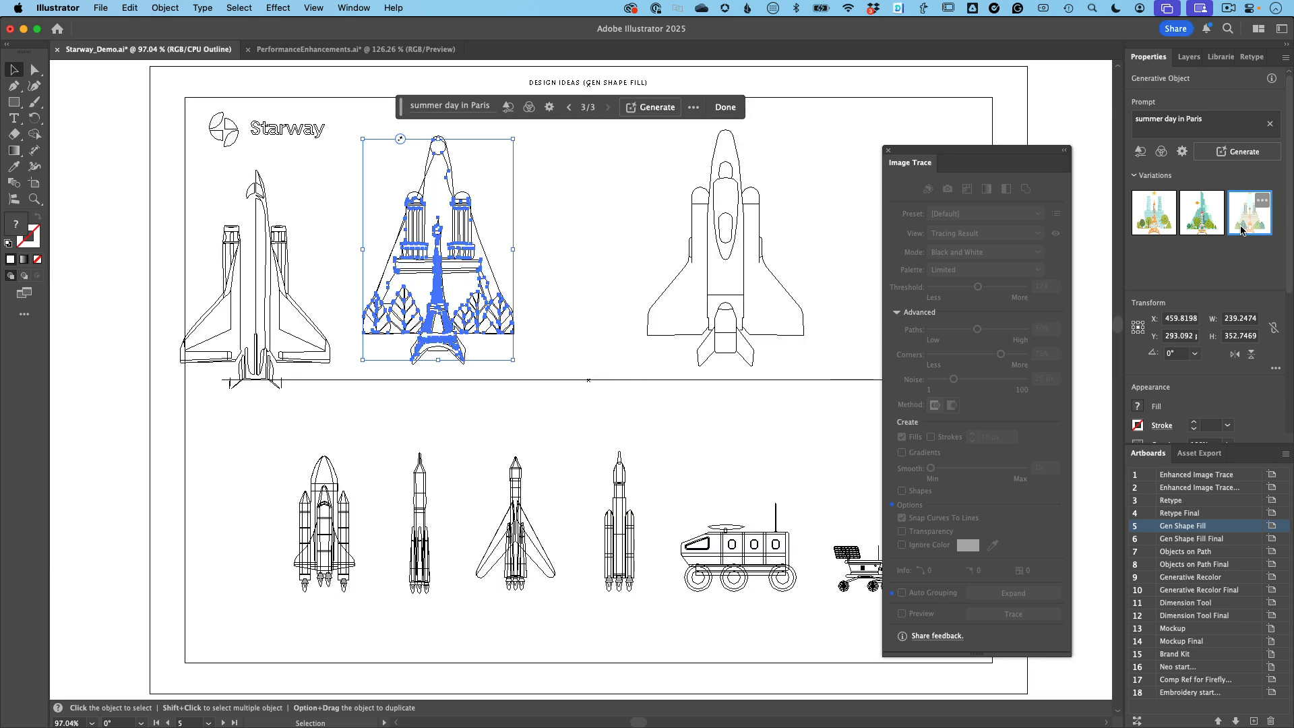
{"action": "key", "text": "super+y"}
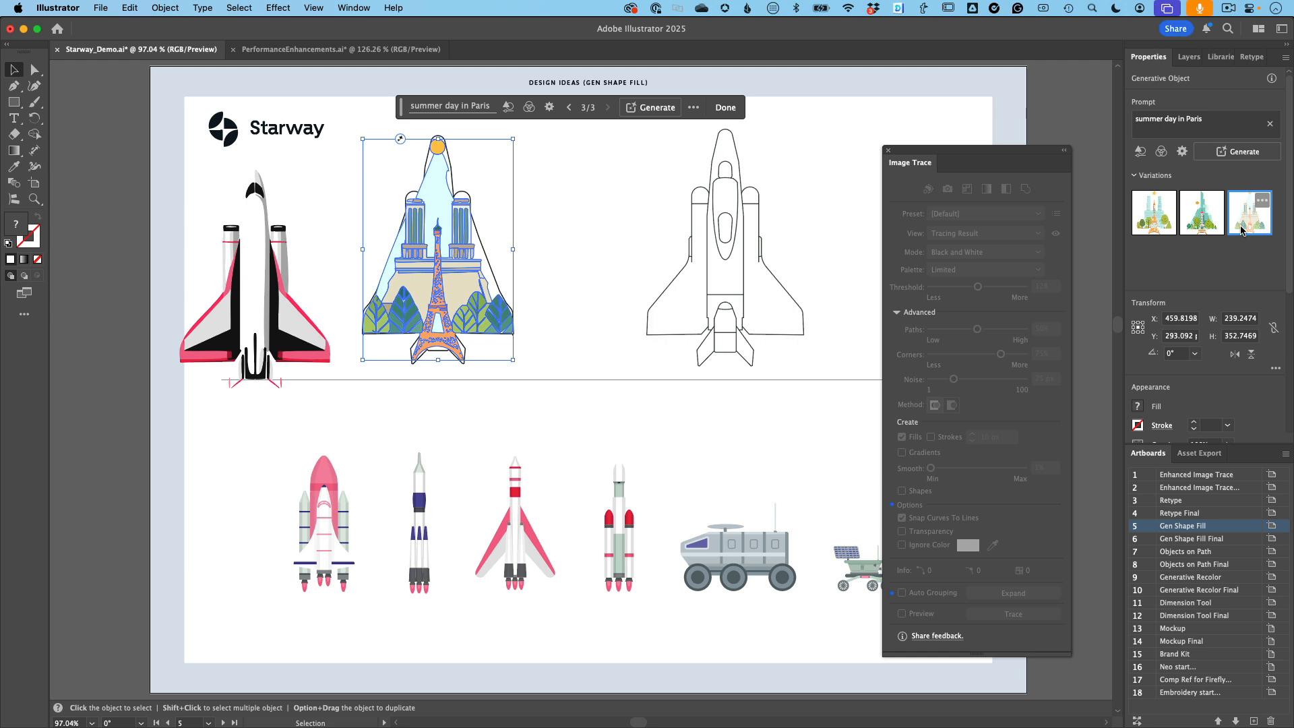
{"action": "key", "text": "z"}
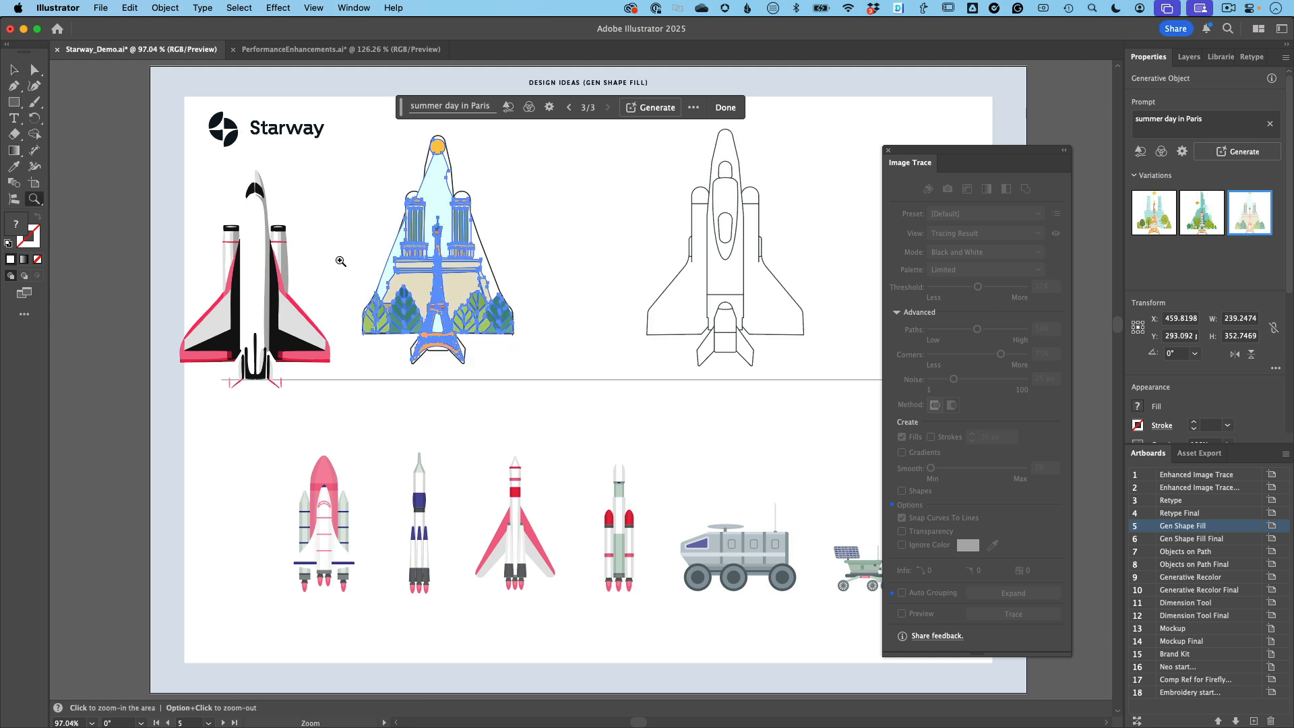
{"action": "left_click_drag", "start_coordinate": [345, 241], "coordinate": [454, 341]}
{"action": "key", "text": "v"}
{"action": "left_click", "coordinate": [419, 289]}
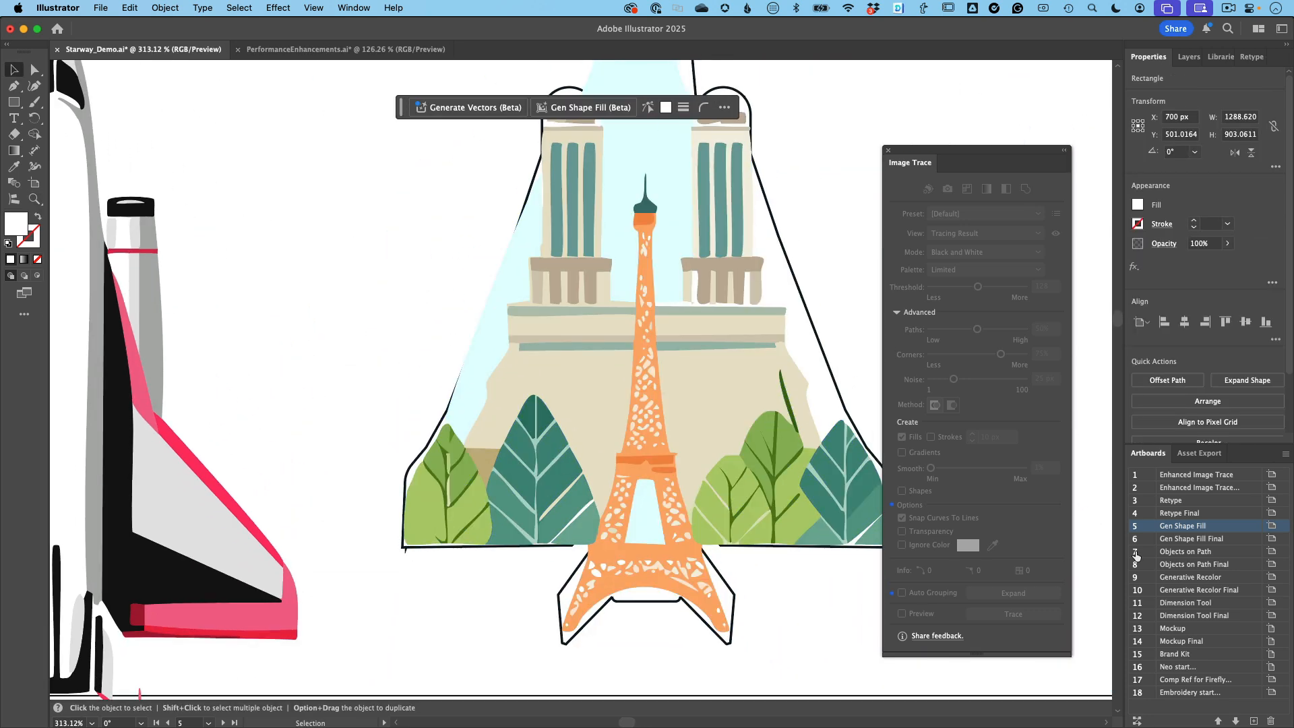
On the Objects on Path artboard, attach the six small round icons to the pale yellow circle around the rockets using Objects on Path.
{"action": "double_click", "coordinate": [1136, 553]}
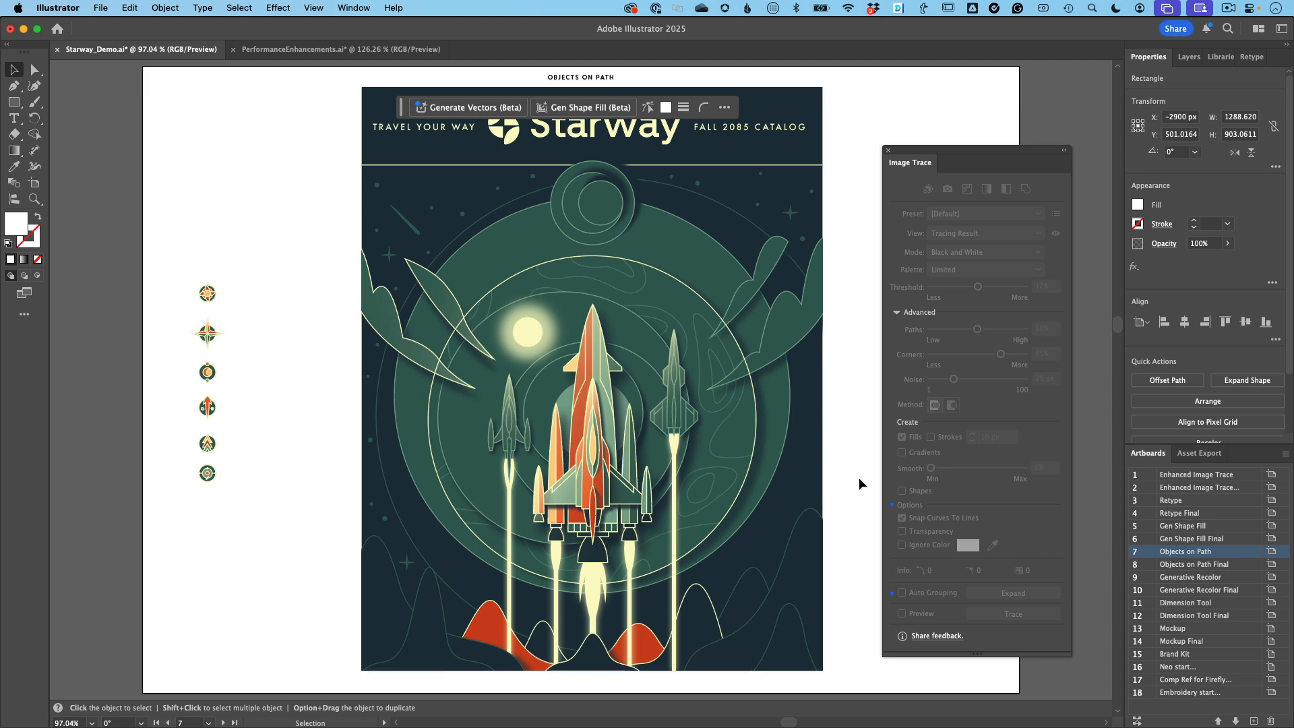
{"action": "key", "text": "z"}
{"action": "left_click_drag", "start_coordinate": [205, 289], "coordinate": [227, 356]}
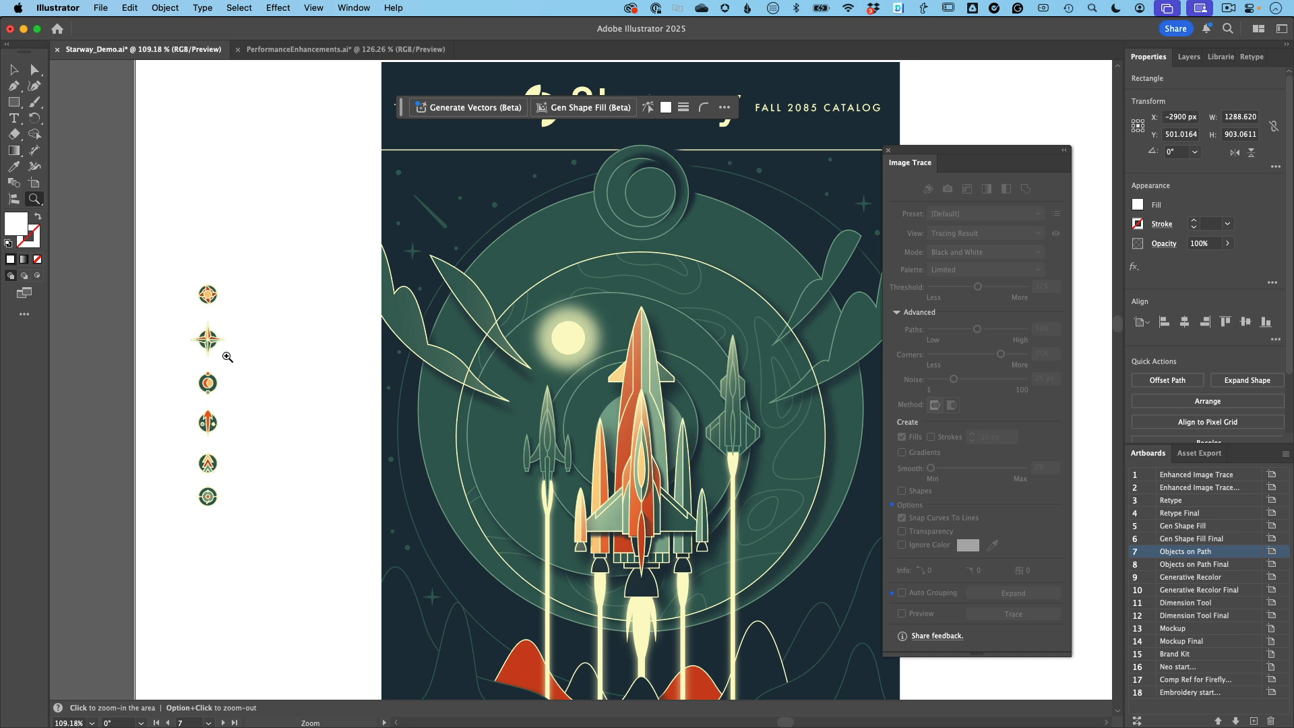
{"action": "left_click", "coordinate": [16, 70]}
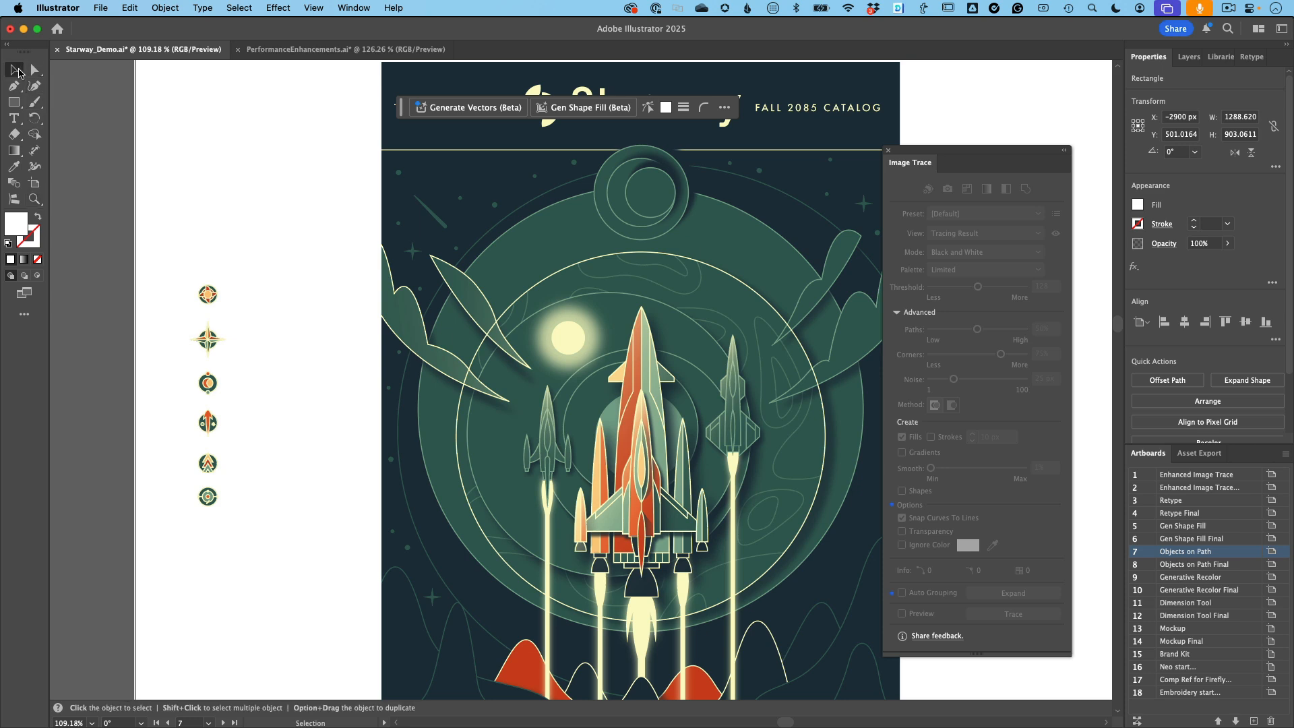
{"action": "left_click_drag", "start_coordinate": [180, 267], "coordinate": [264, 527]}
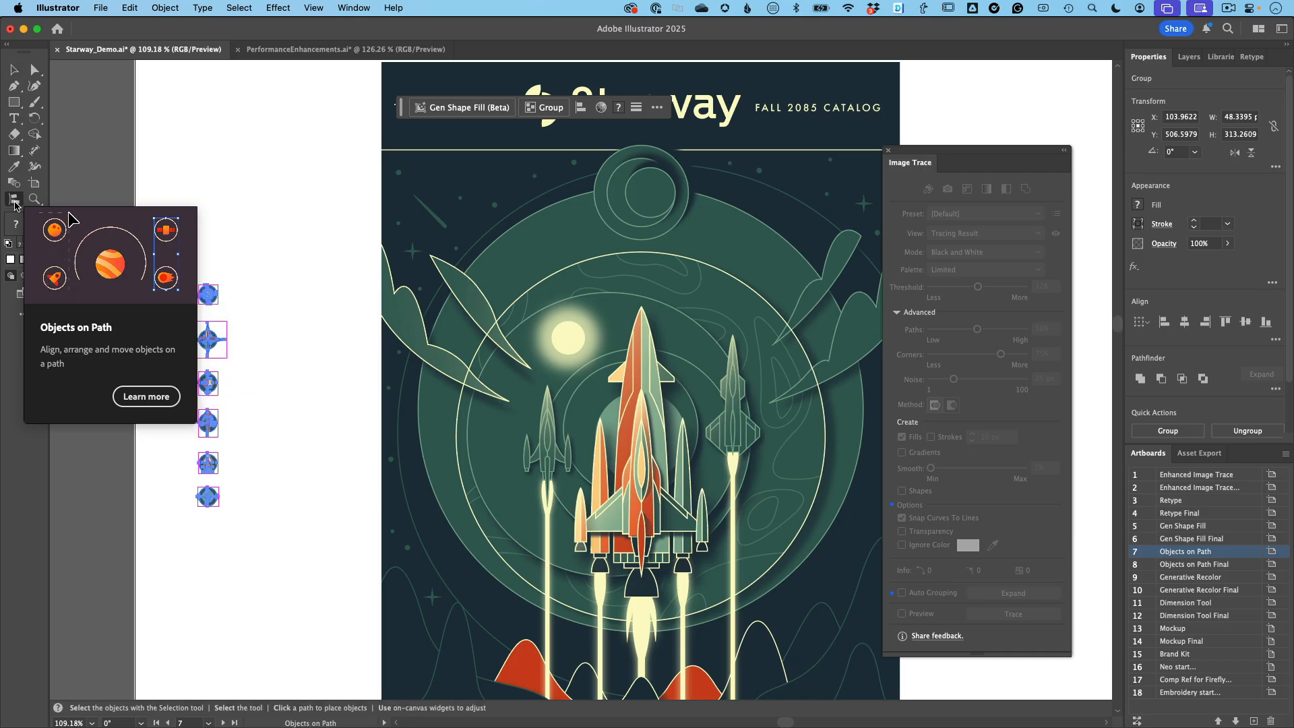
{"action": "left_click", "coordinate": [15, 200]}
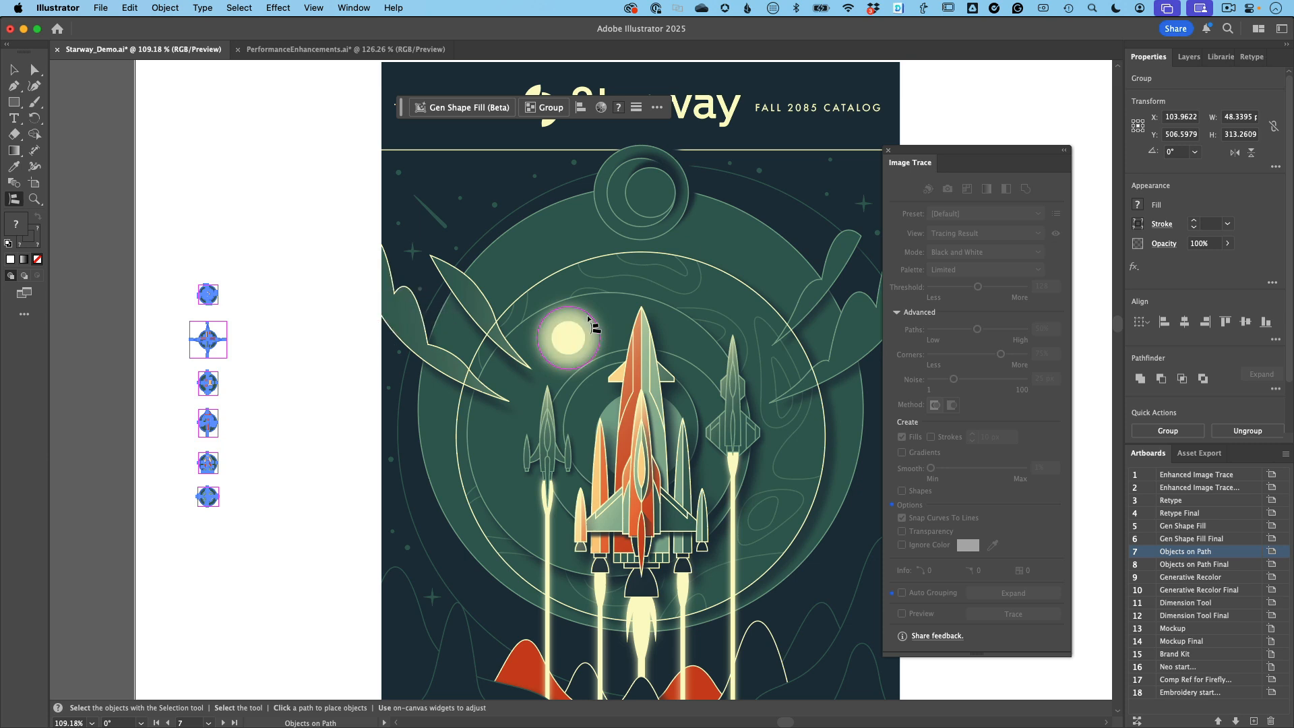
{"action": "left_click", "coordinate": [580, 261]}
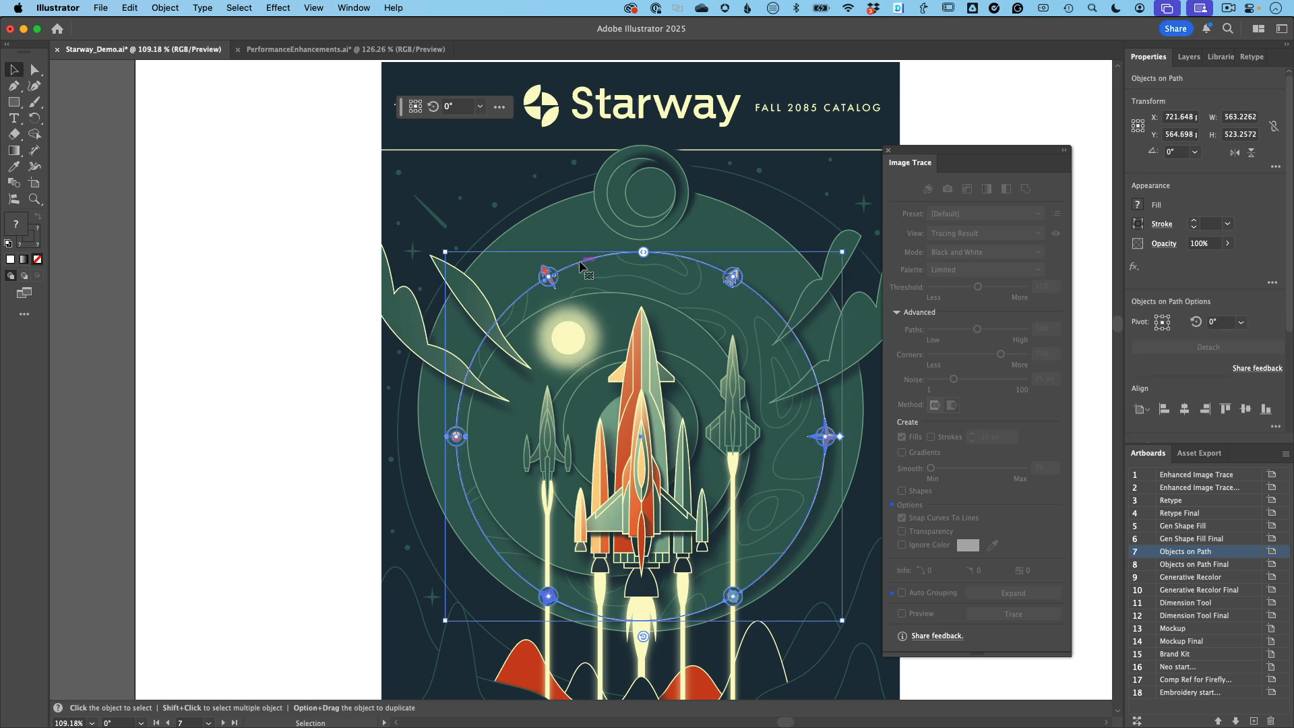
Move all the attached icons together slightly counterclockwise along the circle.
{"action": "scroll", "coordinate": [798, 451], "scroll_direction": "right", "scroll_amount": 3}
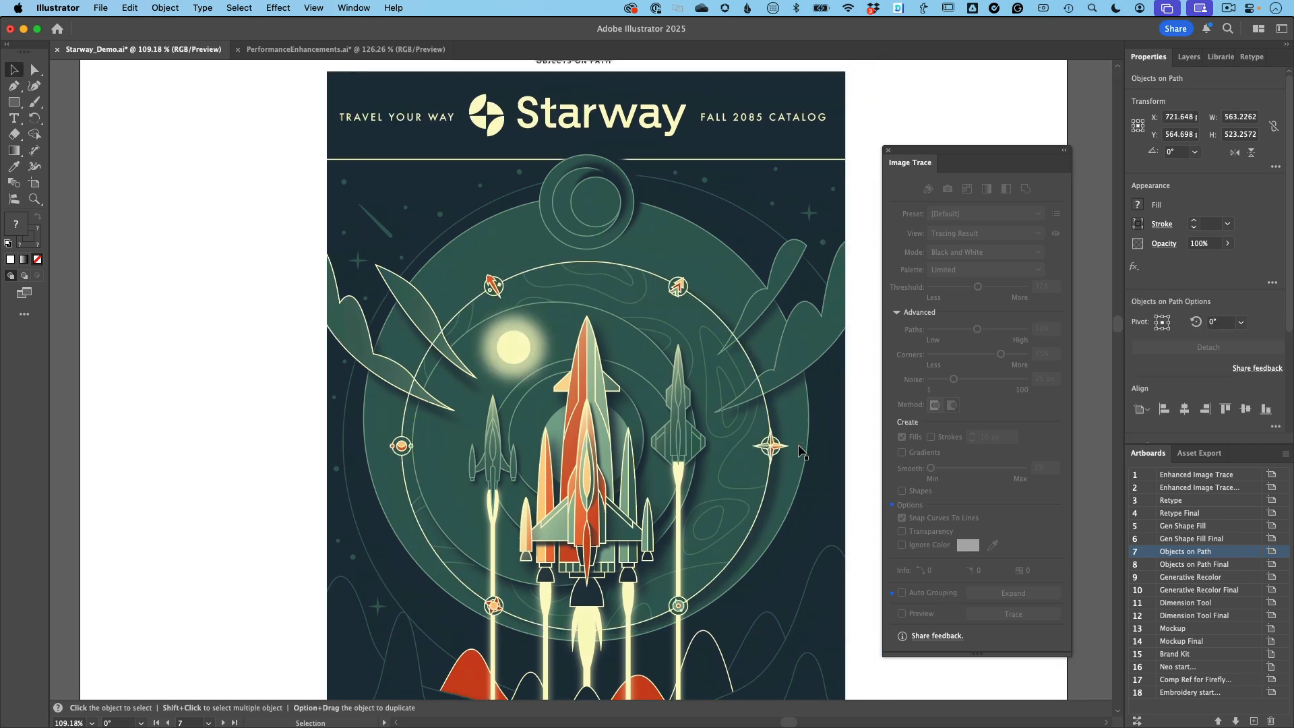
{"action": "scroll", "coordinate": [802, 452], "scroll_direction": "right", "scroll_amount": 2}
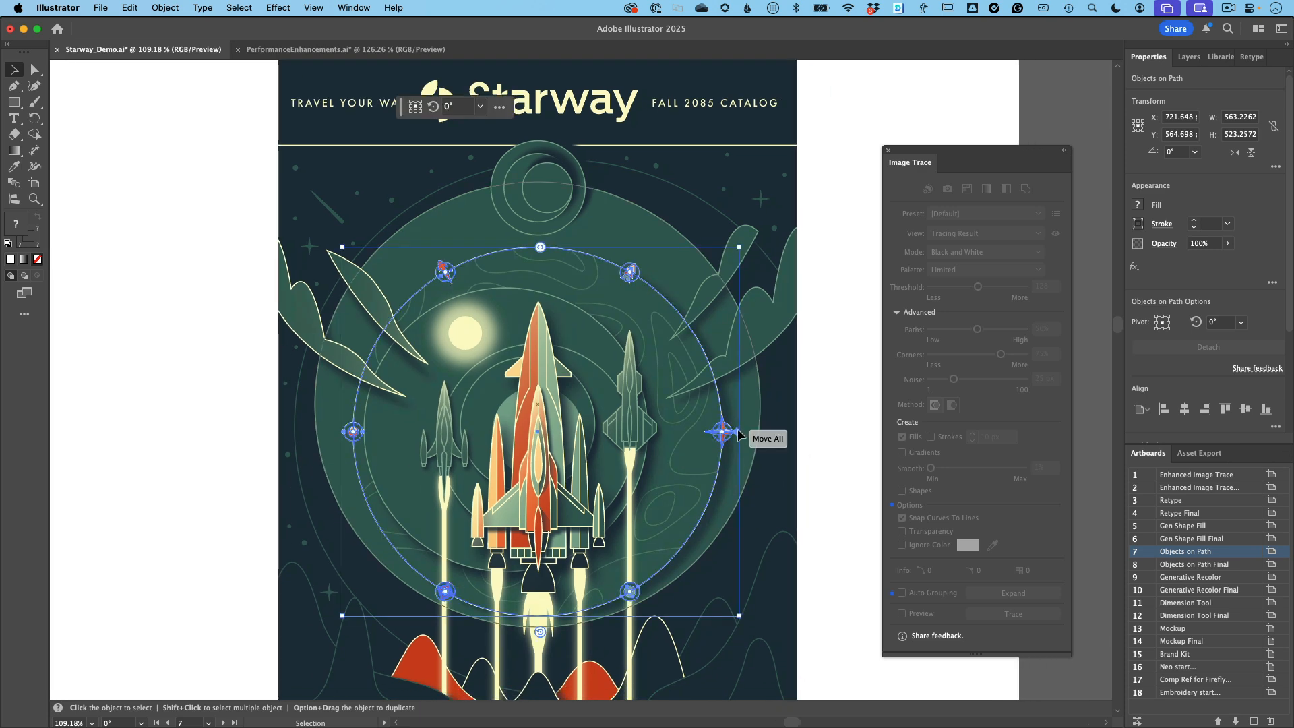
{"action": "mouse_move", "coordinate": [738, 428]}
{"action": "left_mouse_down"}
{"action": "mouse_move", "coordinate": [711, 506]}
{"action": "mouse_move", "coordinate": [610, 603]}
{"action": "mouse_move", "coordinate": [568, 547]}
{"action": "mouse_move", "coordinate": [741, 310]}
{"action": "mouse_move", "coordinate": [580, 221]}
{"action": "mouse_move", "coordinate": [553, 230]}
{"action": "mouse_move", "coordinate": [641, 248]}
{"action": "mouse_move", "coordinate": [729, 416]}
{"action": "left_mouse_up"}
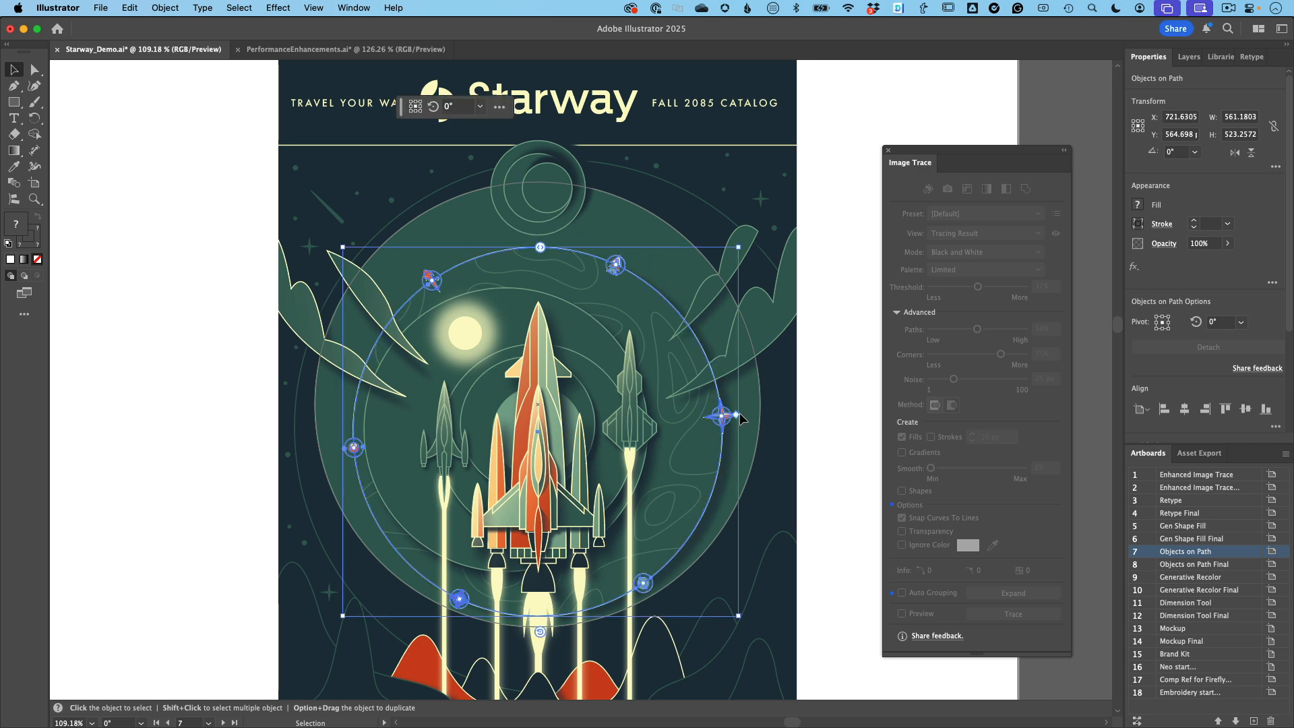
Rotate all the icons attached to the circle together to about 357.28° and shuffle the right-hand icon along the path.
{"action": "left_click_drag", "start_coordinate": [539, 247], "coordinate": [644, 256]}
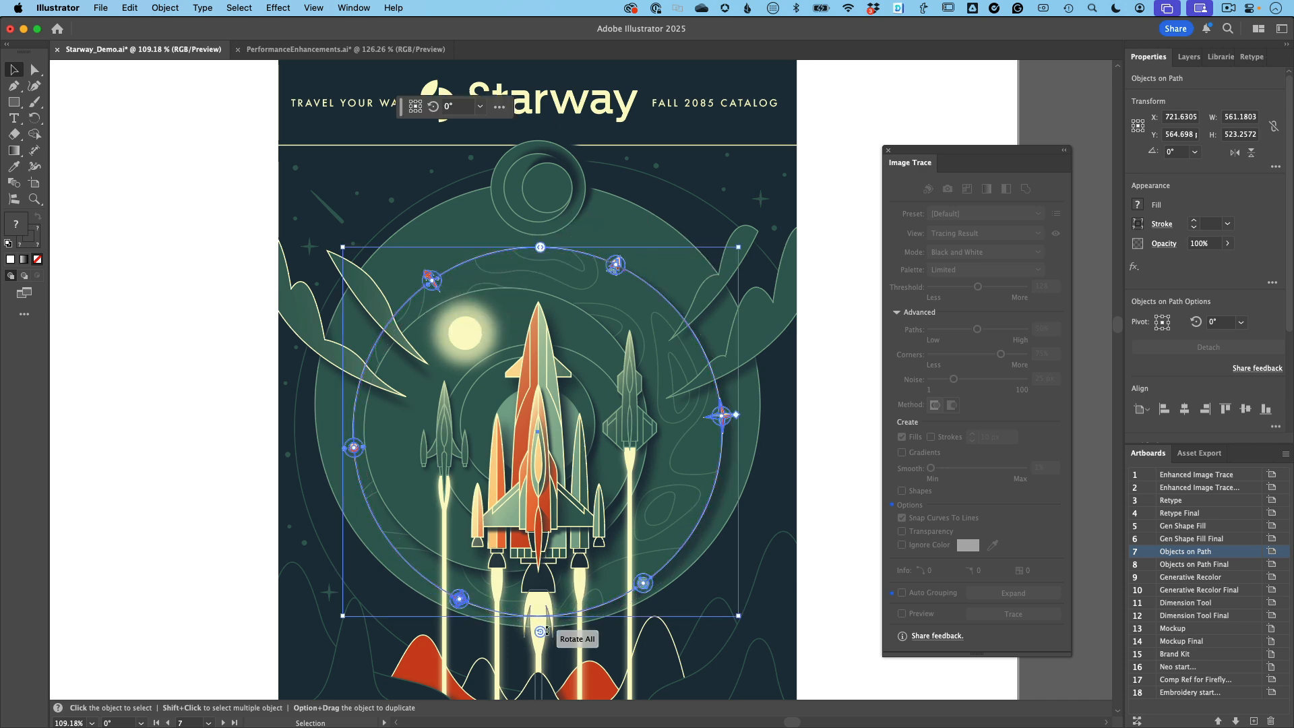
{"action": "mouse_move", "coordinate": [539, 632]}
{"action": "left_mouse_down"}
{"action": "mouse_move", "coordinate": [491, 630]}
{"action": "mouse_move", "coordinate": [460, 597]}
{"action": "mouse_move", "coordinate": [522, 624]}
{"action": "mouse_move", "coordinate": [636, 607]}
{"action": "mouse_move", "coordinate": [474, 657]}
{"action": "mouse_move", "coordinate": [435, 655]}
{"action": "mouse_move", "coordinate": [576, 639]}
{"action": "mouse_move", "coordinate": [544, 646]}
{"action": "left_mouse_up"}
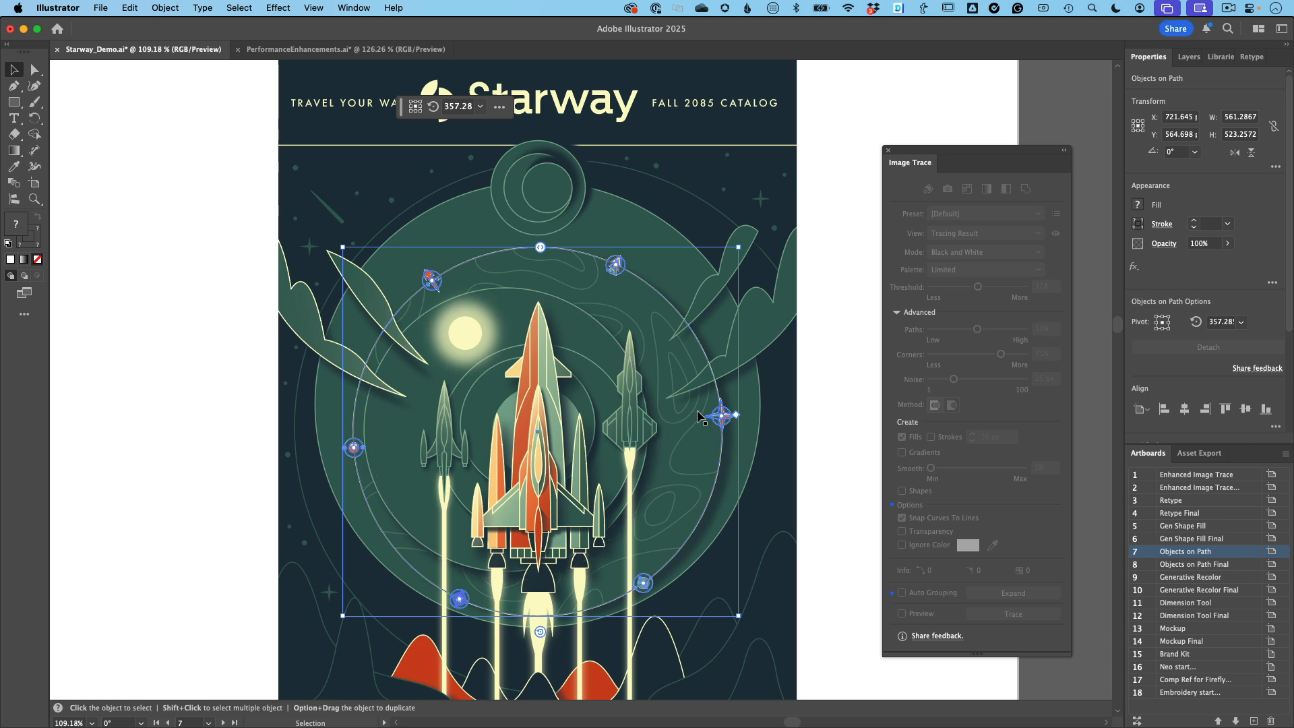
{"action": "mouse_move", "coordinate": [721, 415]}
{"action": "left_mouse_down"}
{"action": "mouse_move", "coordinate": [711, 445]}
{"action": "mouse_move", "coordinate": [709, 369]}
{"action": "mouse_move", "coordinate": [712, 418]}
{"action": "mouse_move", "coordinate": [717, 406]}
{"action": "left_mouse_up"}
On the Generative Recolor artboard, open Generative Recolor for the triangular Starway badge.
{"action": "double_click", "coordinate": [1136, 578]}
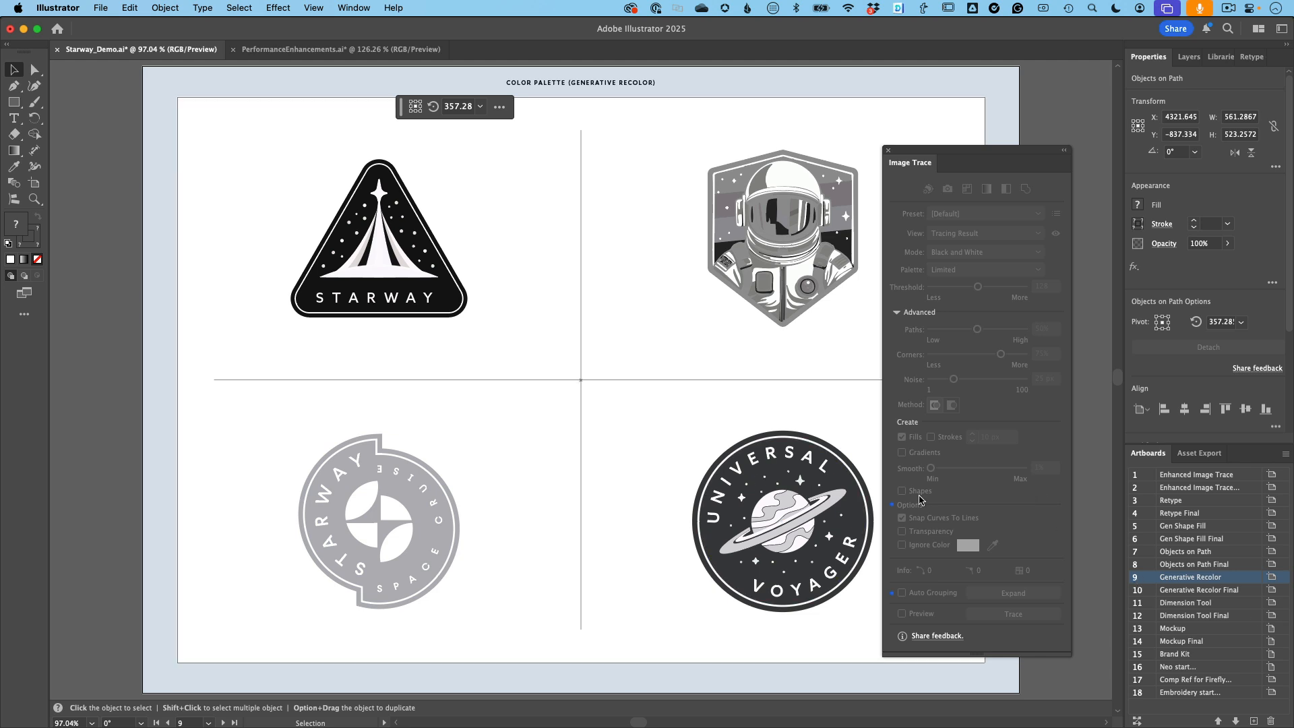
{"action": "left_click", "coordinate": [417, 296]}
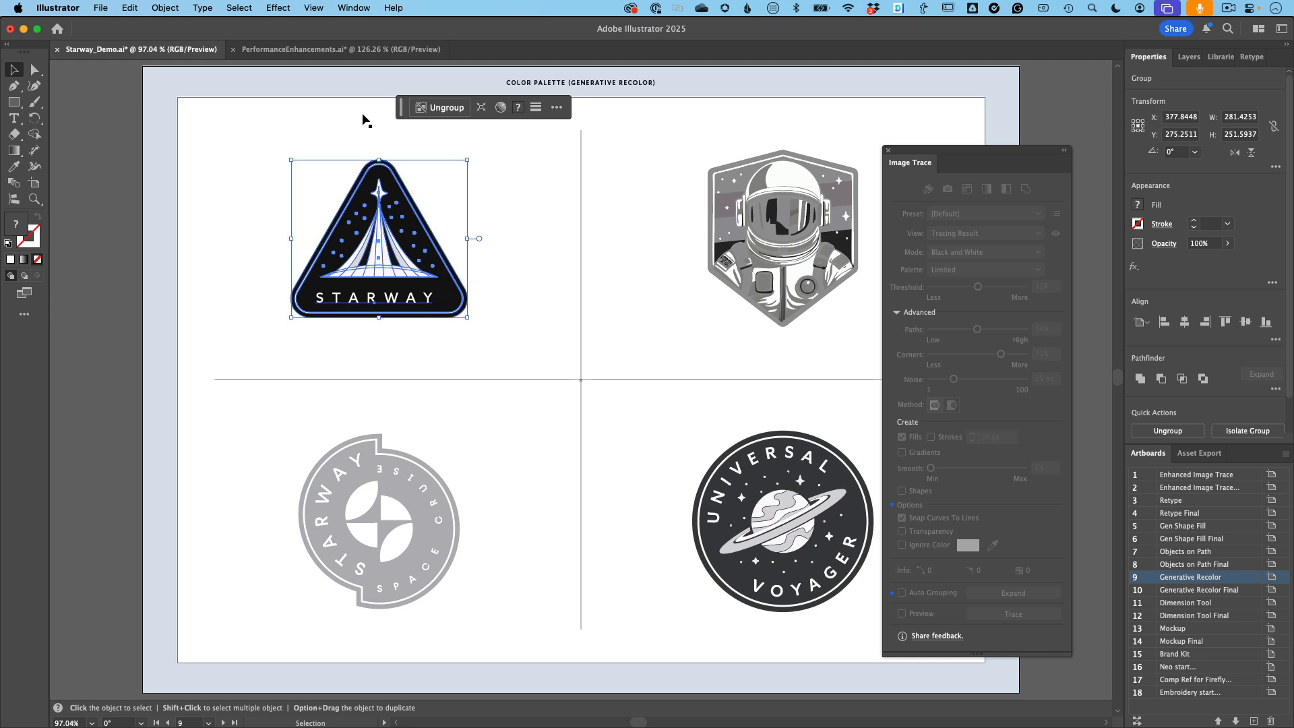
{"action": "left_click", "coordinate": [129, 8]}
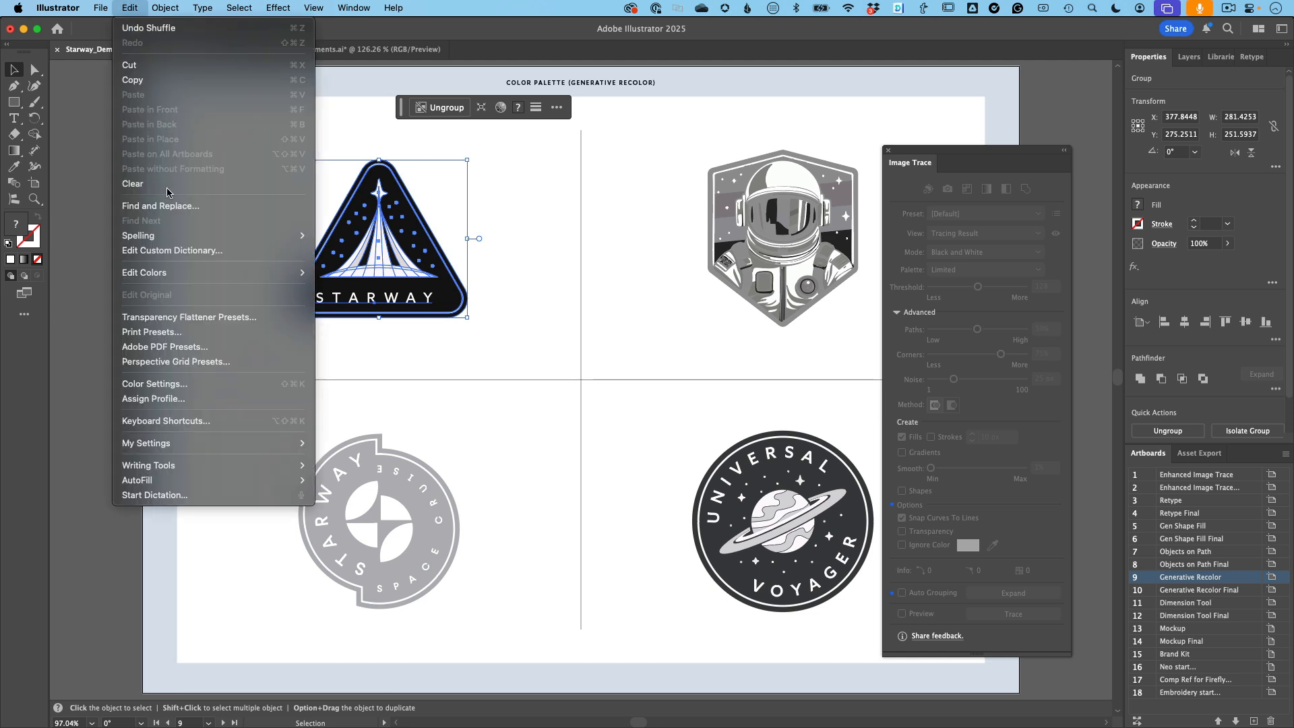
{"action": "mouse_move", "coordinate": [193, 274]}
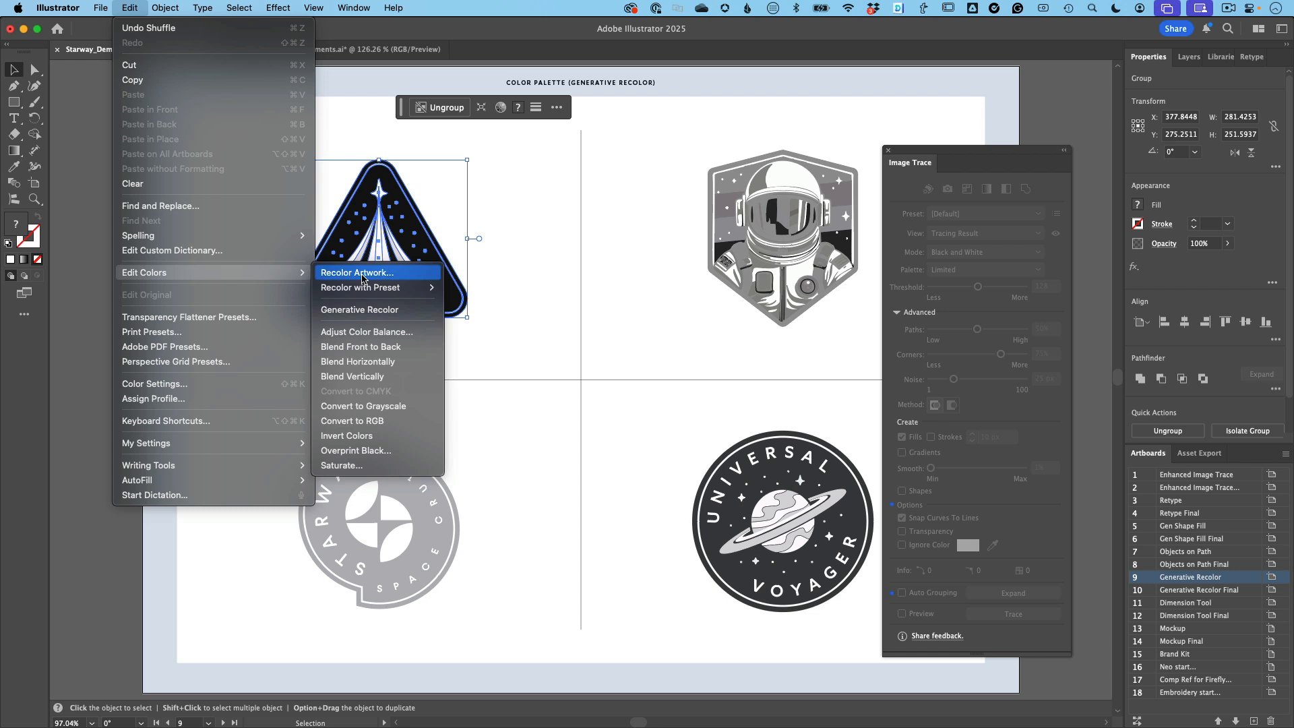
{"action": "left_click", "coordinate": [372, 310]}
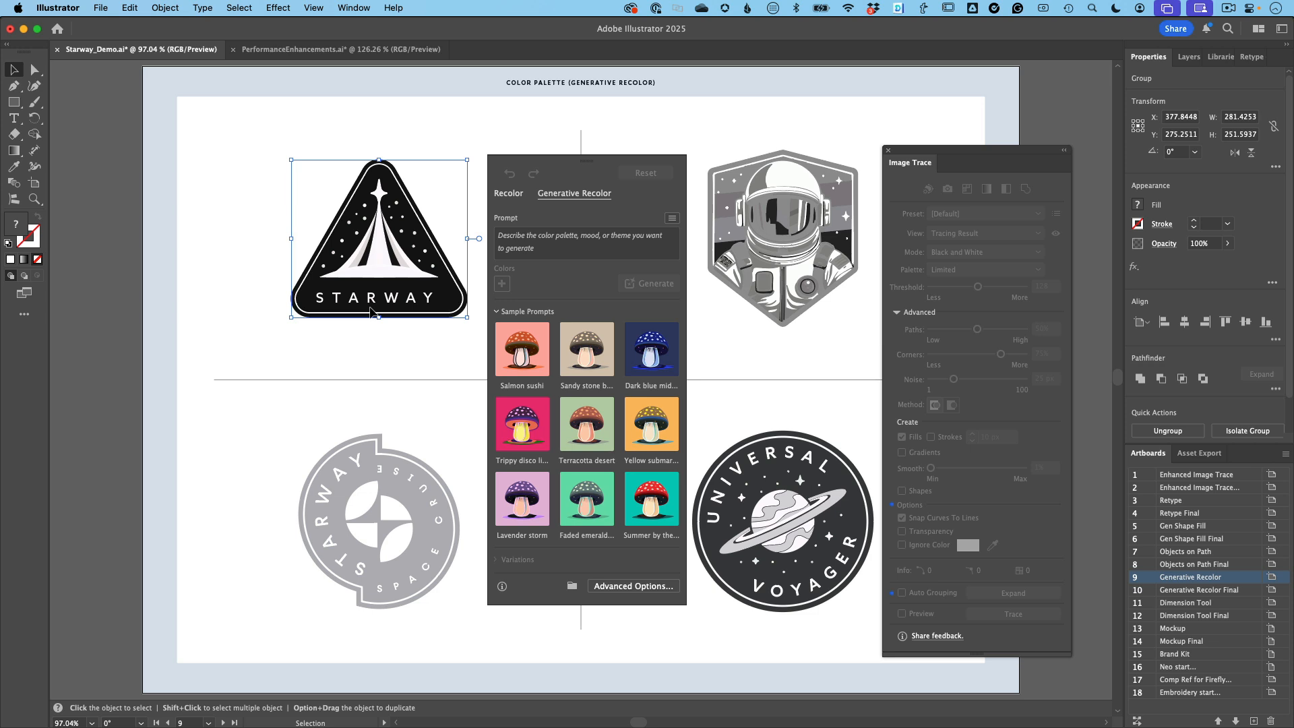
Generate recolor variations for the triangular badge with the prompt "Sci-fi movie with aliens".
{"action": "left_click", "coordinate": [534, 242]}
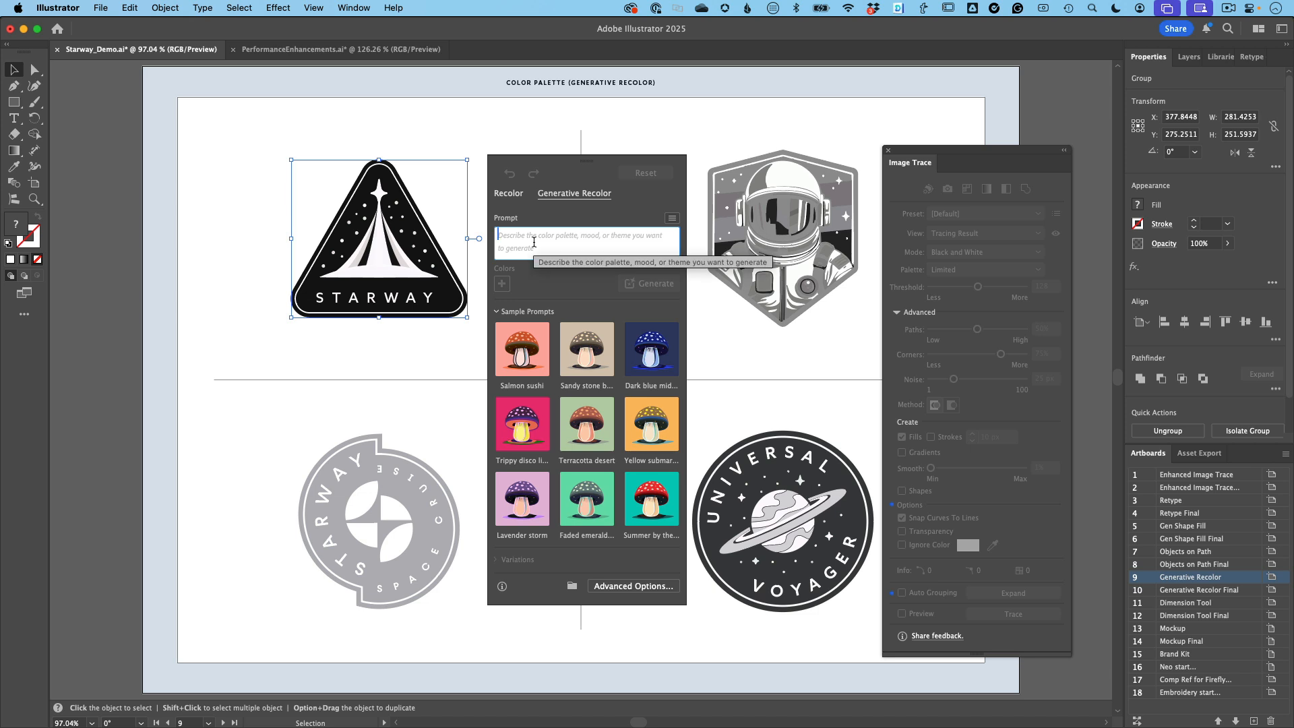
{"action": "type", "text": "Sc"}
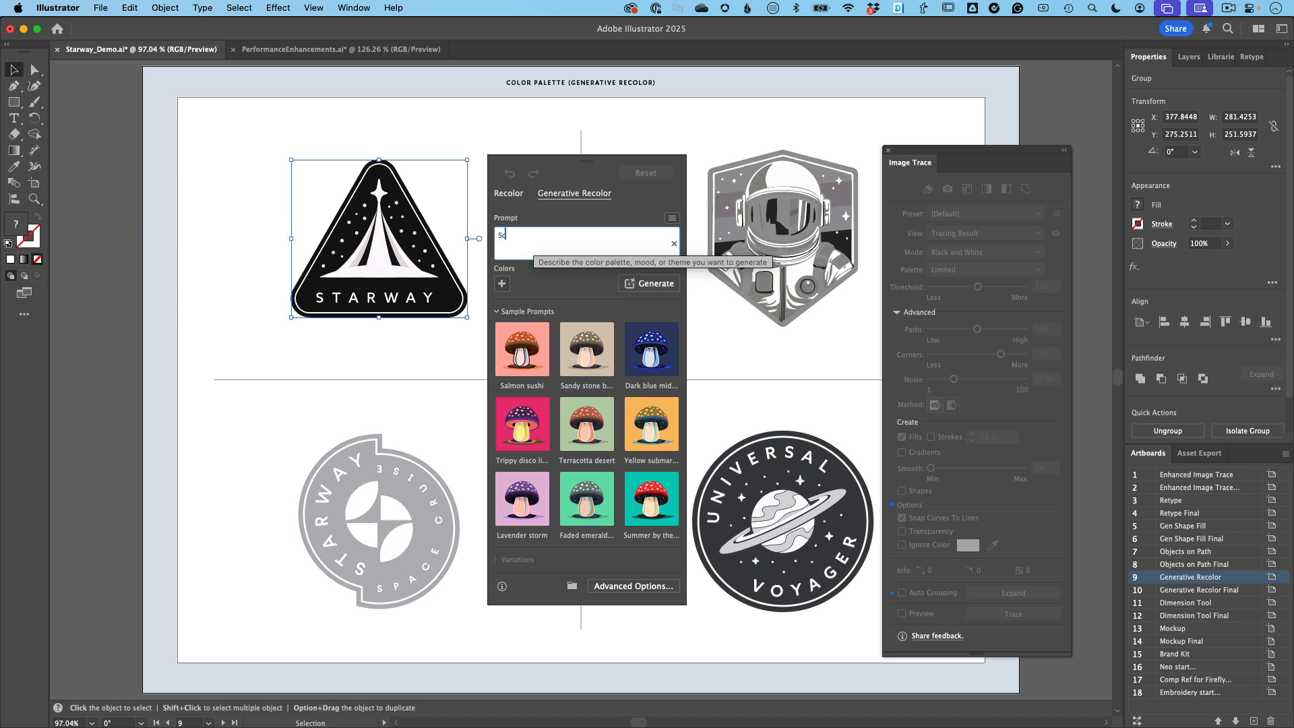
{"action": "type", "text": "i-fi movie with"}
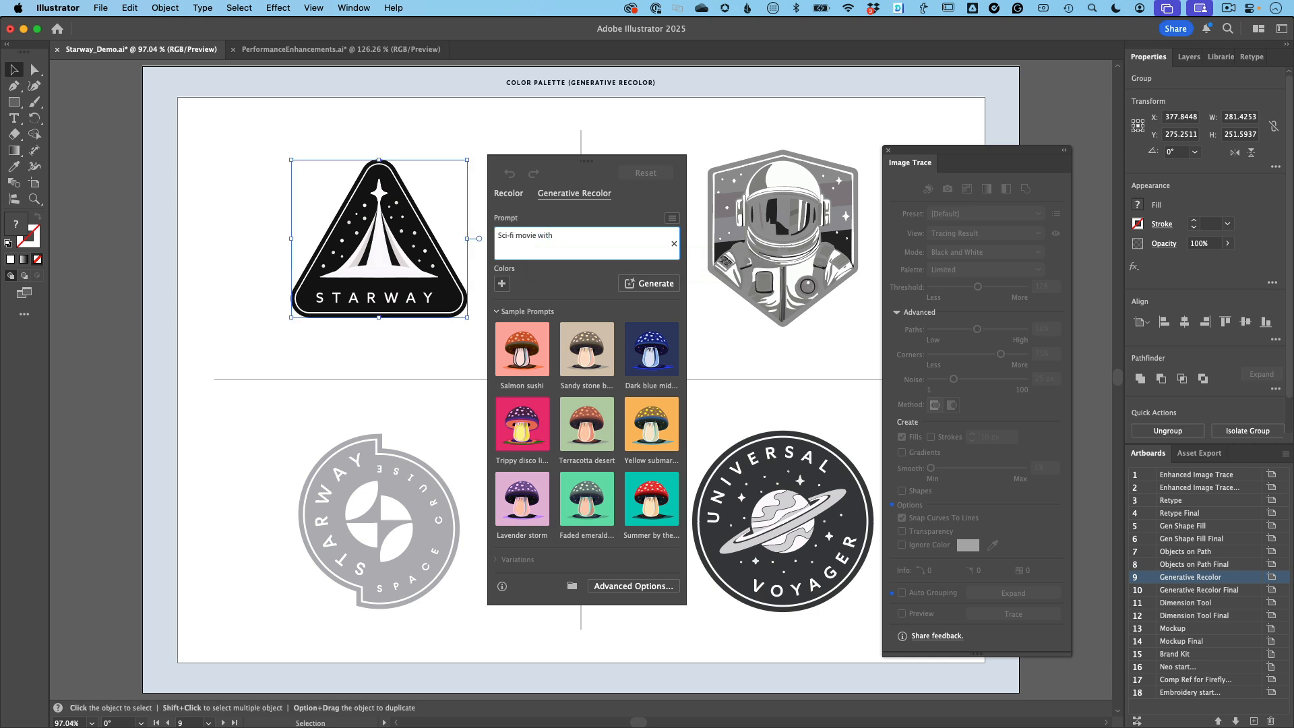
{"action": "type", "text": " alienc"}
{"action": "left_click", "coordinate": [649, 285]}
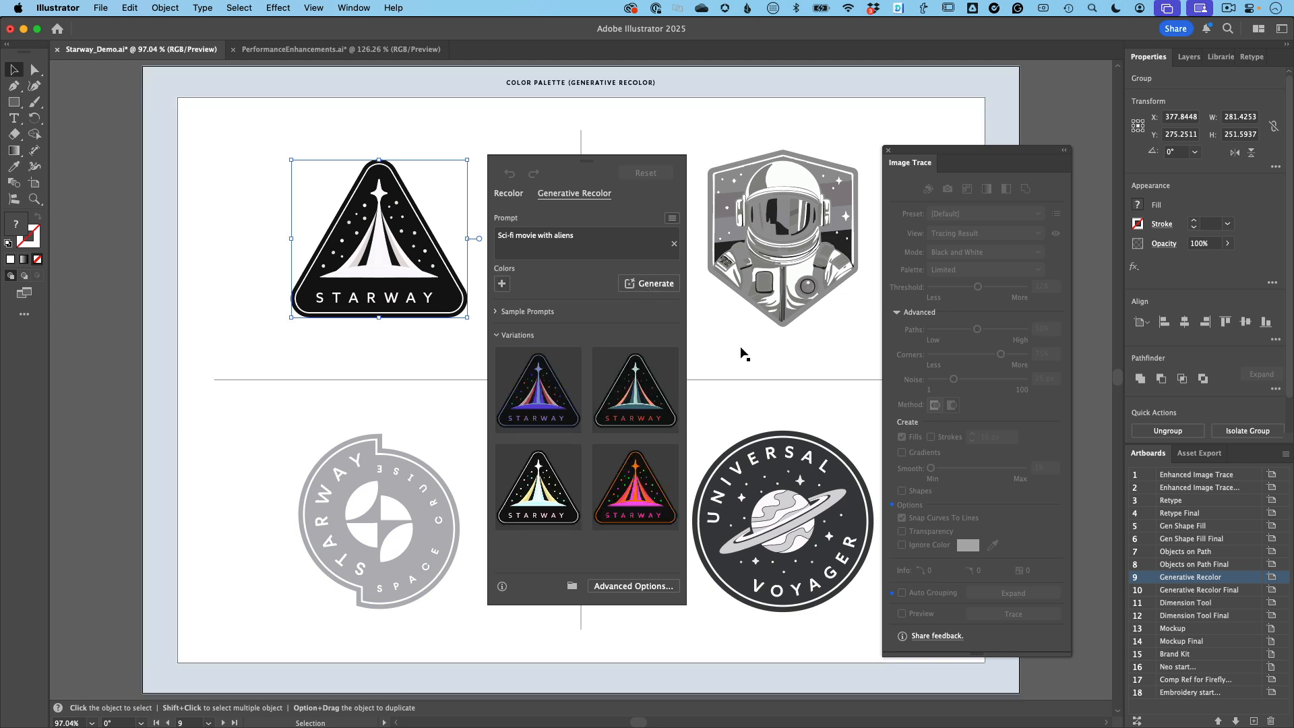
Preview the generated color variations on the triangular badge and apply the first one, in blue and purple.
{"action": "left_click", "coordinate": [553, 406]}
{"action": "left_click", "coordinate": [628, 399]}
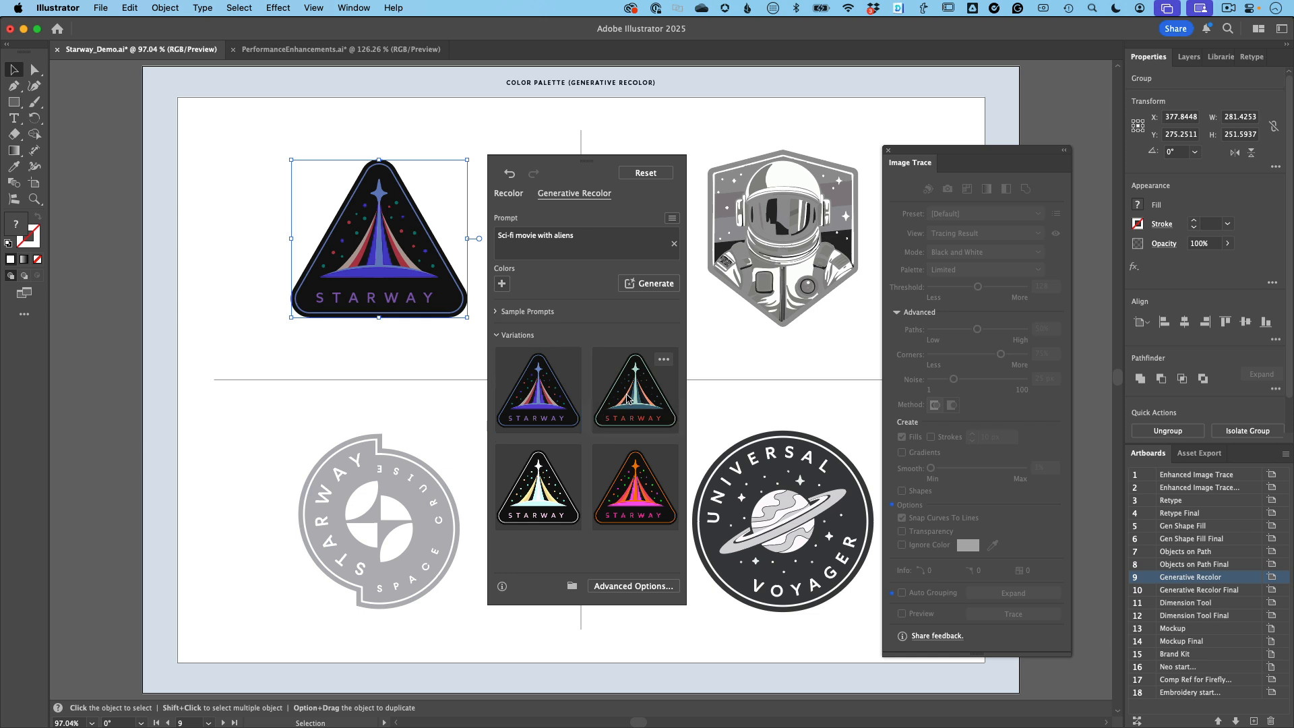
{"action": "left_click", "coordinate": [630, 496]}
{"action": "left_click", "coordinate": [523, 483]}
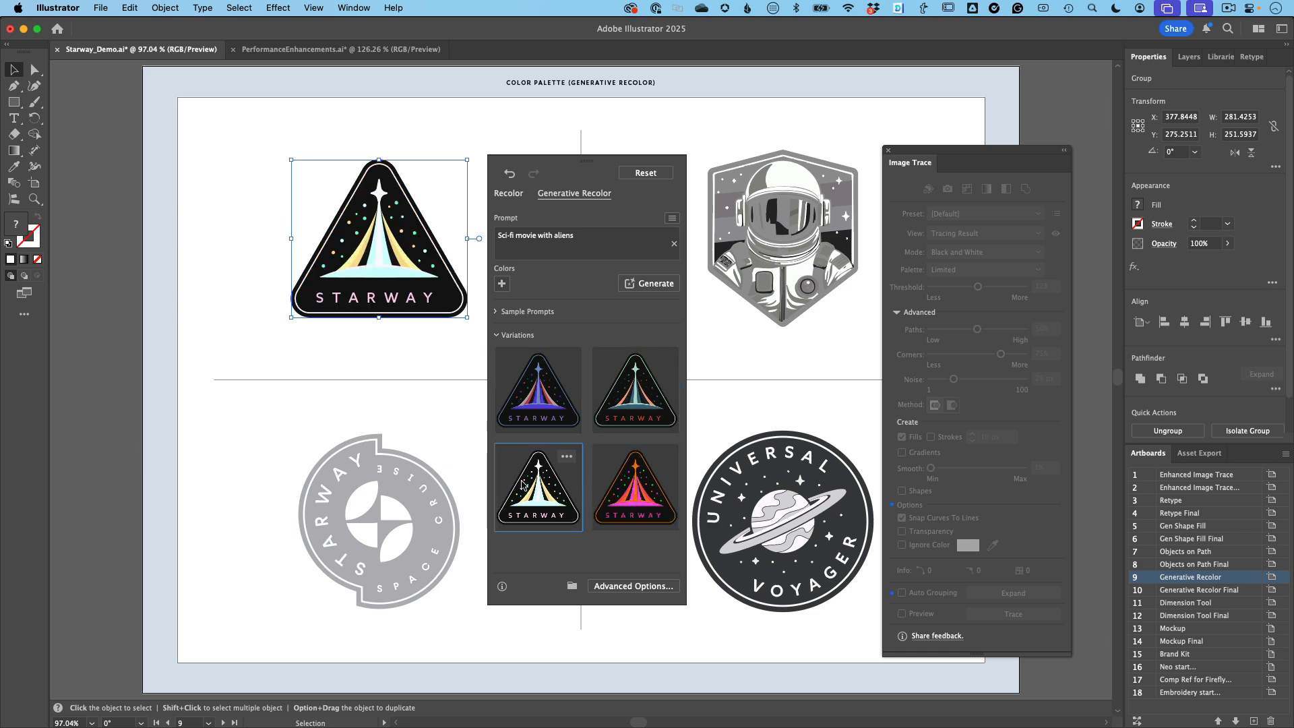
{"action": "left_click", "coordinate": [538, 397]}
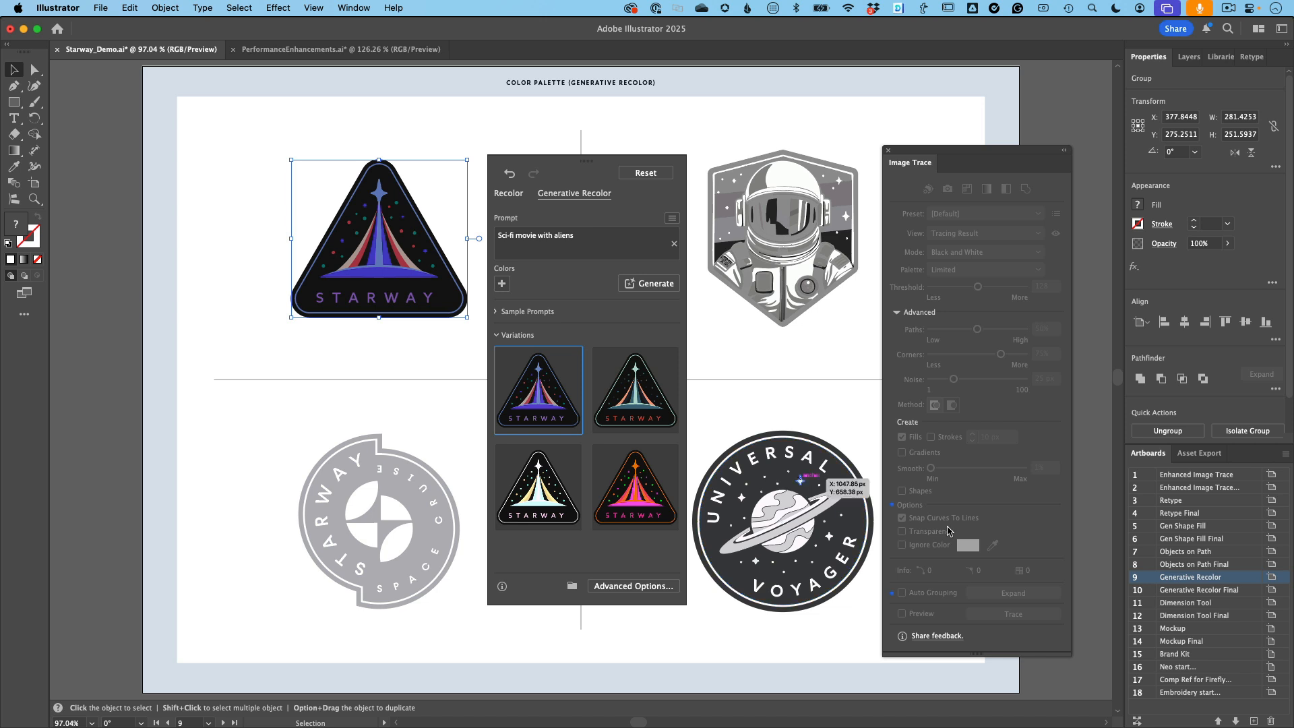
On the Dimension Tool artboard, dimension the upper wing's slanted edge and the tail's full height, and view the Dimension Tool Final artboard.
{"action": "double_click", "coordinate": [1138, 604]}
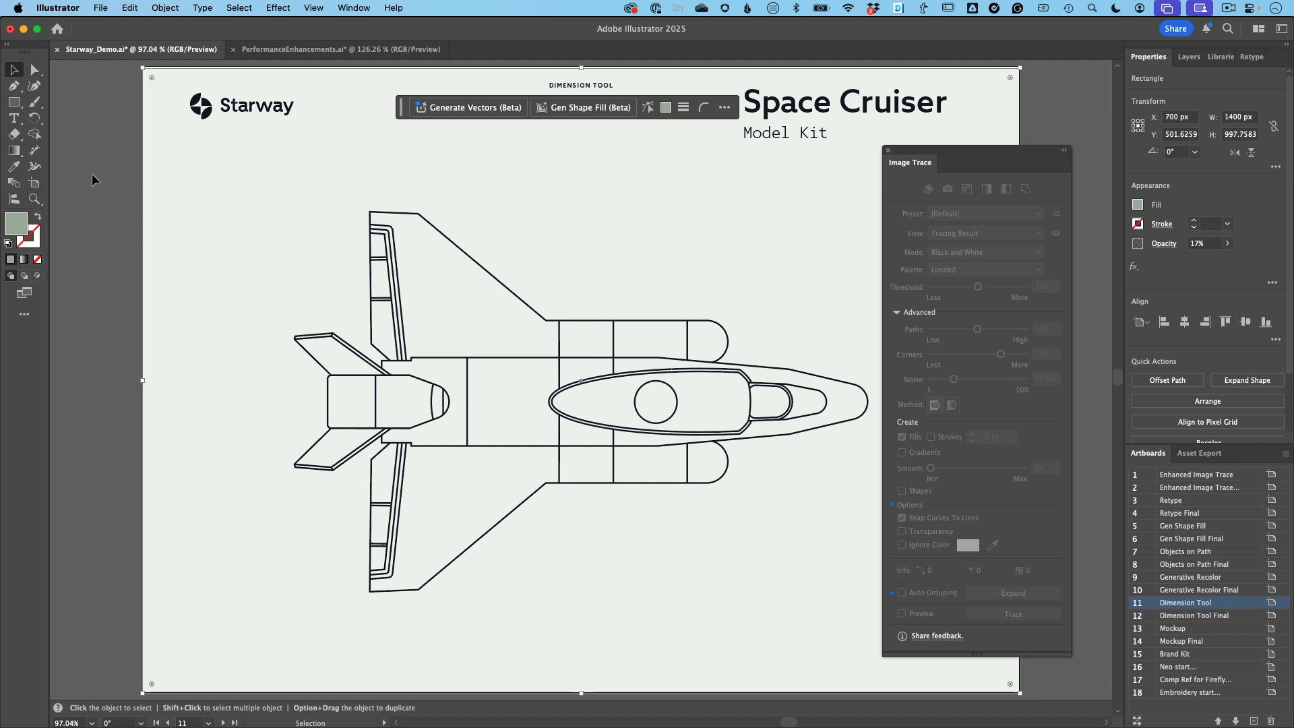
{"action": "left_click", "coordinate": [35, 152]}
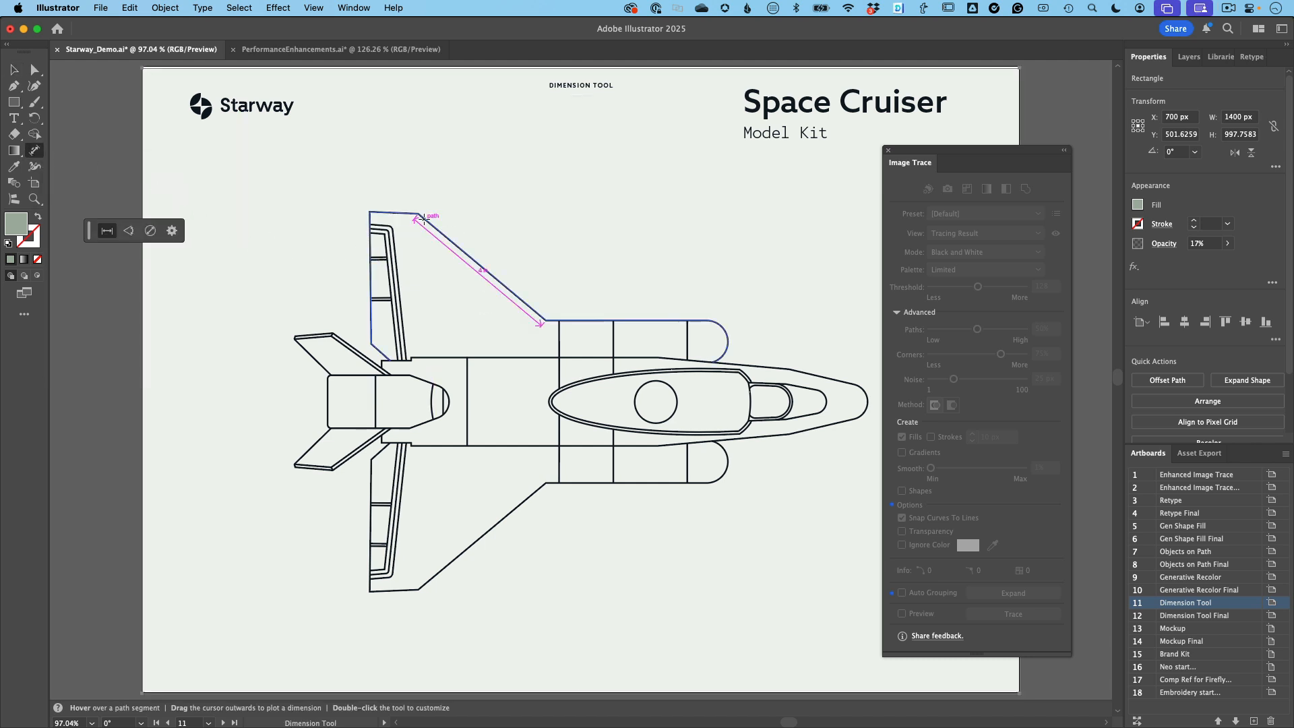
{"action": "left_click_drag", "start_coordinate": [421, 213], "coordinate": [562, 293]}
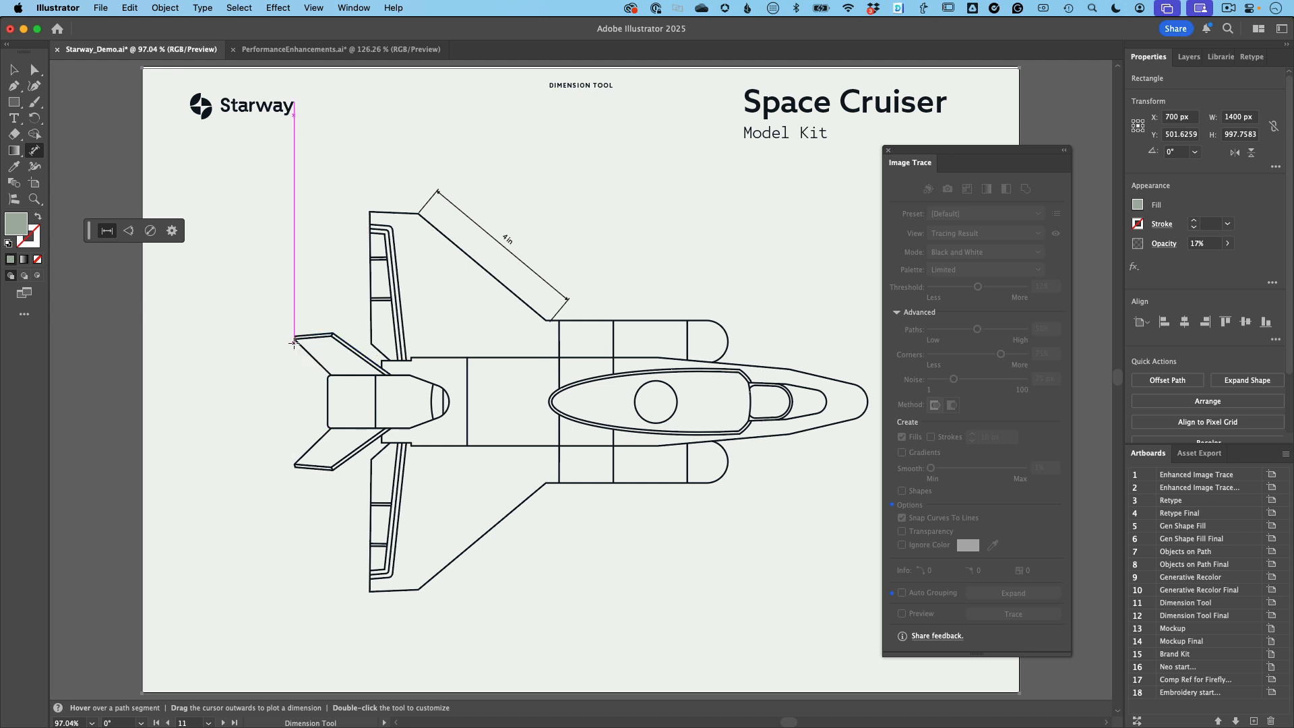
{"action": "left_click_drag", "start_coordinate": [295, 339], "coordinate": [294, 466]}
{"action": "left_click_drag", "start_coordinate": [294, 466], "coordinate": [274, 340]}
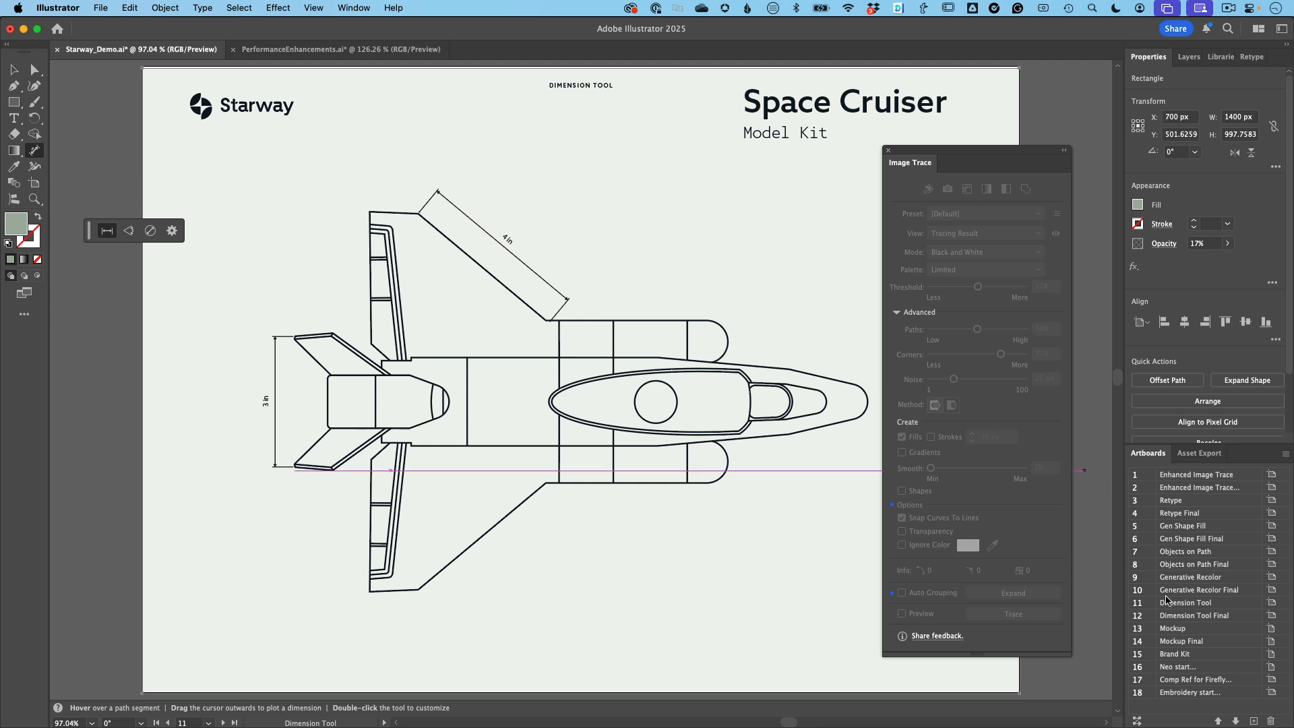
{"action": "left_click", "coordinate": [1138, 618]}
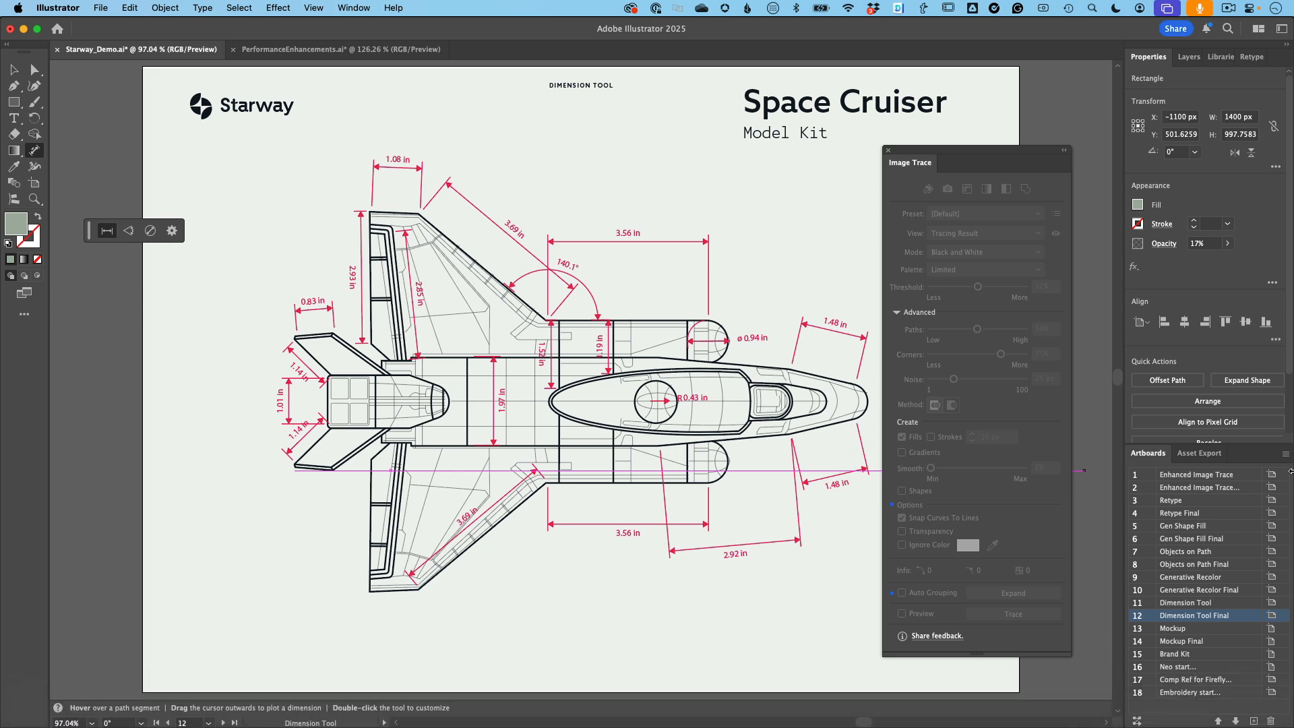
On the Mockup artboard, create a mockup from the astronaut badge and the image of three white caps.
{"action": "double_click", "coordinate": [1138, 633]}
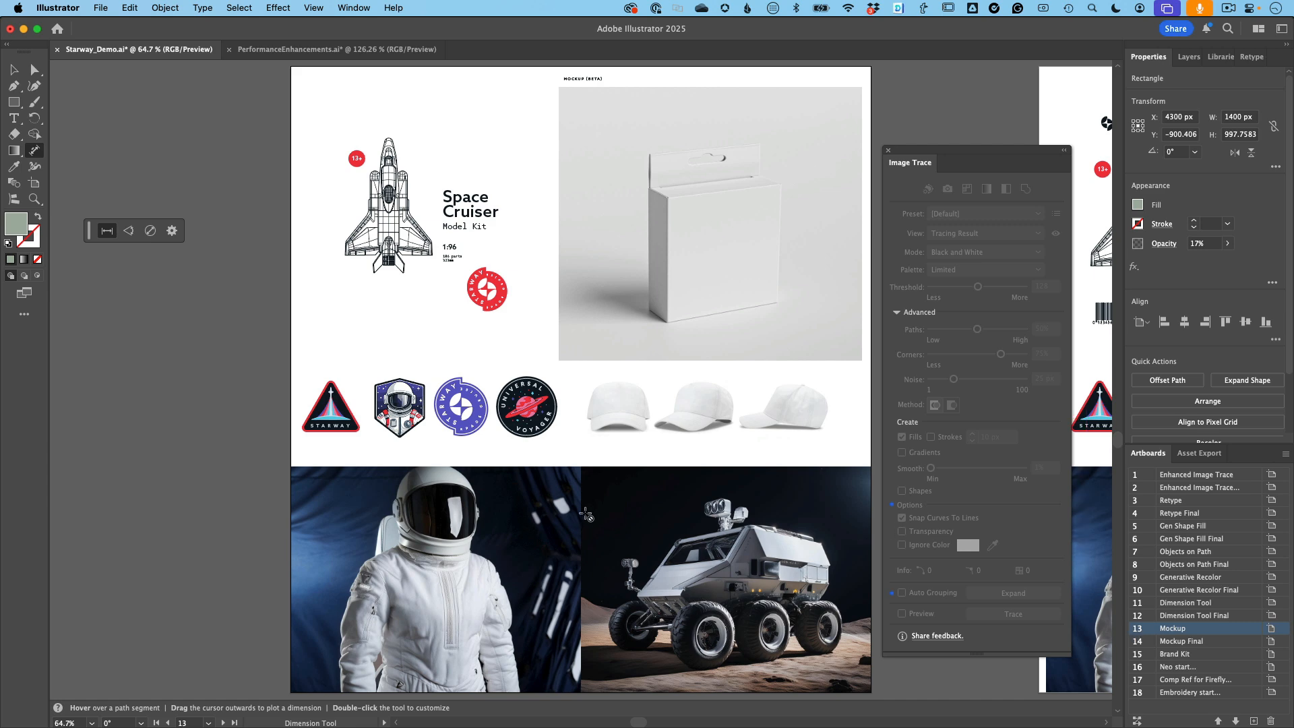
{"action": "scroll", "coordinate": [586, 515], "scroll_direction": "right", "scroll_amount": 5}
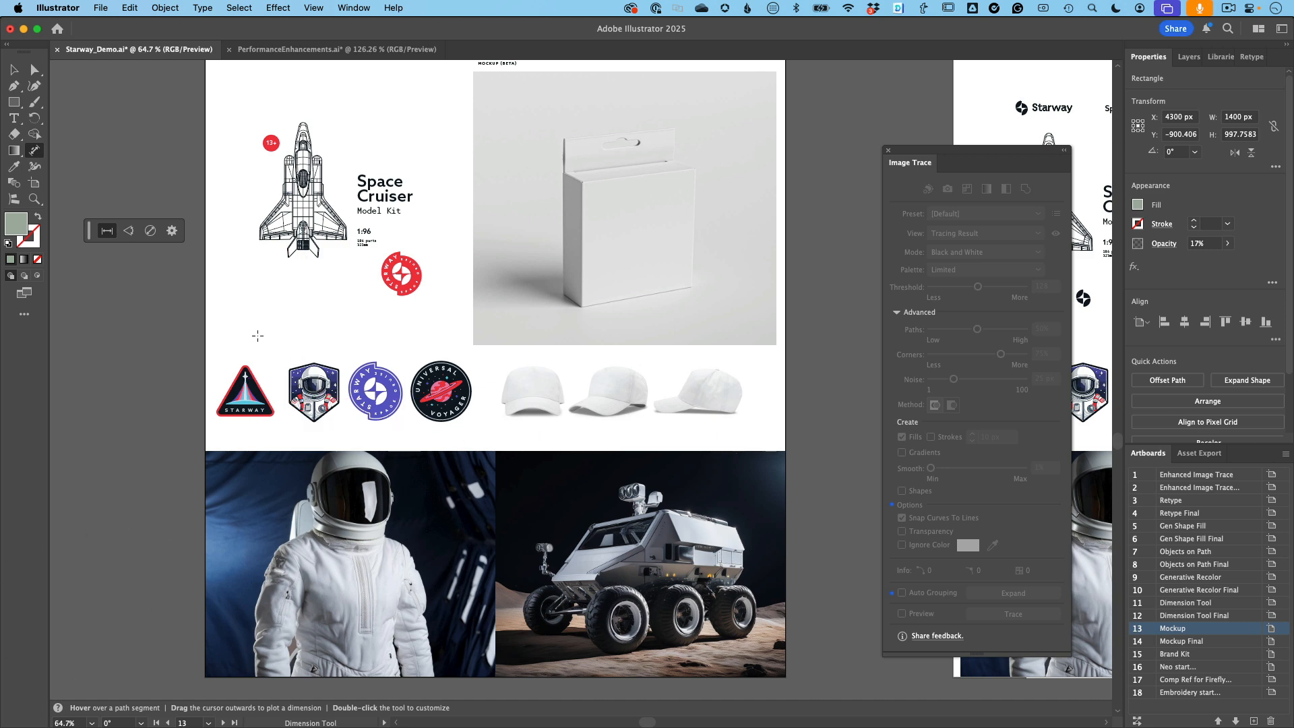
{"action": "left_click", "coordinate": [12, 70]}
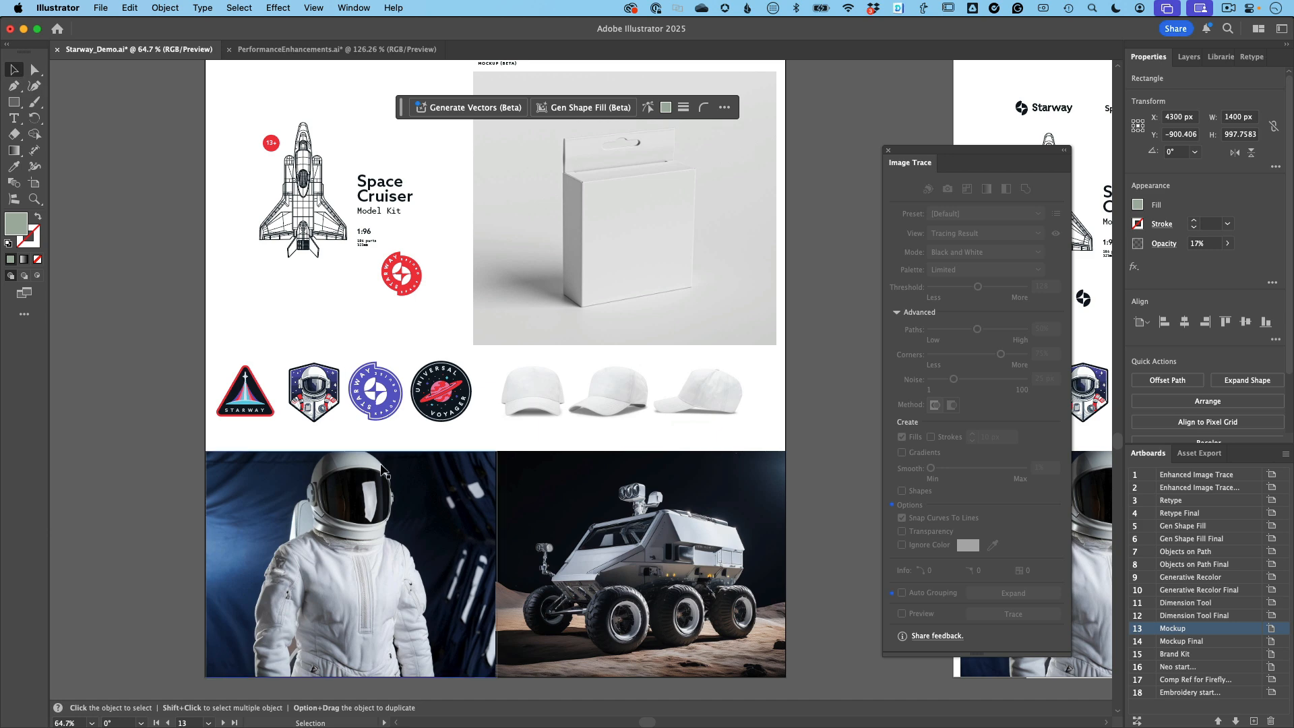
{"action": "left_click", "coordinate": [313, 391]}
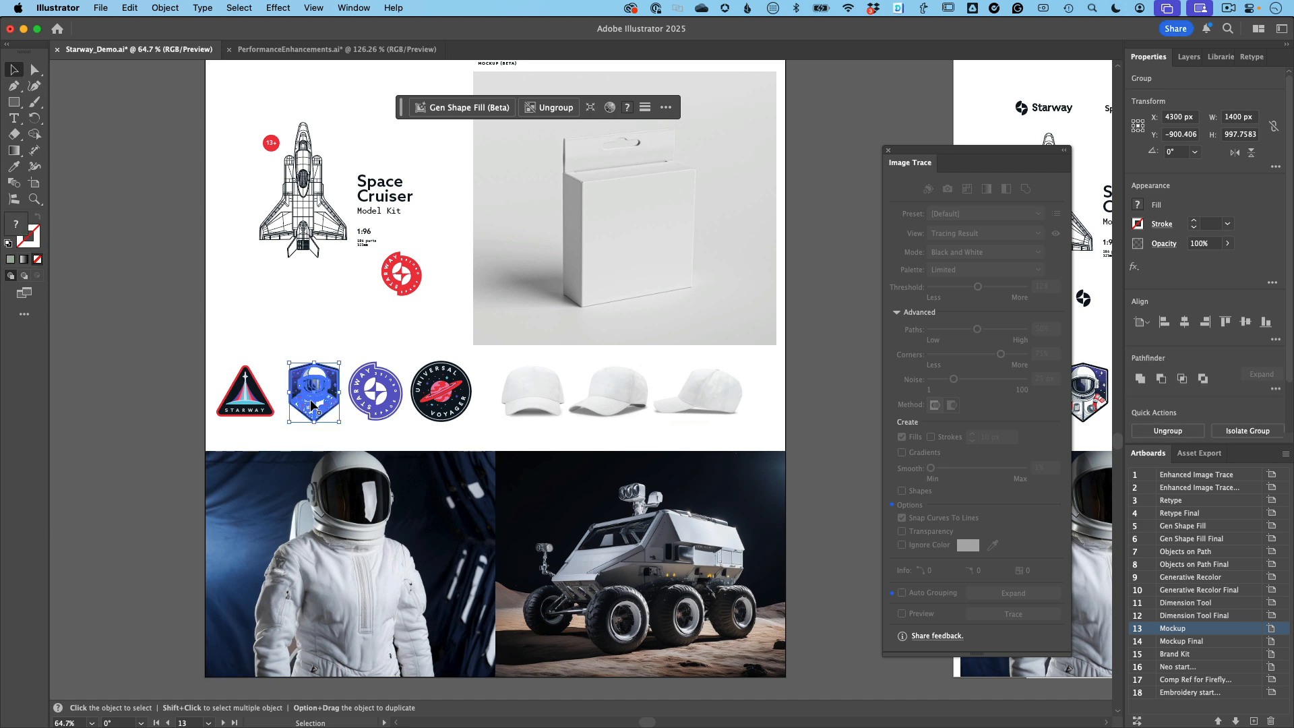
{"action": "left_click", "coordinate": [552, 409], "text": "shift"}
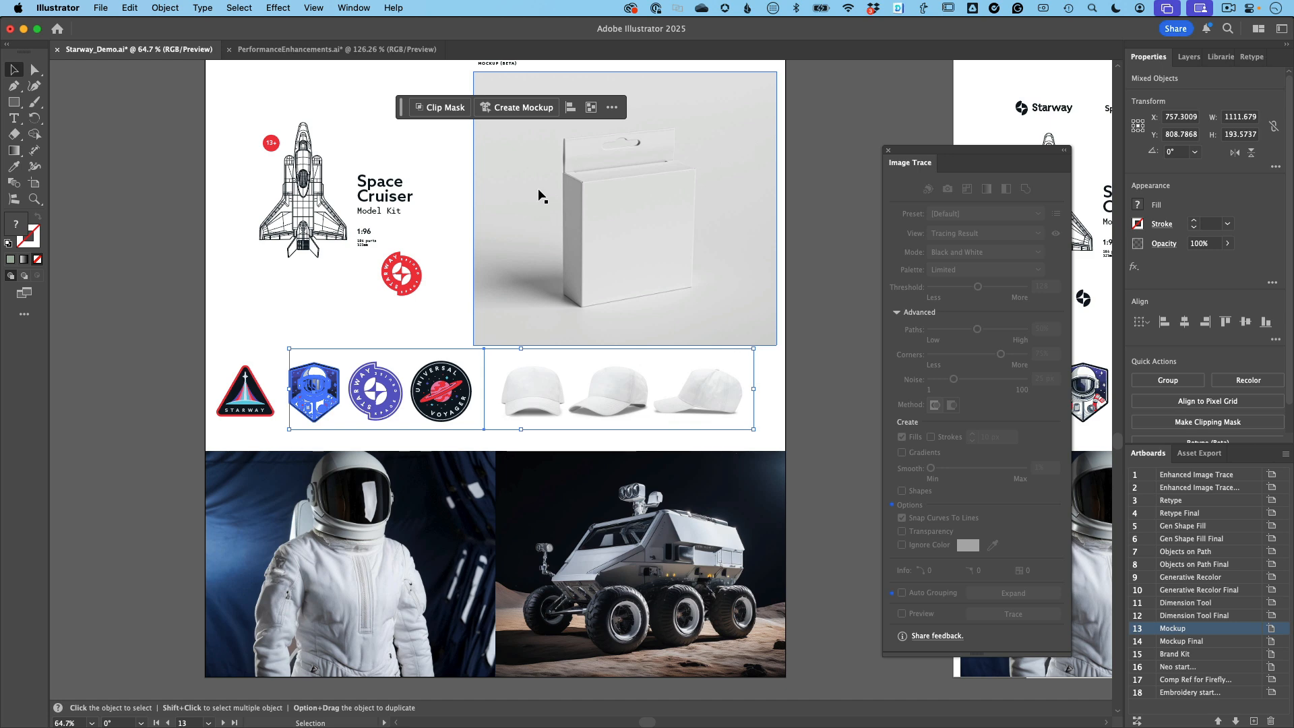
{"action": "left_click", "coordinate": [532, 109]}
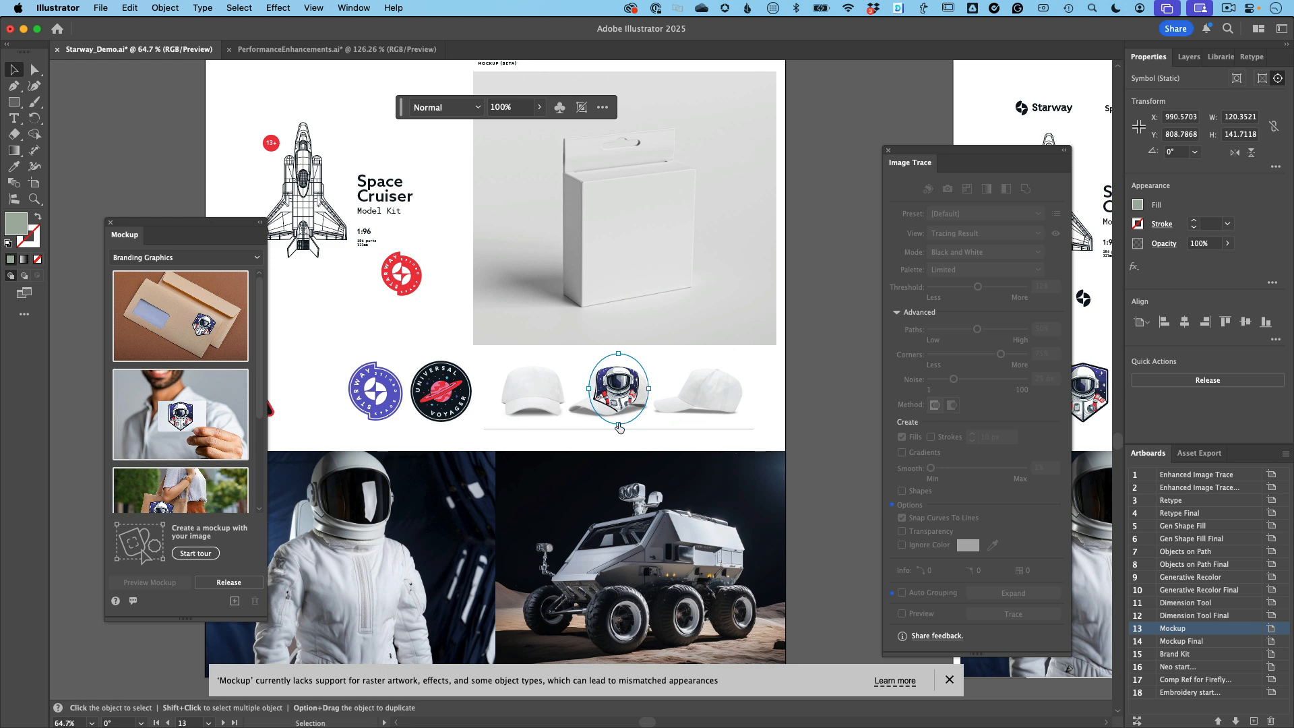
Shrink the astronaut badge to about 65 × 76 px on the front of the first cap and browse the Branding Graphics mockup templates.
{"action": "left_click_drag", "start_coordinate": [619, 425], "coordinate": [535, 389]}
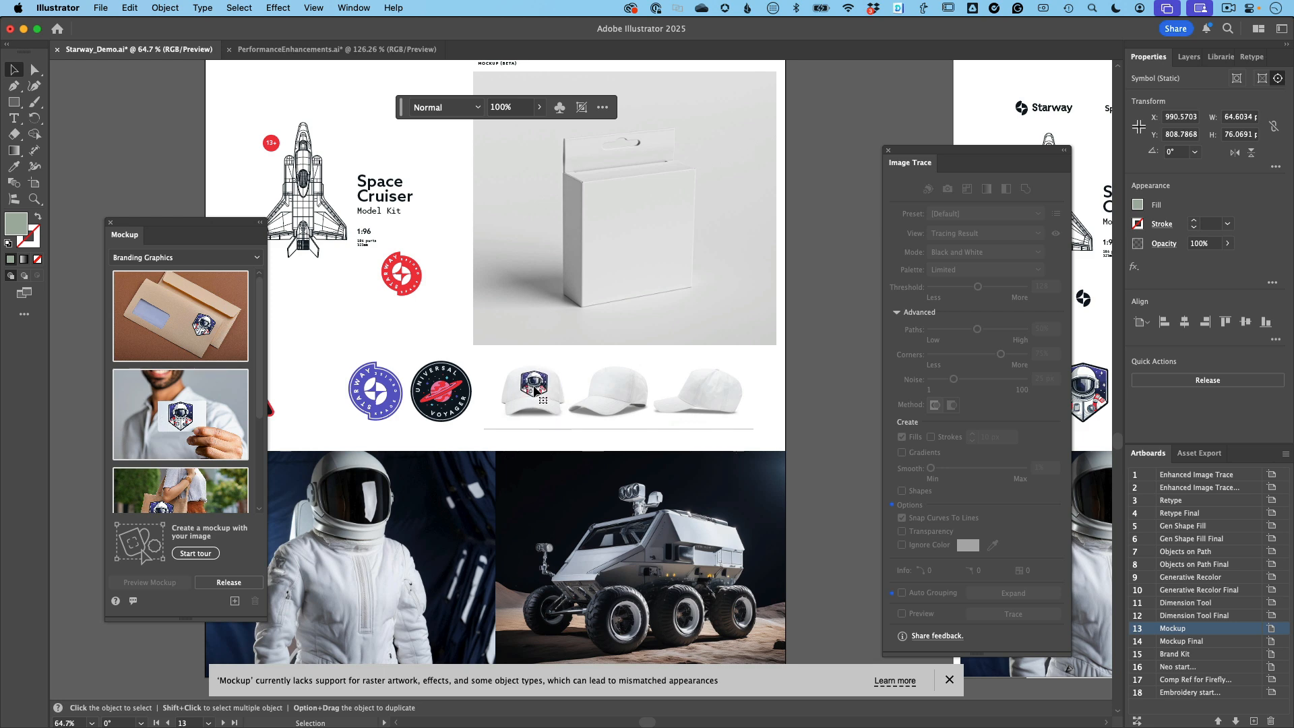
{"action": "left_click_drag", "start_coordinate": [534, 390], "coordinate": [535, 389]}
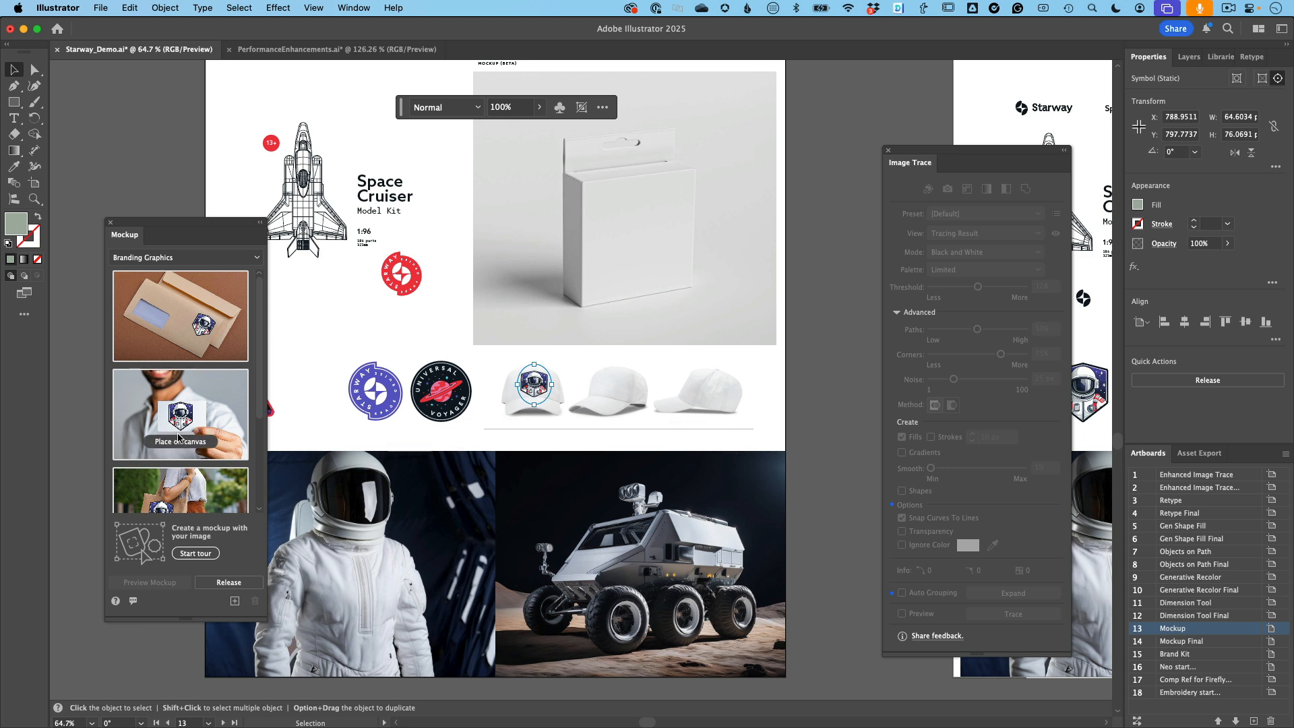
{"action": "scroll", "coordinate": [179, 437], "scroll_direction": "down", "scroll_amount": 3}
{"action": "scroll", "coordinate": [178, 437], "scroll_direction": "up", "scroll_amount": 3}
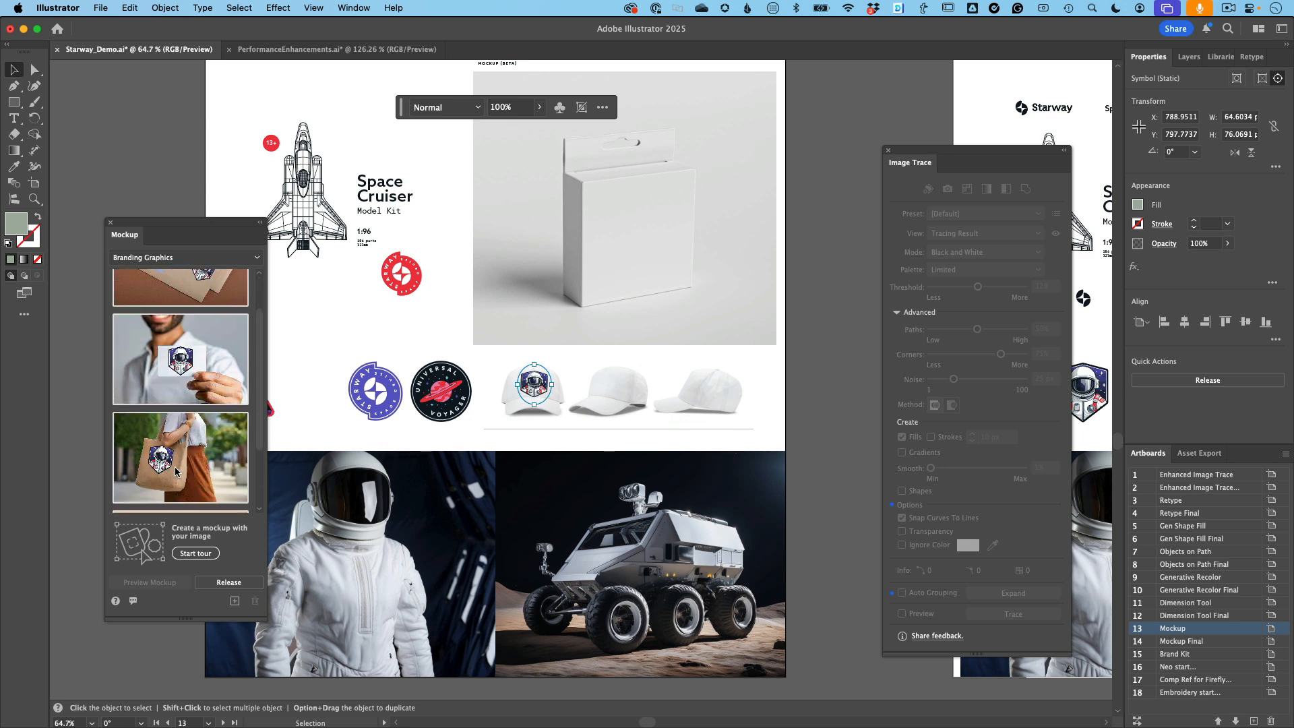
{"action": "mouse_move", "coordinate": [152, 444]}
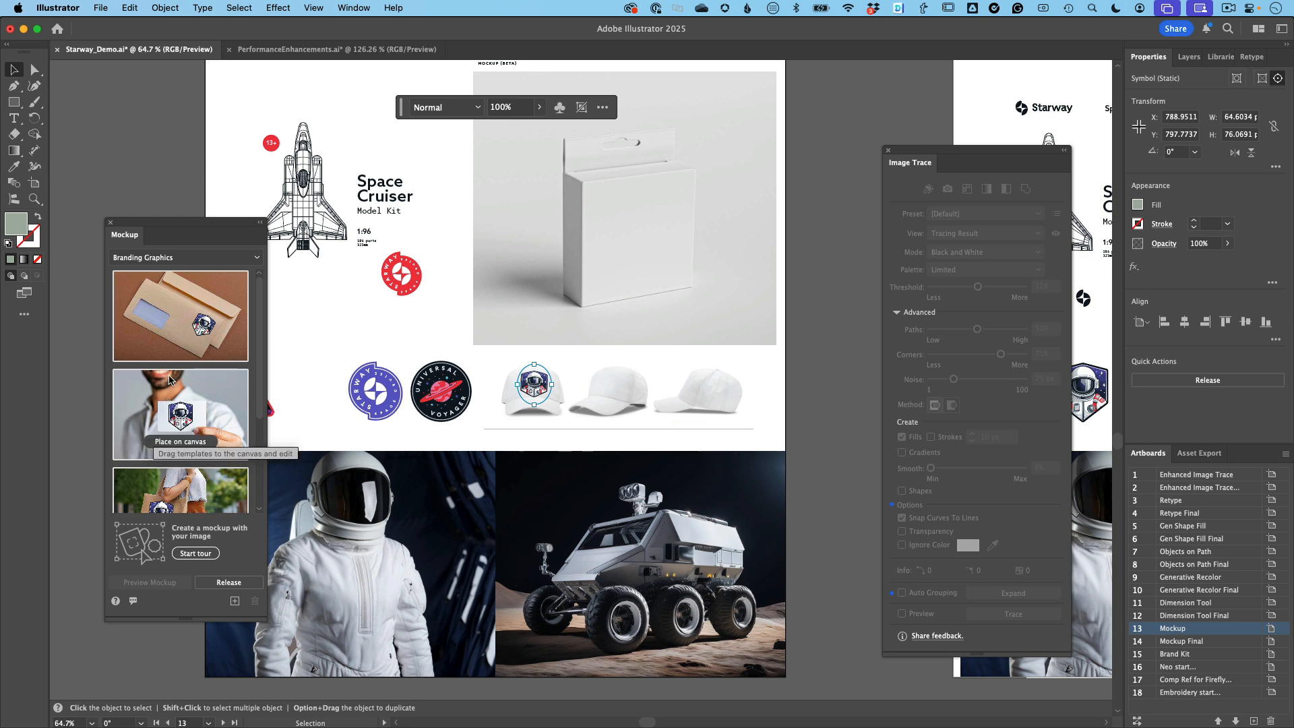
Create a mockup of the triangular Starway badge on the astronaut photo, shrunk to about 84 × 74 px on the suit's chest.
{"action": "left_click_drag", "start_coordinate": [206, 231], "coordinate": [128, 241]}
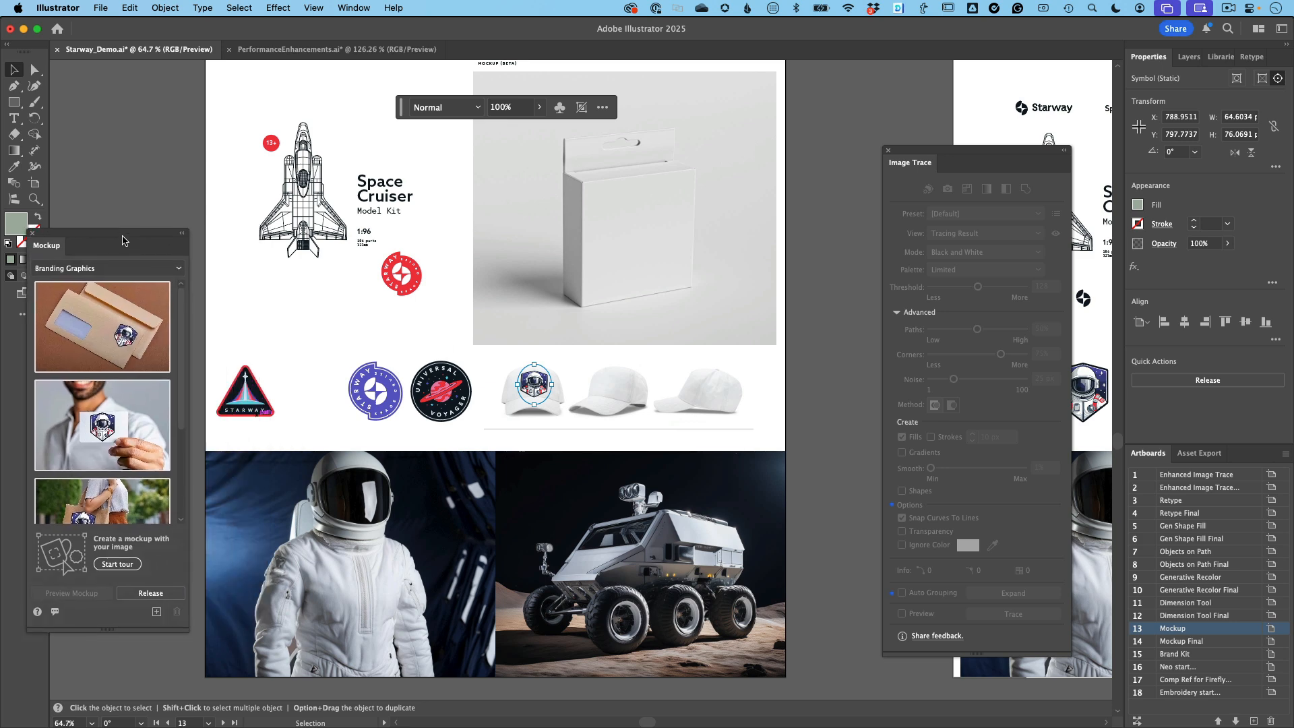
{"action": "left_click", "coordinate": [247, 406]}
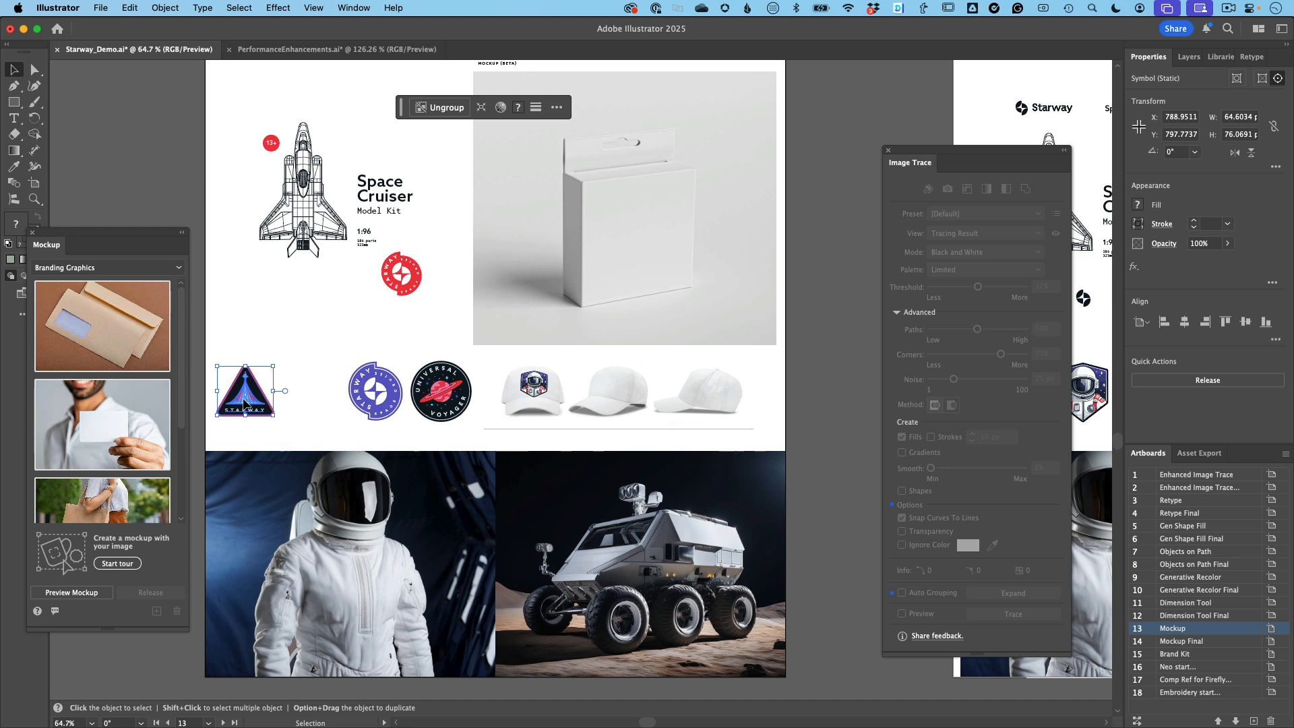
{"action": "left_click", "coordinate": [336, 565], "text": "shift"}
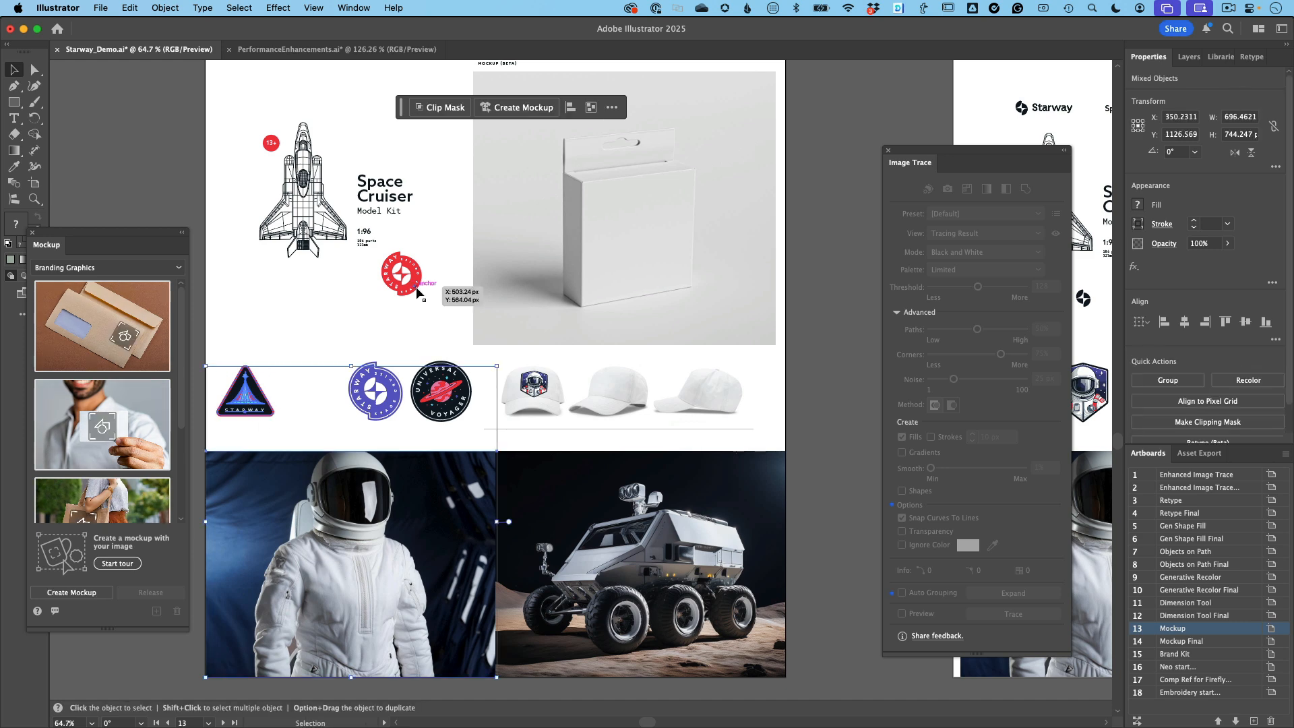
{"action": "left_click", "coordinate": [514, 108]}
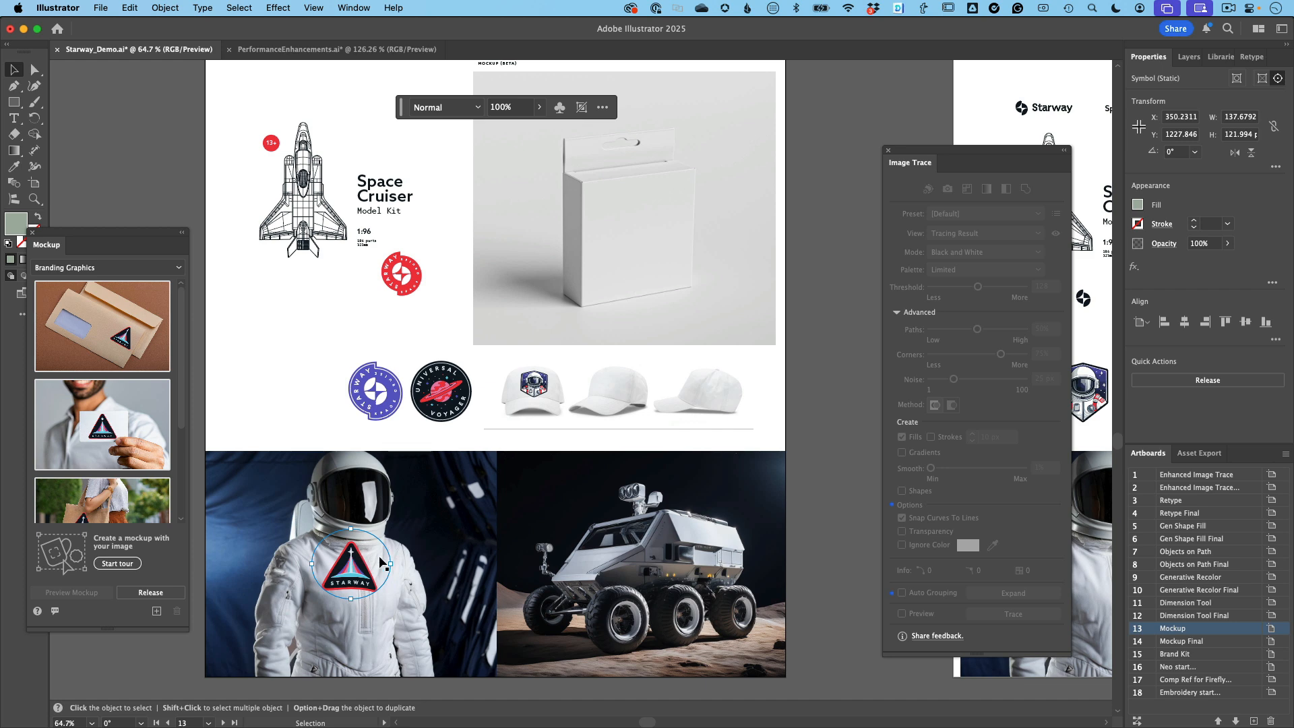
{"action": "left_click_drag", "start_coordinate": [370, 576], "coordinate": [384, 603]}
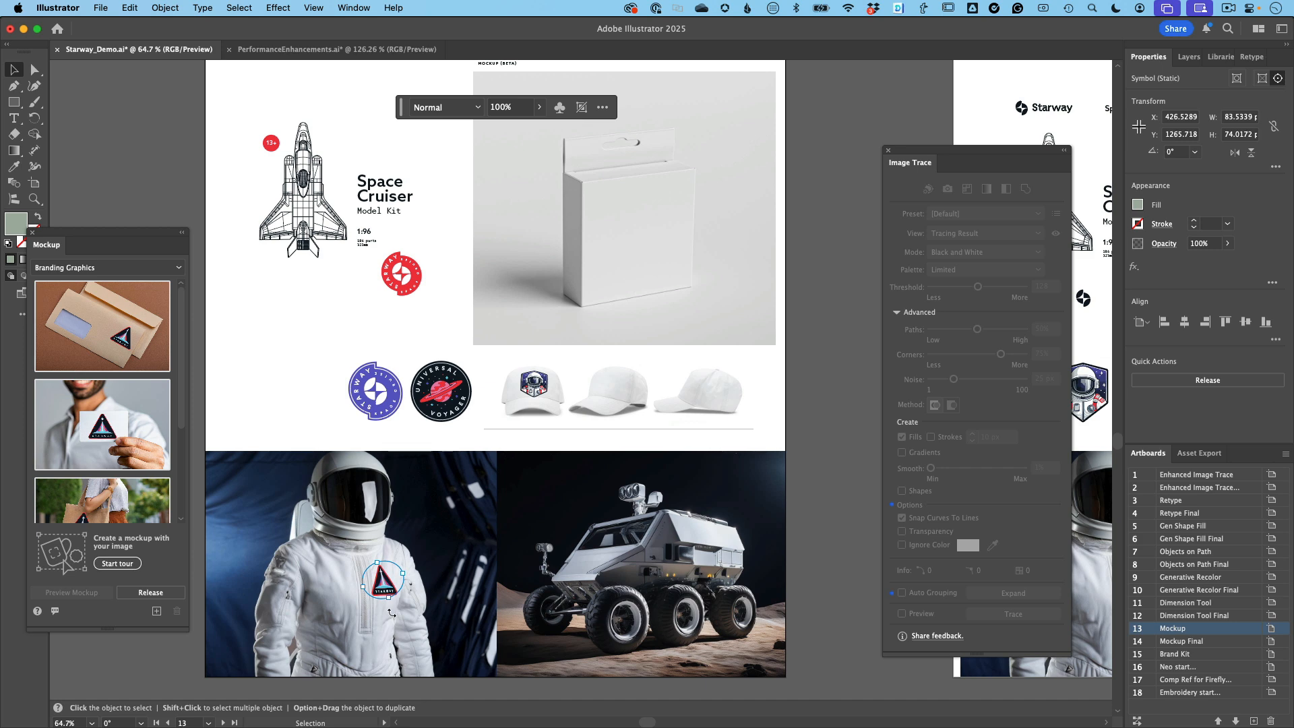
Create a mockup of the round Voyager badge on the rover photo, shrunk to about 84 × 84 px on the rover's front side panel.
{"action": "left_click", "coordinate": [436, 399]}
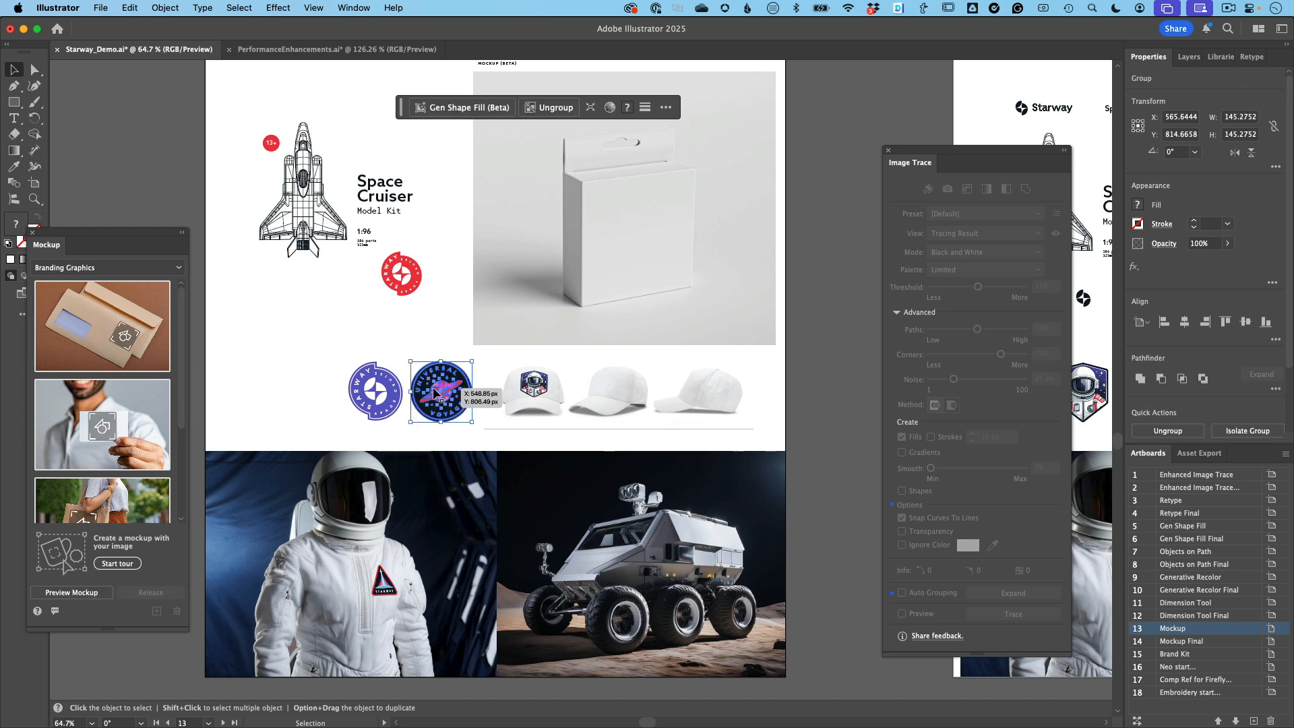
{"action": "left_click", "coordinate": [600, 556], "text": "shift"}
{"action": "left_click", "coordinate": [516, 108]}
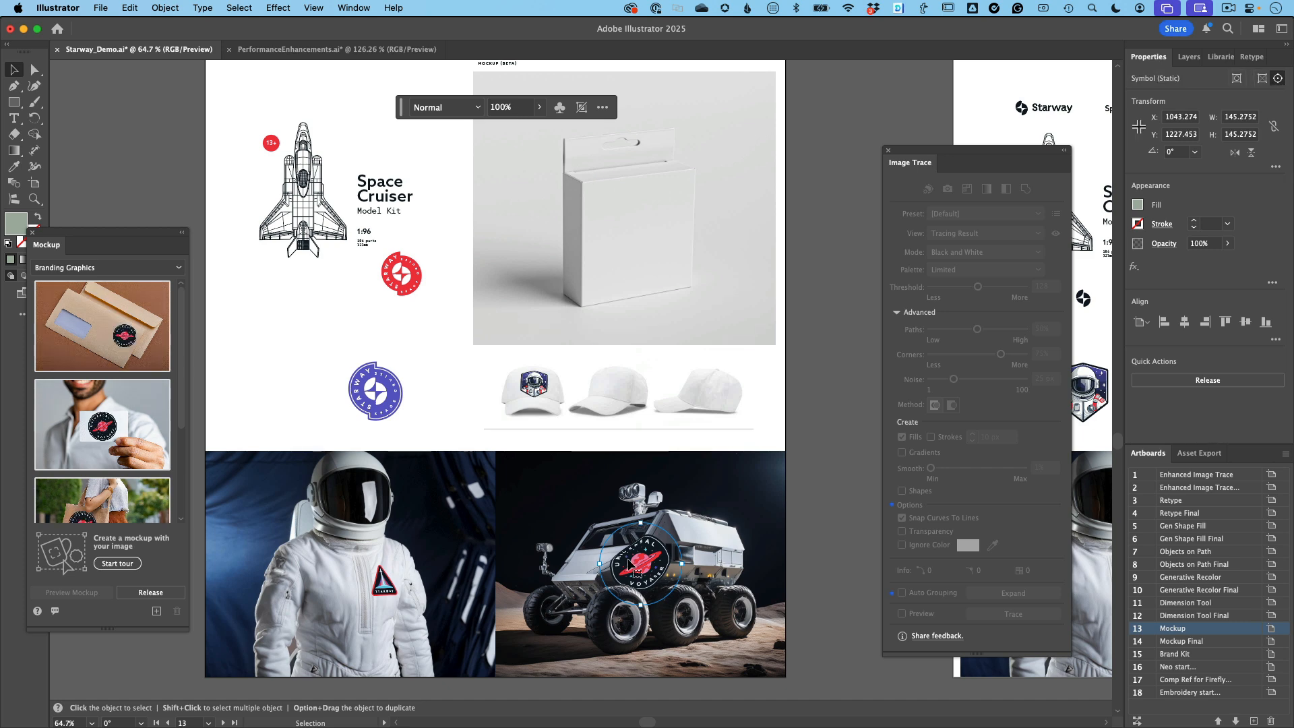
{"action": "mouse_move", "coordinate": [628, 565]}
{"action": "left_mouse_down"}
{"action": "mouse_move", "coordinate": [673, 556]}
{"action": "mouse_move", "coordinate": [650, 542]}
{"action": "mouse_move", "coordinate": [603, 563]}
{"action": "mouse_move", "coordinate": [547, 549]}
{"action": "mouse_move", "coordinate": [593, 556]}
{"action": "mouse_move", "coordinate": [600, 581]}
{"action": "mouse_move", "coordinate": [628, 569]}
{"action": "mouse_move", "coordinate": [616, 584]}
{"action": "left_mouse_up"}
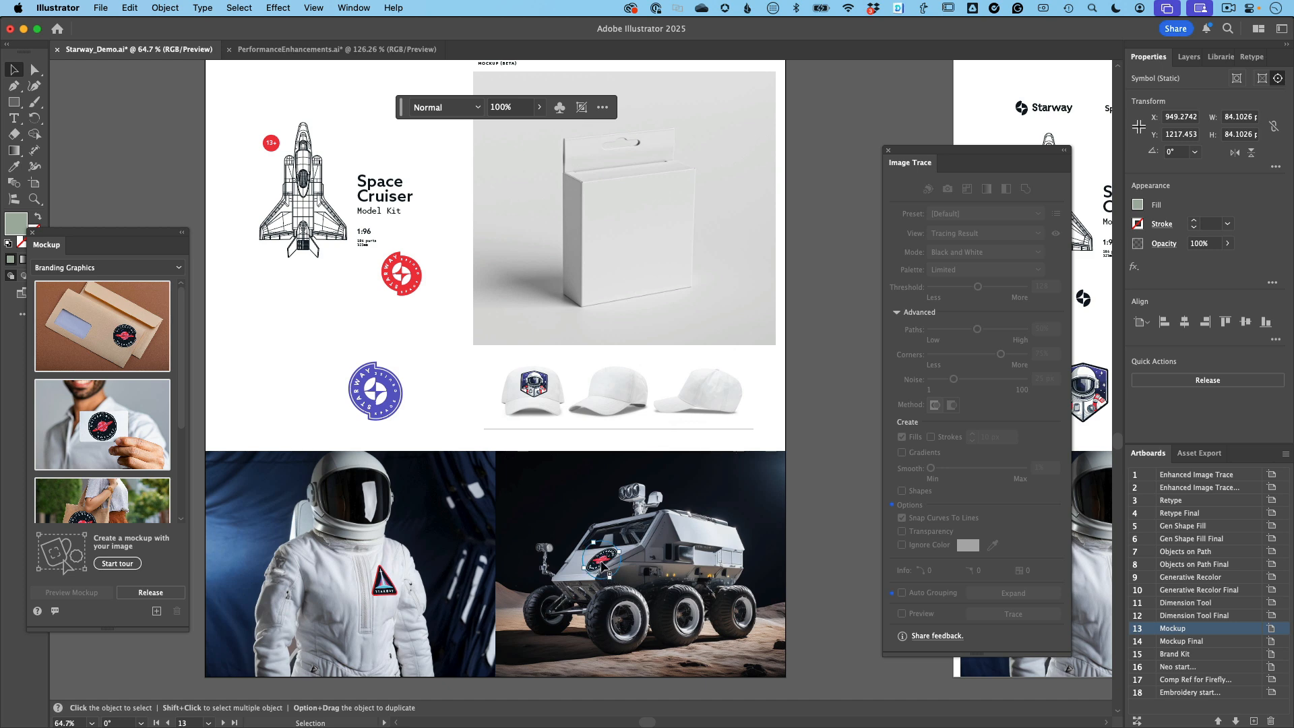
{"action": "mouse_move", "coordinate": [602, 566]}
{"action": "left_mouse_down"}
{"action": "mouse_move", "coordinate": [709, 543]}
{"action": "mouse_move", "coordinate": [574, 571]}
{"action": "mouse_move", "coordinate": [584, 570]}
{"action": "left_mouse_up"}
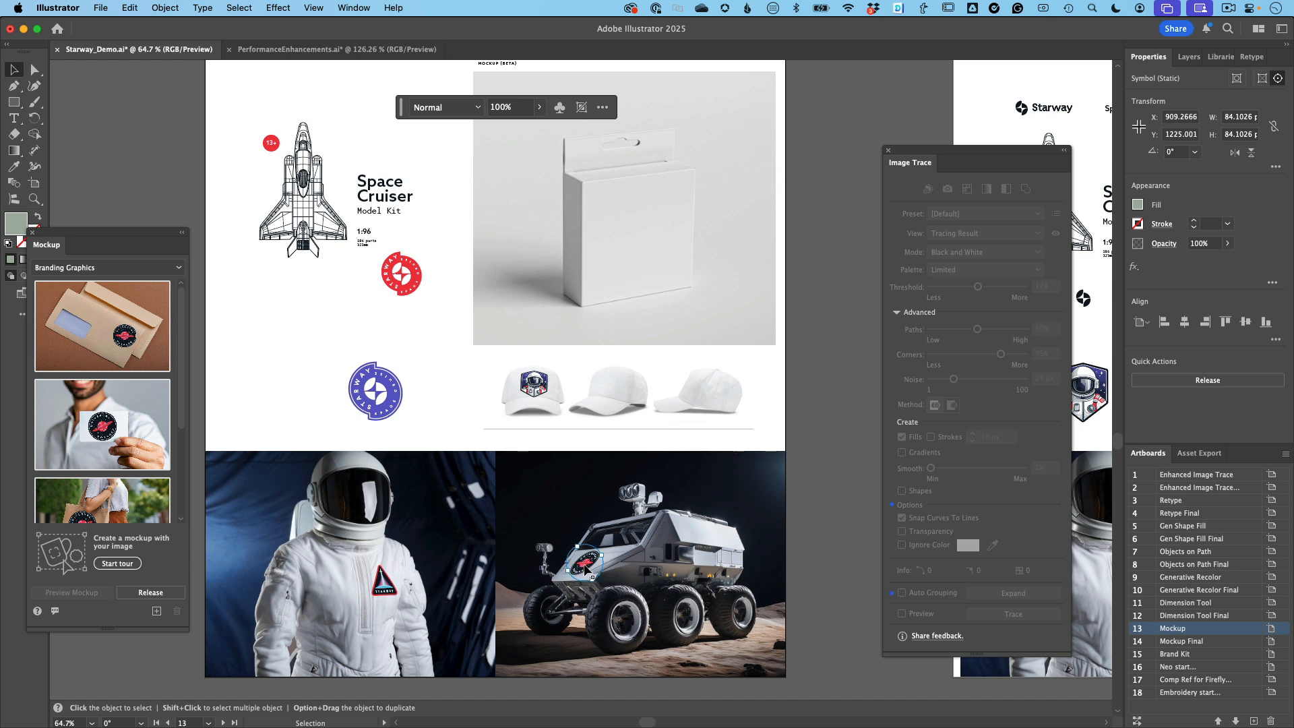
Create a mockup of the Space Cruiser artwork on the white box image, scaled to about 225 × 240 px on the box front.
{"action": "left_click", "coordinate": [341, 192]}
{"action": "left_click", "coordinate": [330, 194]}
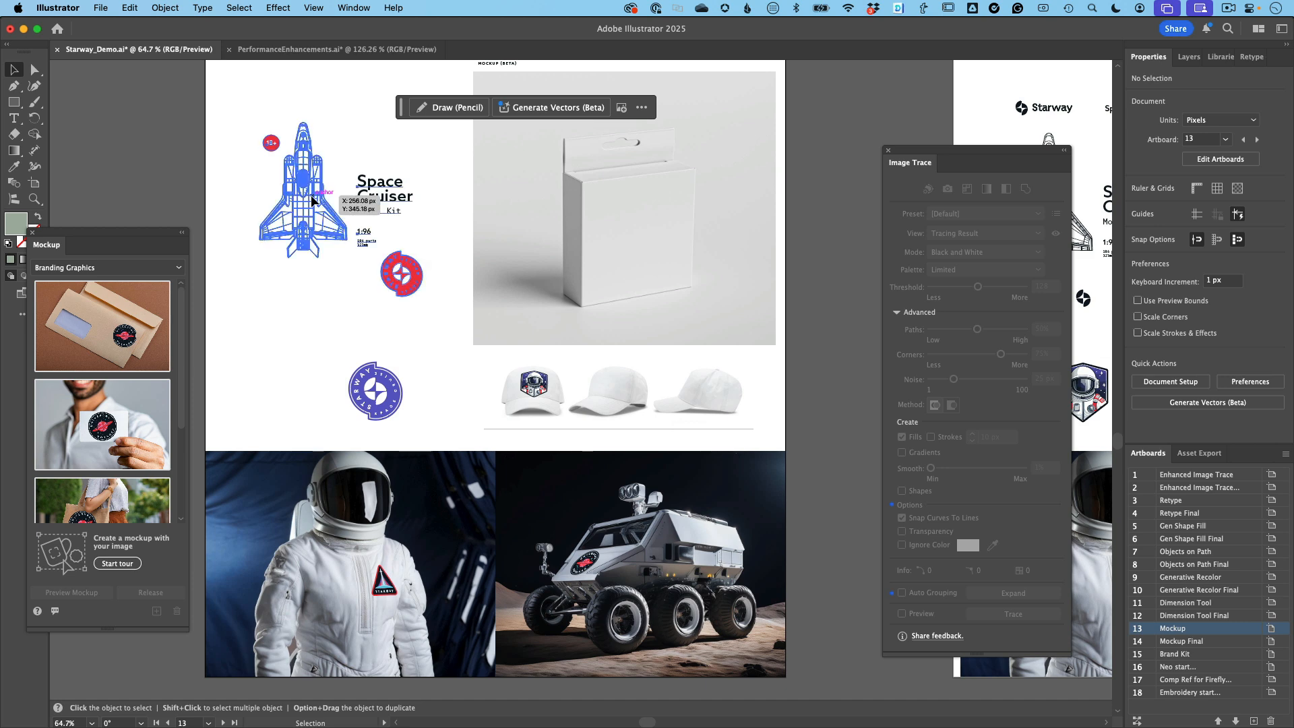
{"action": "left_click", "coordinate": [636, 251], "text": "shift"}
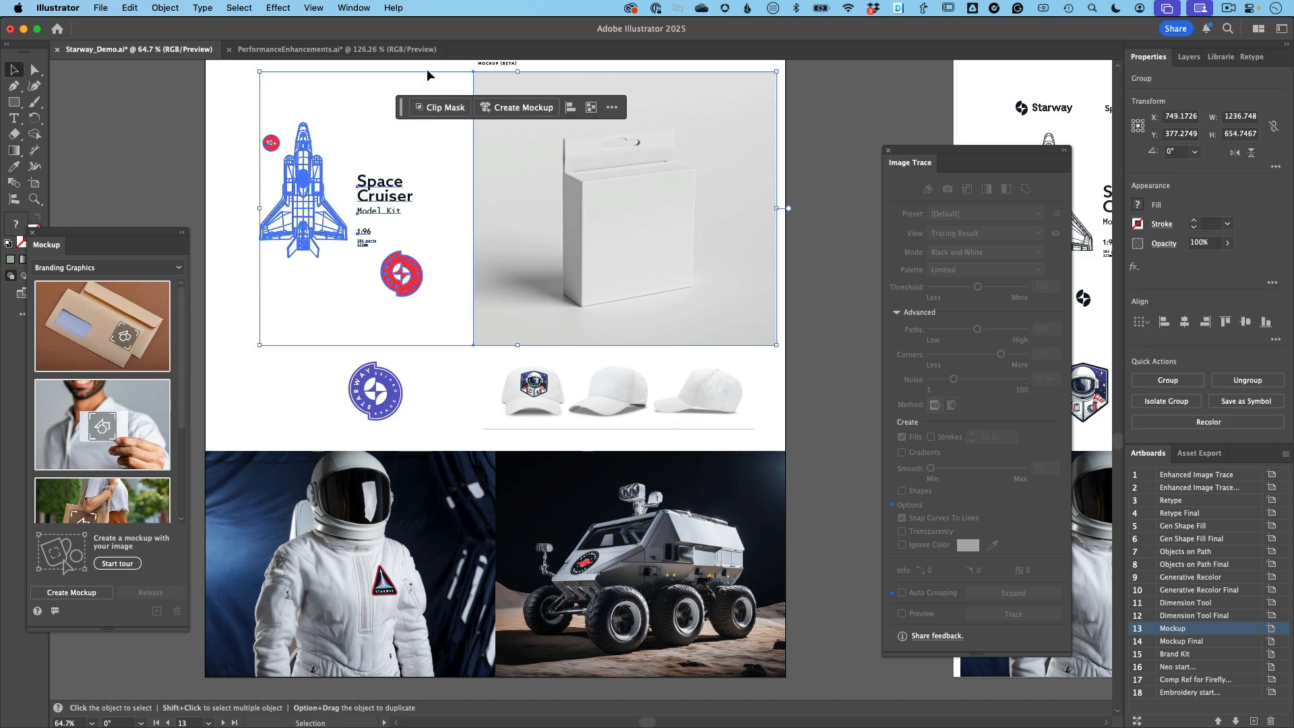
{"action": "left_click", "coordinate": [537, 114]}
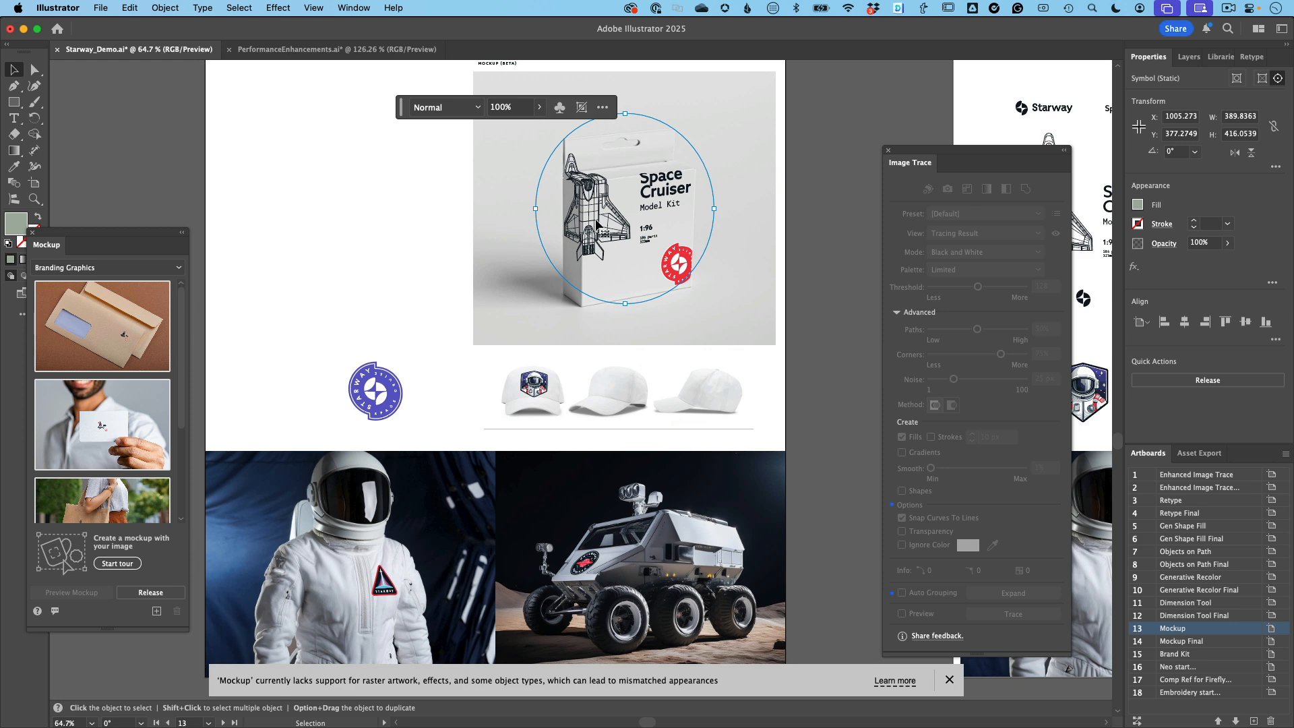
{"action": "left_click_drag", "start_coordinate": [589, 217], "coordinate": [615, 278]}
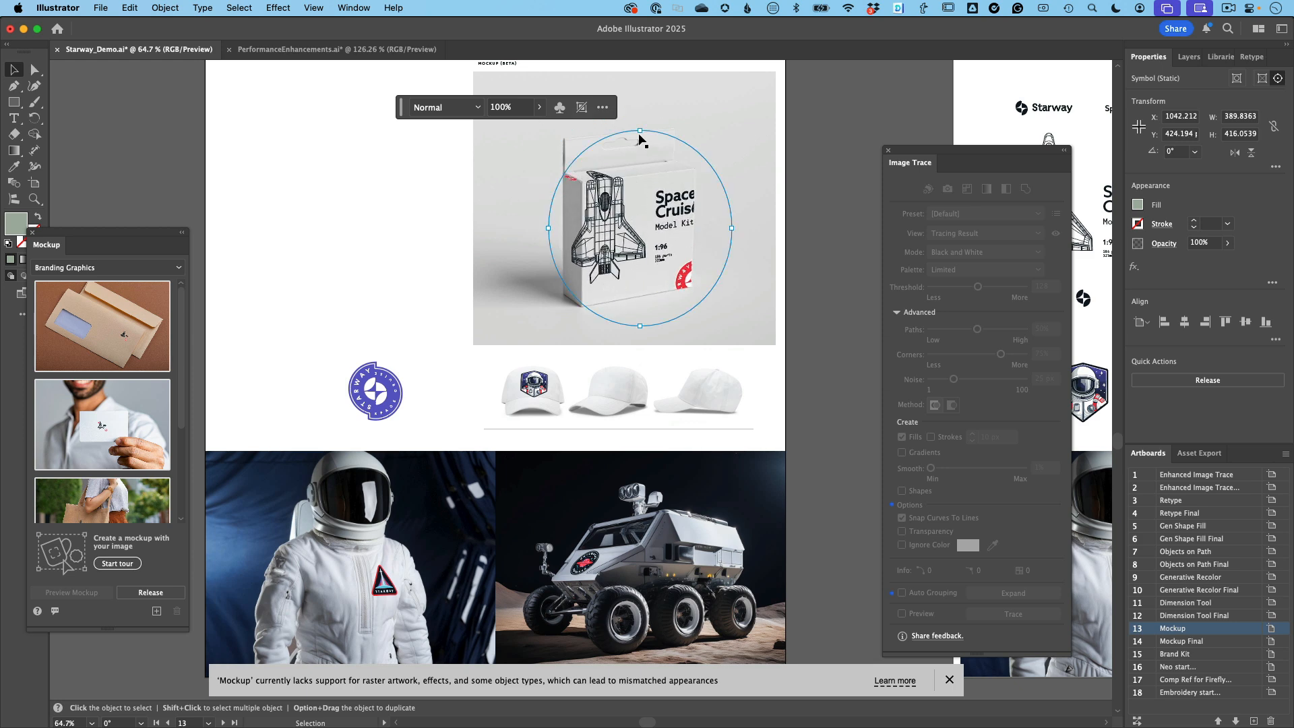
{"action": "left_click_drag", "start_coordinate": [638, 135], "coordinate": [634, 192]}
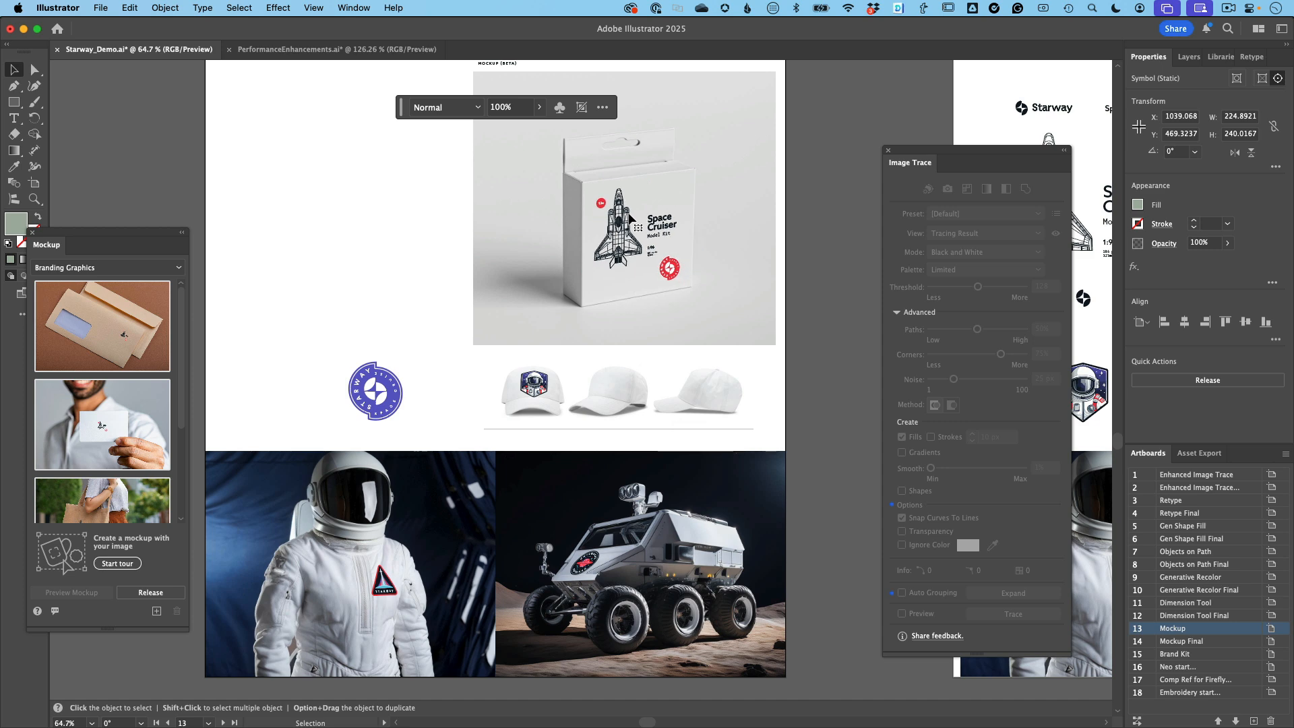
{"action": "left_click", "coordinate": [314, 206]}
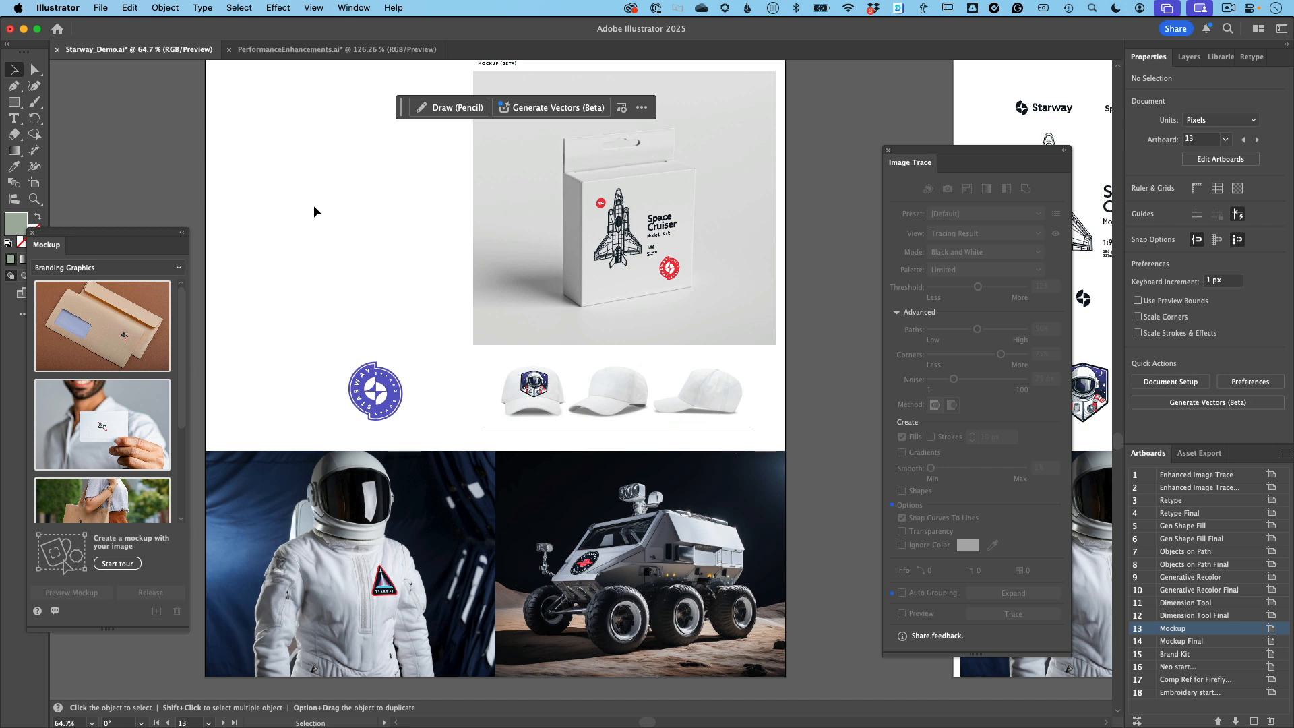
Switch to Adobe Photoshop 2025.
{"action": "key", "text": "super+Tab"}
{"action": "key", "text": "super+Tab"}
{"action": "key", "text": "super+Tab"}
{"action": "key", "text": "super+Tab"}
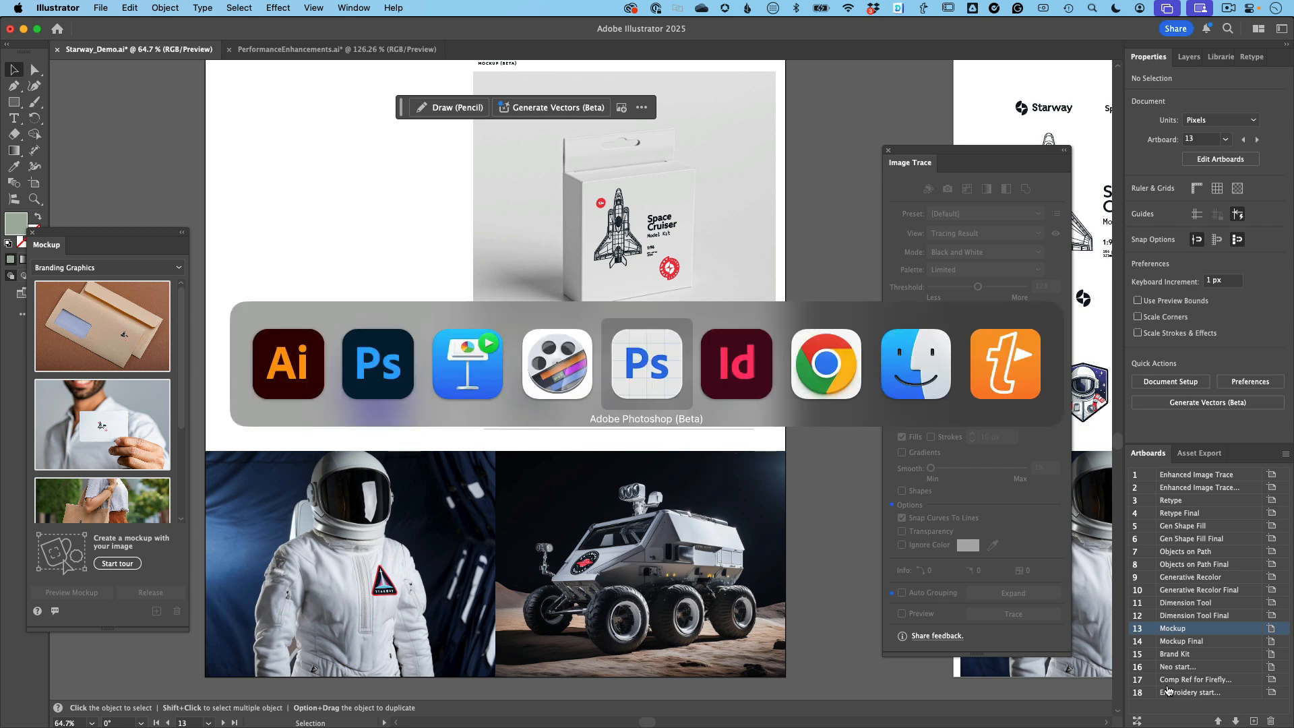
{"action": "key", "text": "super+shift+Tab"}
{"action": "key", "text": "super+shift+Tab"}
{"action": "key", "text": "super+shift+Tab"}
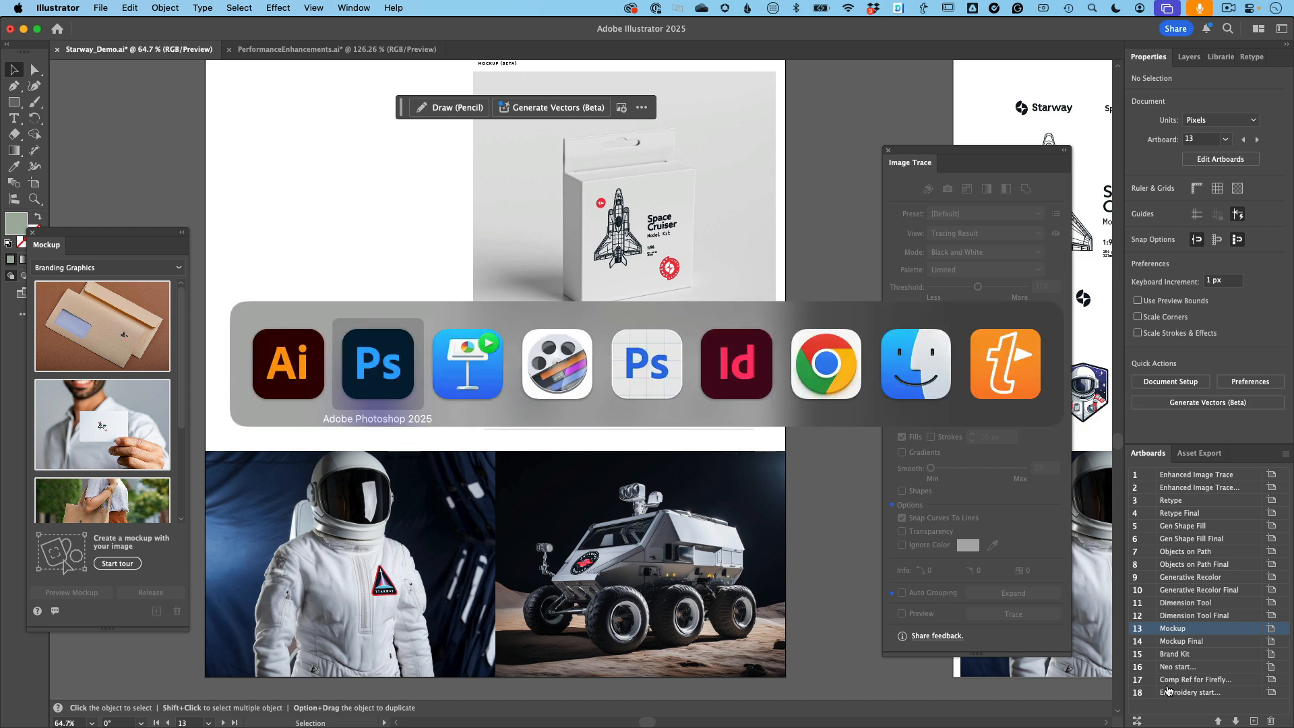
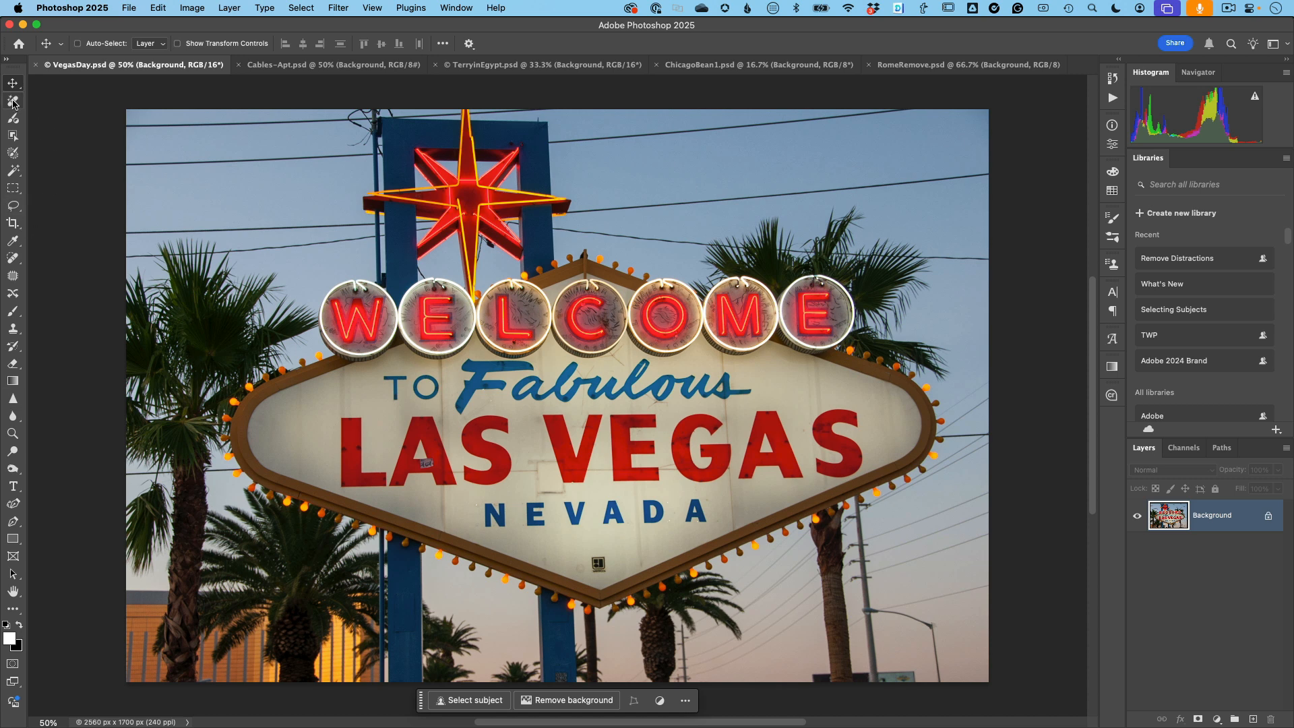
Remove the wires and cables from VegasDay.psd with the Remove tool's Find distractions option.
{"action": "left_click", "coordinate": [13, 102]}
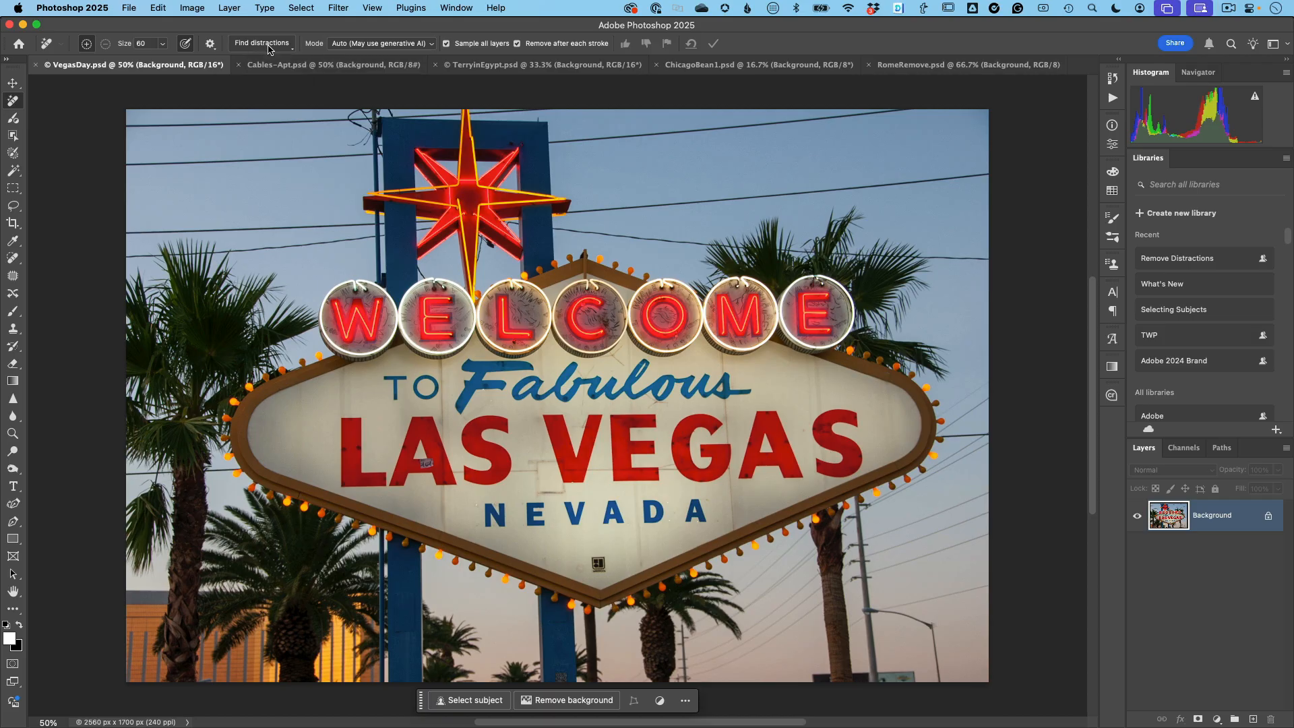
{"action": "left_click", "coordinate": [321, 32]}
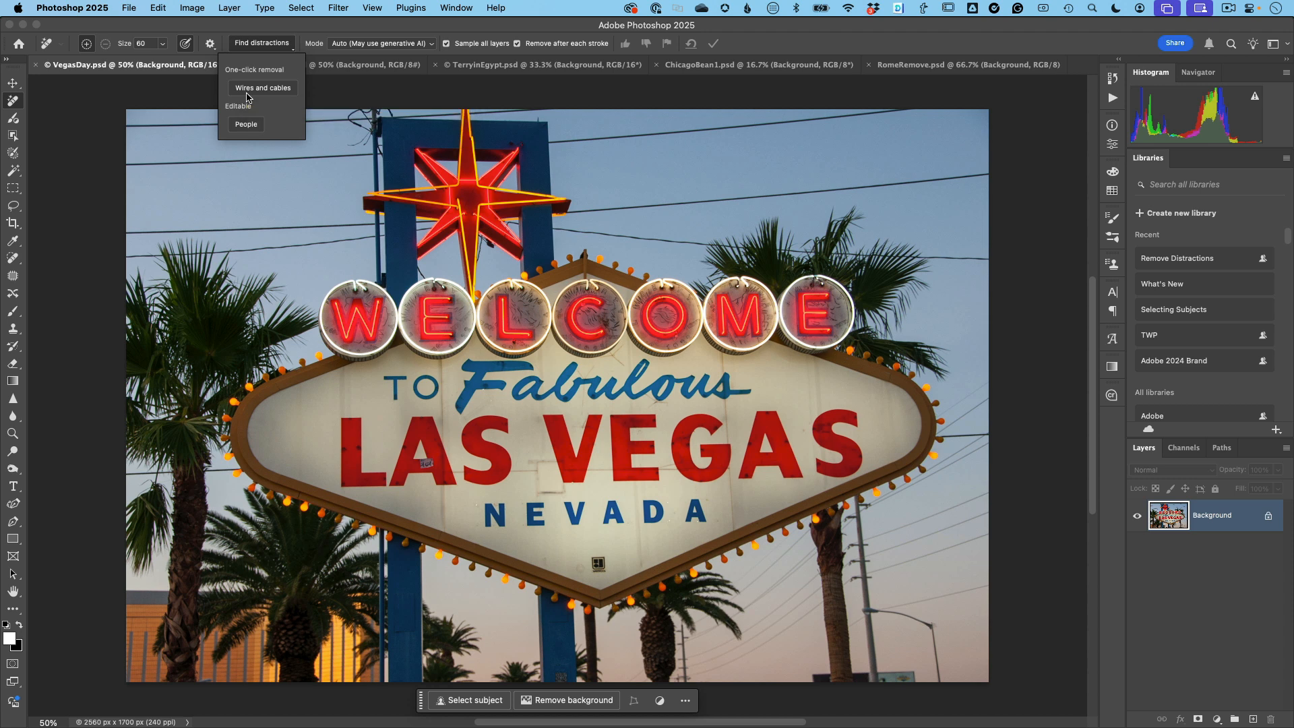
{"action": "left_click", "coordinate": [252, 89]}
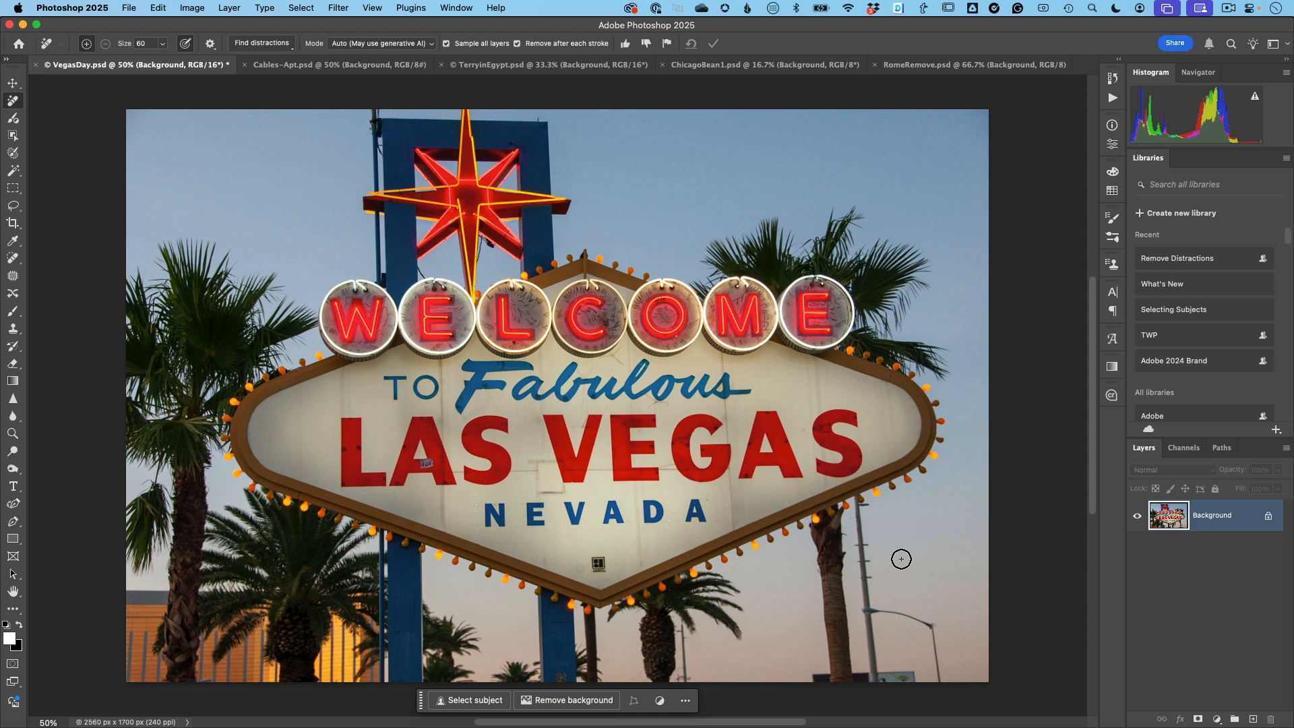
Compare the Las Vegas sign photo before and after the wire removal by undoing and redoing it, ending with the removal applied.
{"action": "key", "text": "super+z"}
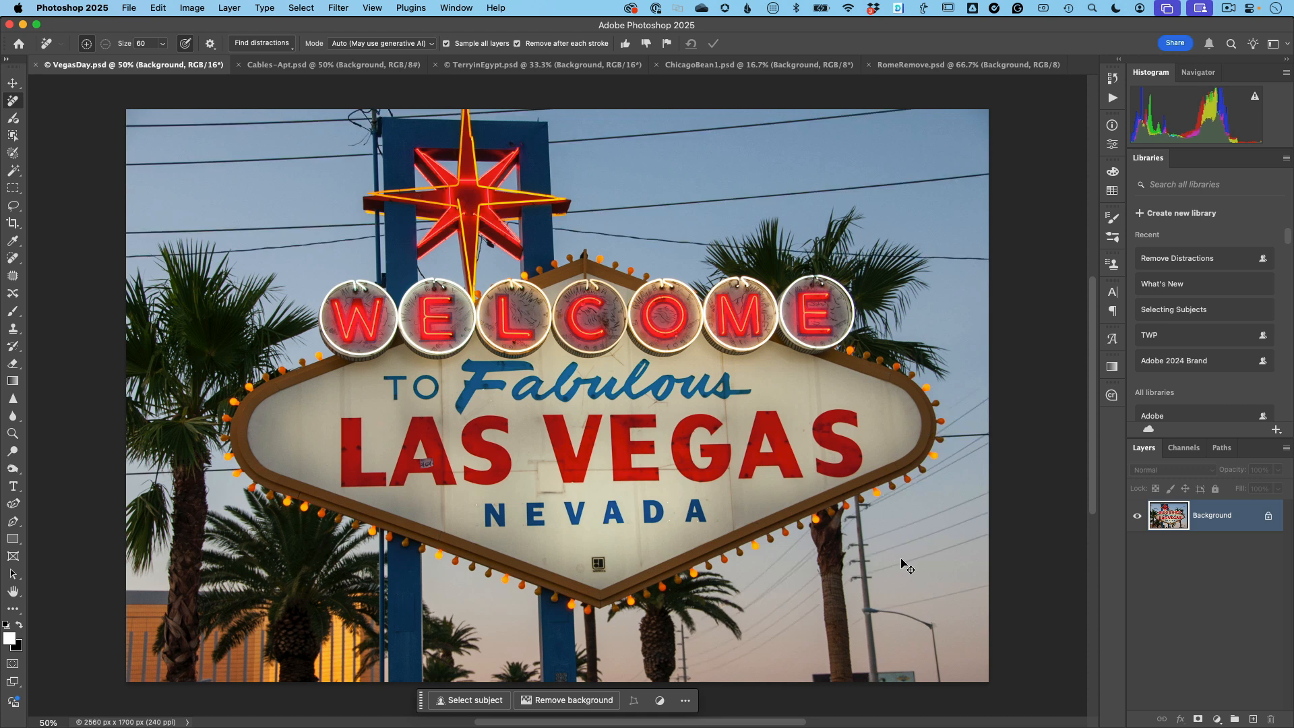
{"action": "key", "text": "super+shift+z"}
{"action": "key", "text": "super+z"}
{"action": "key", "text": "super+shift+z"}
{"action": "key", "text": "super+z"}
{"action": "key", "text": "super+shift+z"}
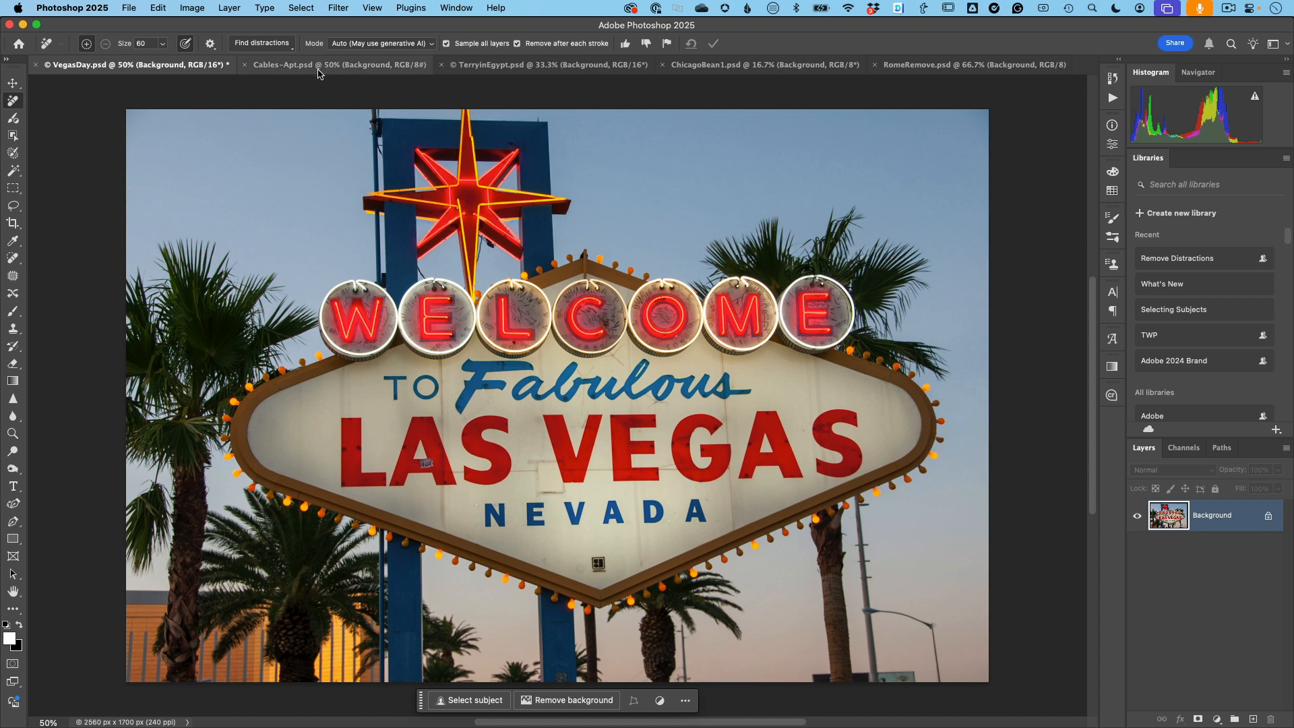
In Cables-Apt.psd, add a new layer and remove the wires and cables onto it with Find distractions.
{"action": "left_click", "coordinate": [318, 66]}
{"action": "left_click", "coordinate": [1252, 719]}
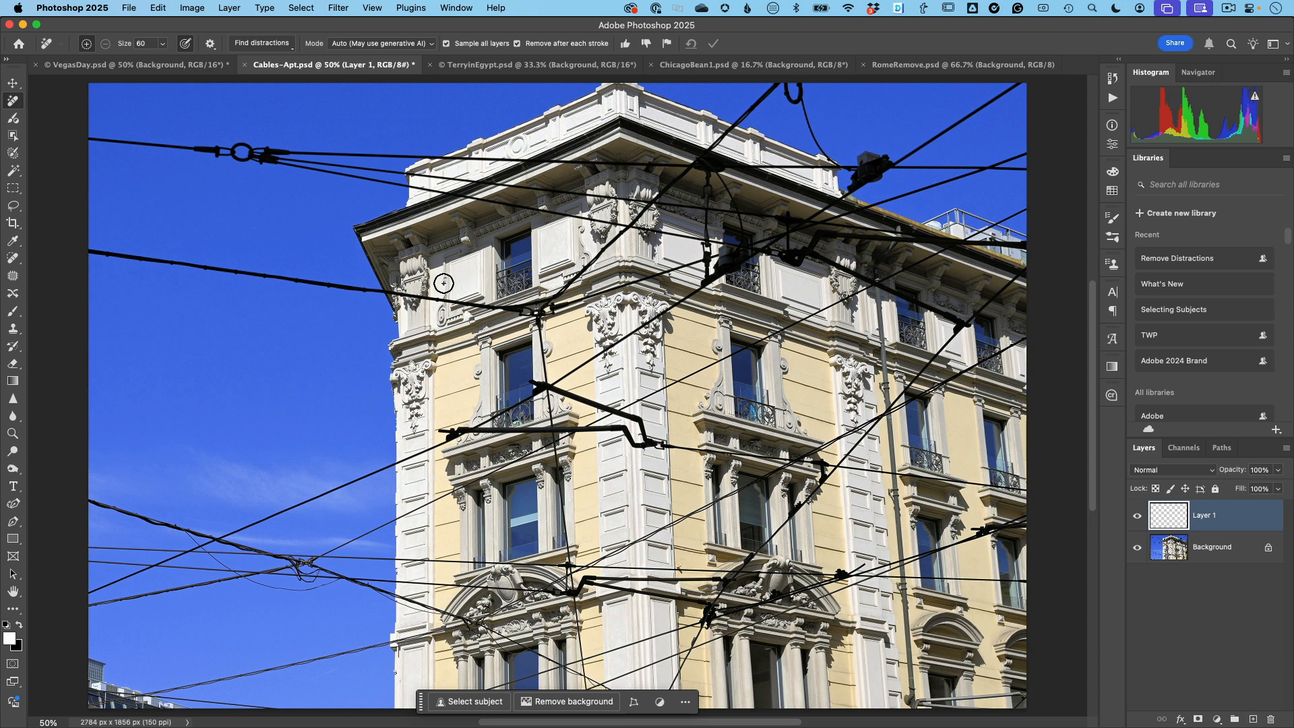
{"action": "left_click", "coordinate": [257, 45]}
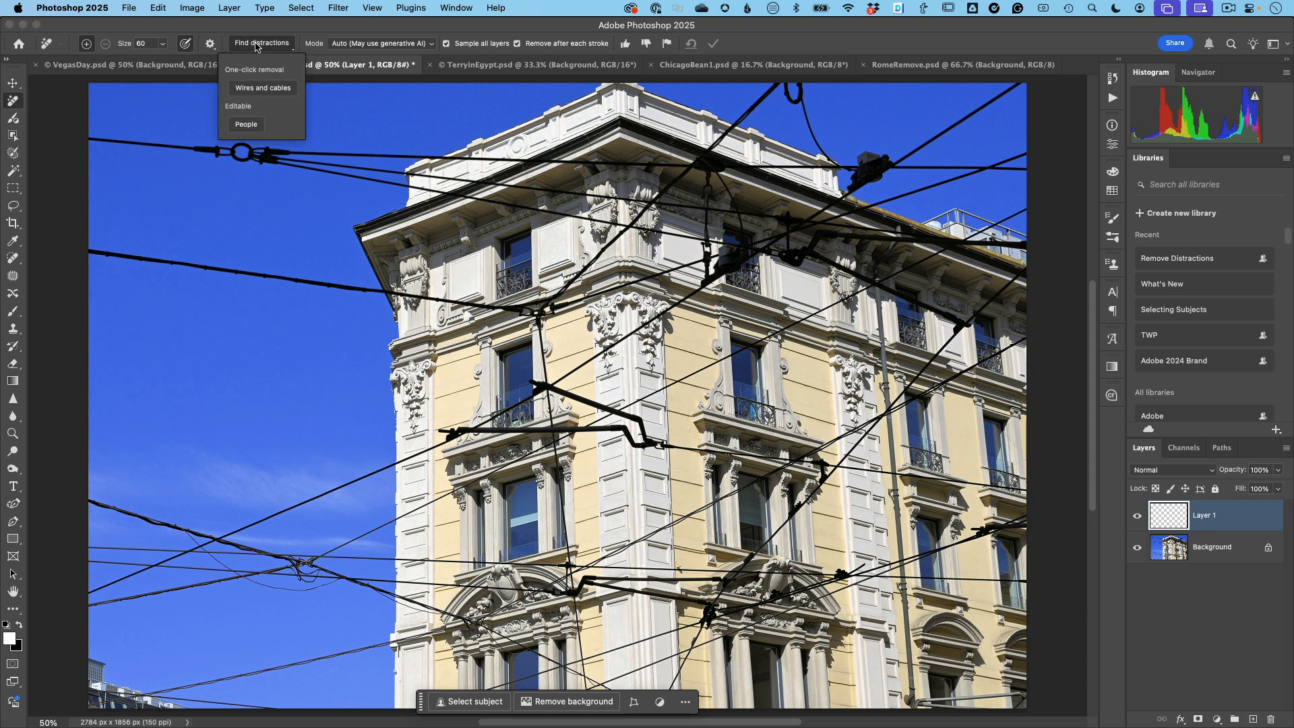
{"action": "left_click", "coordinate": [257, 94]}
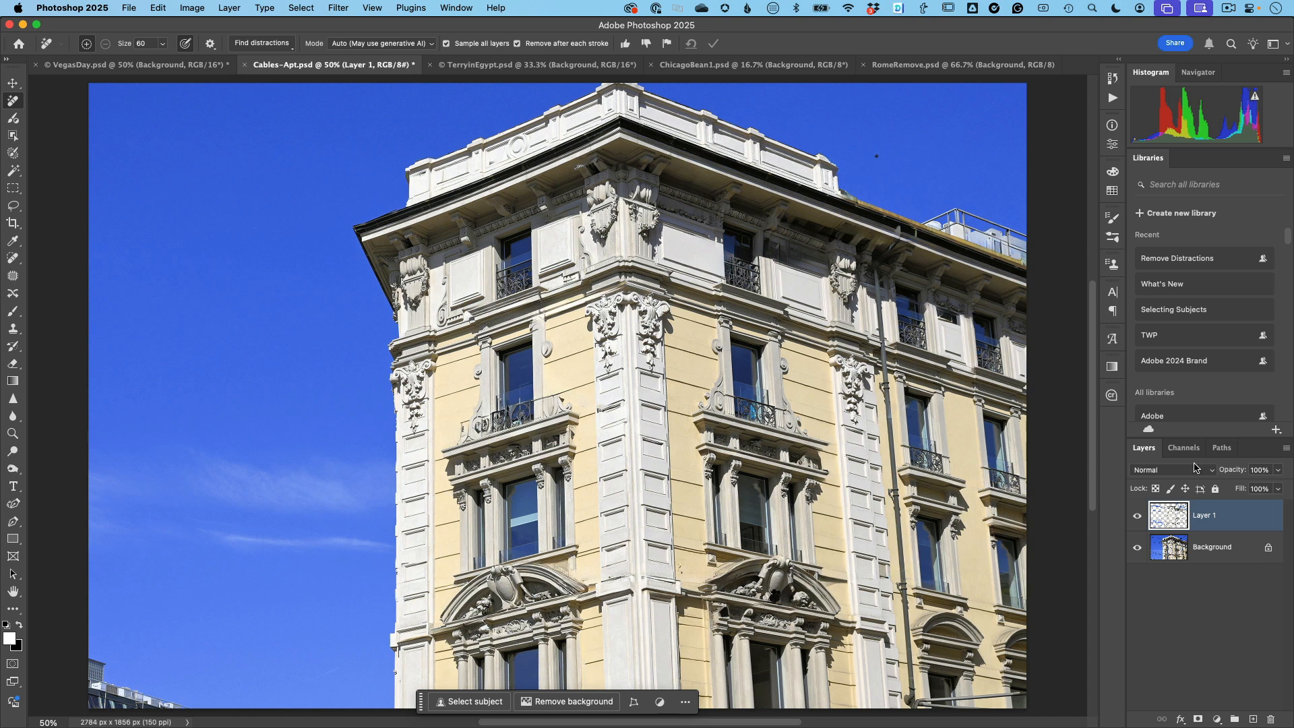
Compare the apartment building with and without its cables by toggling Layer 1's visibility, leaving the layer shown.
{"action": "left_click", "coordinate": [1139, 521]}
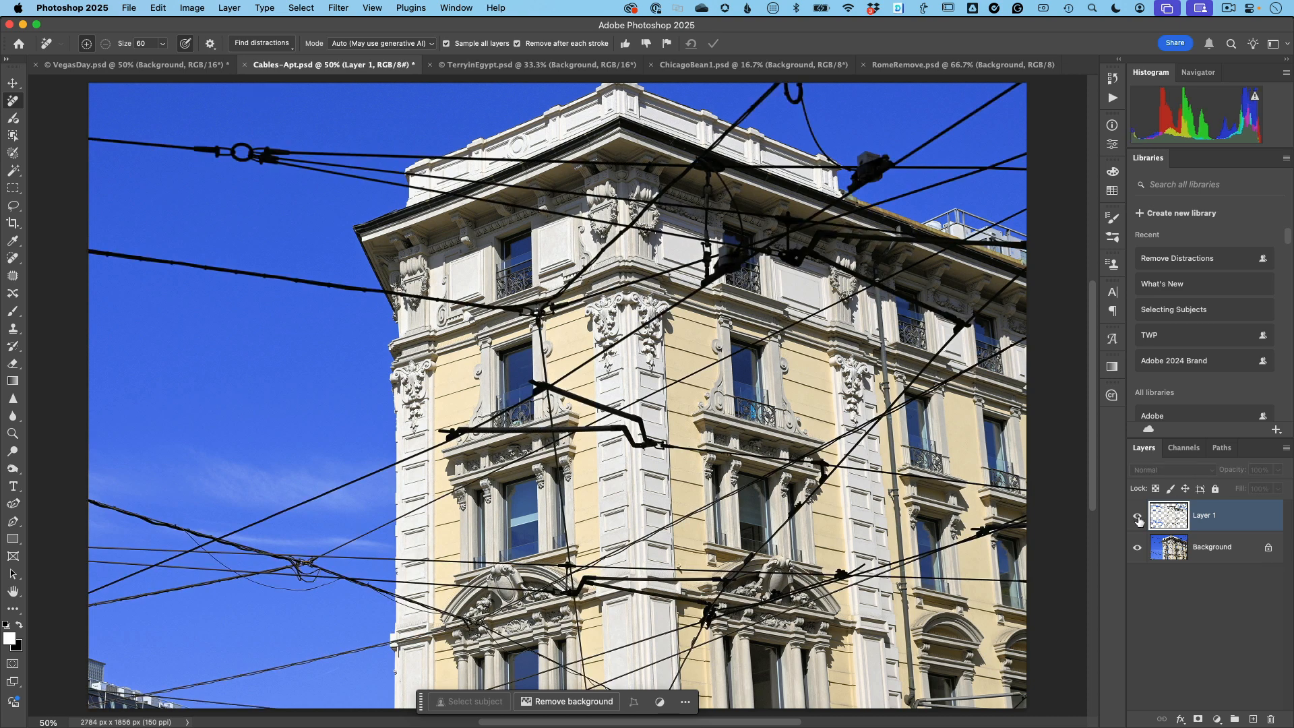
{"action": "left_click", "coordinate": [1139, 520]}
{"action": "left_click", "coordinate": [1139, 520]}
{"action": "left_click", "coordinate": [1139, 520]}
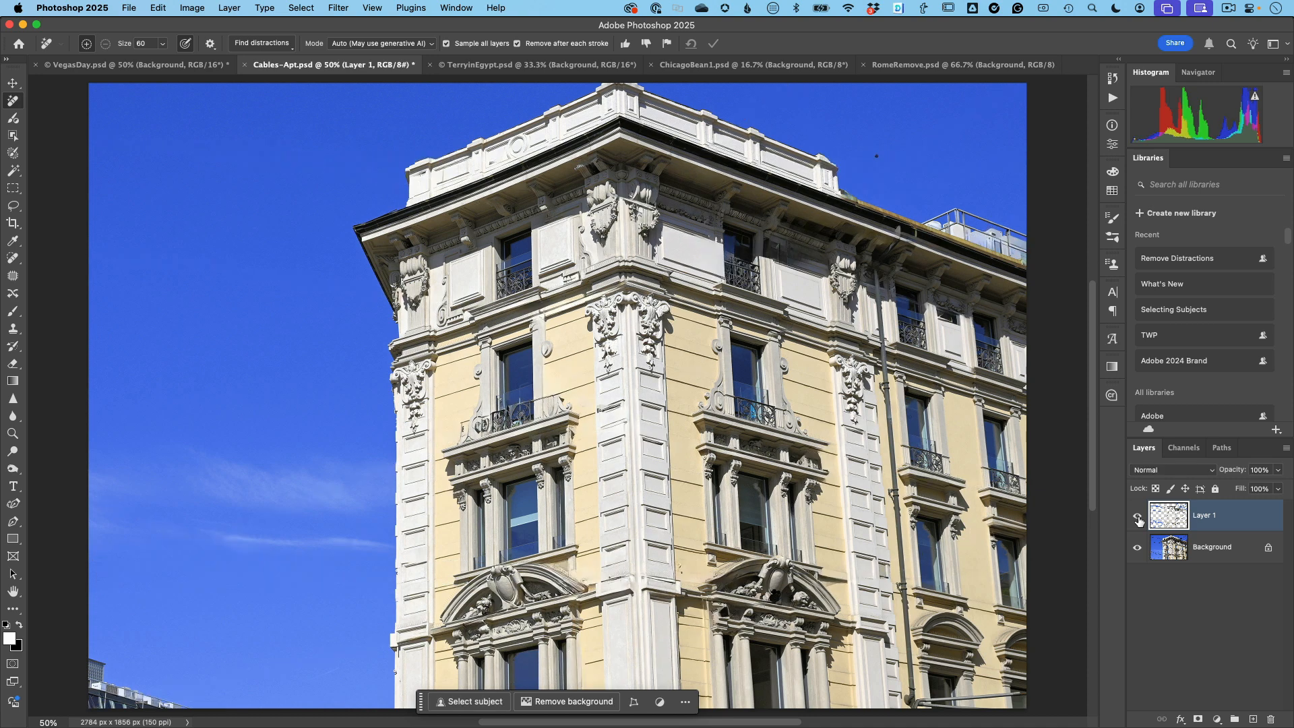
{"action": "left_click", "coordinate": [1139, 520]}
{"action": "left_click", "coordinate": [1139, 520]}
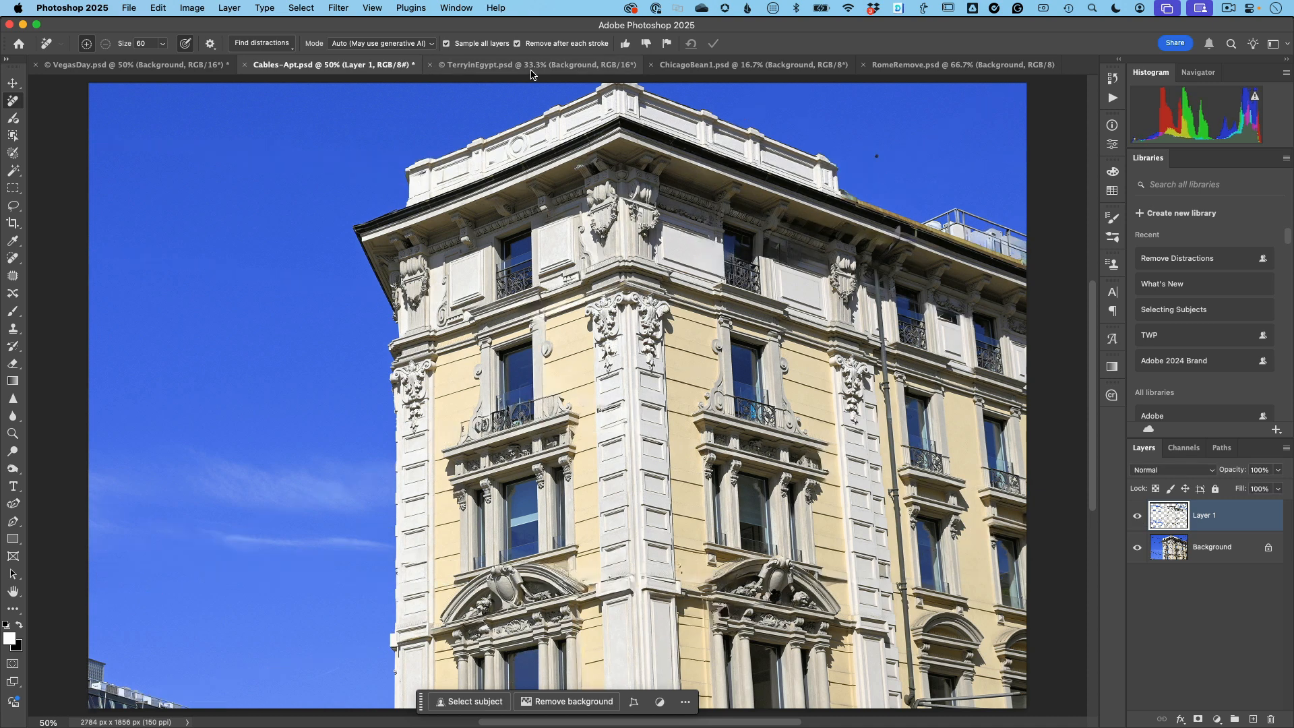
In the Egypt Sphinx photo, add a new layer, detect the background people with Find distractions and apply their removal.
{"action": "left_click", "coordinate": [531, 65]}
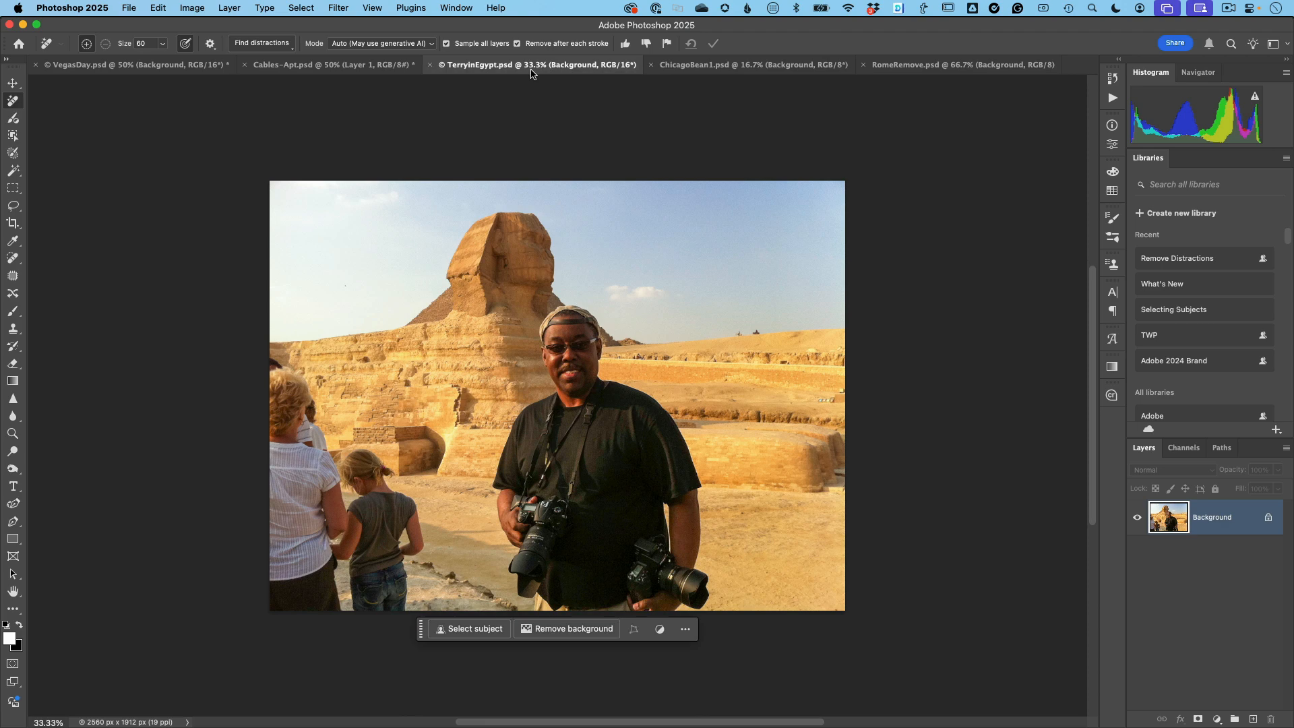
{"action": "key", "text": "super+0"}
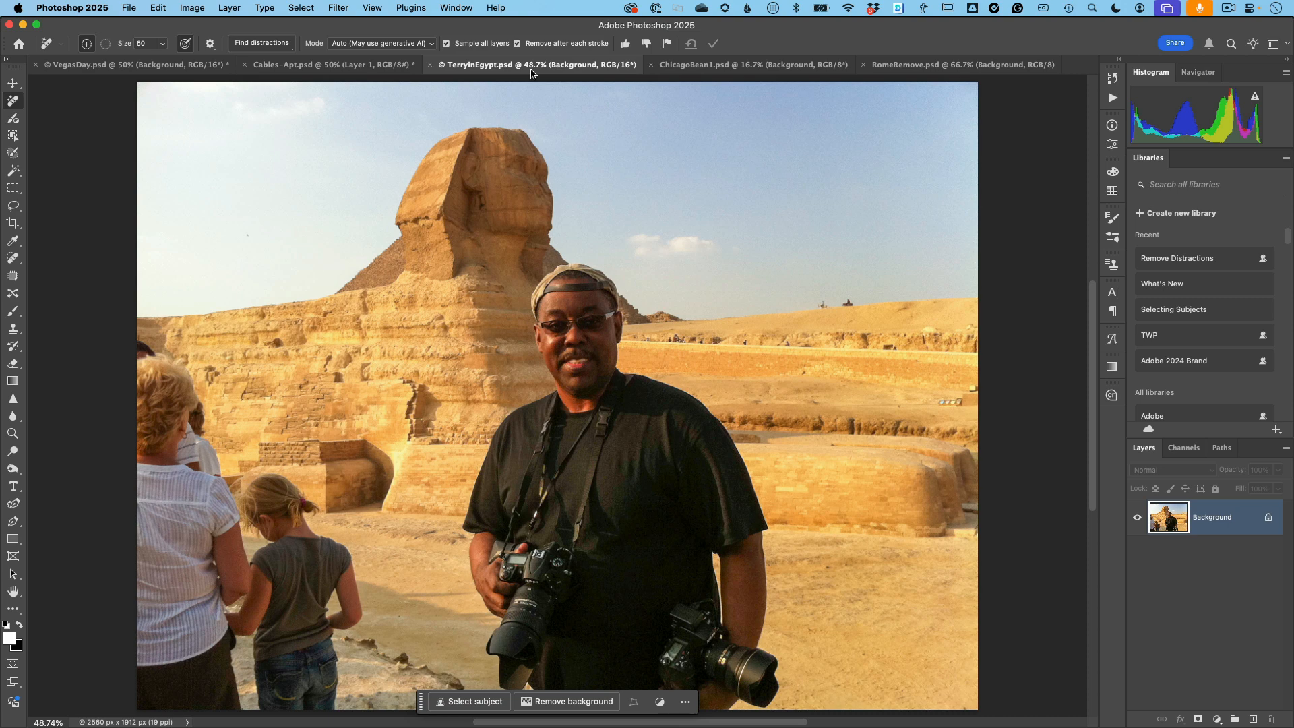
{"action": "left_click", "coordinate": [264, 44]}
{"action": "left_click", "coordinate": [265, 44]}
{"action": "left_click", "coordinate": [1252, 719]}
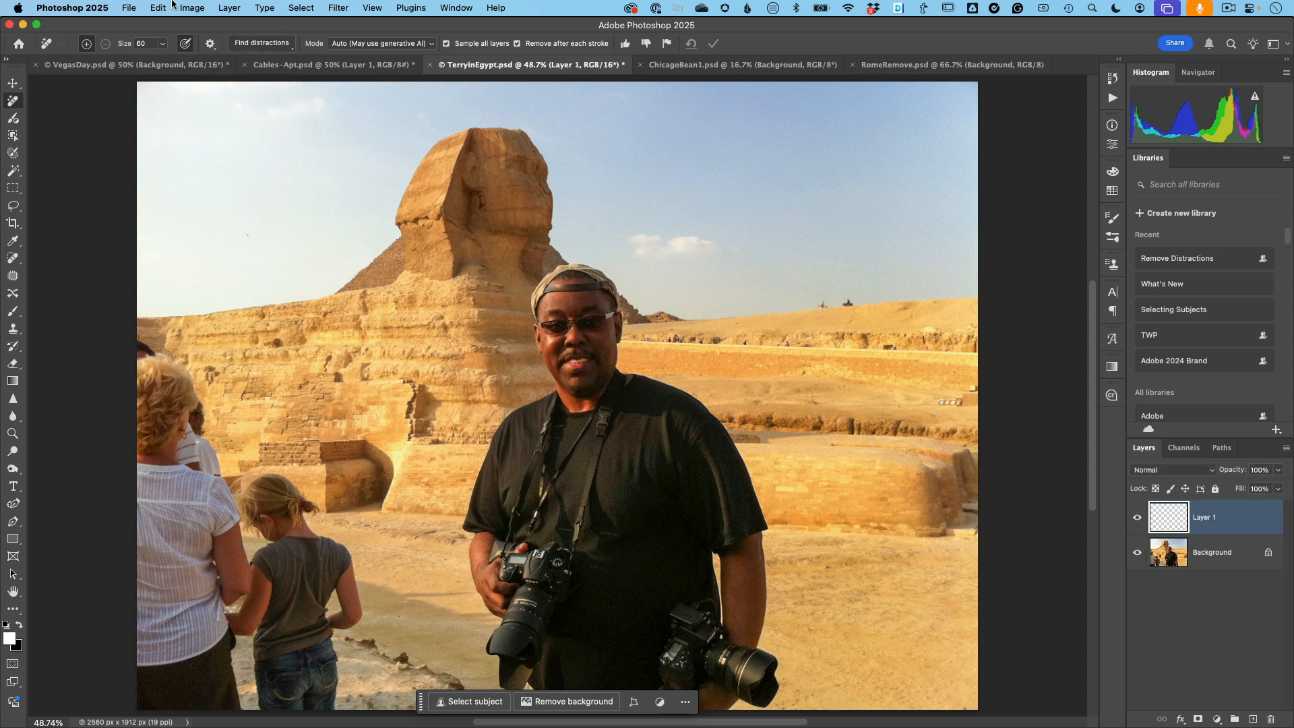
{"action": "left_click", "coordinate": [249, 46]}
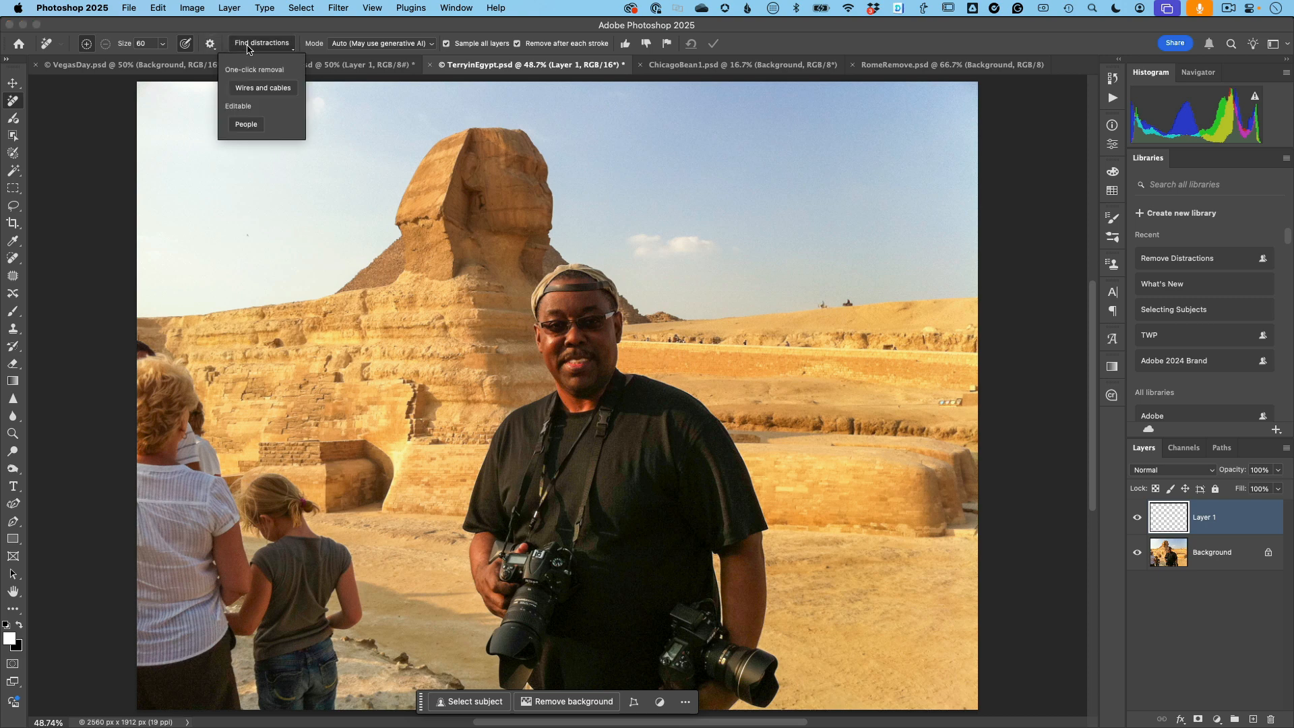
{"action": "left_click", "coordinate": [247, 125]}
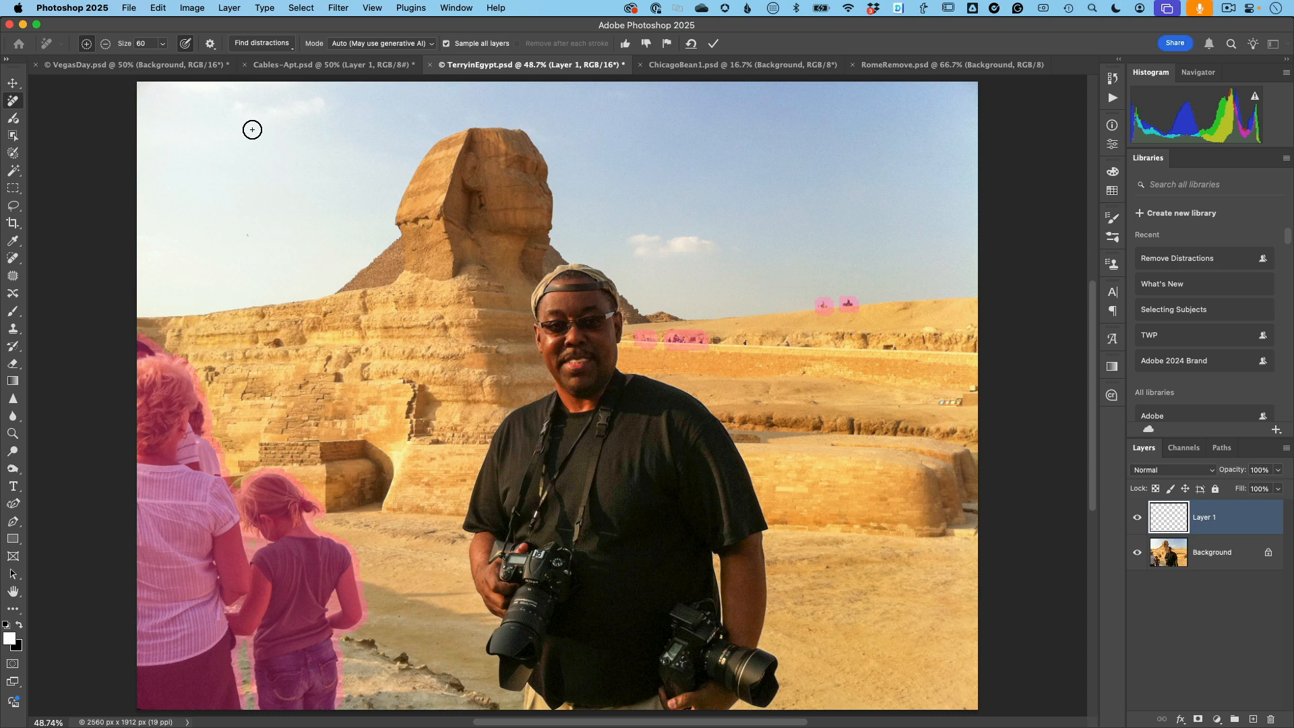
{"action": "left_click", "coordinate": [714, 45]}
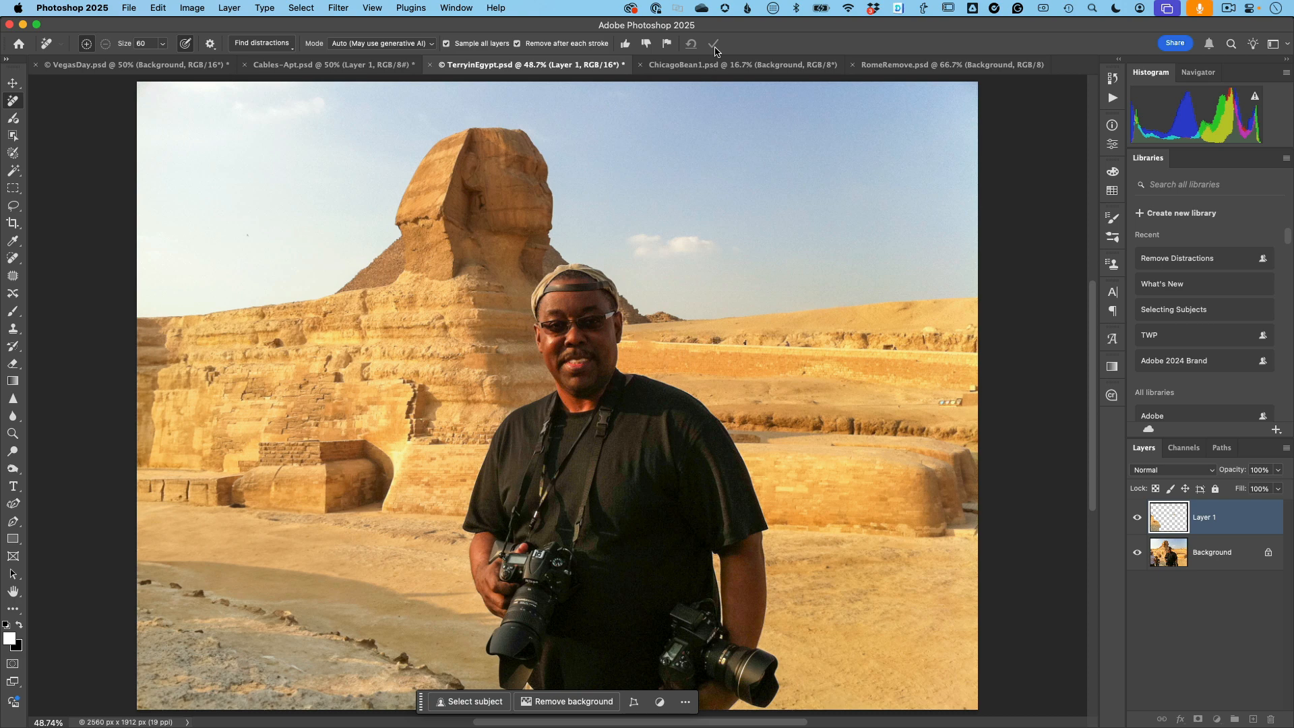
In ChicagoBean1.psd, add a new layer and detect the people with Find distractions.
{"action": "left_click", "coordinate": [721, 67]}
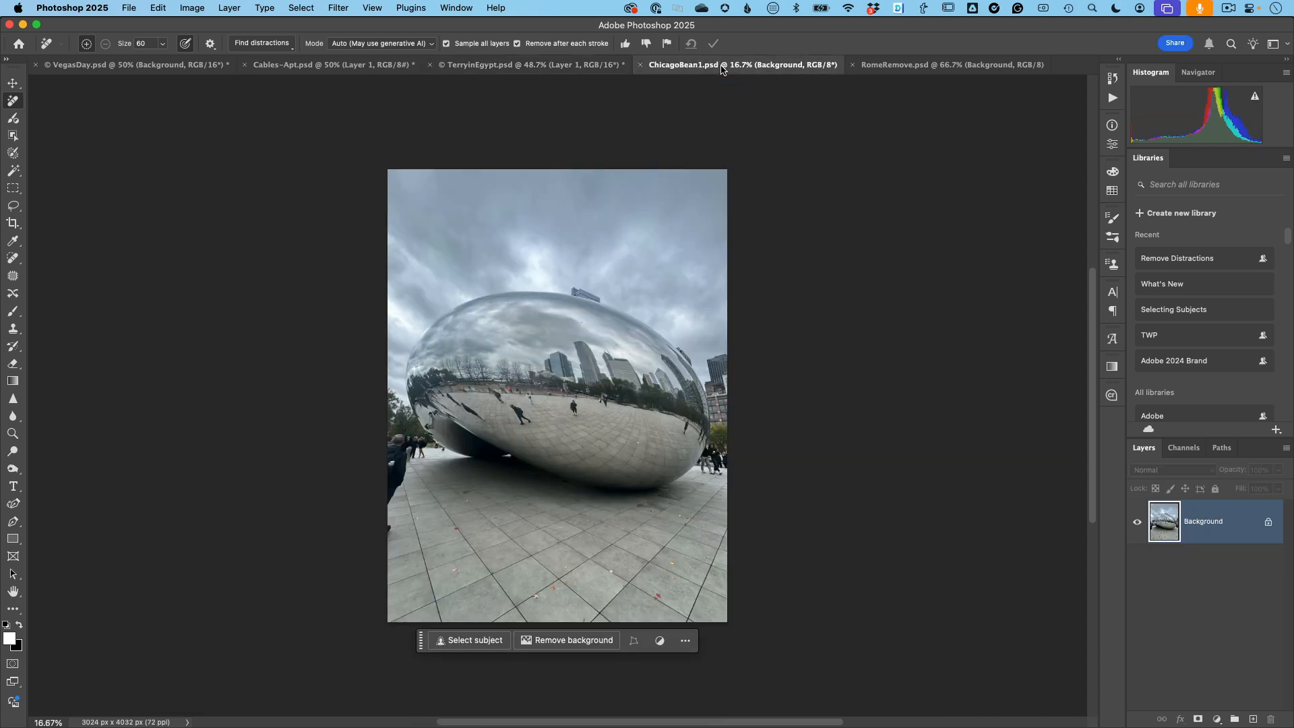
{"action": "key", "text": "super+0"}
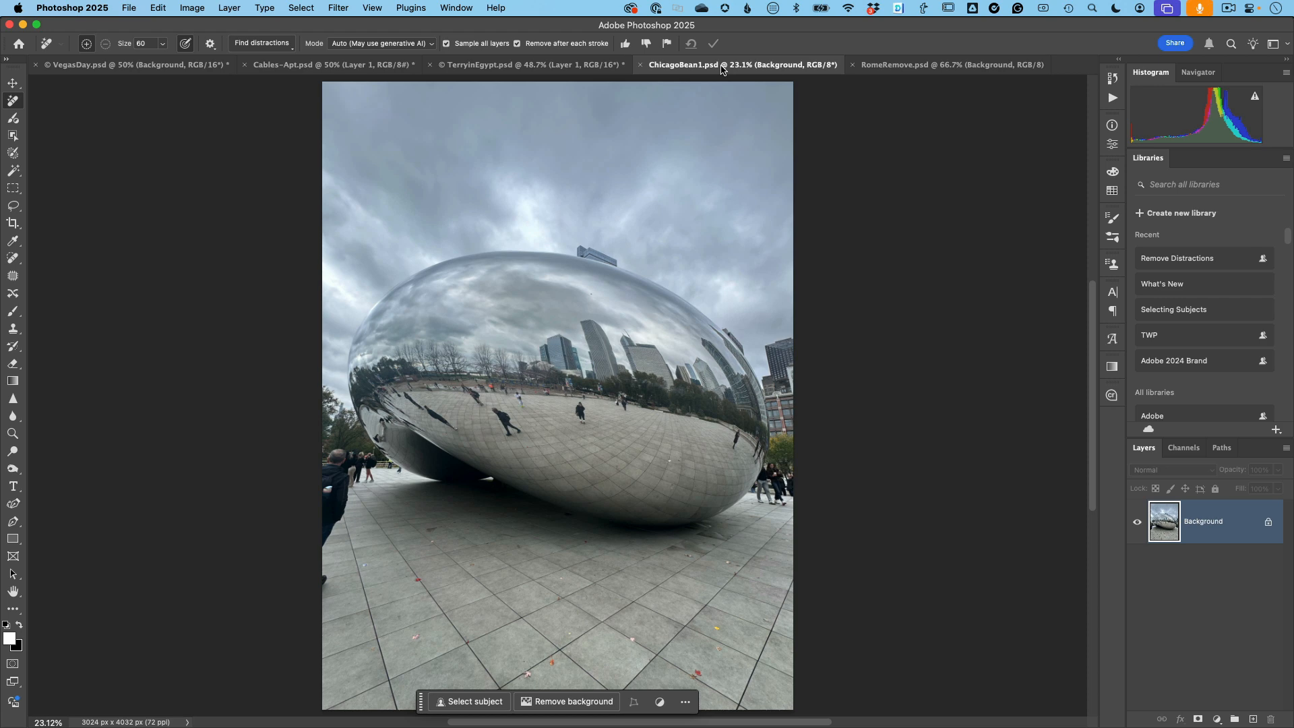
{"action": "left_click", "coordinate": [1253, 719]}
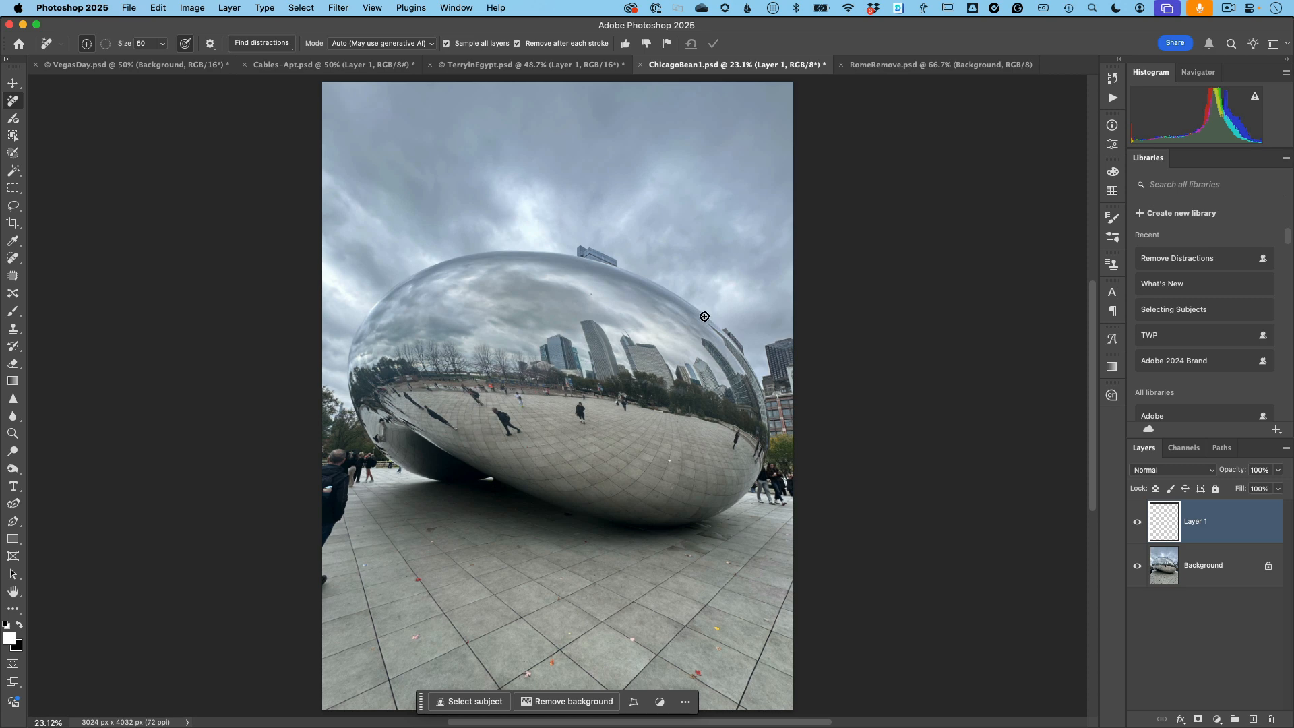
{"action": "left_click", "coordinate": [248, 46]}
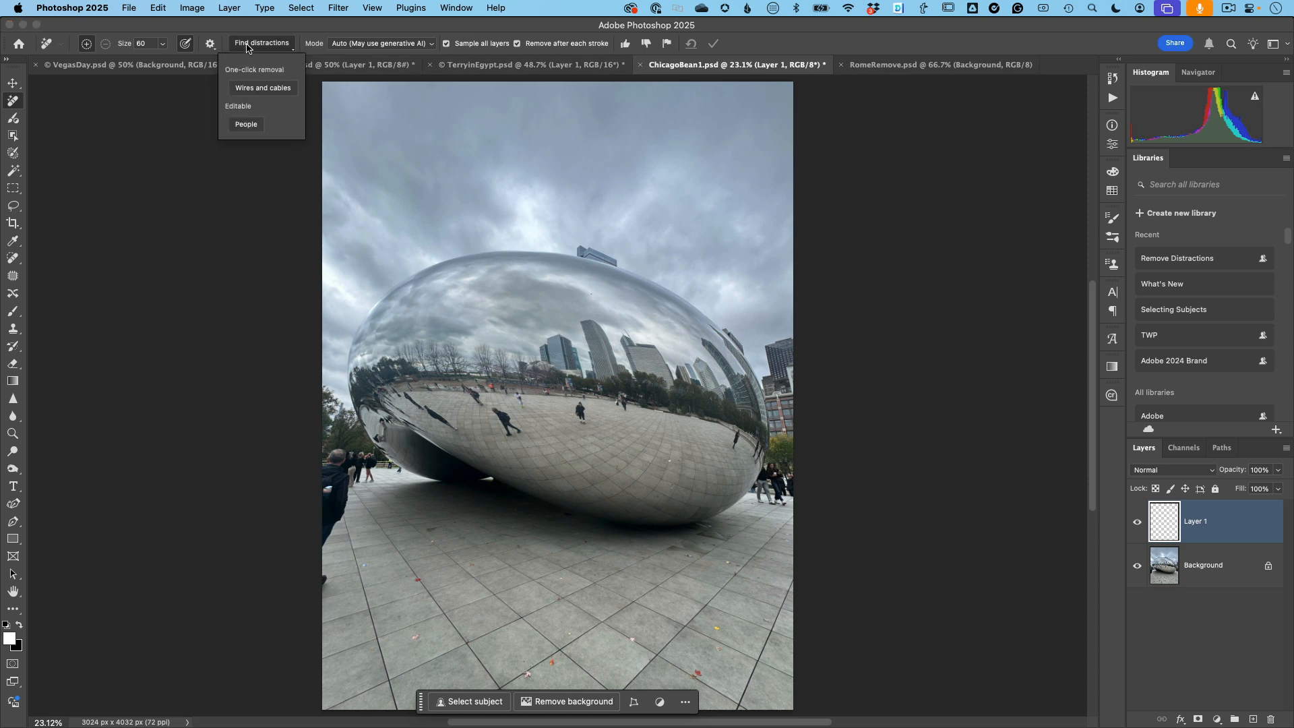
{"action": "left_click", "coordinate": [246, 123]}
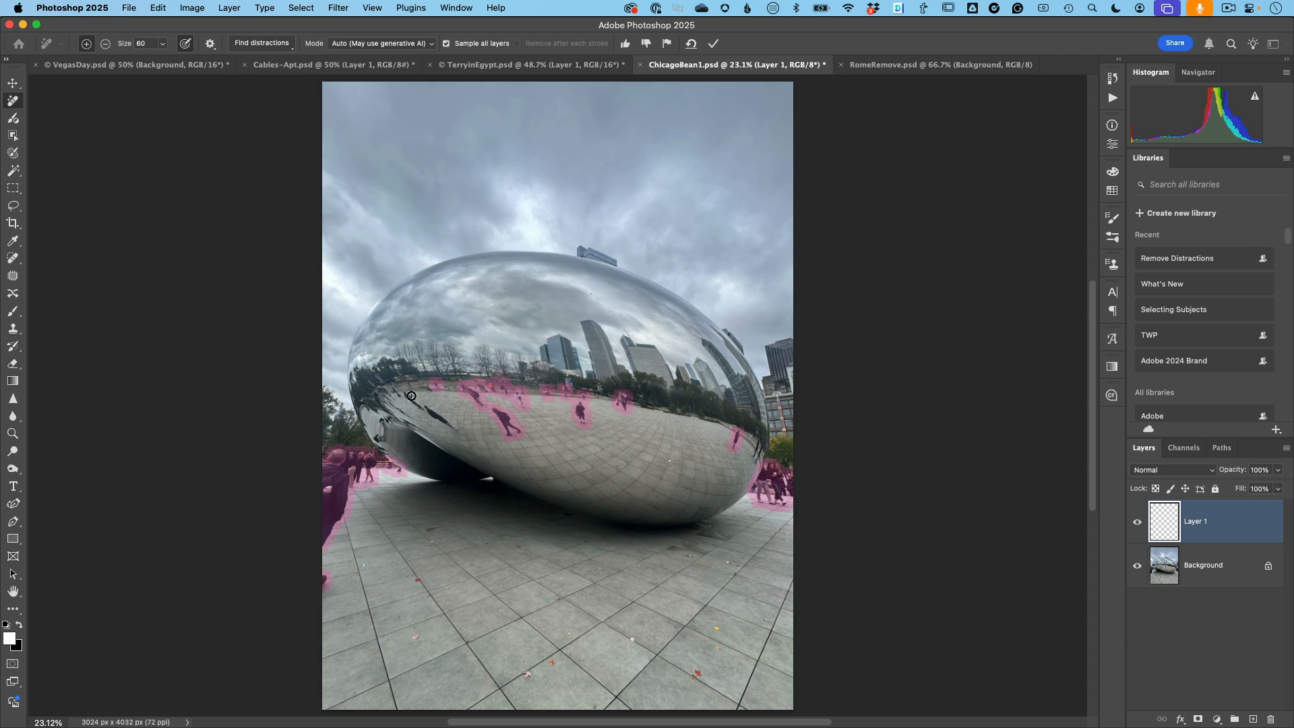
Add the missed reflections along the Bean's edges to the removal overlay and subtract the lone reflected figure near its center.
{"action": "mouse_move", "coordinate": [458, 431]}
{"action": "left_mouse_down"}
{"action": "mouse_move", "coordinate": [428, 414]}
{"action": "mouse_move", "coordinate": [447, 428]}
{"action": "mouse_move", "coordinate": [390, 390]}
{"action": "mouse_move", "coordinate": [390, 412]}
{"action": "mouse_move", "coordinate": [414, 423]}
{"action": "mouse_move", "coordinate": [399, 406]}
{"action": "mouse_move", "coordinate": [380, 442]}
{"action": "mouse_move", "coordinate": [395, 416]}
{"action": "left_mouse_up"}
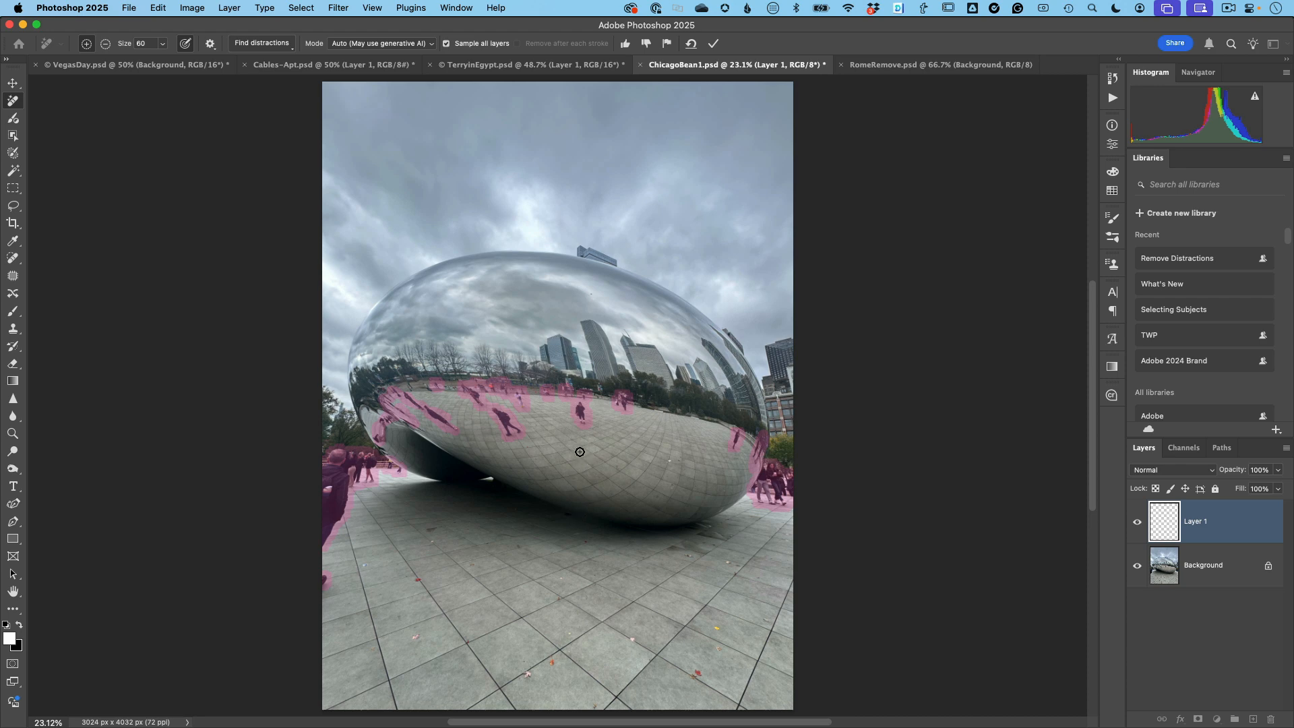
{"action": "key", "text": "alt"}
{"action": "mouse_move", "coordinate": [583, 421]}
{"action": "left_mouse_down"}
{"action": "mouse_move", "coordinate": [572, 408]}
{"action": "mouse_move", "coordinate": [587, 405]}
{"action": "mouse_move", "coordinate": [586, 424]}
{"action": "left_mouse_up"}
Mark the scattered leaves and specks on the plaza pavement, then apply the removal to all marked areas.
{"action": "left_click_drag", "start_coordinate": [682, 669], "coordinate": [695, 673]}
{"action": "left_click_drag", "start_coordinate": [721, 629], "coordinate": [709, 626]}
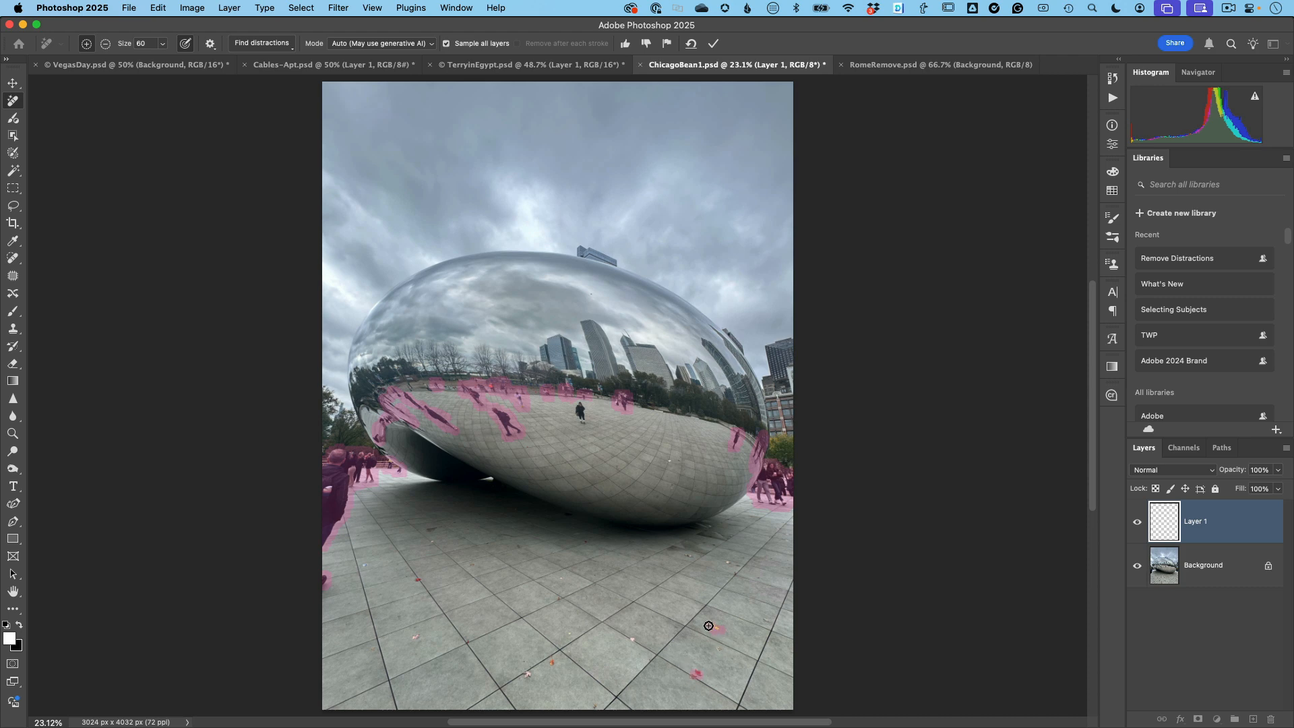
{"action": "left_click", "coordinate": [632, 638]}
{"action": "left_click", "coordinate": [551, 663]}
{"action": "left_click", "coordinate": [449, 644]}
{"action": "left_click", "coordinate": [417, 636]}
{"action": "left_click", "coordinate": [418, 577]}
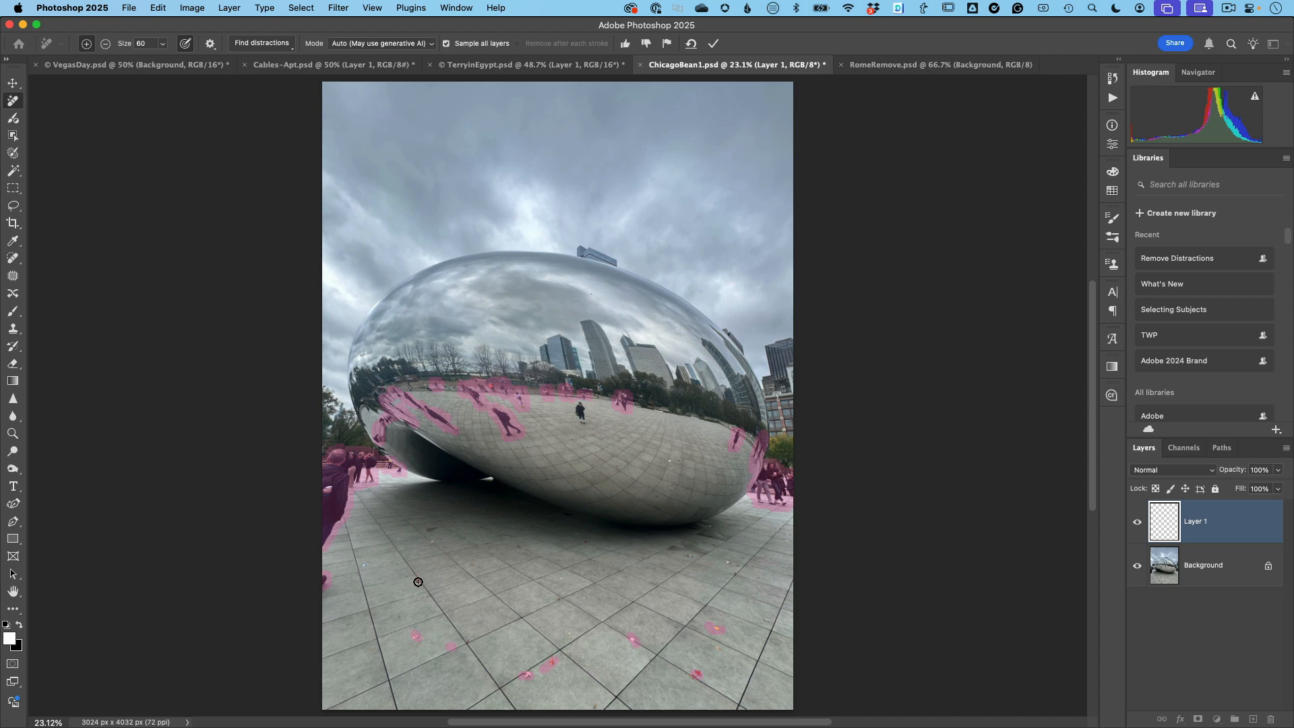
{"action": "left_click", "coordinate": [432, 530]}
{"action": "left_click_drag", "start_coordinate": [740, 565], "coordinate": [724, 562]}
{"action": "left_click", "coordinate": [689, 556]}
{"action": "left_click", "coordinate": [714, 45]}
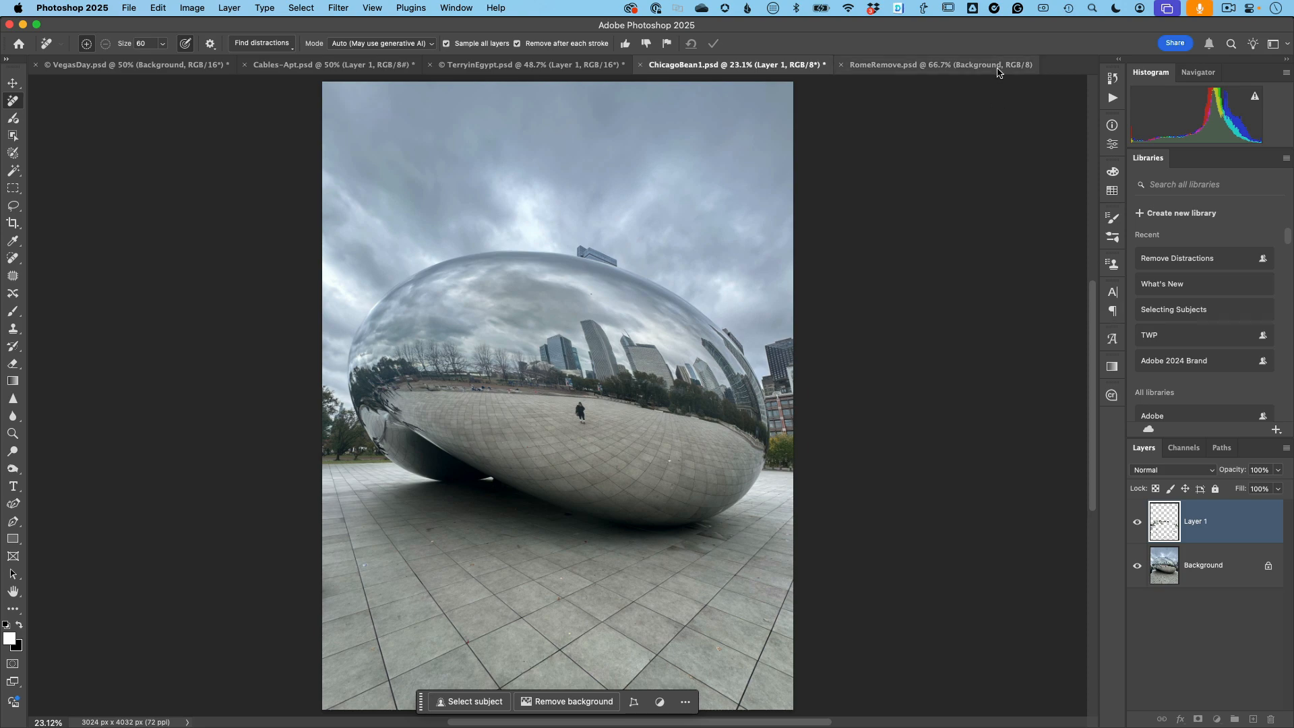
In RomeRemove.psd, detect the people around the Colosseum with Find distractions and remove them directly on the Background layer.
{"action": "left_click", "coordinate": [970, 68]}
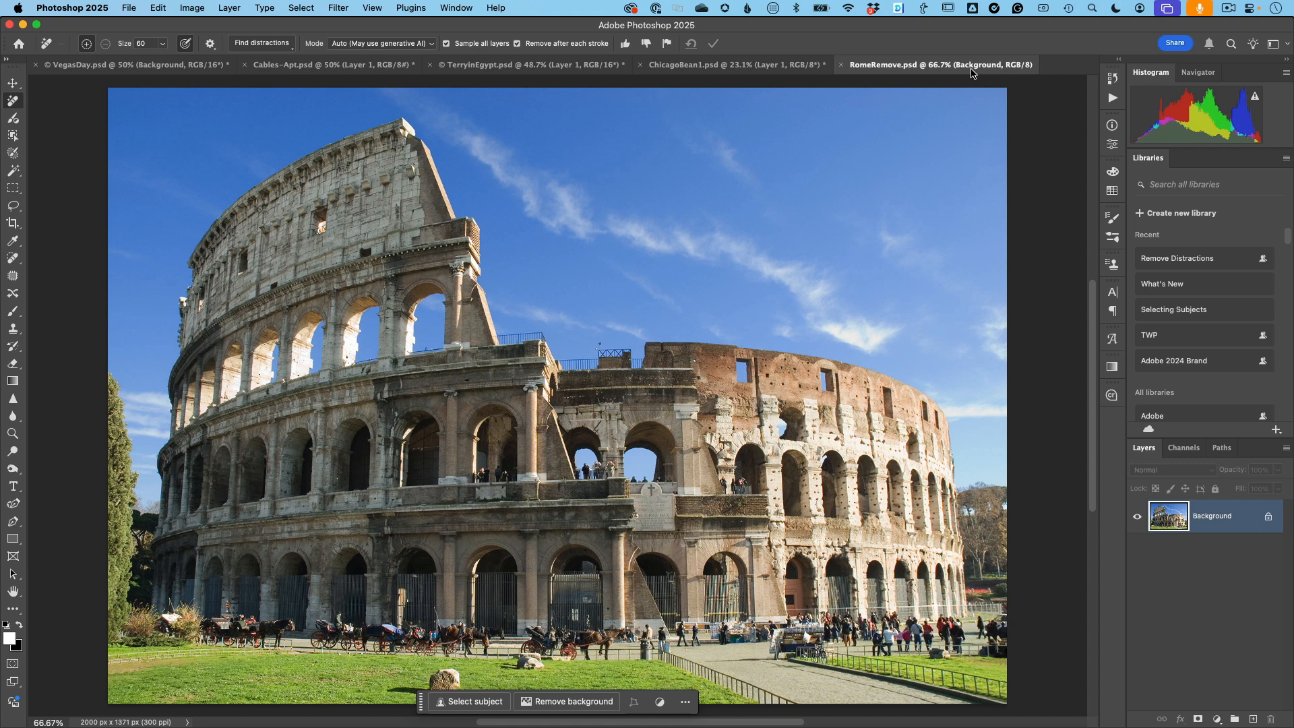
{"action": "left_click", "coordinate": [269, 45]}
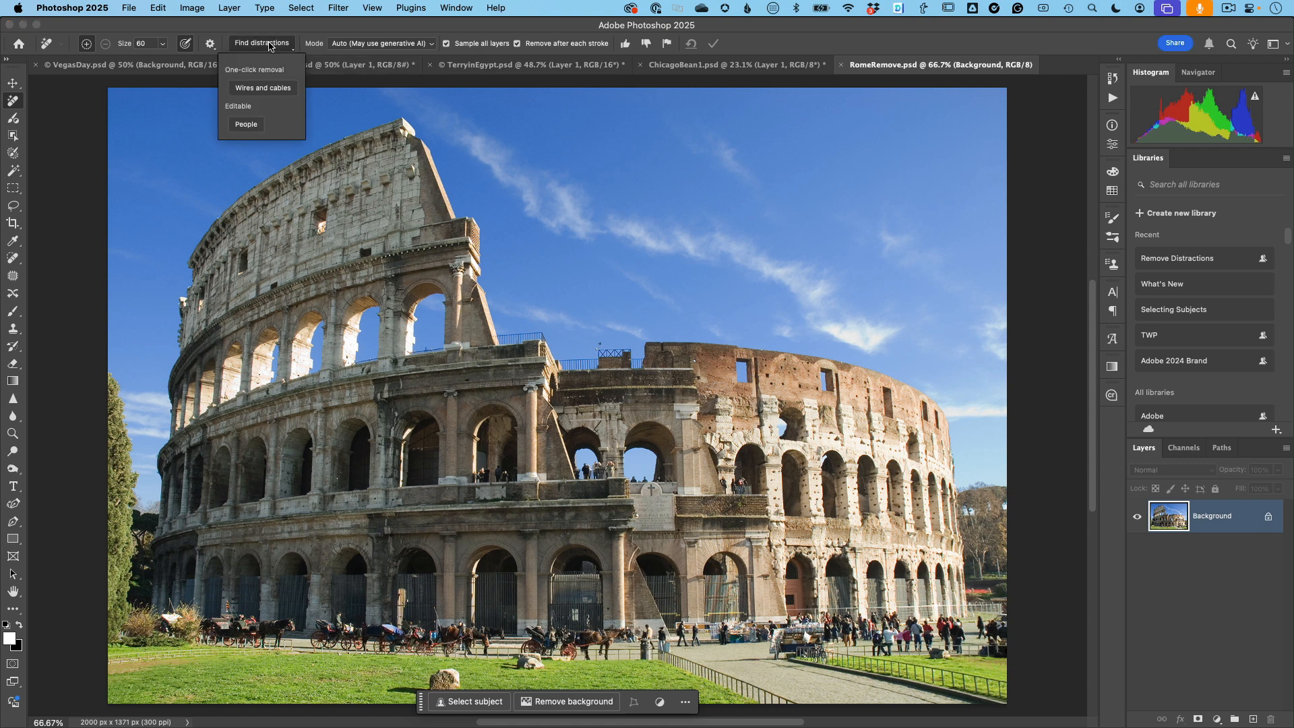
{"action": "left_click", "coordinate": [254, 125]}
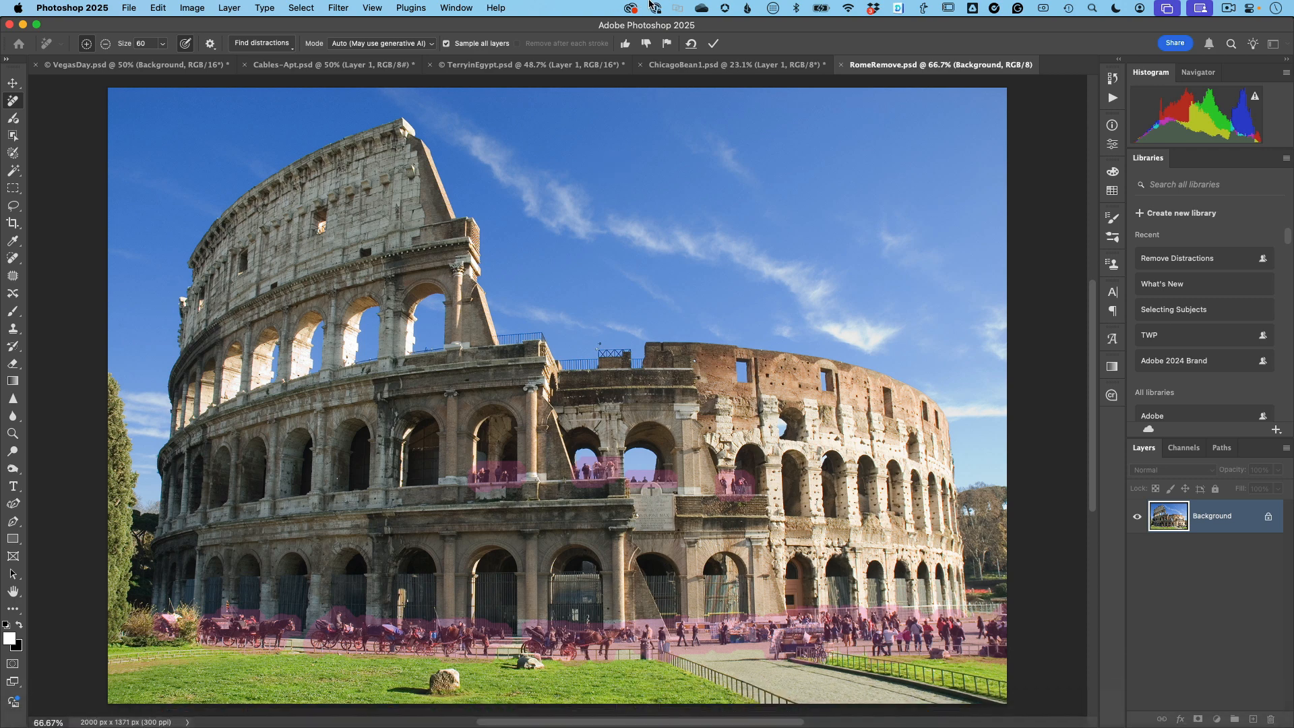
{"action": "left_click", "coordinate": [713, 45]}
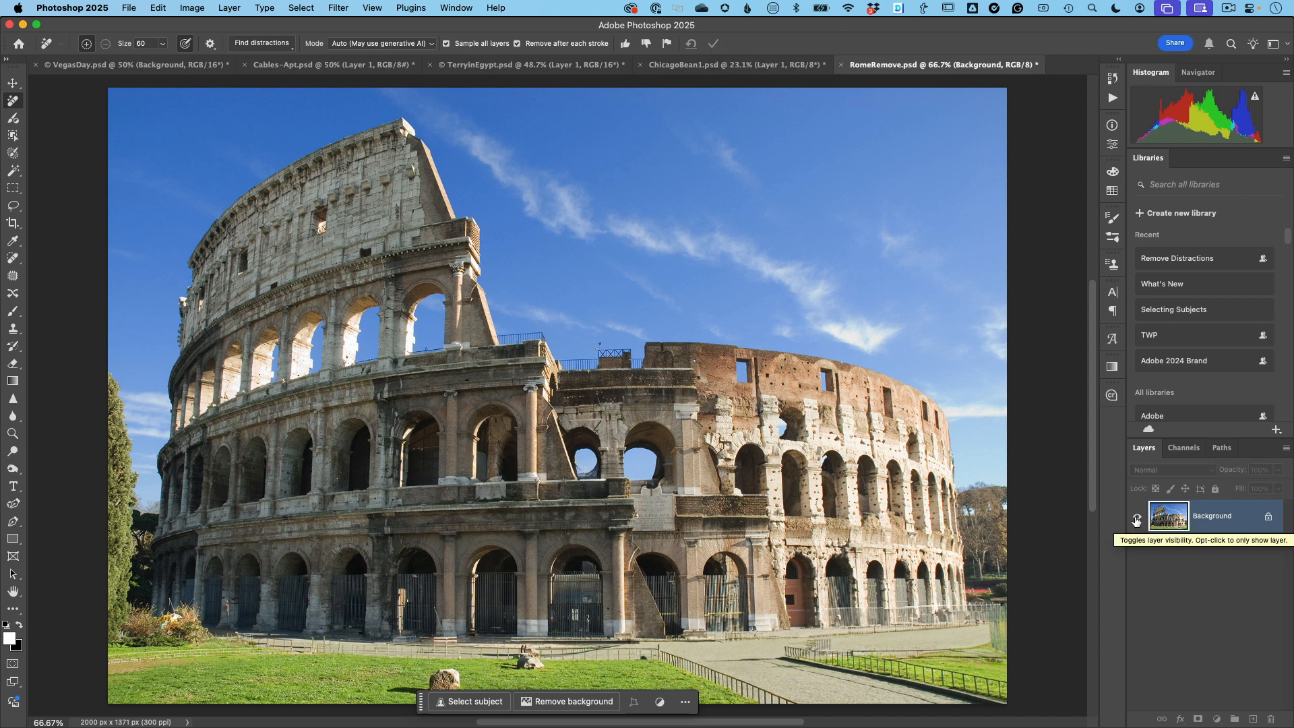
Compare the Colosseum photo before and after the people removal by undoing and redoing it, ending with the removal applied.
{"action": "key", "text": "super+z"}
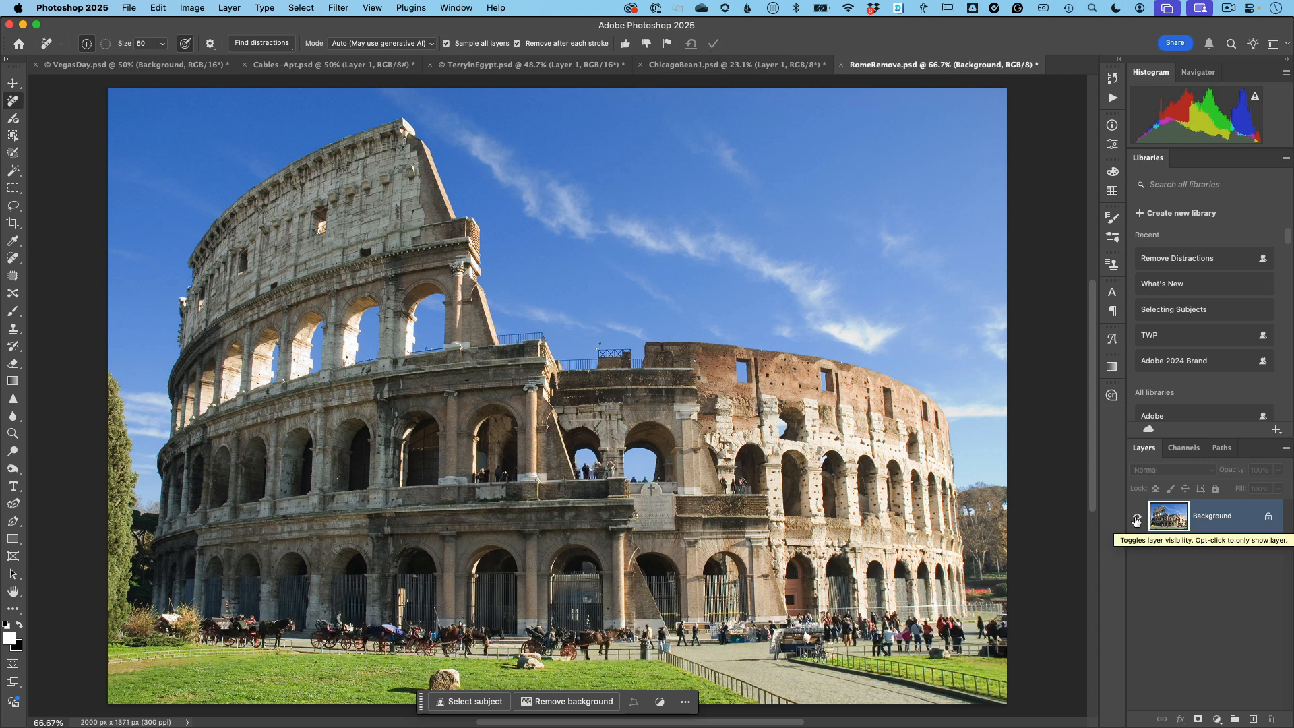
{"action": "key", "text": "super+shift+z"}
{"action": "key", "text": "super+z"}
{"action": "key", "text": "super+shift+z"}
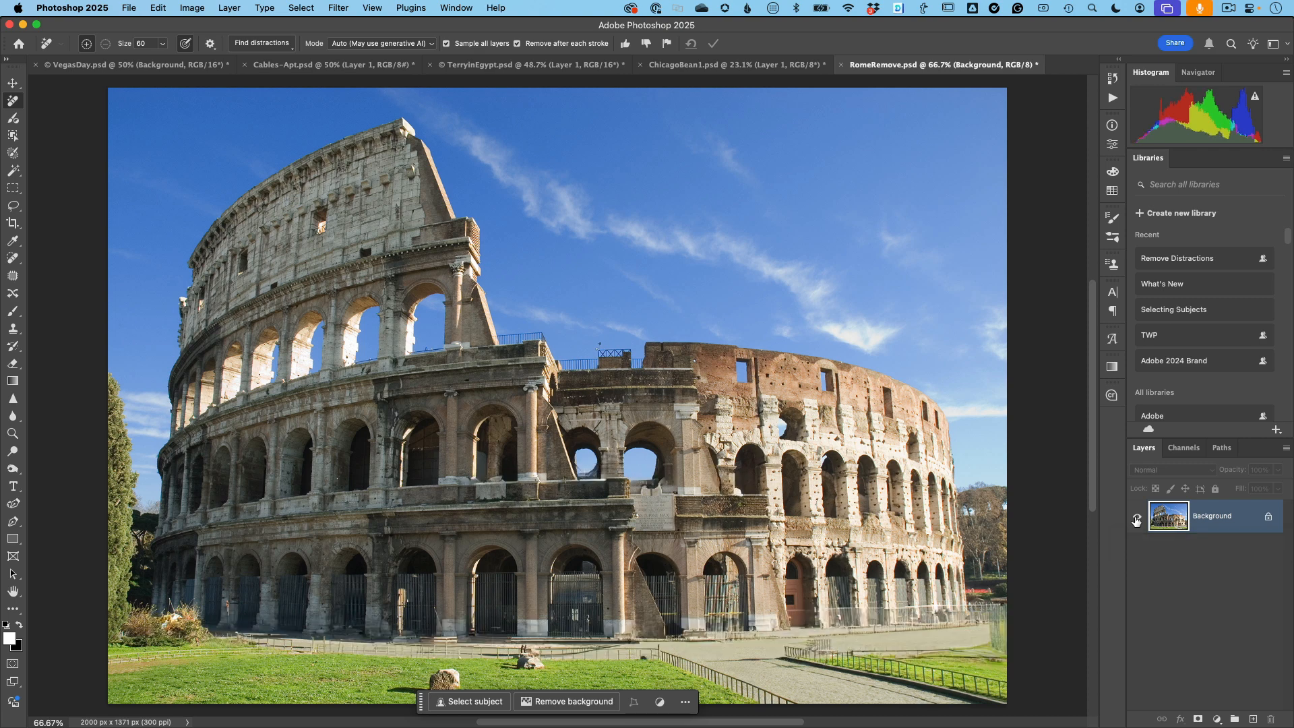
Switch to Photoshop (Beta) and select only the woman's dress in MiamiCouple.psd using Select people with the Dress attribute.
{"action": "key", "text": "super+Tab"}
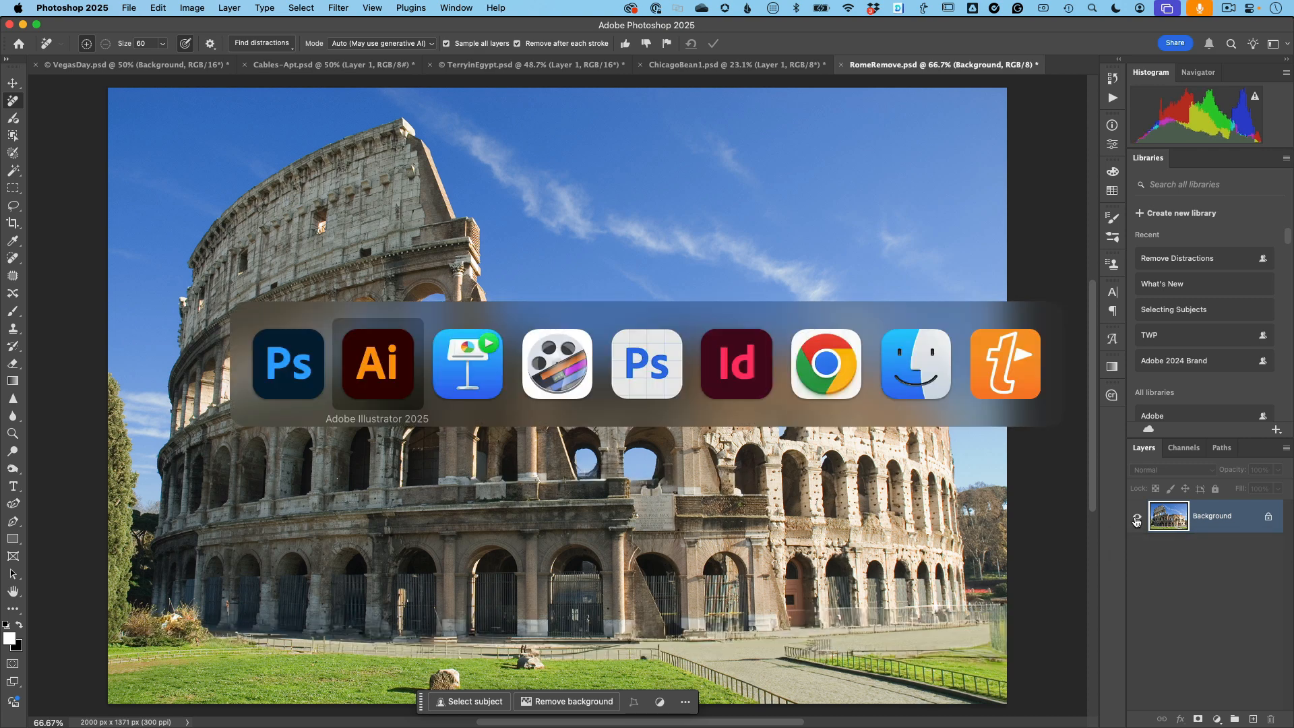
{"action": "key", "text": "super+Tab"}
{"action": "key", "text": "super+Tab"}
{"action": "key", "text": "super+Tab"}
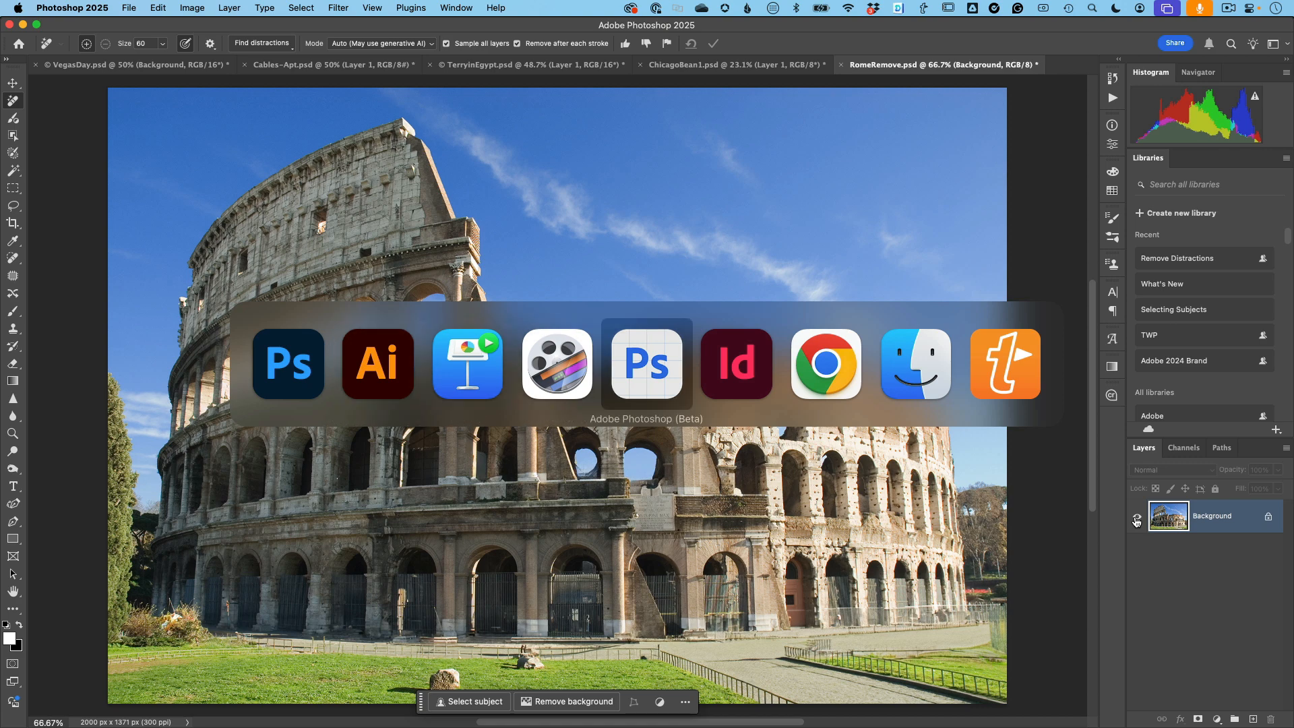
{"action": "key", "text": "super"}
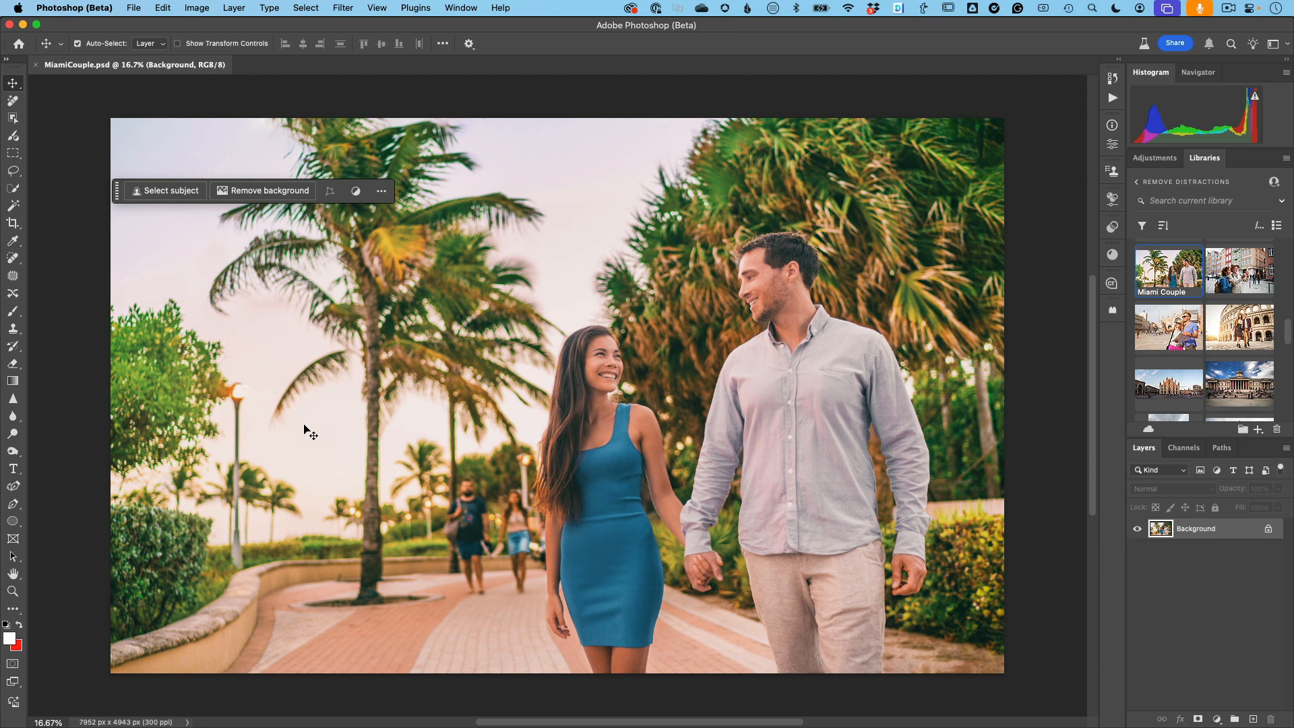
{"action": "left_click", "coordinate": [13, 118]}
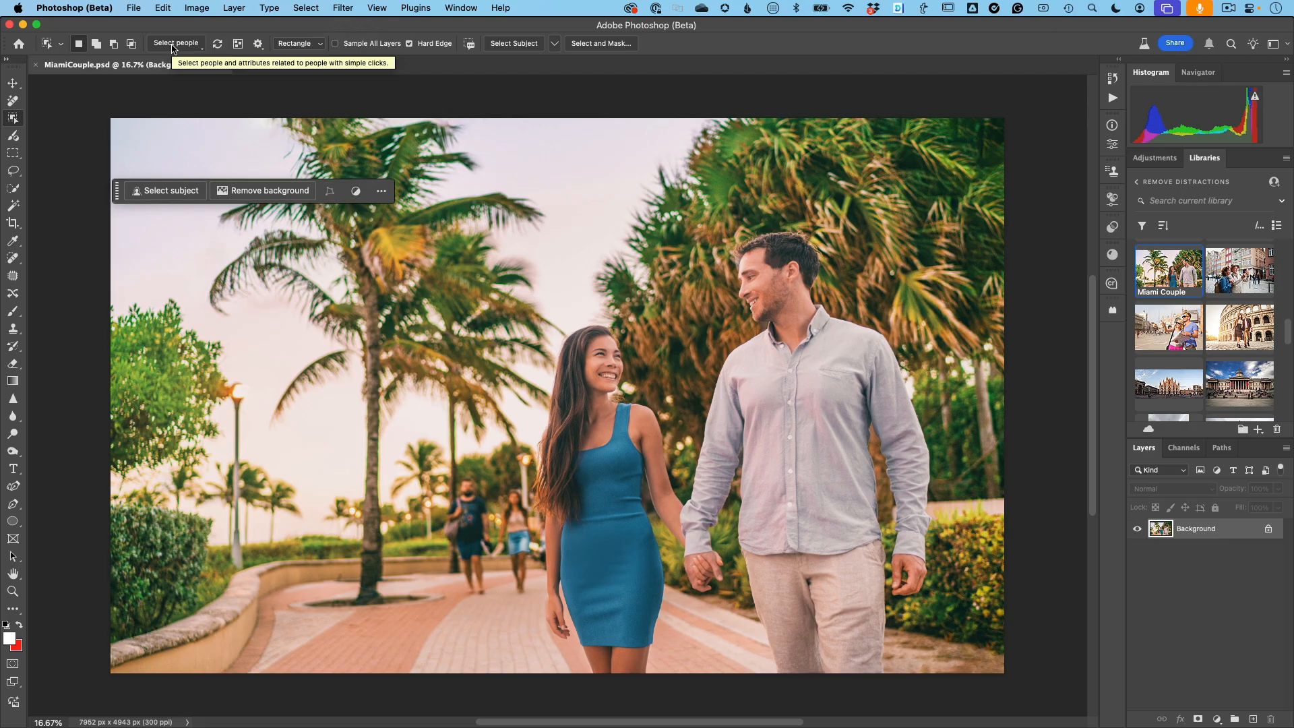
{"action": "left_click", "coordinate": [174, 45]}
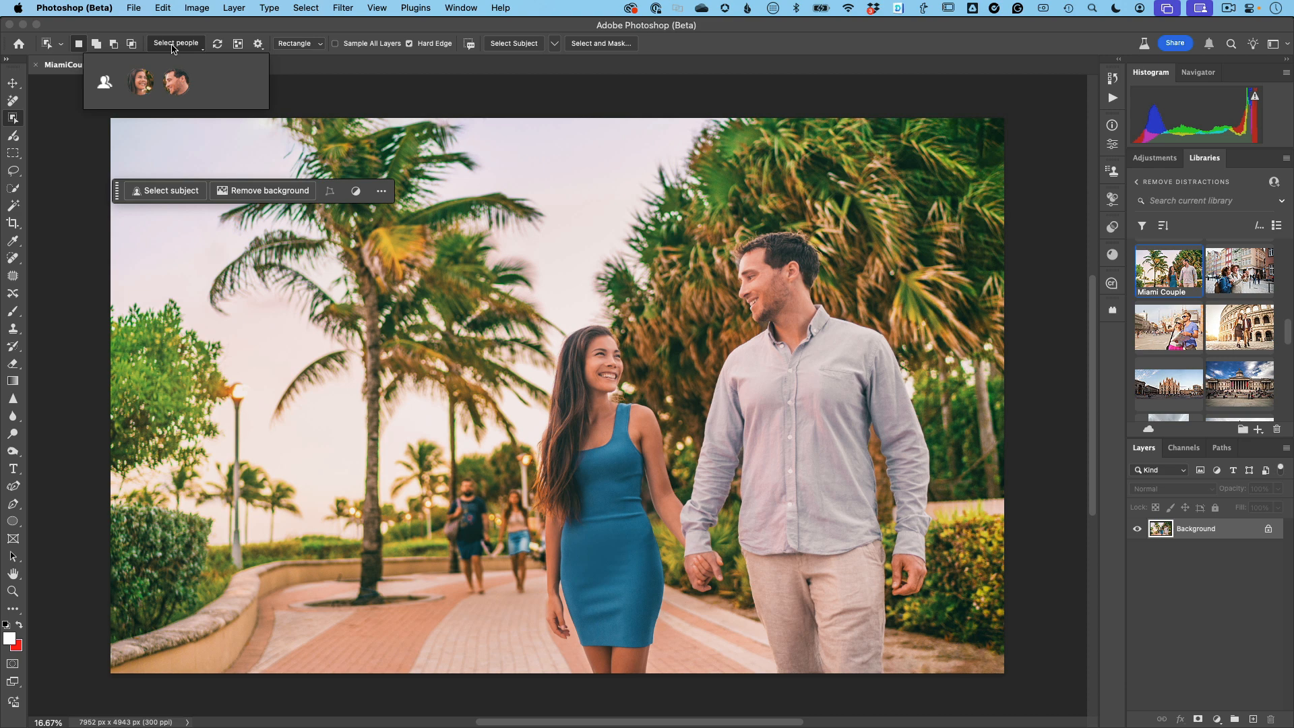
{"action": "left_click", "coordinate": [141, 82]}
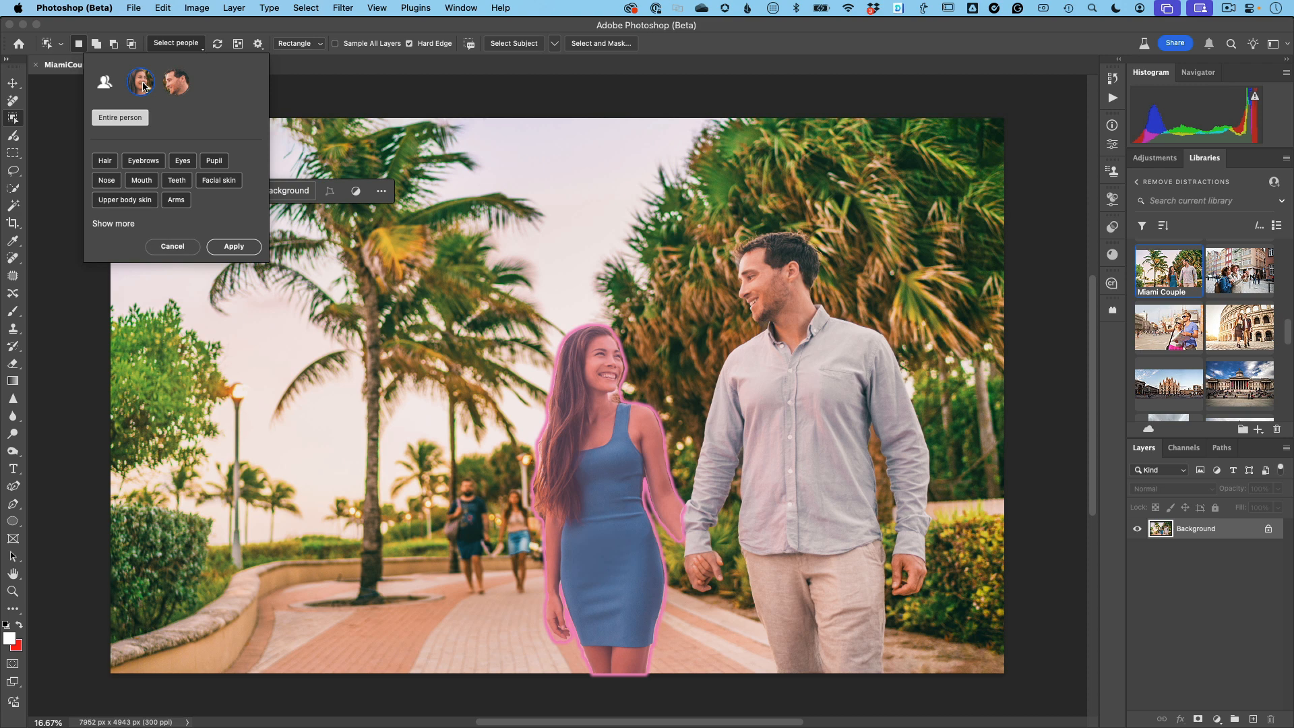
{"action": "left_click", "coordinate": [114, 224]}
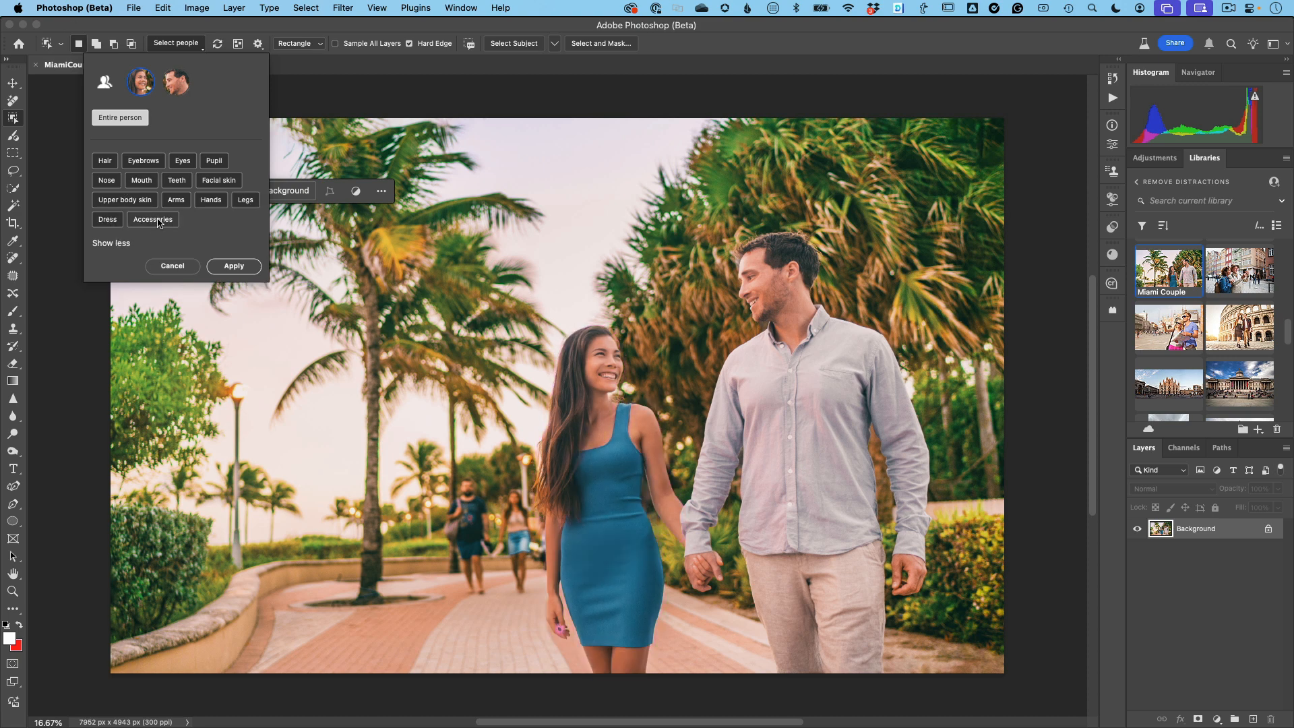
{"action": "left_click", "coordinate": [114, 223]}
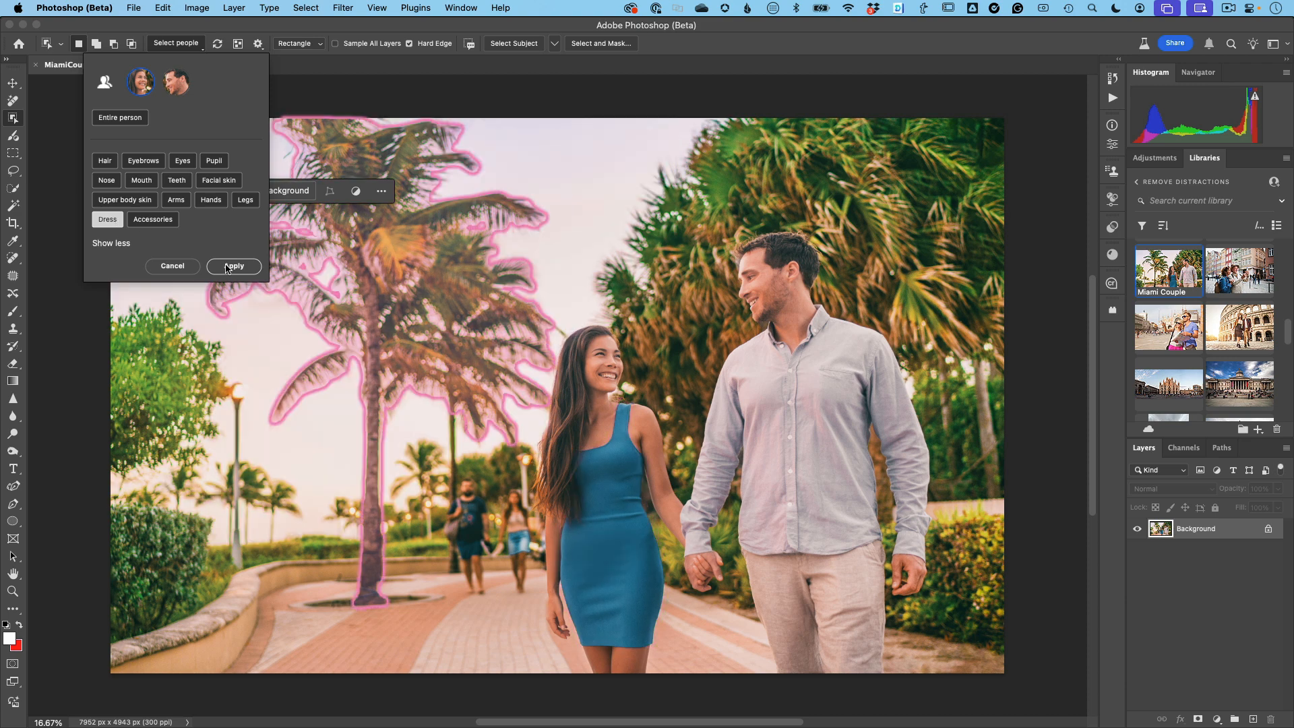
{"action": "left_click", "coordinate": [227, 266]}
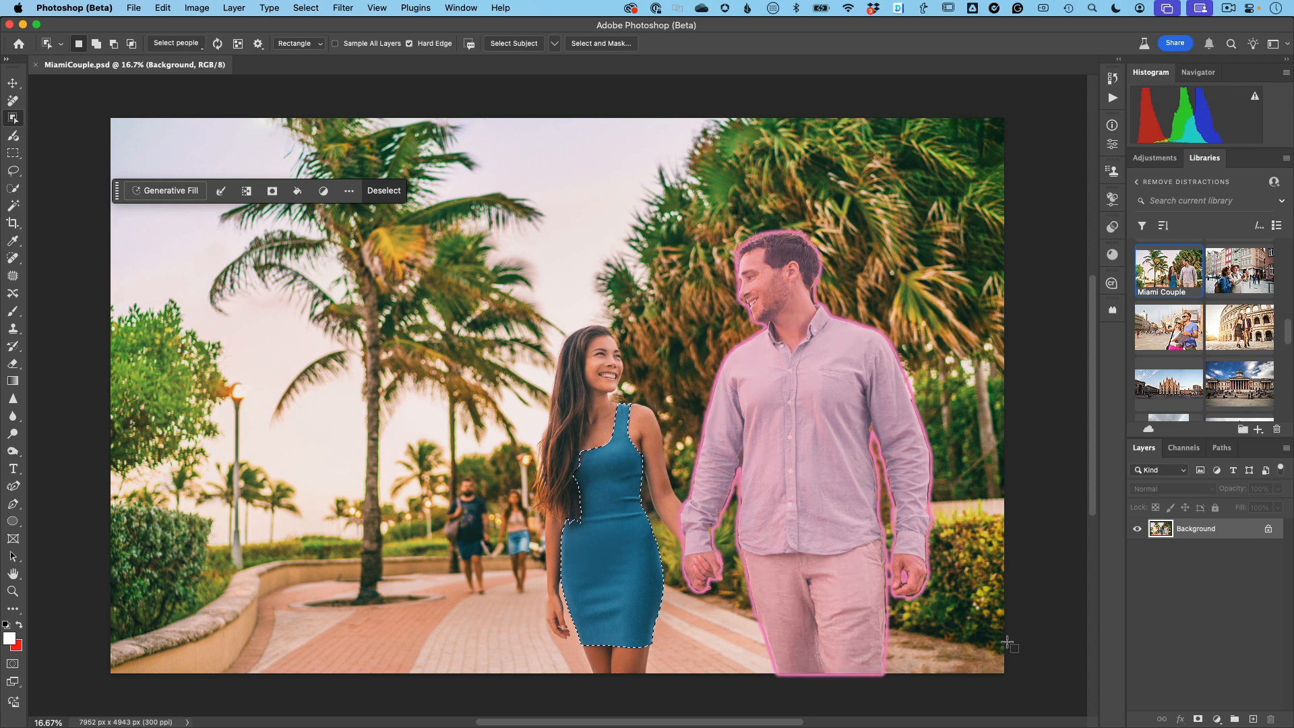
Recolor the selected dress green with a Hue/Saturation adjustment layer, setting Hue to -32 and Saturation to +48.
{"action": "left_click", "coordinate": [1217, 718]}
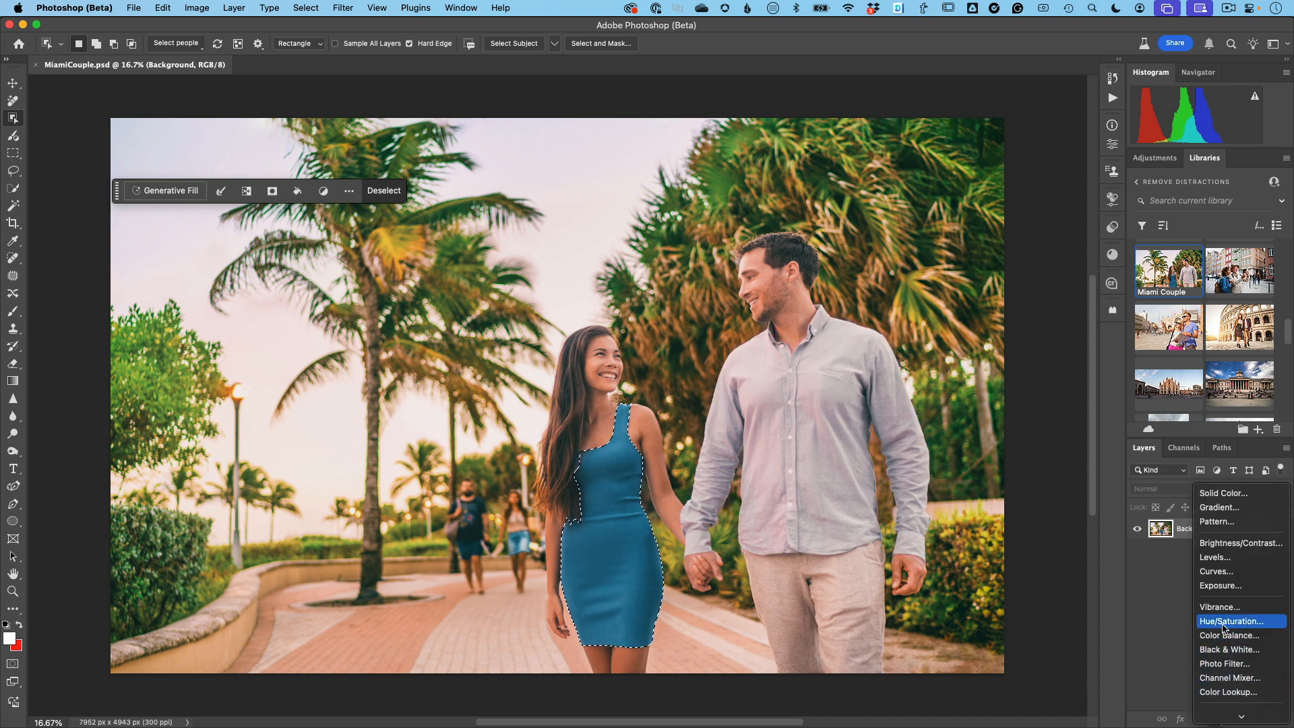
{"action": "left_click", "coordinate": [1224, 620]}
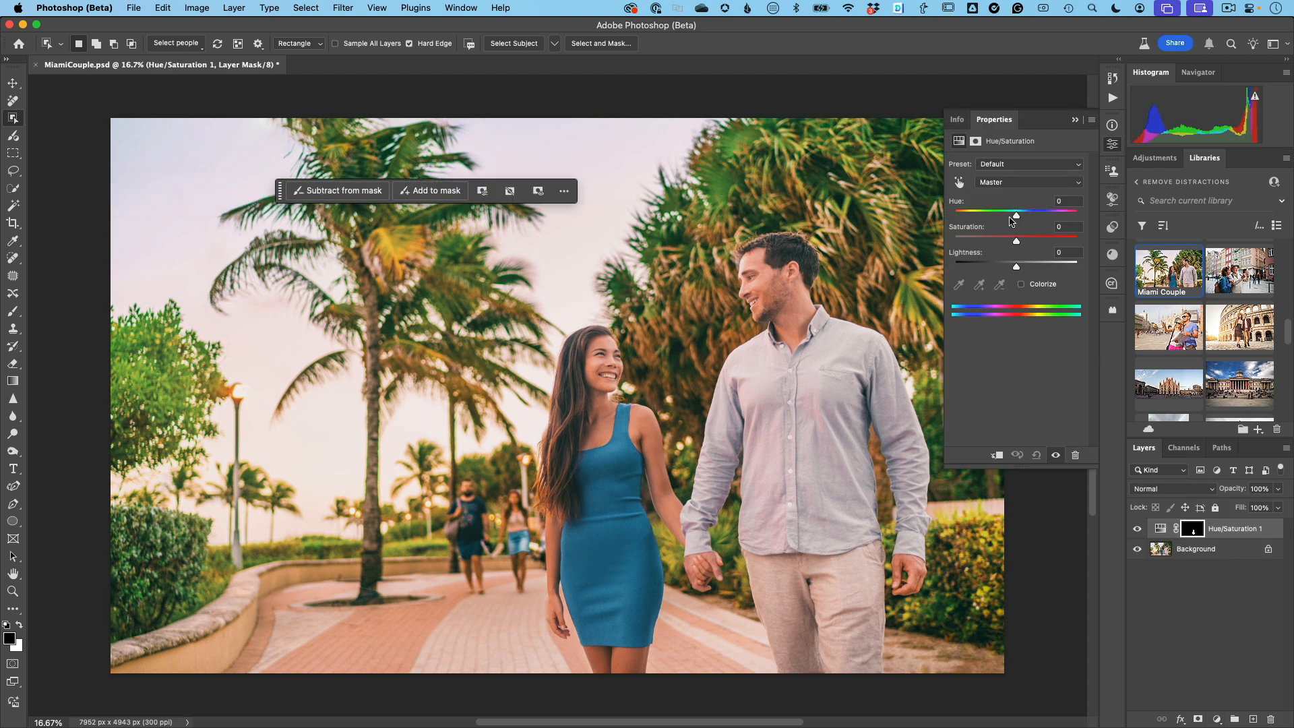
{"action": "mouse_move", "coordinate": [1016, 216]}
{"action": "left_mouse_down"}
{"action": "mouse_move", "coordinate": [1039, 217]}
{"action": "mouse_move", "coordinate": [981, 215]}
{"action": "mouse_move", "coordinate": [1045, 215]}
{"action": "mouse_move", "coordinate": [1024, 241]}
{"action": "mouse_move", "coordinate": [1046, 241]}
{"action": "mouse_move", "coordinate": [1031, 216]}
{"action": "mouse_move", "coordinate": [996, 217]}
{"action": "left_mouse_up"}
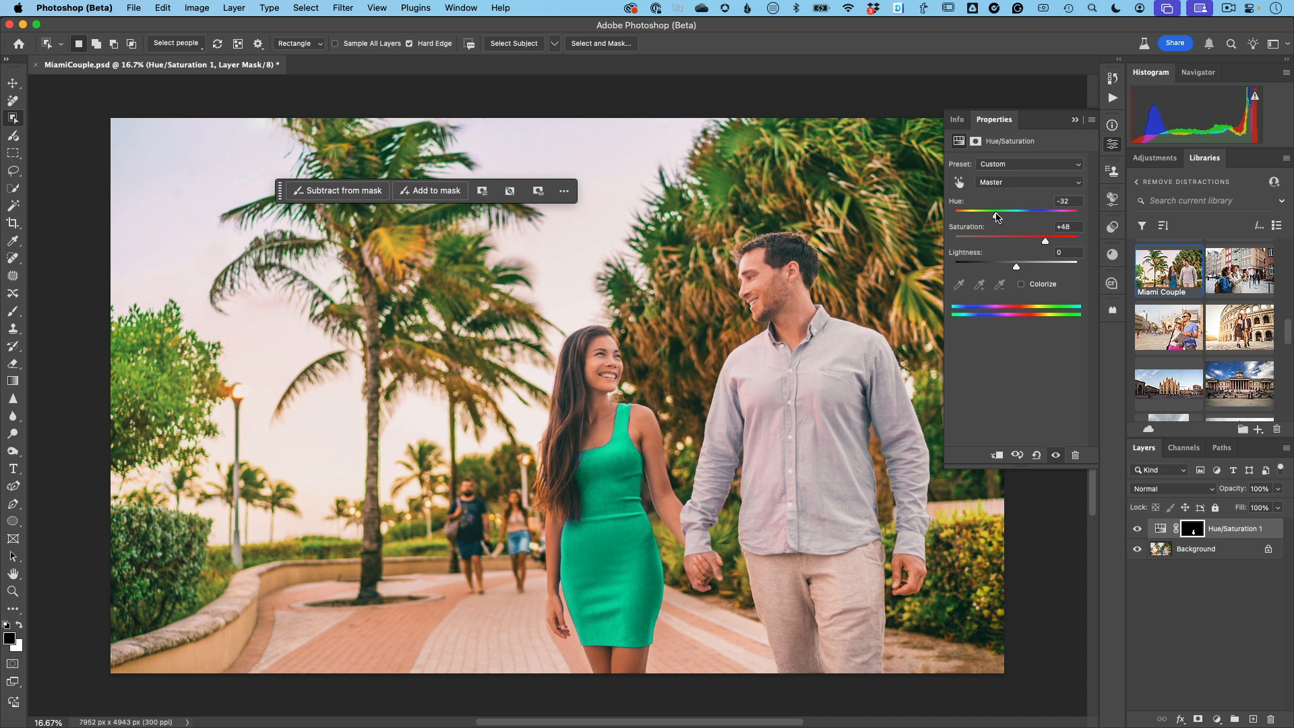
Switch to Illustrator, go to artboard 18 (Embroidery start), and select and copy the triangular Starway badge.
{"action": "key", "text": "super+Tab"}
{"action": "key", "text": "super+Tab"}
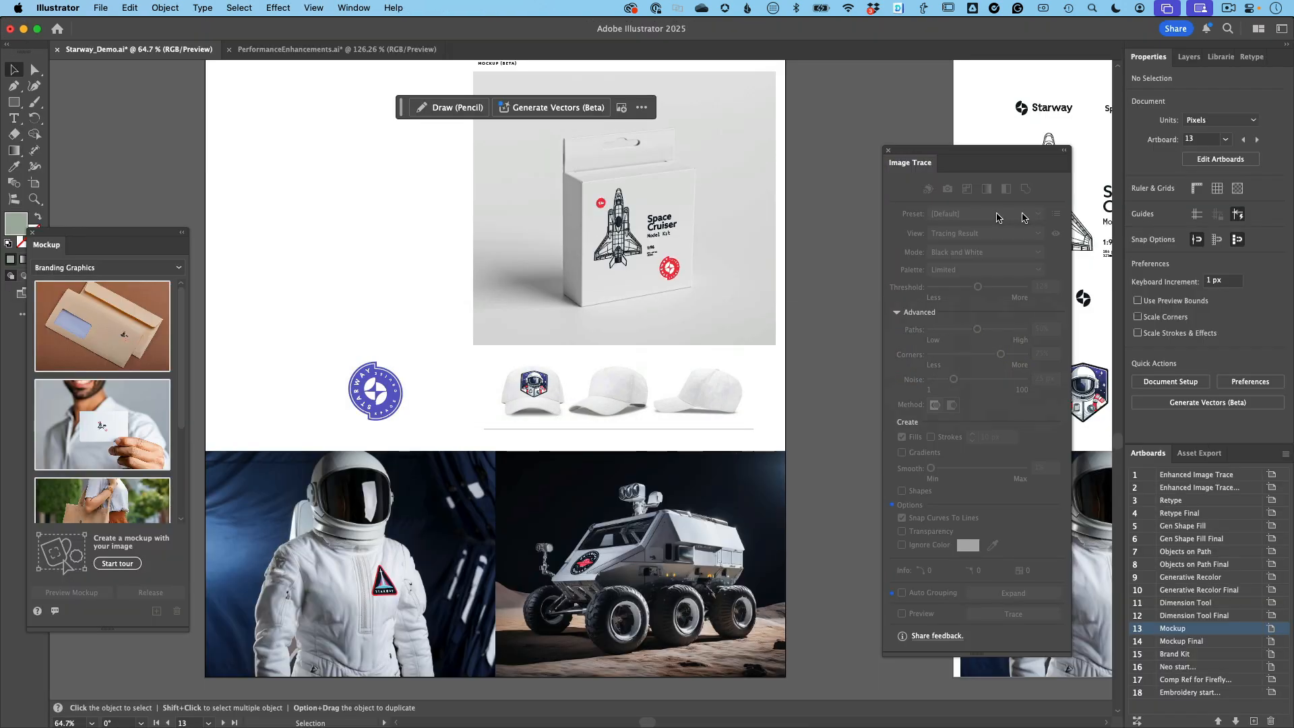
{"action": "left_click", "coordinate": [1138, 693]}
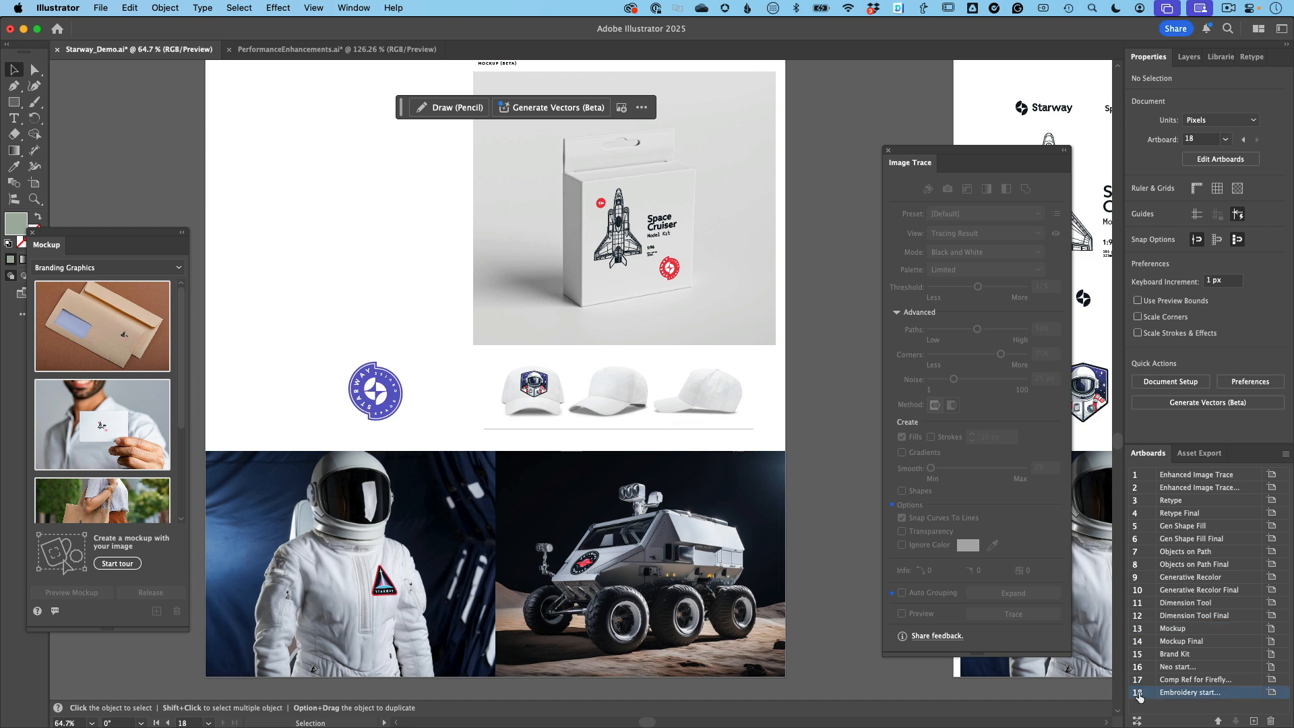
{"action": "left_click", "coordinate": [1138, 693]}
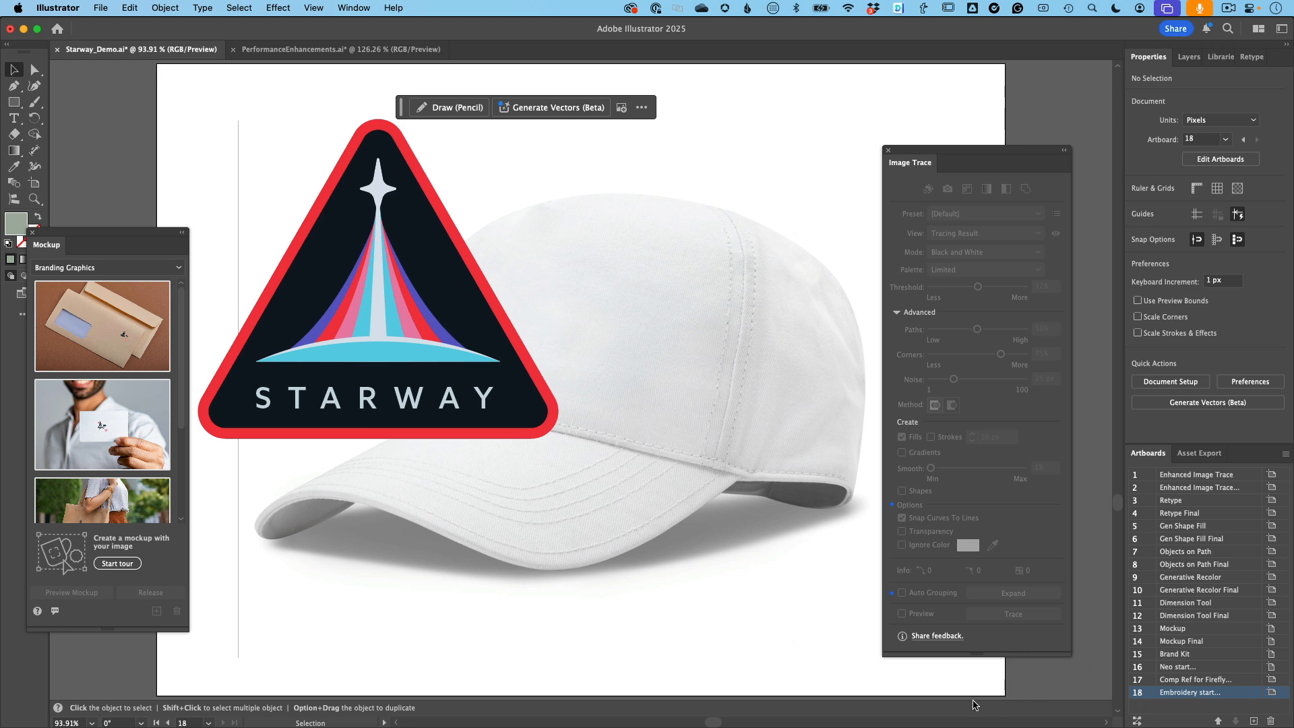
{"action": "left_click", "coordinate": [369, 306]}
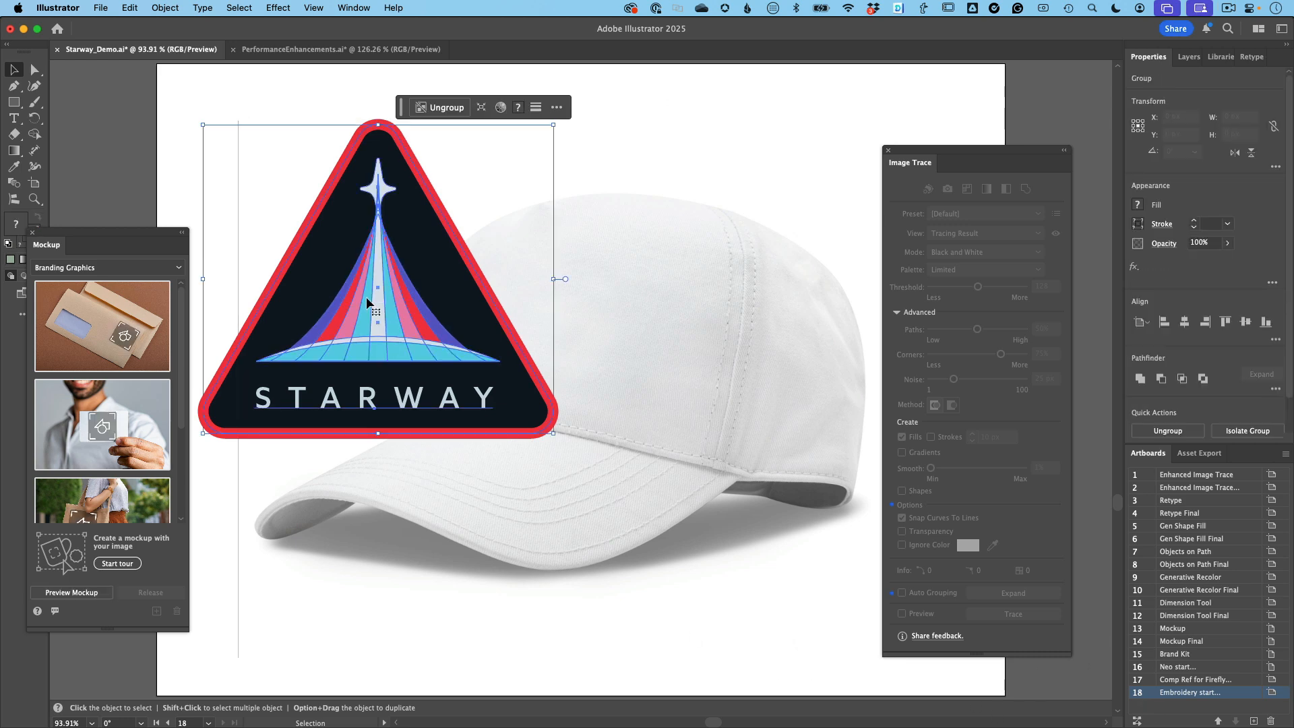
{"action": "key", "text": "a"}
Switch to Photoshop (Beta), create a 594 x 526 px Clipboard-preset document at 72 ppi with a white background, and activate the Move tool.
{"action": "key", "text": "super+Tab"}
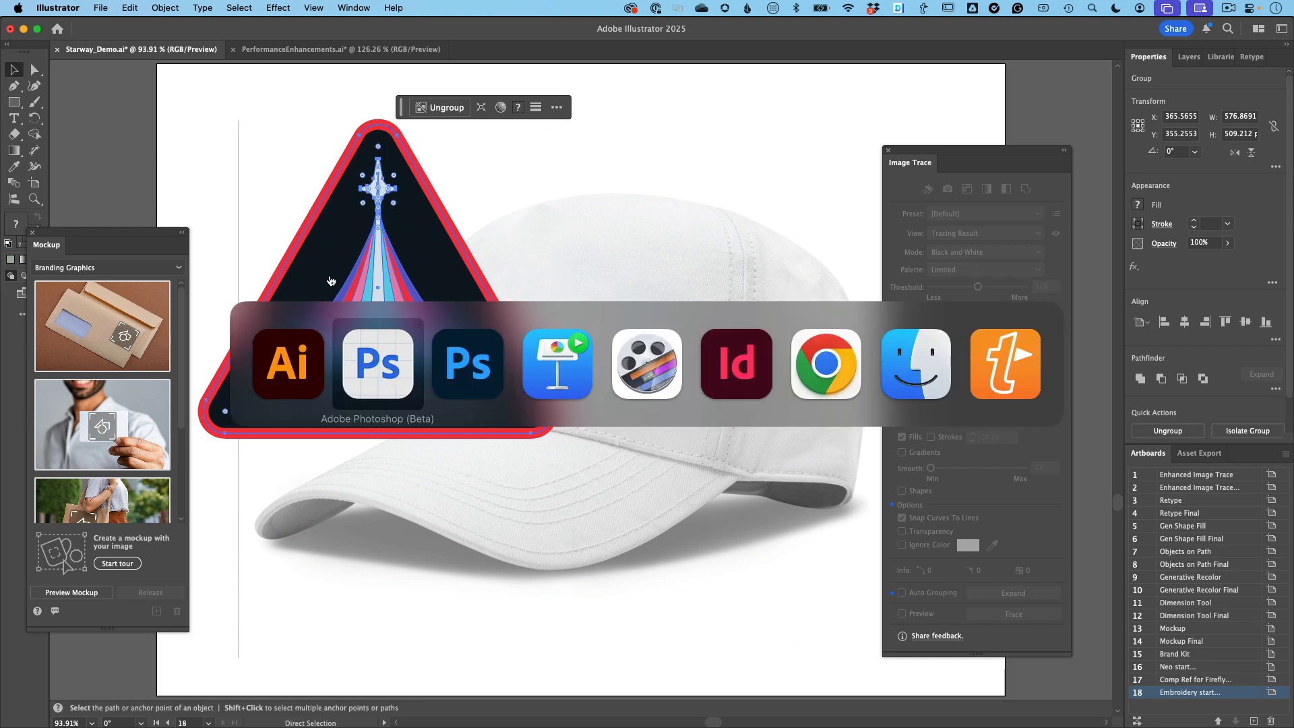
{"action": "key", "text": "super+n"}
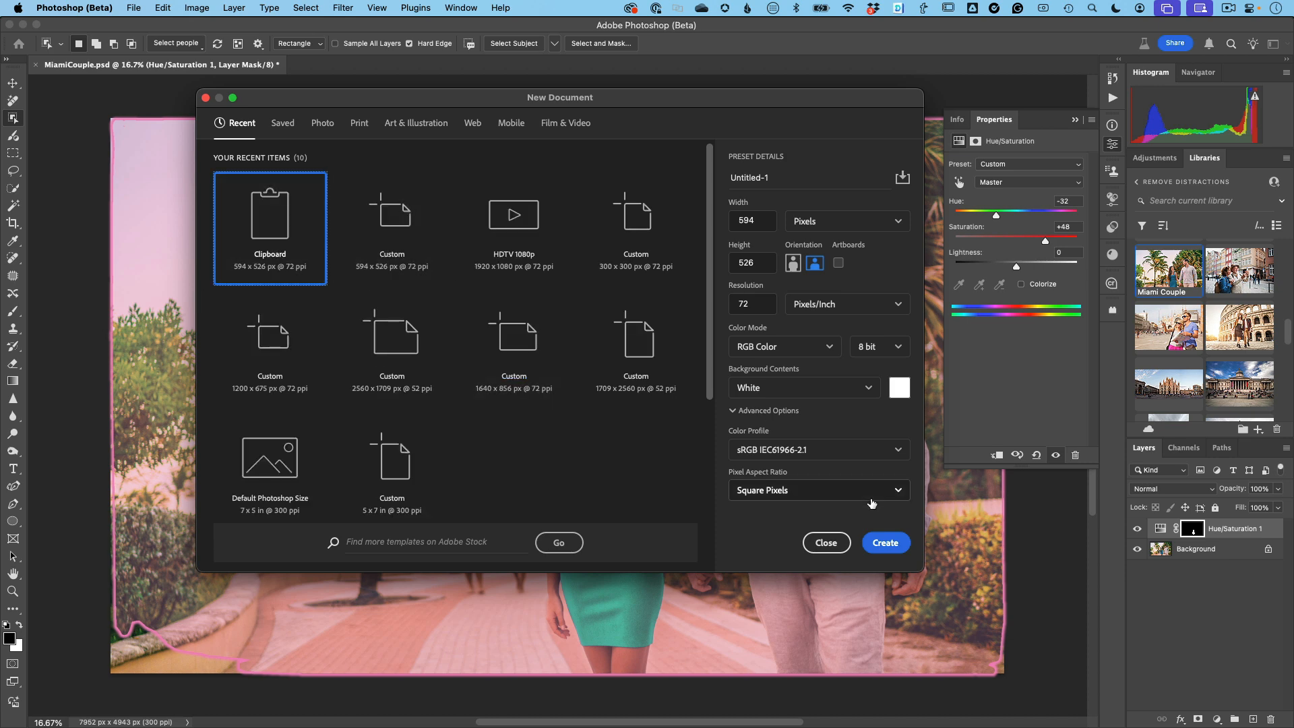
{"action": "left_click", "coordinate": [883, 543]}
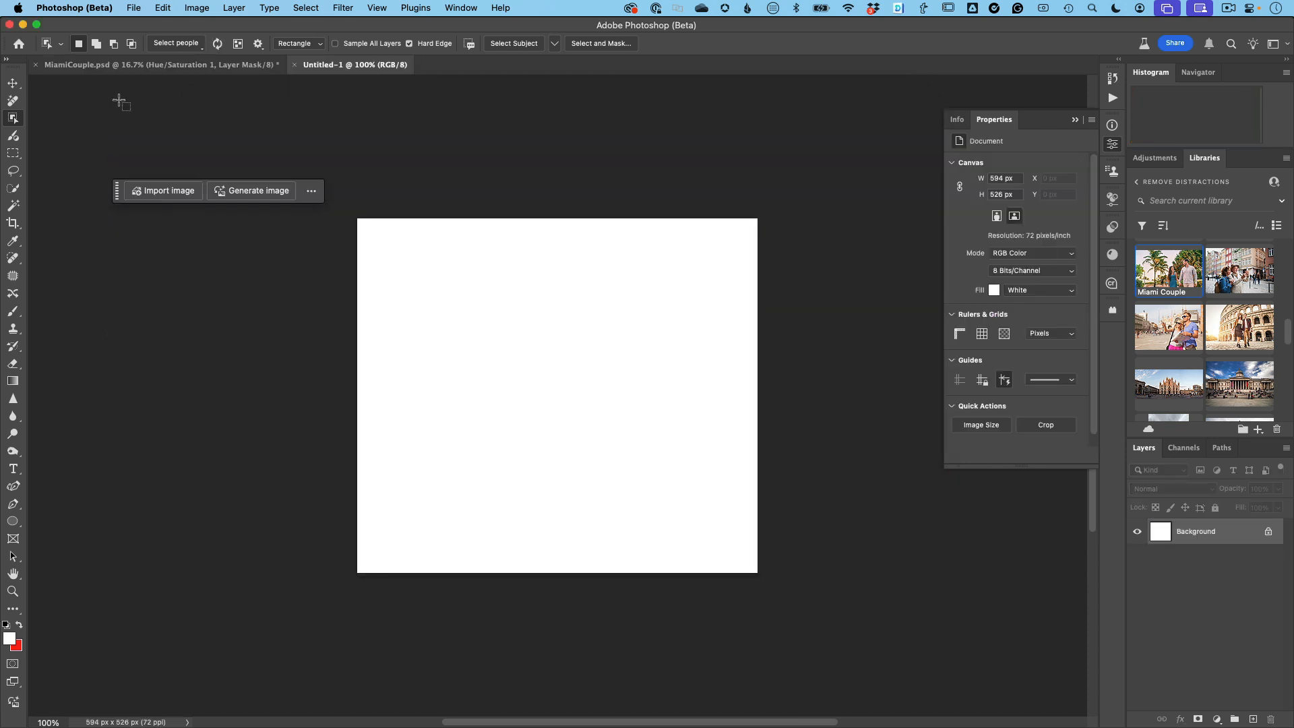
{"action": "left_click", "coordinate": [14, 84]}
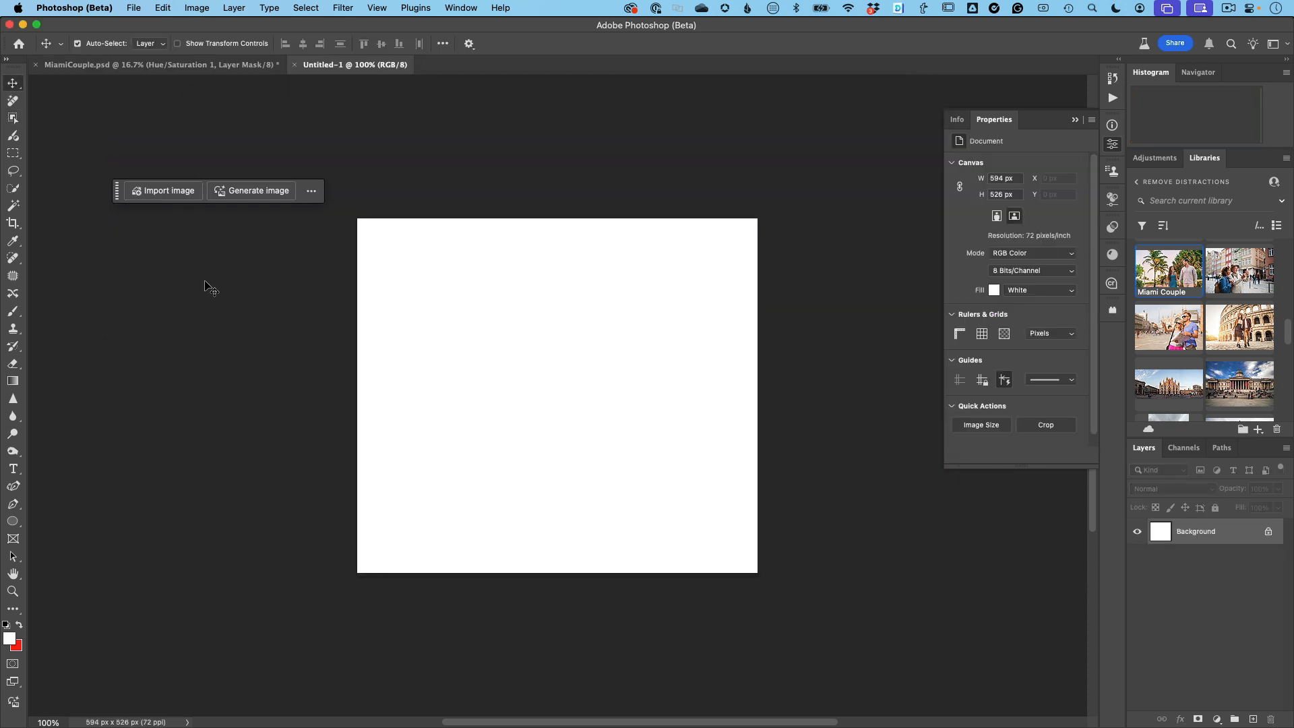
Paste the Starway badge as a Smart Object into the blank document and commit its placement.
{"action": "key", "text": "super+v"}
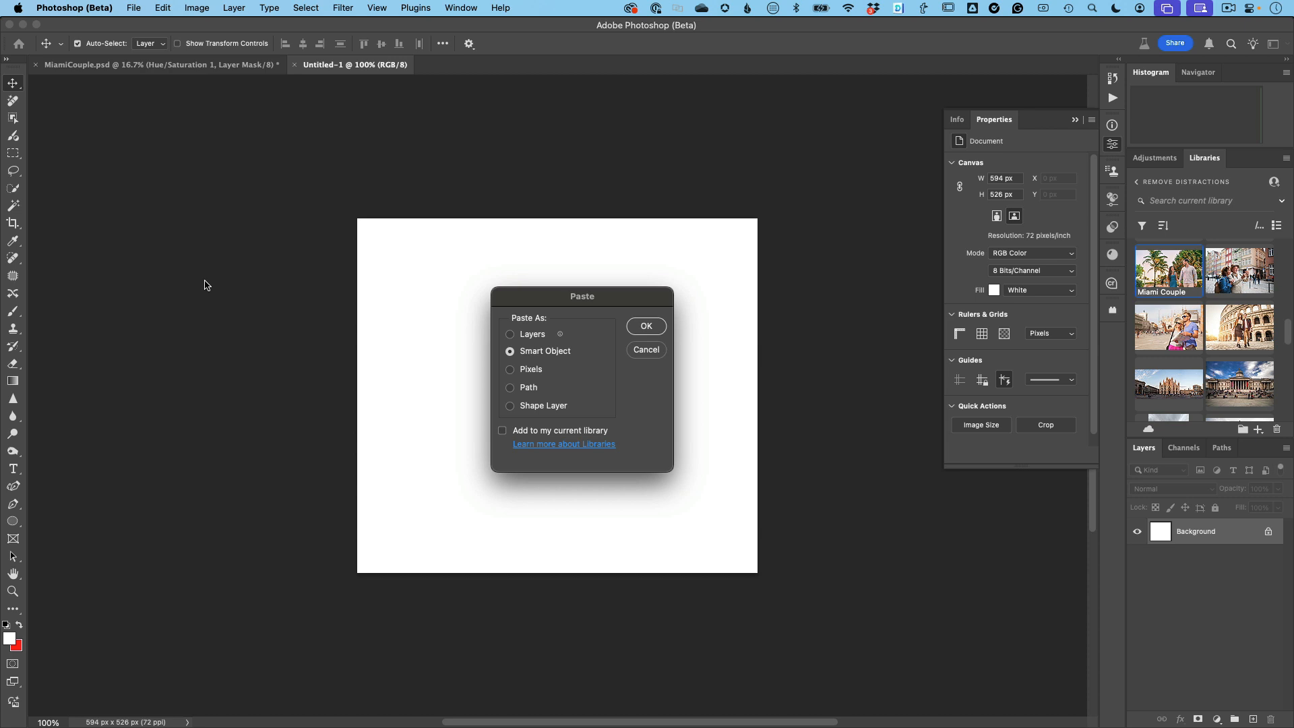
{"action": "key", "text": "Return"}
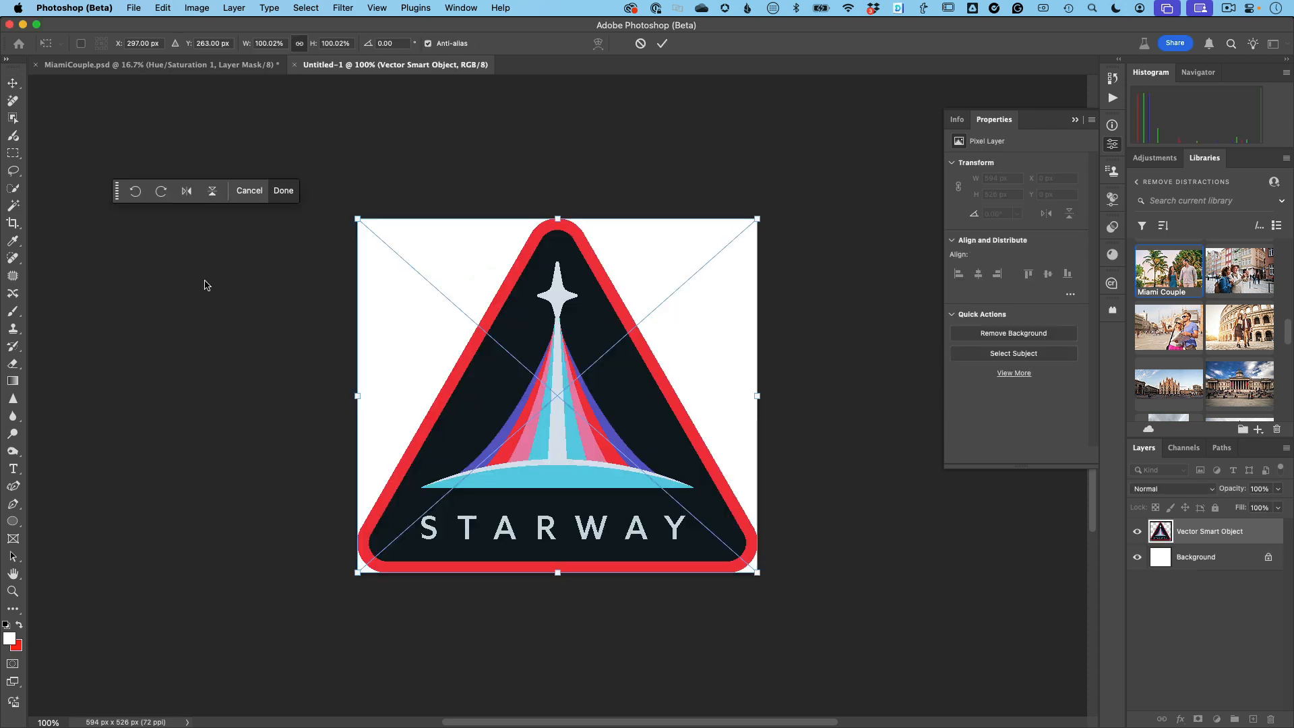
{"action": "key", "text": "Return"}
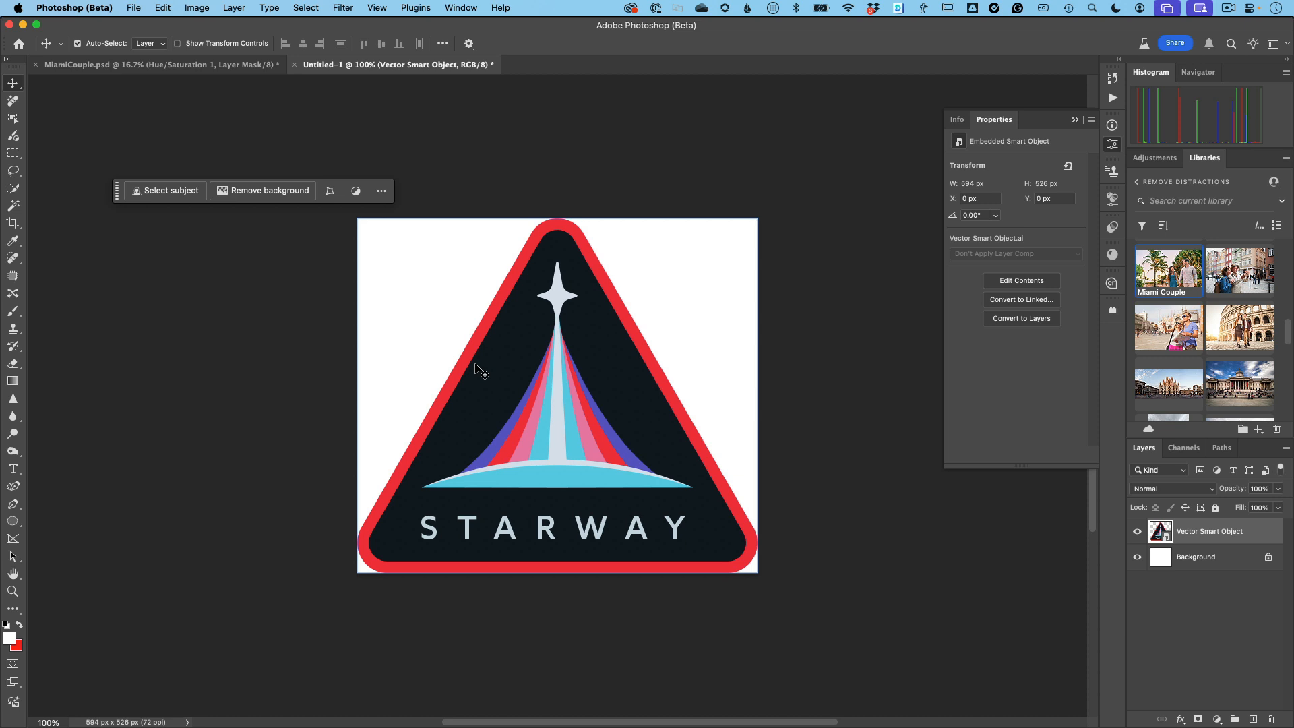
Apply the Embroidery parametric filter to the Starway badge with its default preset.
{"action": "left_click", "coordinate": [342, 8]}
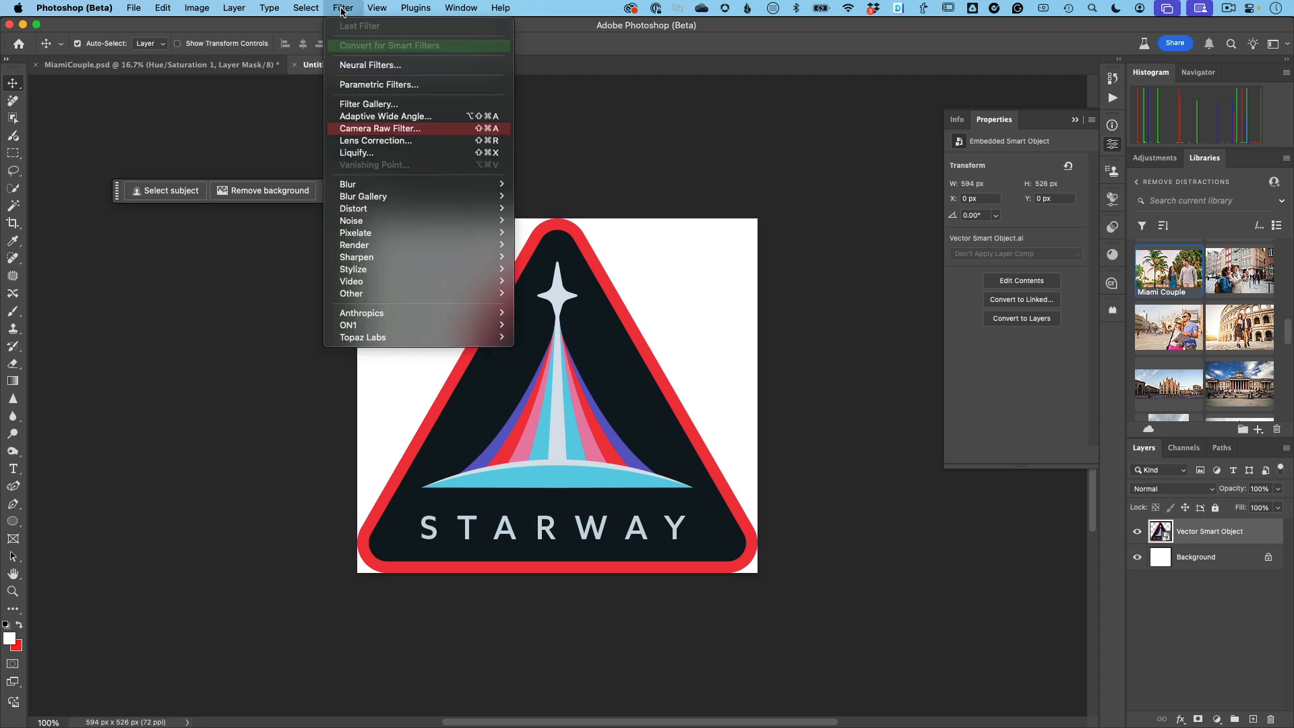
{"action": "left_click", "coordinate": [370, 86]}
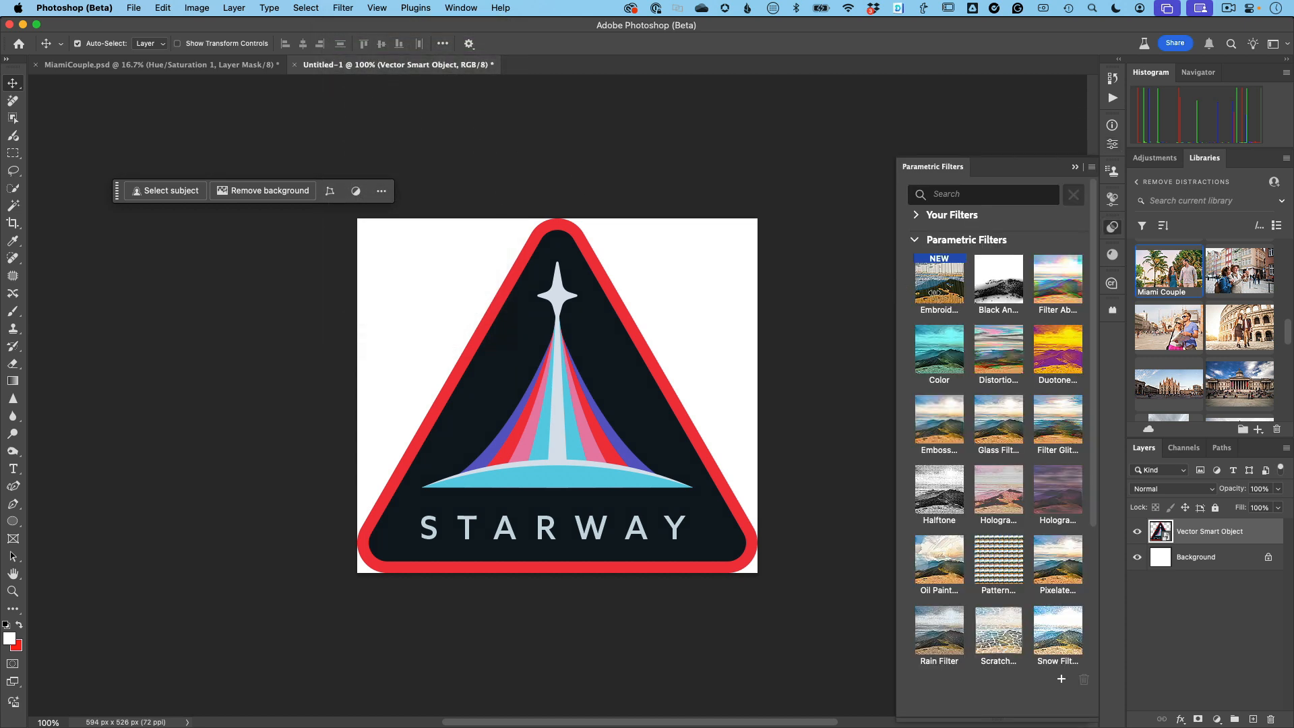
{"action": "left_click", "coordinate": [935, 295]}
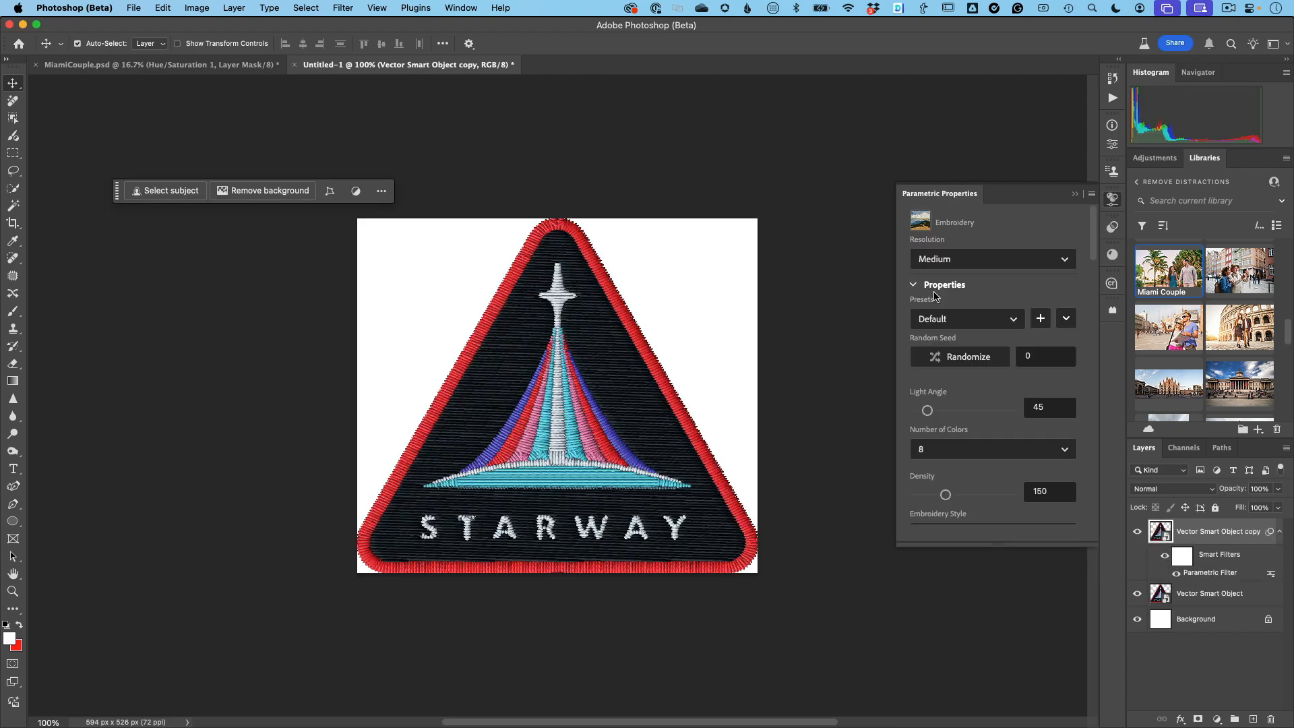
Examine the embroidery stitching in the middle of the badge up close, and return to the 100% view.
{"action": "key", "text": "super+equal"}
{"action": "key", "text": "super+equal"}
{"action": "key", "text": "super+equal"}
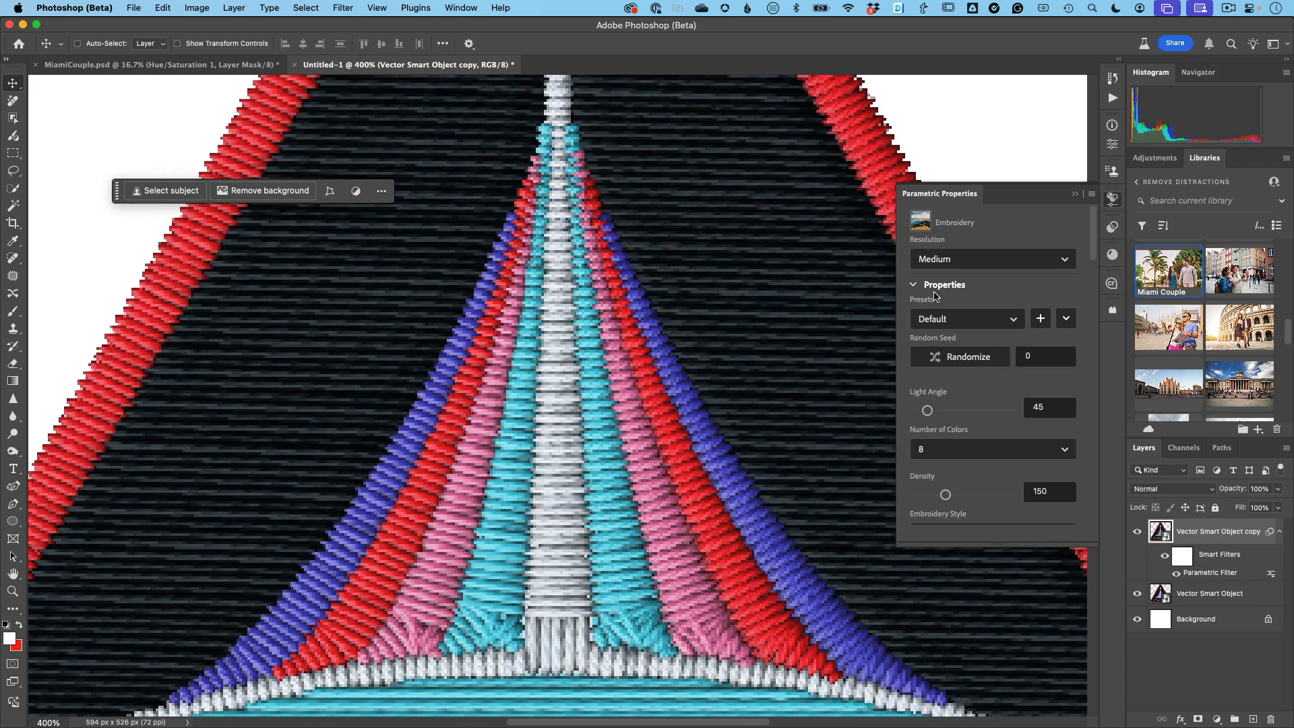
{"action": "key", "text": "super+equal"}
{"action": "key", "text": "super+minus"}
{"action": "key", "text": "super+minus"}
{"action": "key", "text": "super+minus"}
{"action": "key", "text": "super+minus"}
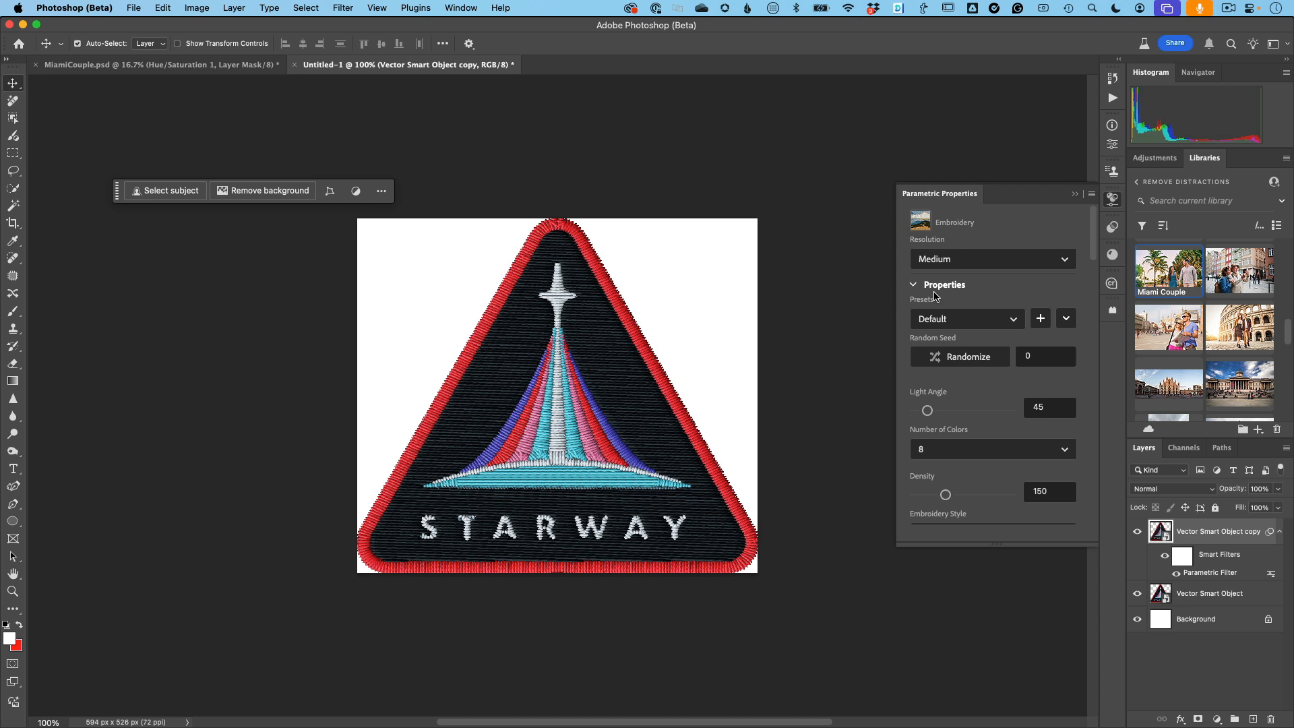
Switch to Adobe InDesign 2025 with the fashion magazine document.
{"action": "key", "text": "super+Tab"}
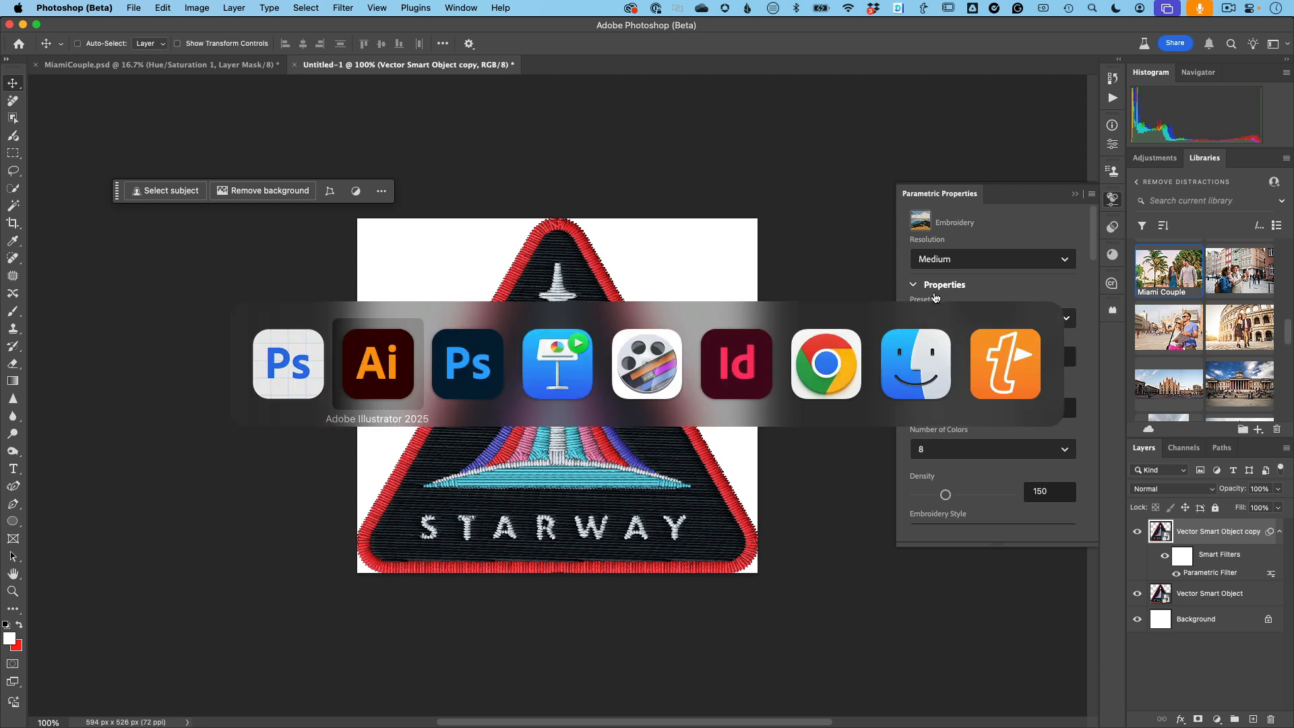
{"action": "key", "text": "super+Tab"}
{"action": "key", "text": "super+Tab"}
{"action": "key", "text": "super+Tab"}
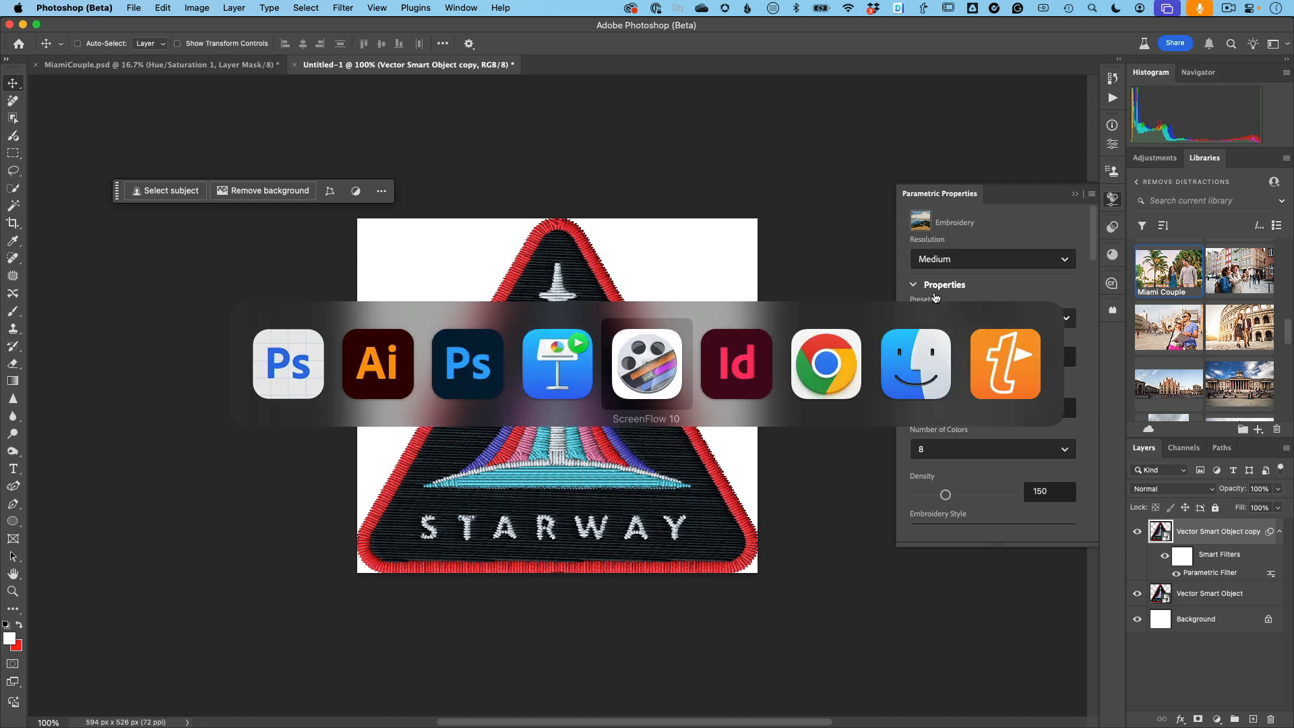
{"action": "key", "text": "super+Tab"}
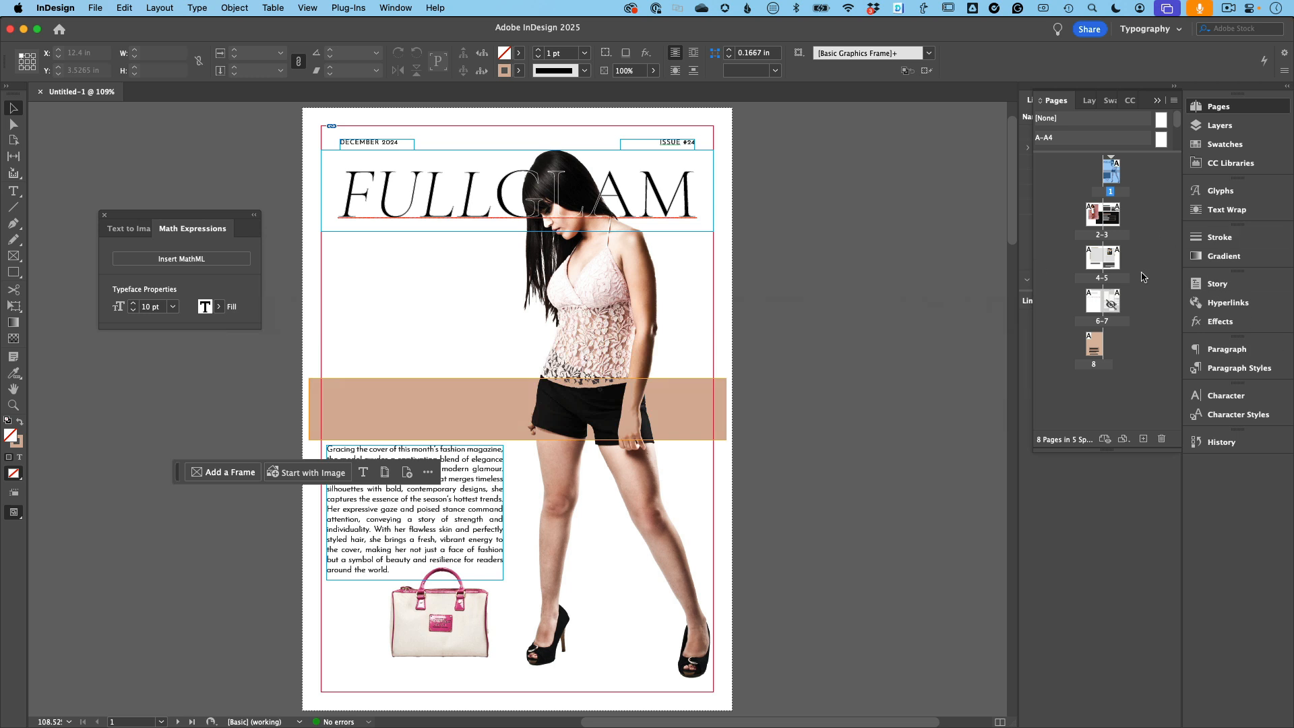
Look through spread 2-3 and page 8 of the magazine, leaving spread 6-7 hidden, and go to spread 4-5.
{"action": "double_click", "coordinate": [1102, 236]}
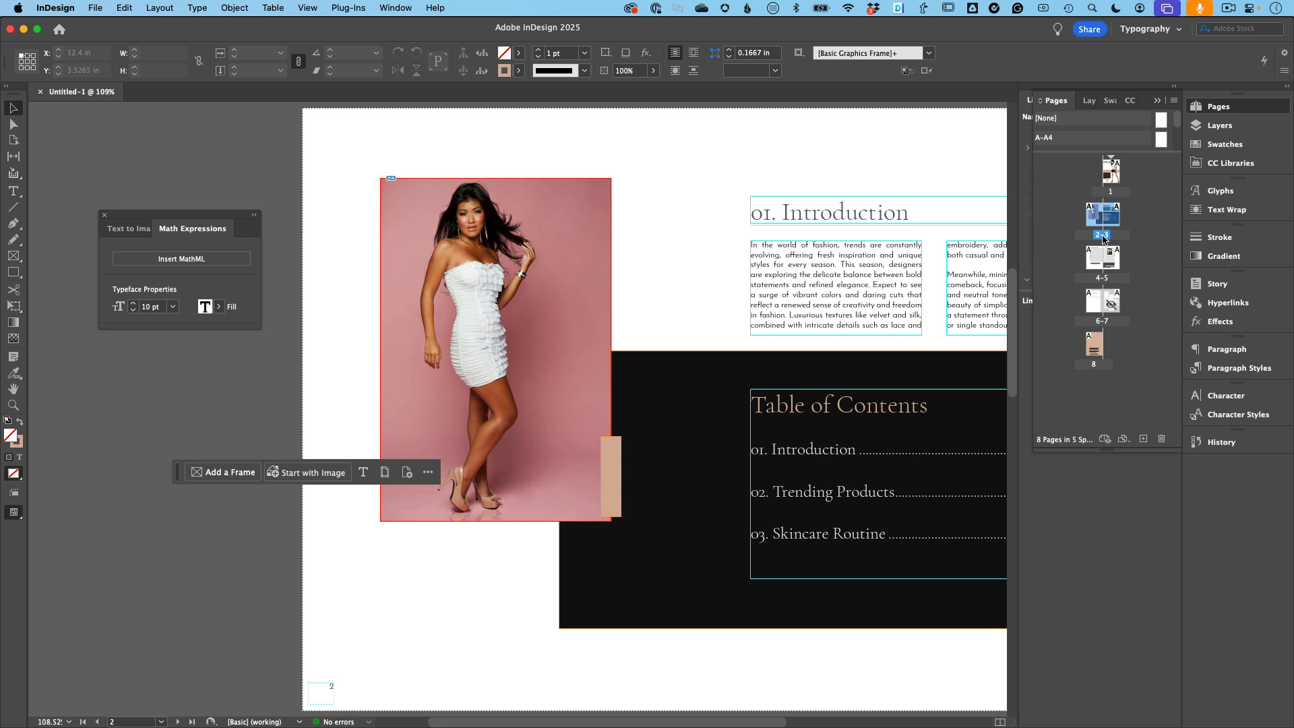
{"action": "key", "text": "super+minus"}
{"action": "key", "text": "super+minus"}
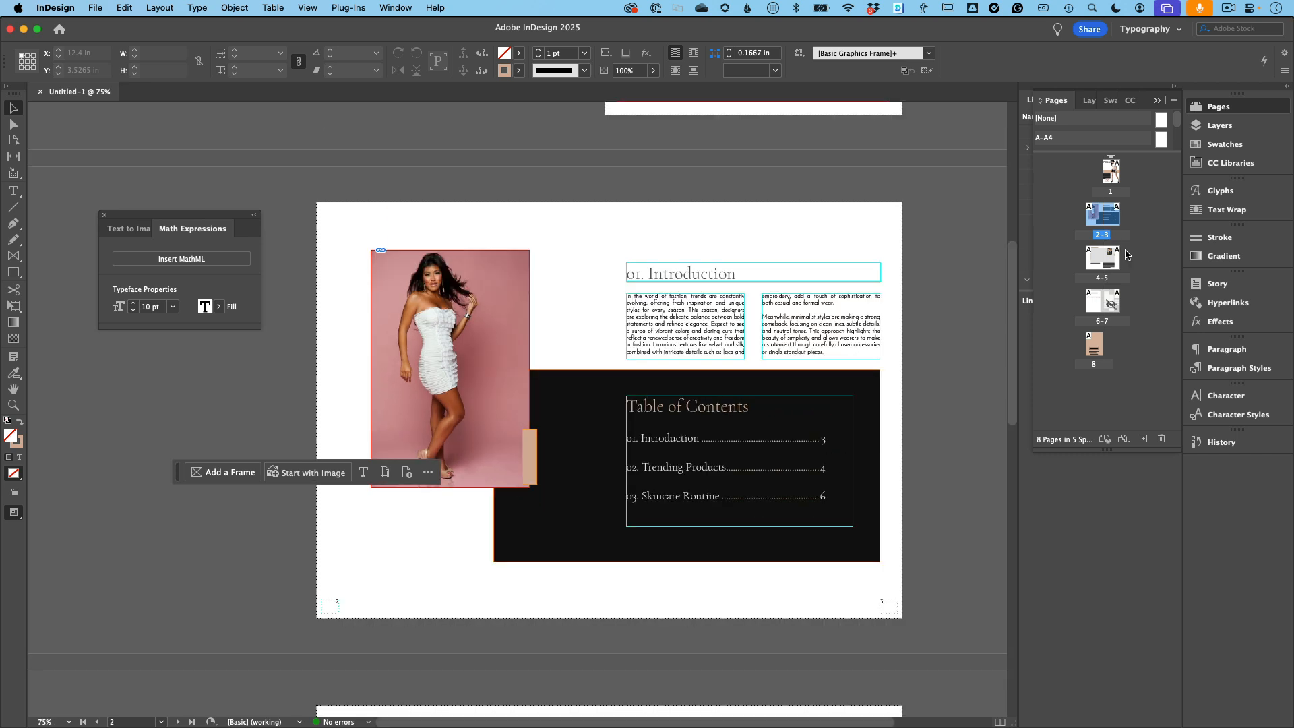
{"action": "double_click", "coordinate": [1110, 325]}
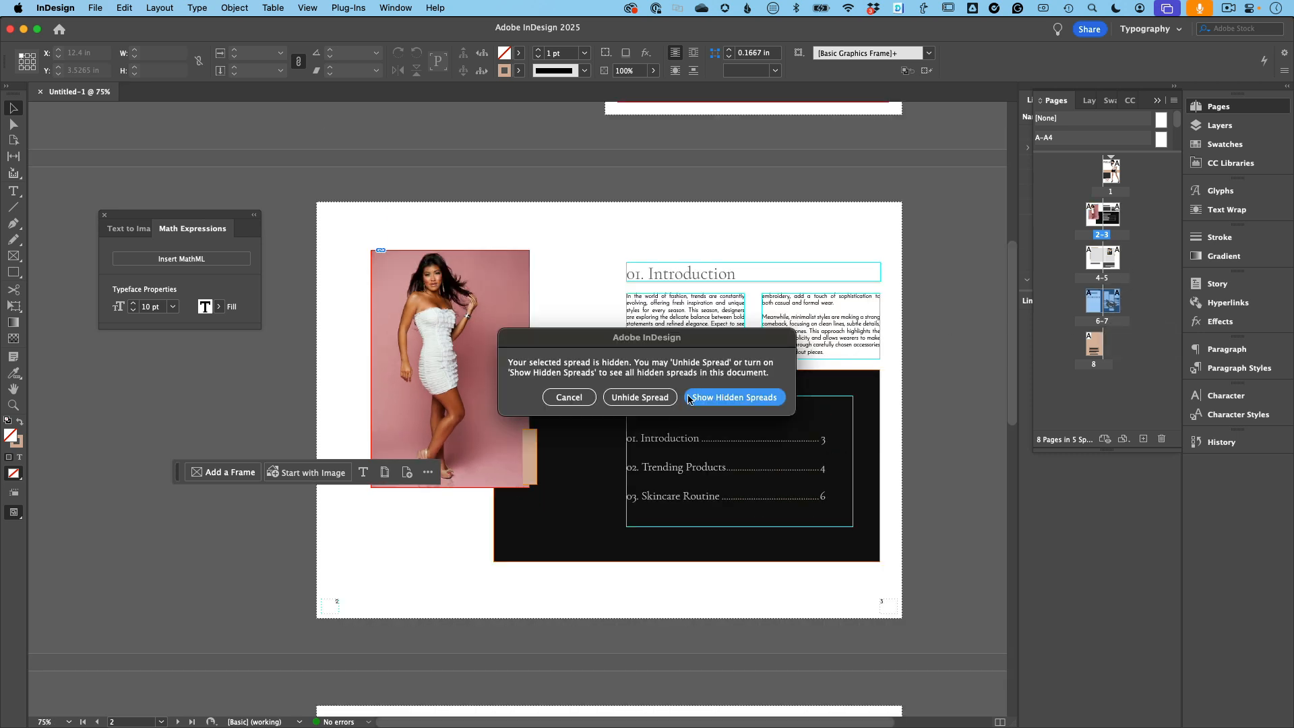
{"action": "left_click", "coordinate": [569, 397]}
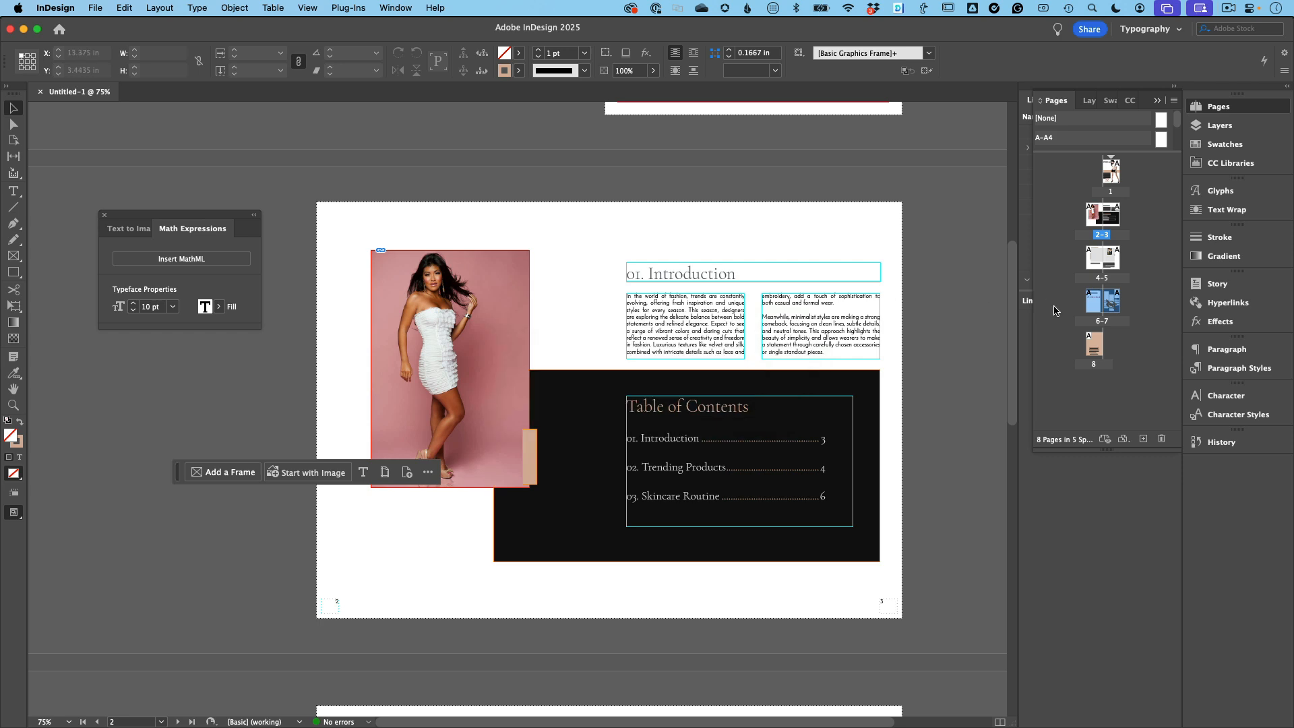
{"action": "double_click", "coordinate": [1099, 348]}
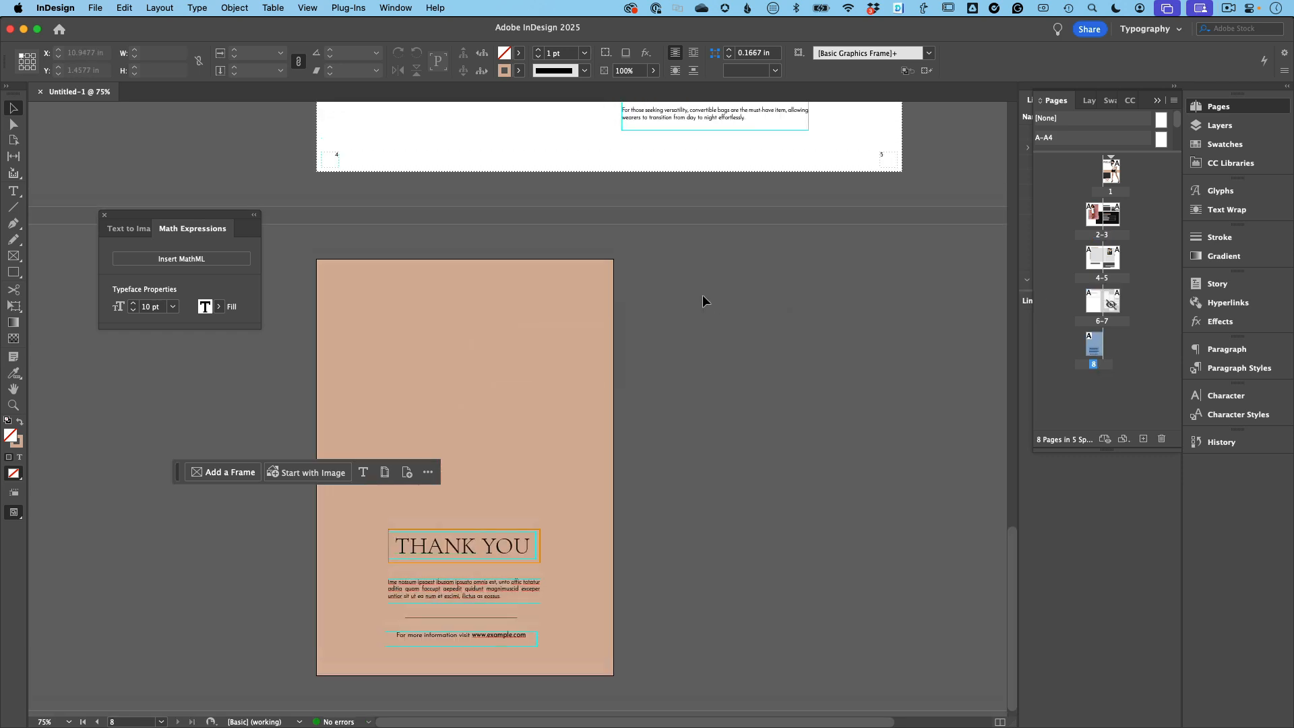
{"action": "scroll", "coordinate": [702, 294], "scroll_direction": "up", "scroll_amount": 6}
{"action": "scroll", "coordinate": [702, 293], "scroll_direction": "up", "scroll_amount": 10}
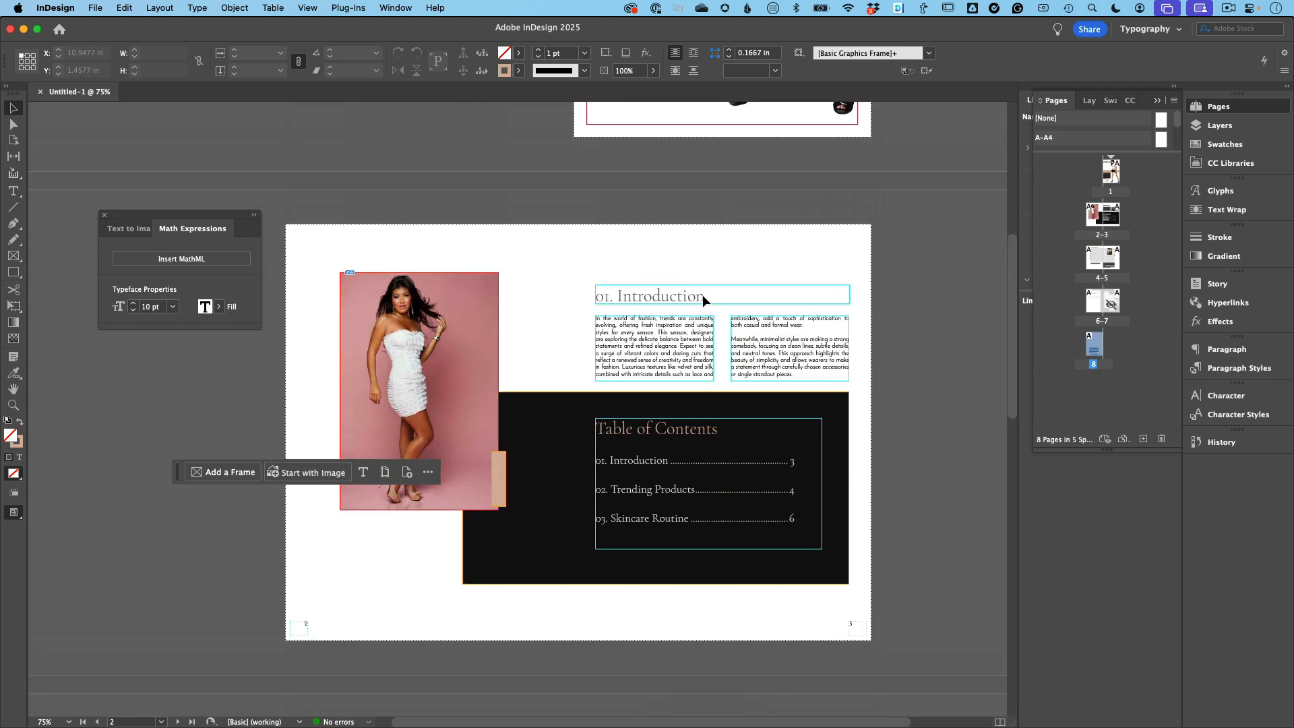
{"action": "scroll", "coordinate": [702, 294], "scroll_direction": "down", "scroll_amount": 10}
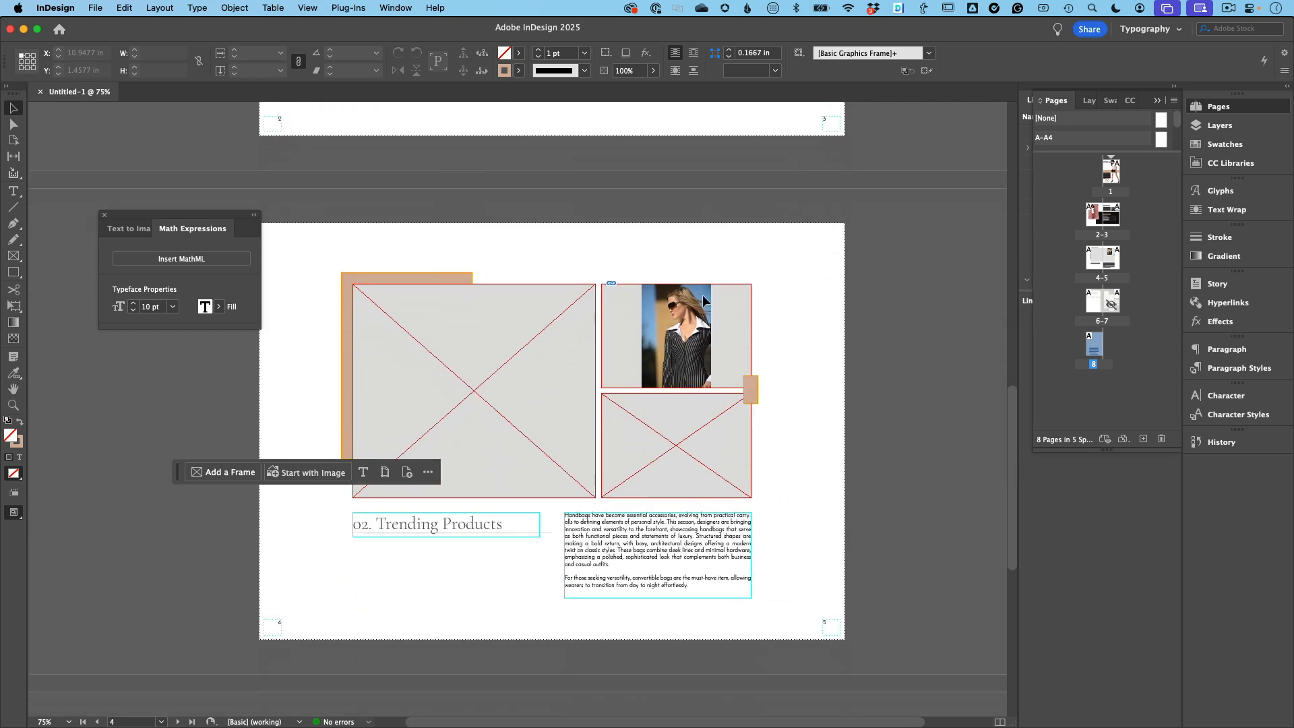
Select the large empty image frame on spread 4-5 and reposition the contextual task bar and the Math Expressions panel.
{"action": "left_click", "coordinate": [556, 348]}
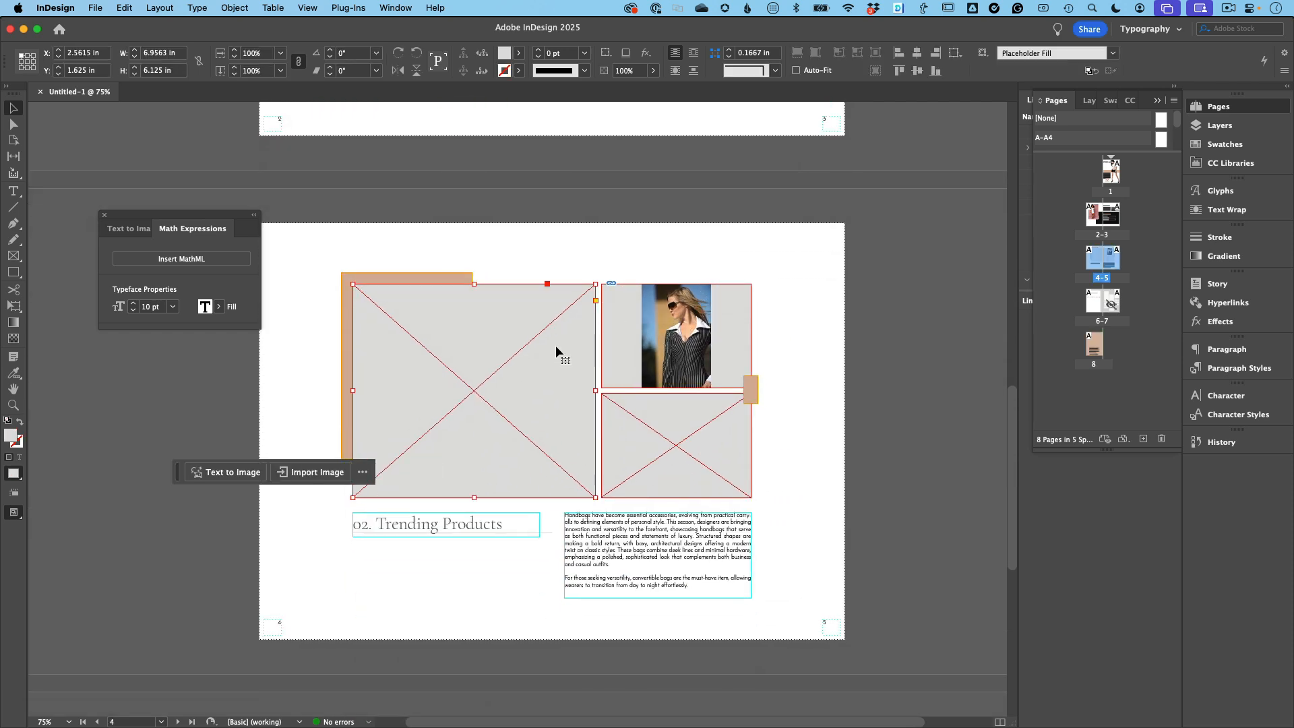
{"action": "scroll", "coordinate": [556, 345], "scroll_direction": "up", "scroll_amount": 4}
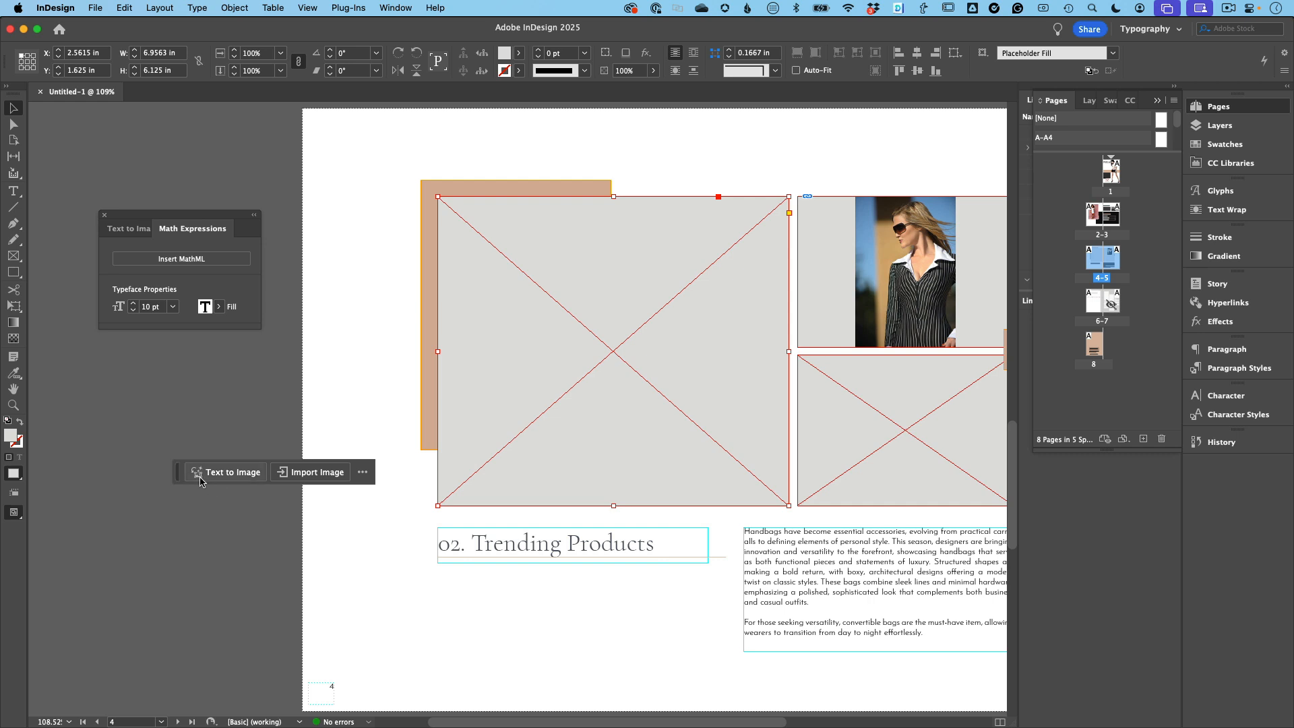
{"action": "left_click_drag", "start_coordinate": [177, 471], "coordinate": [149, 560]}
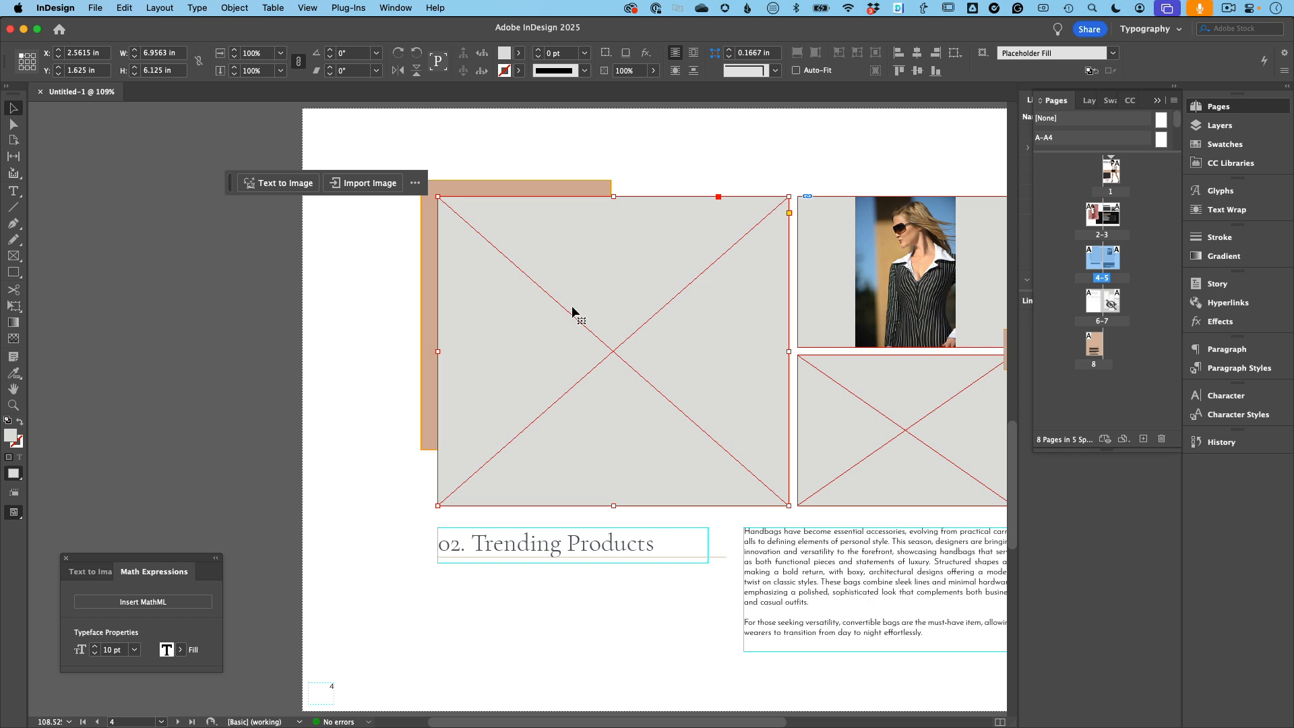
Fill the large frame using Text to Image with the prompt "modern fashion handbag", Photo content and Frame dimensions aspect ratio, choosing variation 3.
{"action": "left_click", "coordinate": [302, 188]}
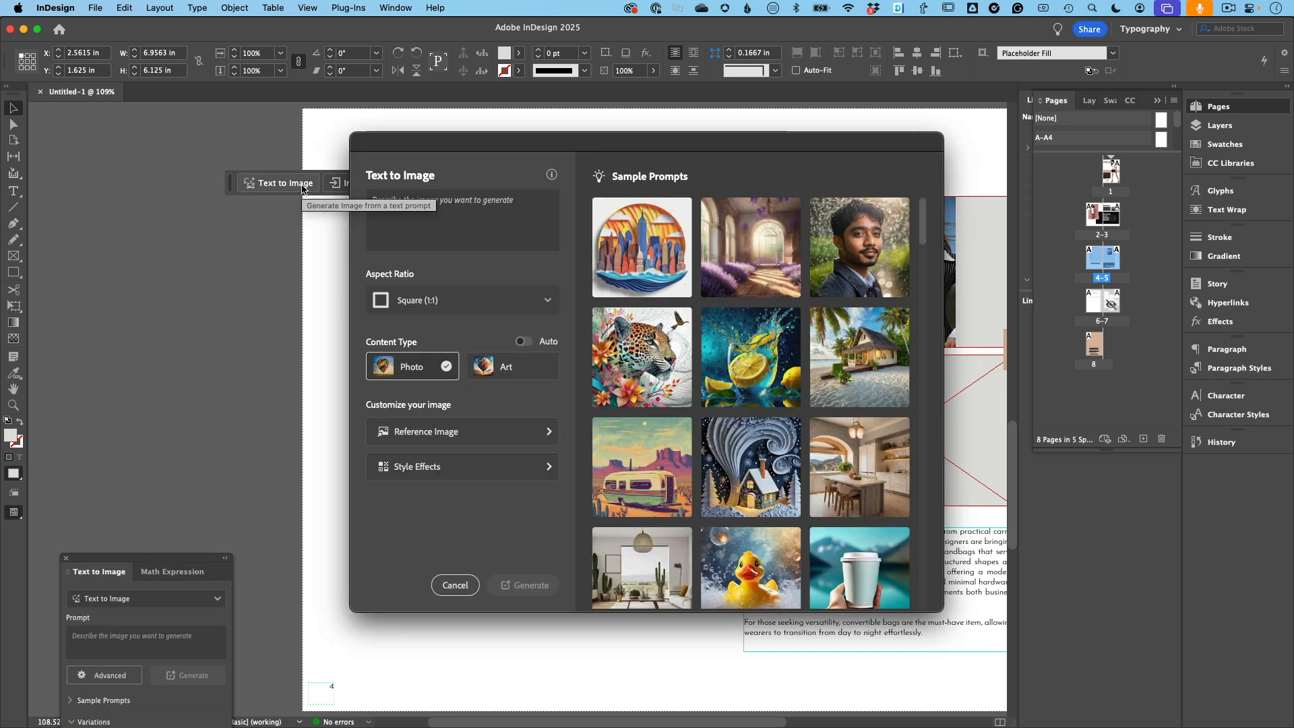
{"action": "left_click", "coordinate": [496, 214]}
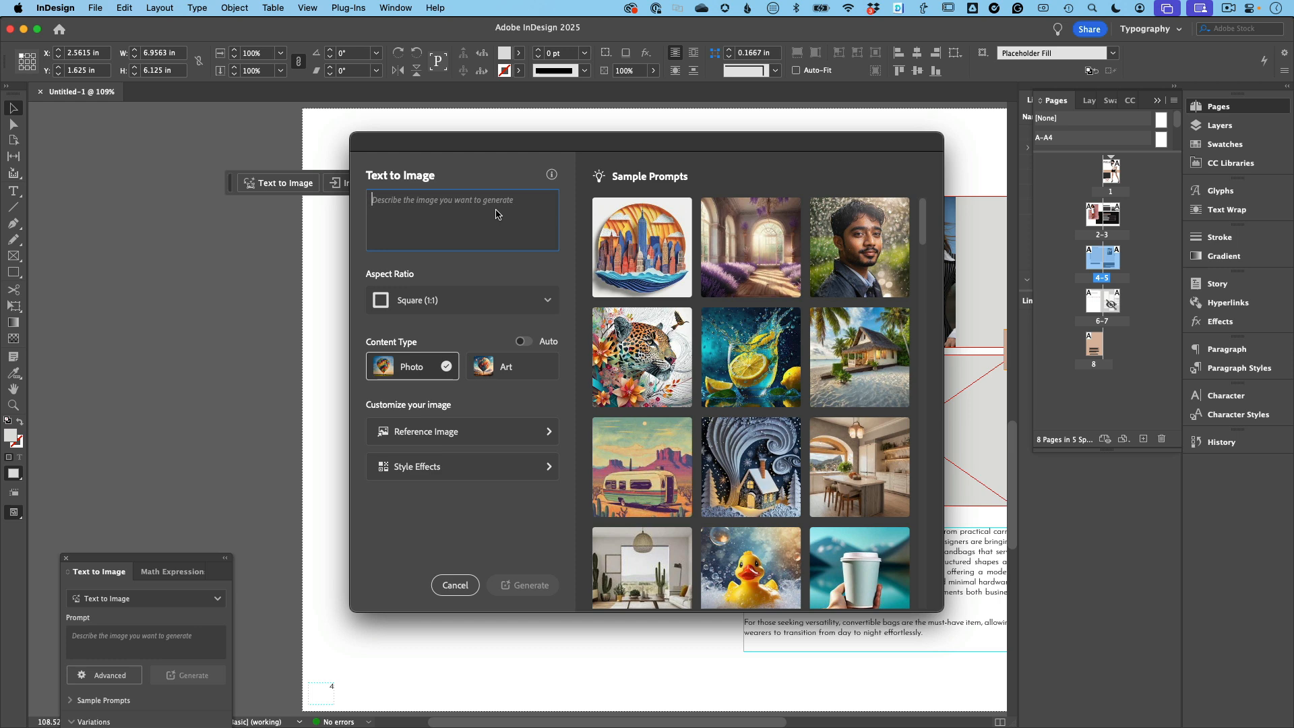
{"action": "type", "text": "modern fashion handbag"}
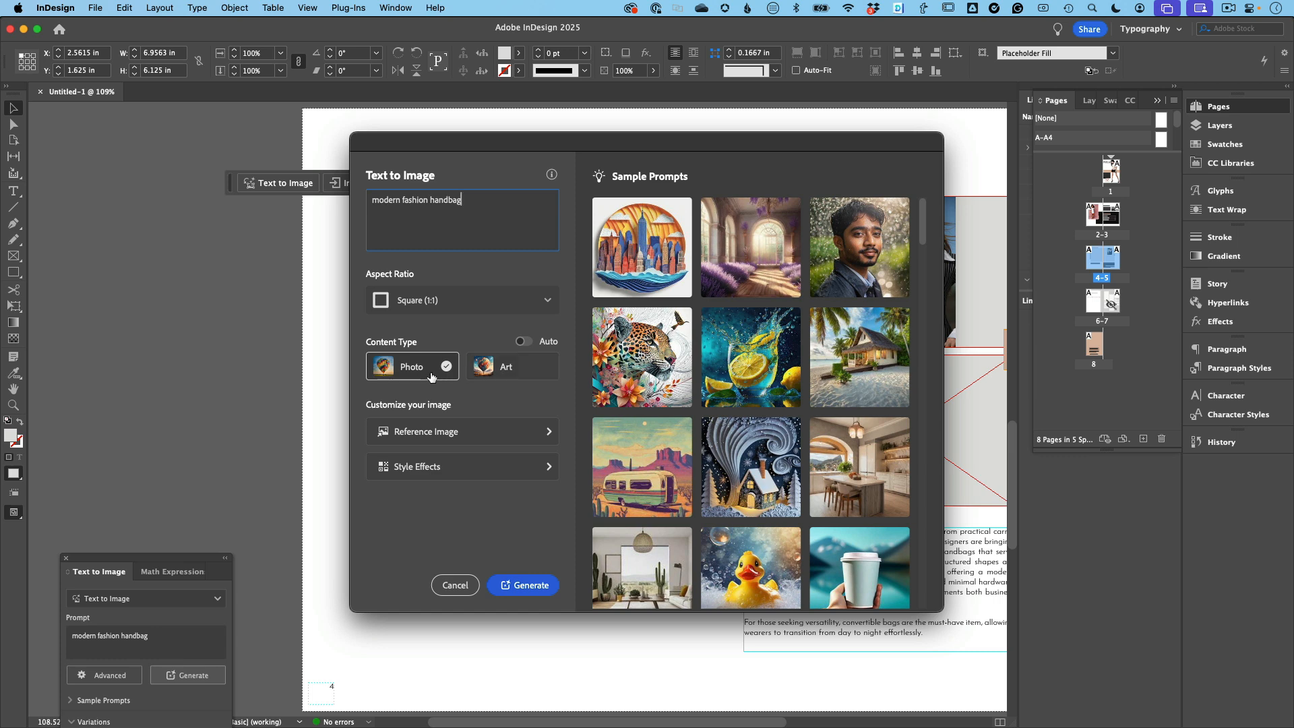
{"action": "left_click", "coordinate": [548, 302]}
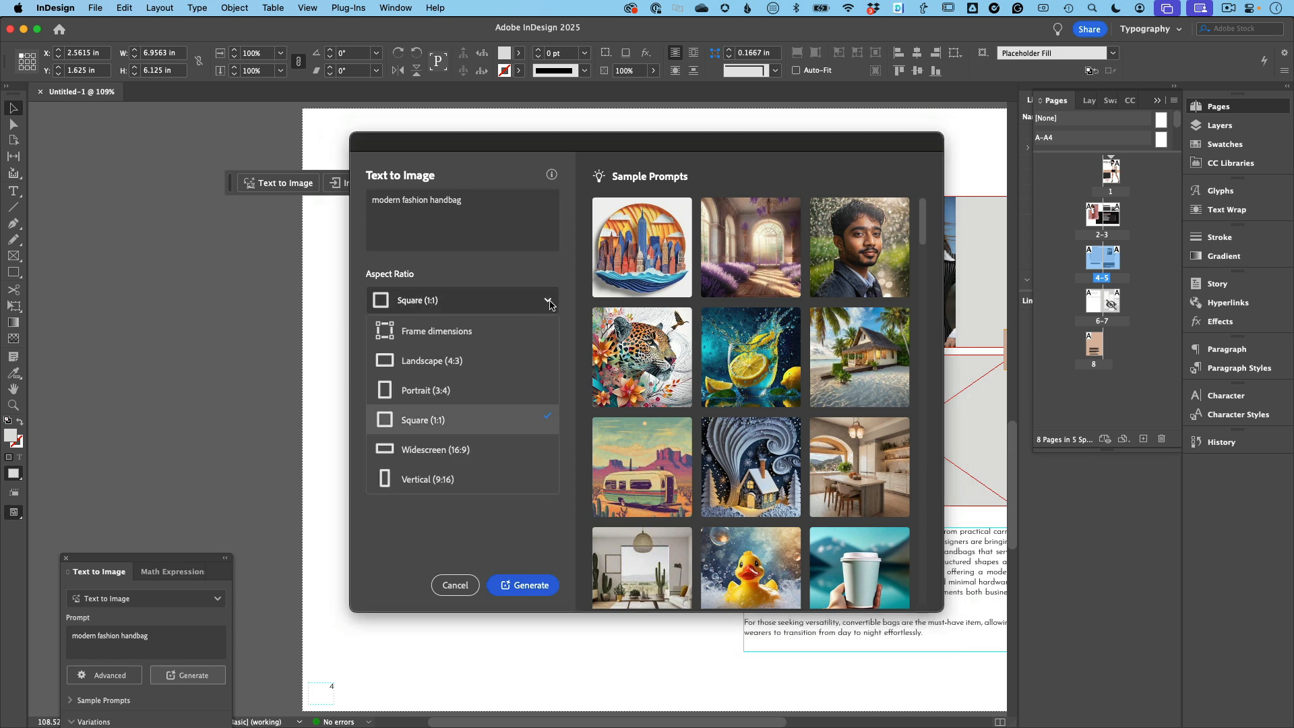
{"action": "left_click", "coordinate": [468, 339]}
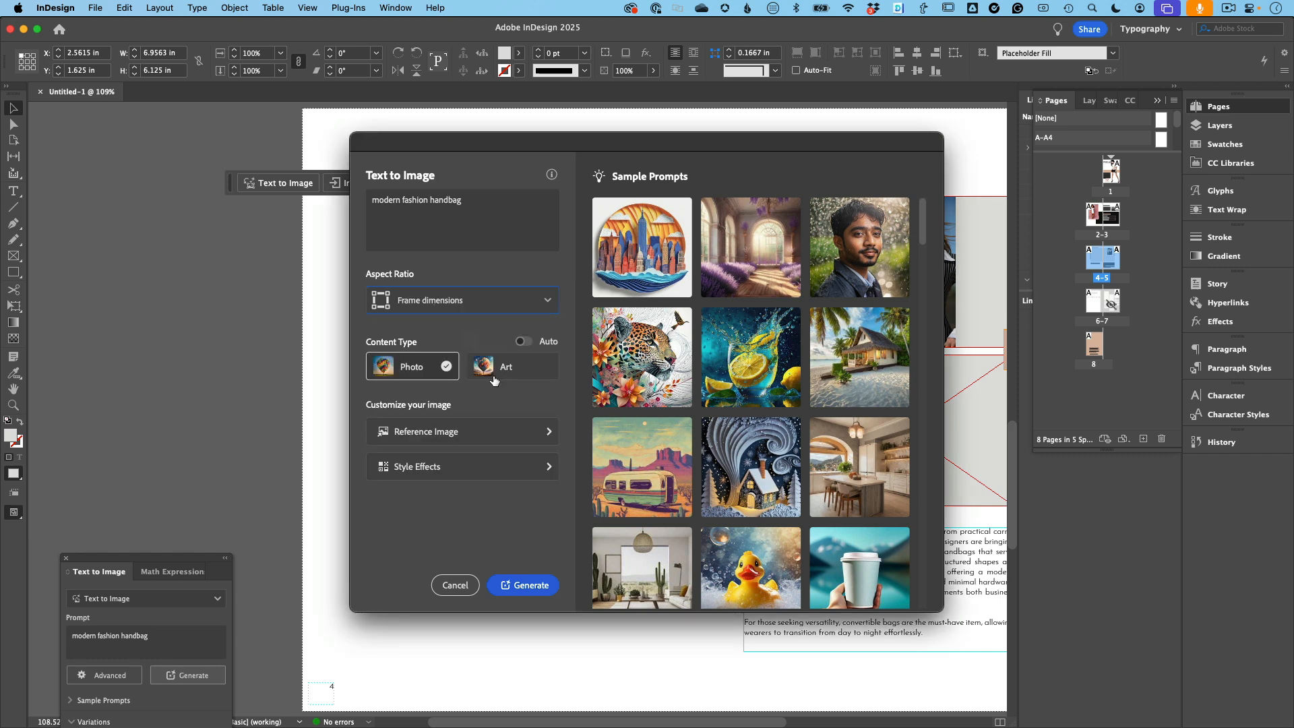
{"action": "left_click", "coordinate": [536, 585]}
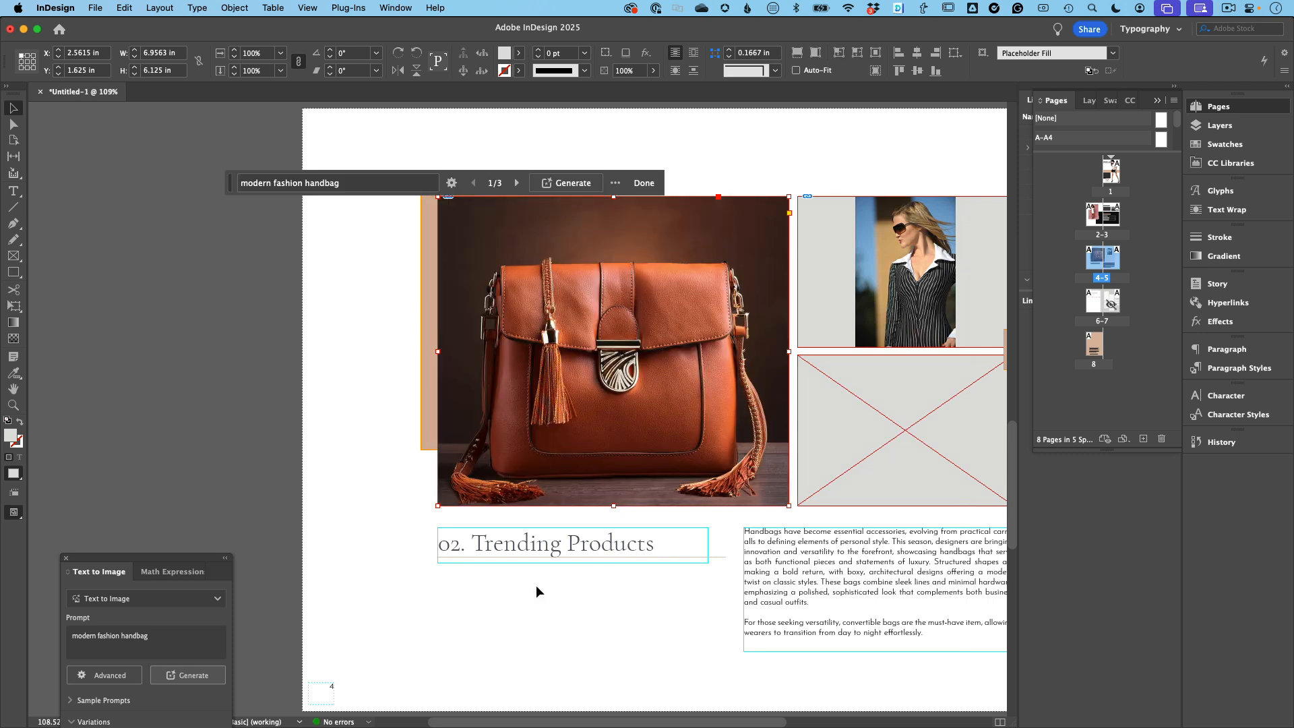
{"action": "left_click", "coordinate": [516, 184]}
{"action": "left_click", "coordinate": [517, 183]}
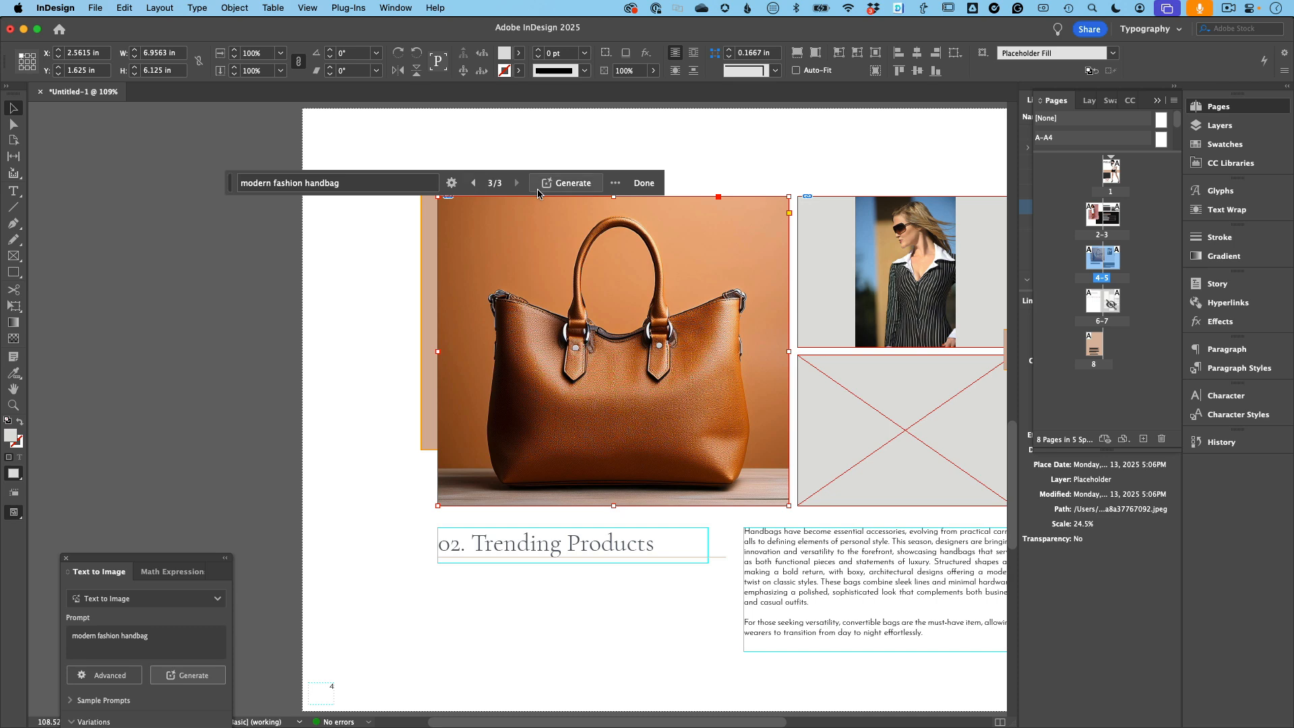
Shift the woman's photo toward the right side of its frame on page 5 and deselect the frame.
{"action": "scroll", "coordinate": [600, 236], "scroll_direction": "right", "scroll_amount": 8}
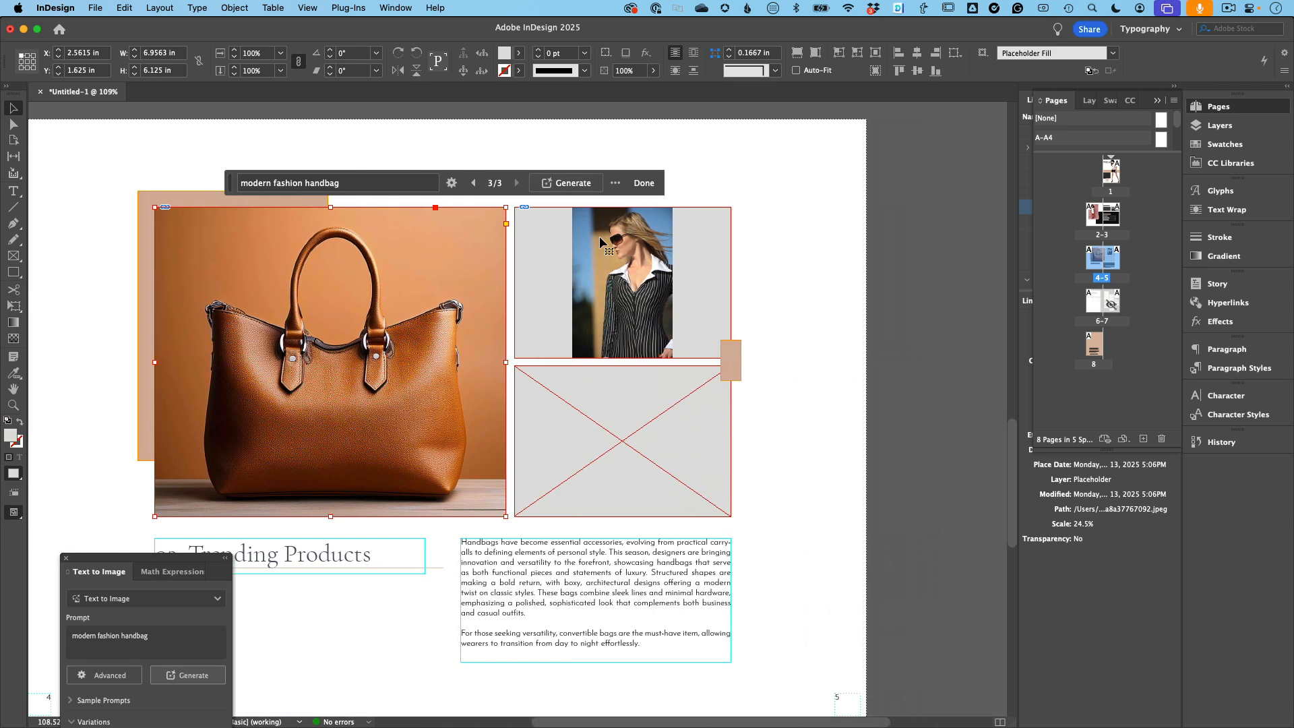
{"action": "left_click", "coordinate": [630, 268]}
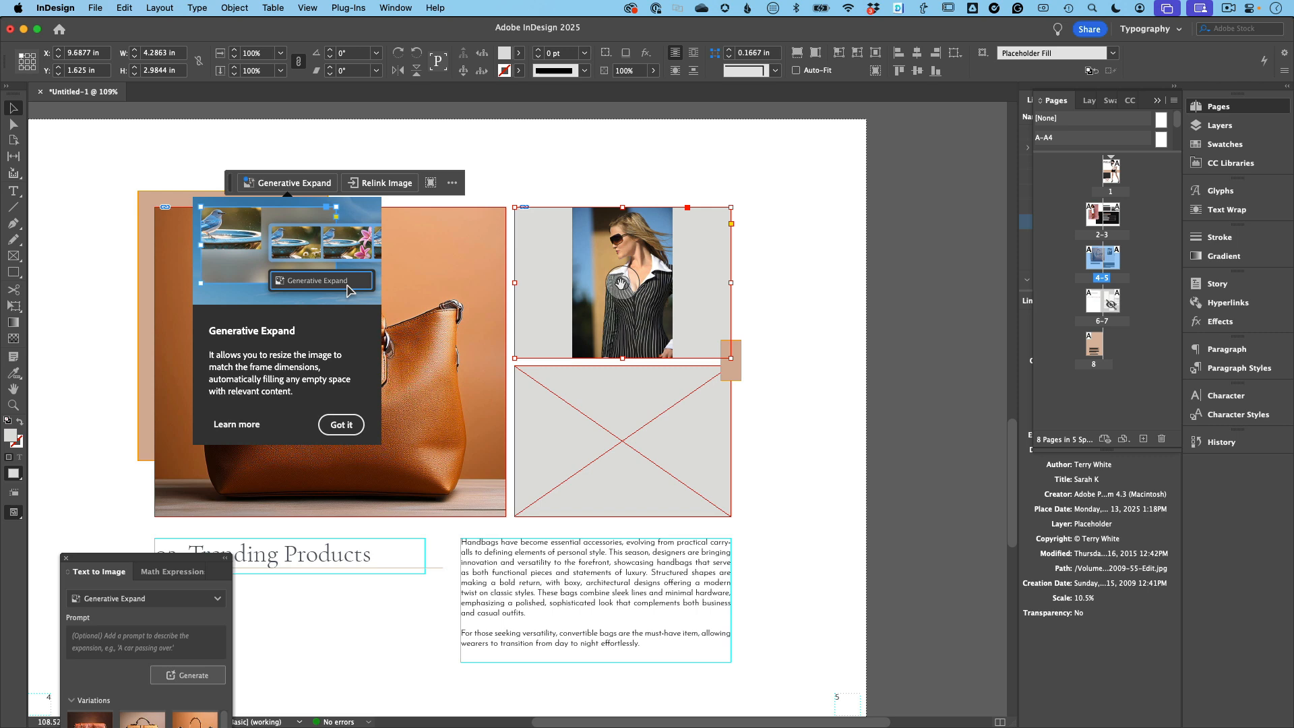
{"action": "left_click_drag", "start_coordinate": [620, 283], "coordinate": [661, 291]}
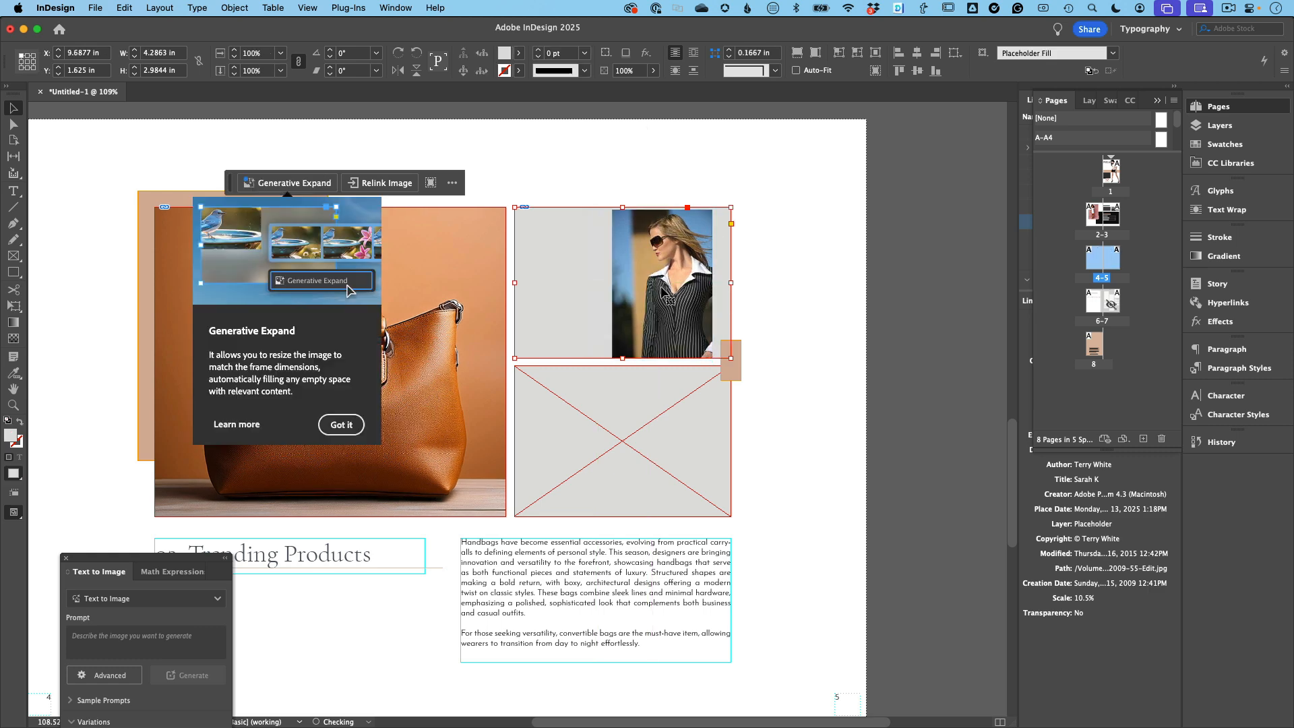
{"action": "left_click", "coordinate": [758, 265]}
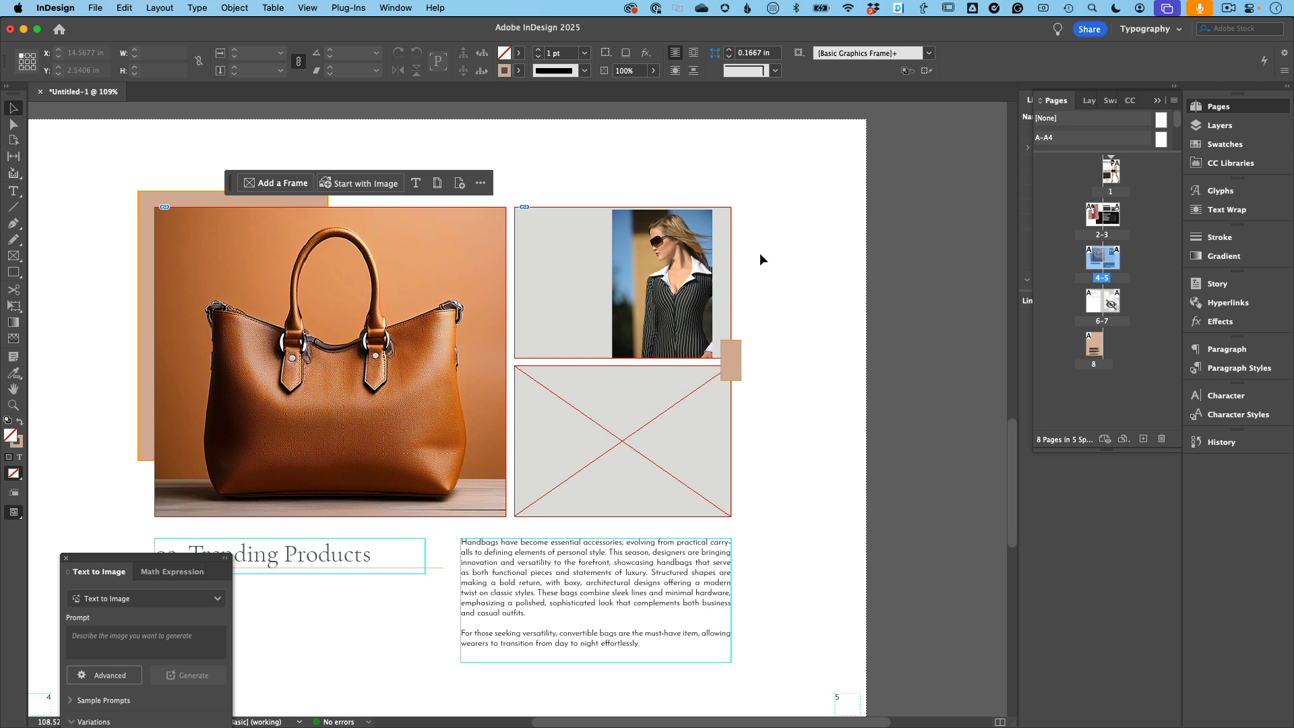
Try the Fill frame proportionally fitting on the woman's photo, and undo it.
{"action": "left_click", "coordinate": [597, 282]}
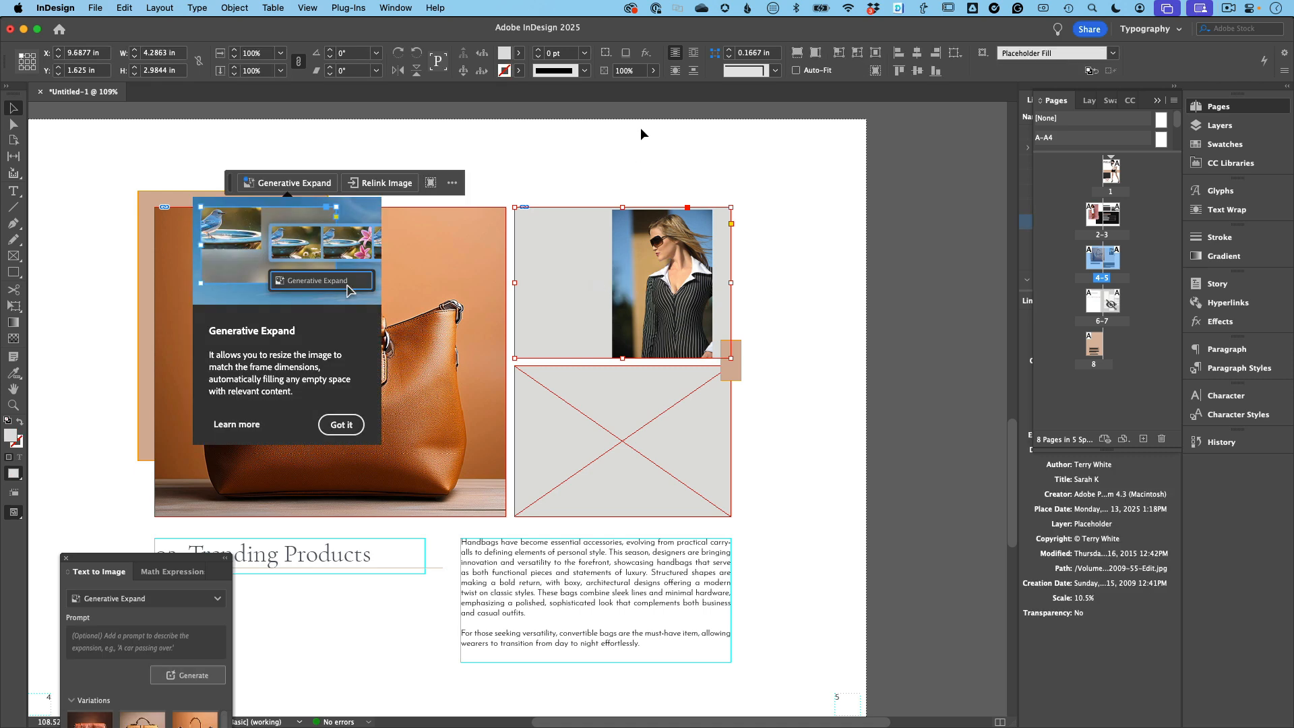
{"action": "left_click", "coordinate": [796, 55]}
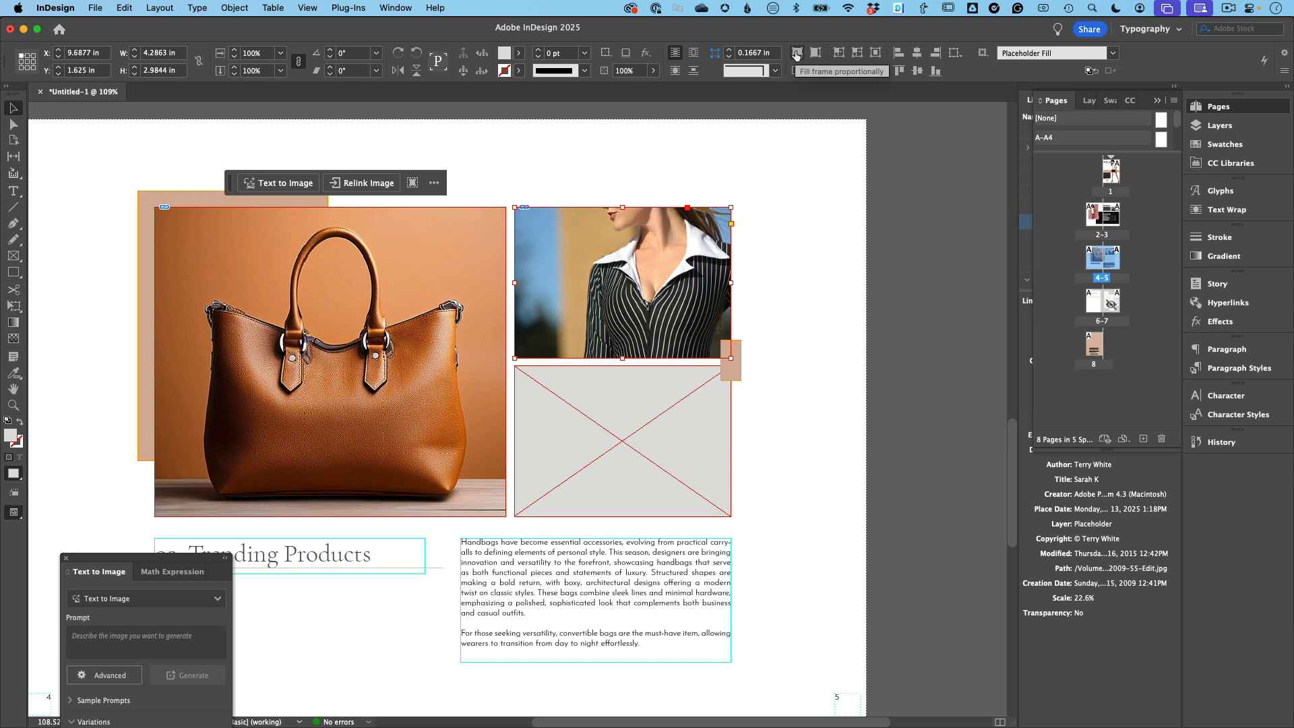
{"action": "key", "text": "super+z"}
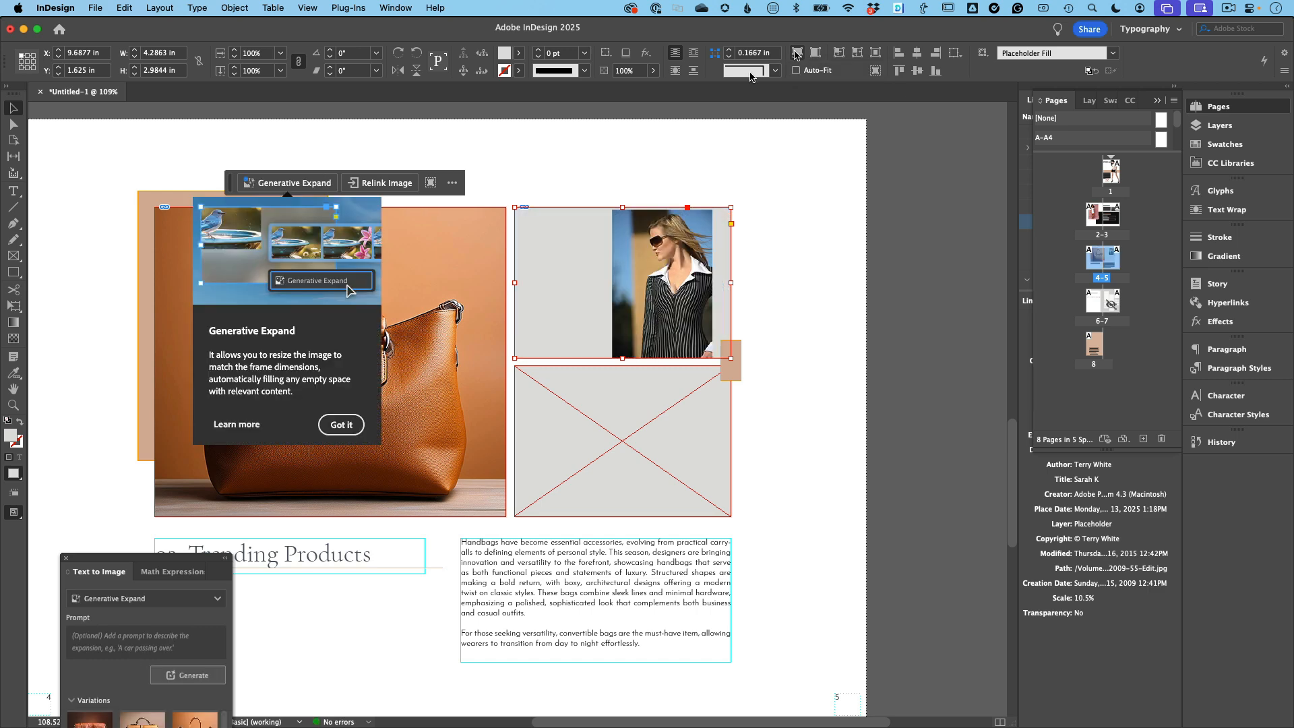
Fill the empty part of the woman's photo frame on page 5 using Generative Expand without a prompt, compare the variations and keep variation 1.
{"action": "left_click", "coordinate": [340, 426]}
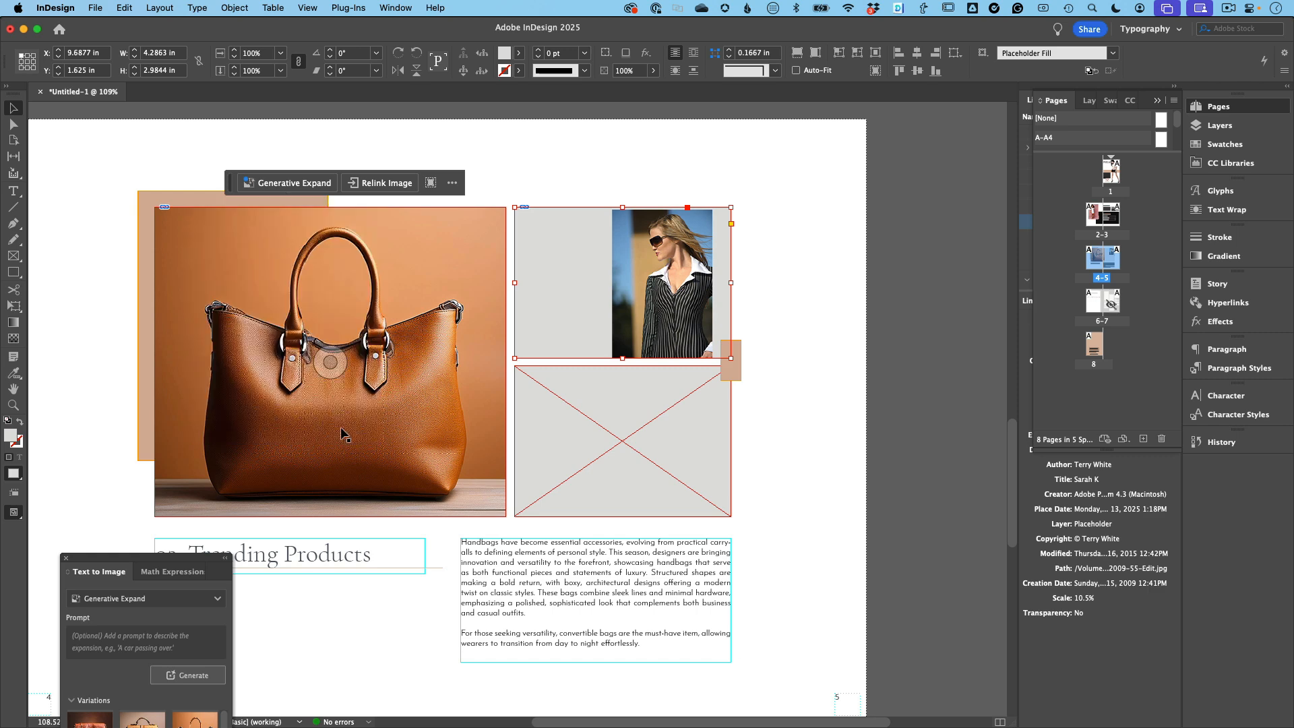
{"action": "left_click", "coordinate": [306, 191]}
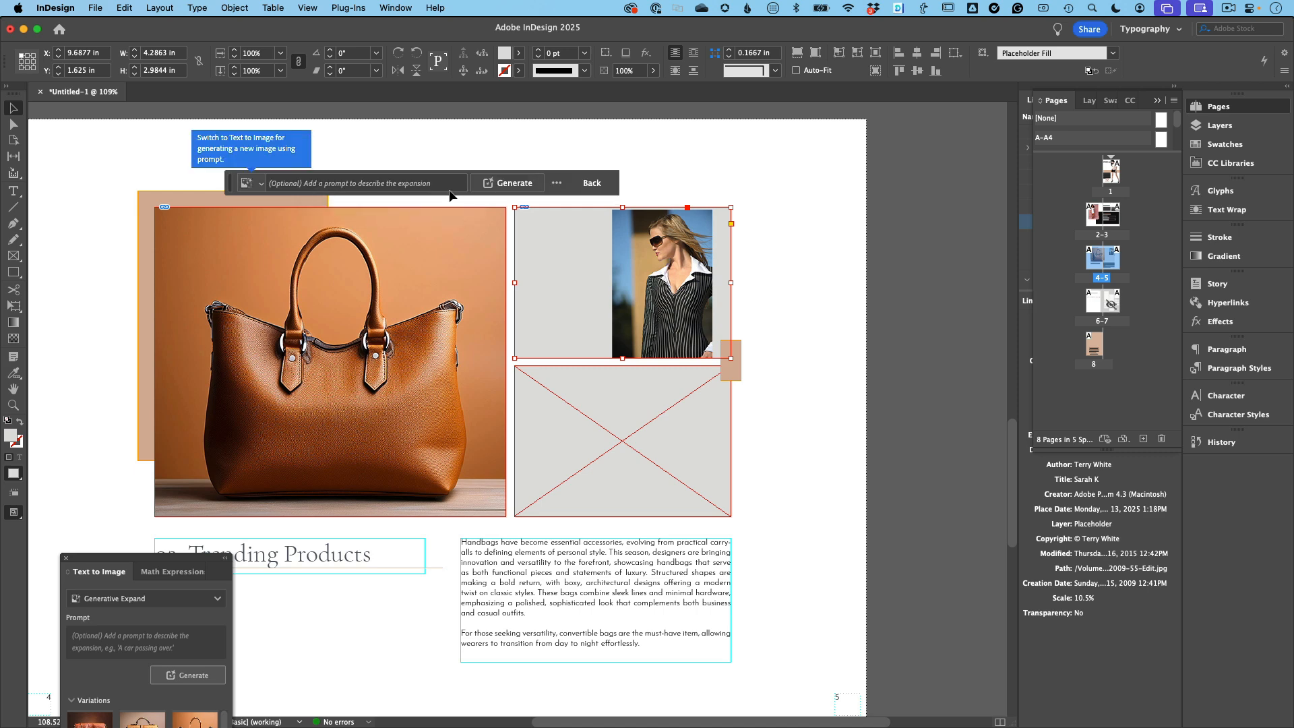
{"action": "left_click", "coordinate": [512, 184]}
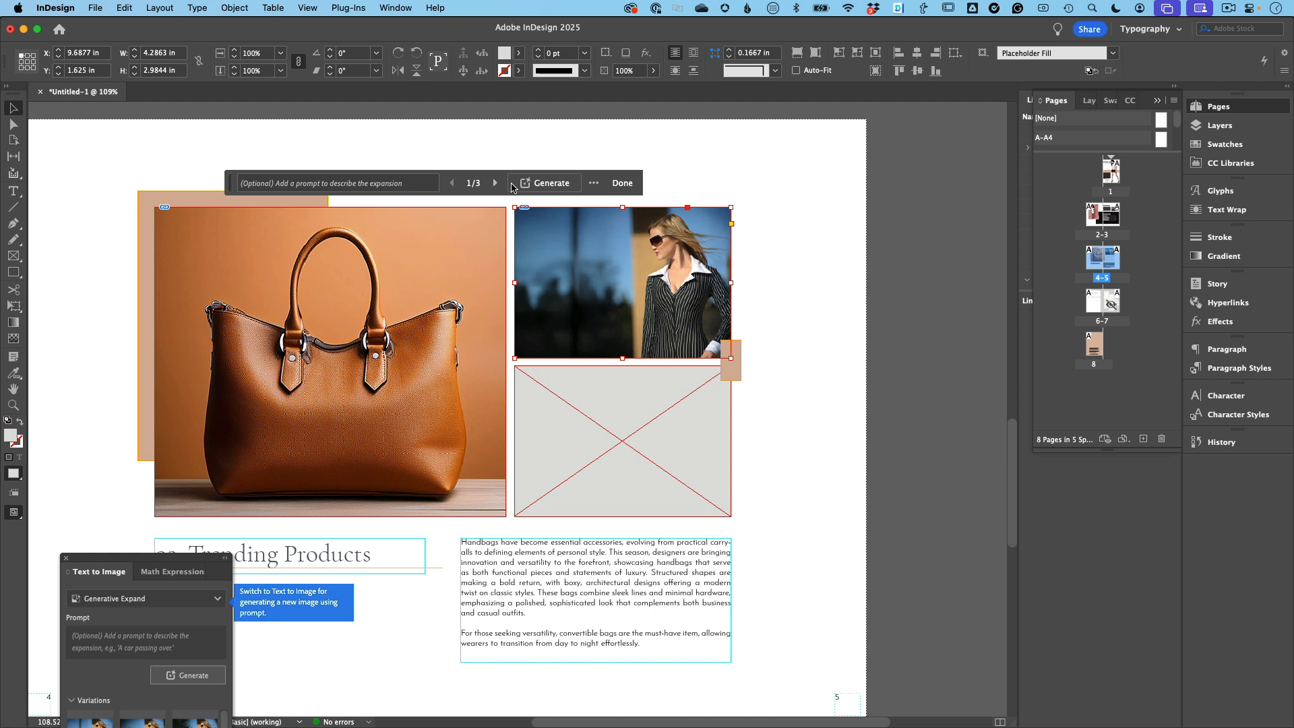
{"action": "left_click", "coordinate": [494, 183]}
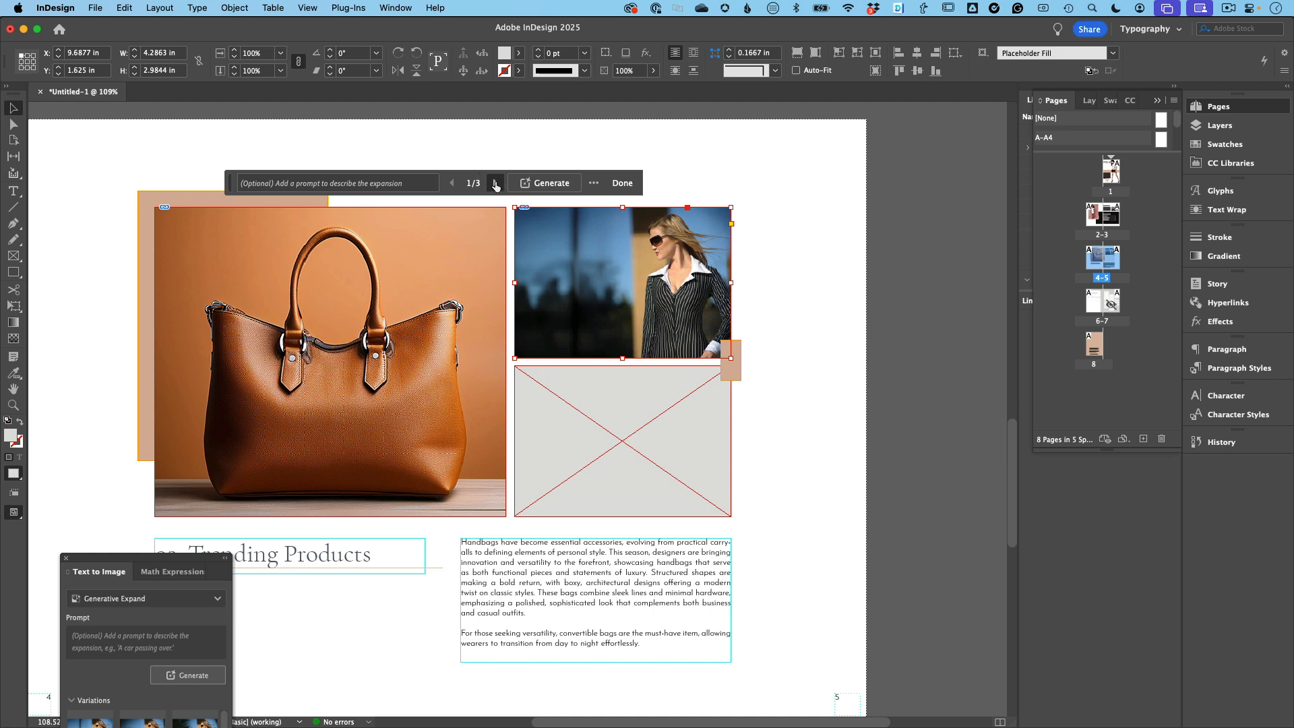
{"action": "left_click", "coordinate": [495, 184]}
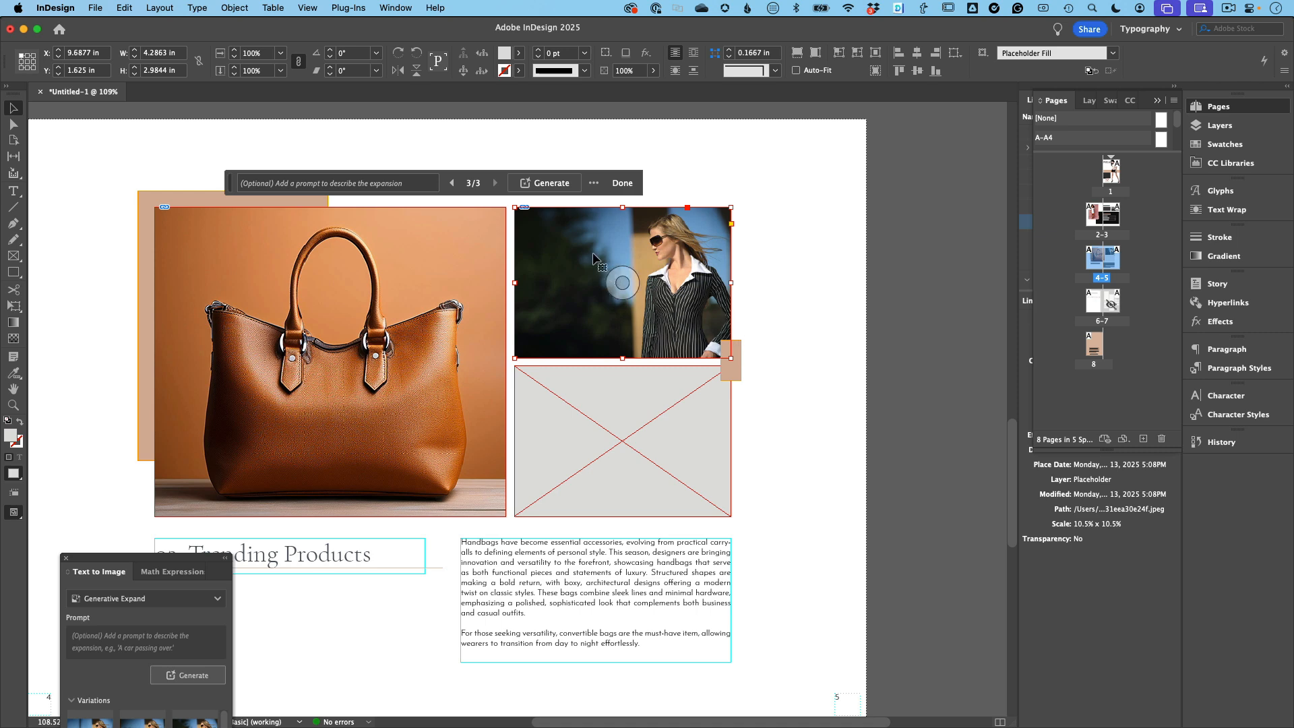
{"action": "left_click", "coordinate": [450, 188]}
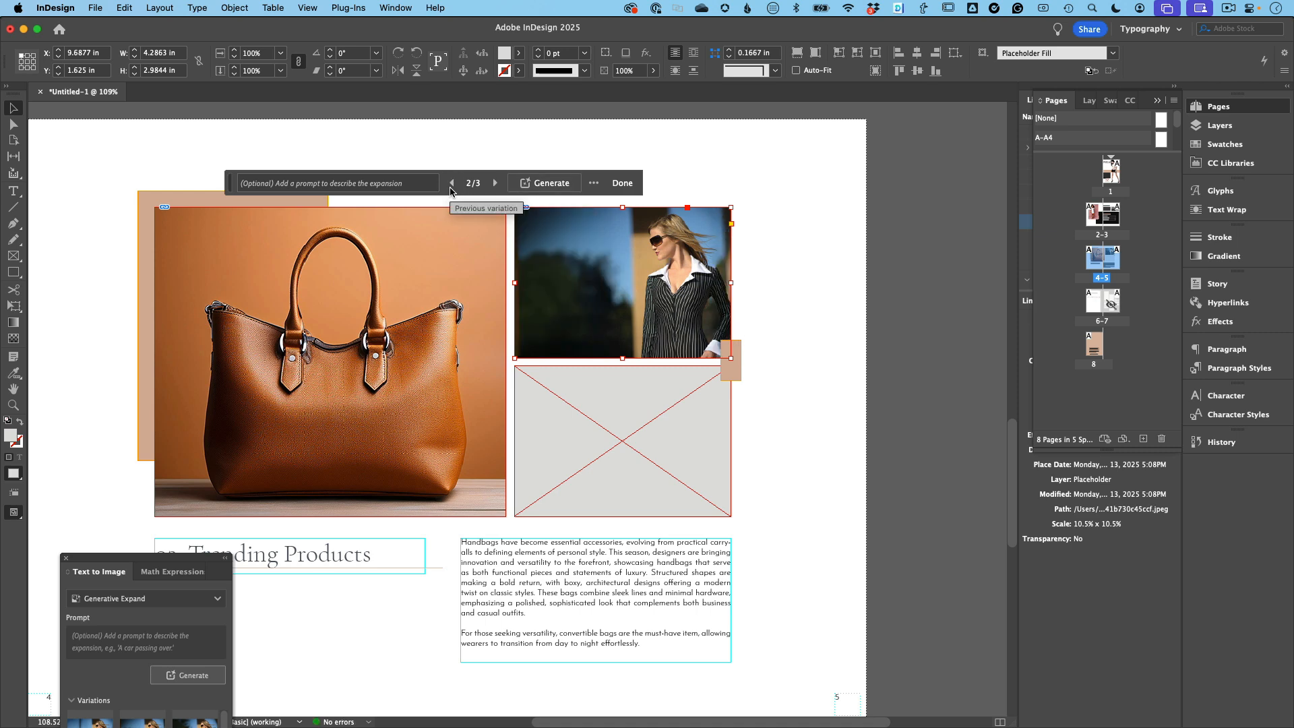
{"action": "left_click", "coordinate": [450, 188]}
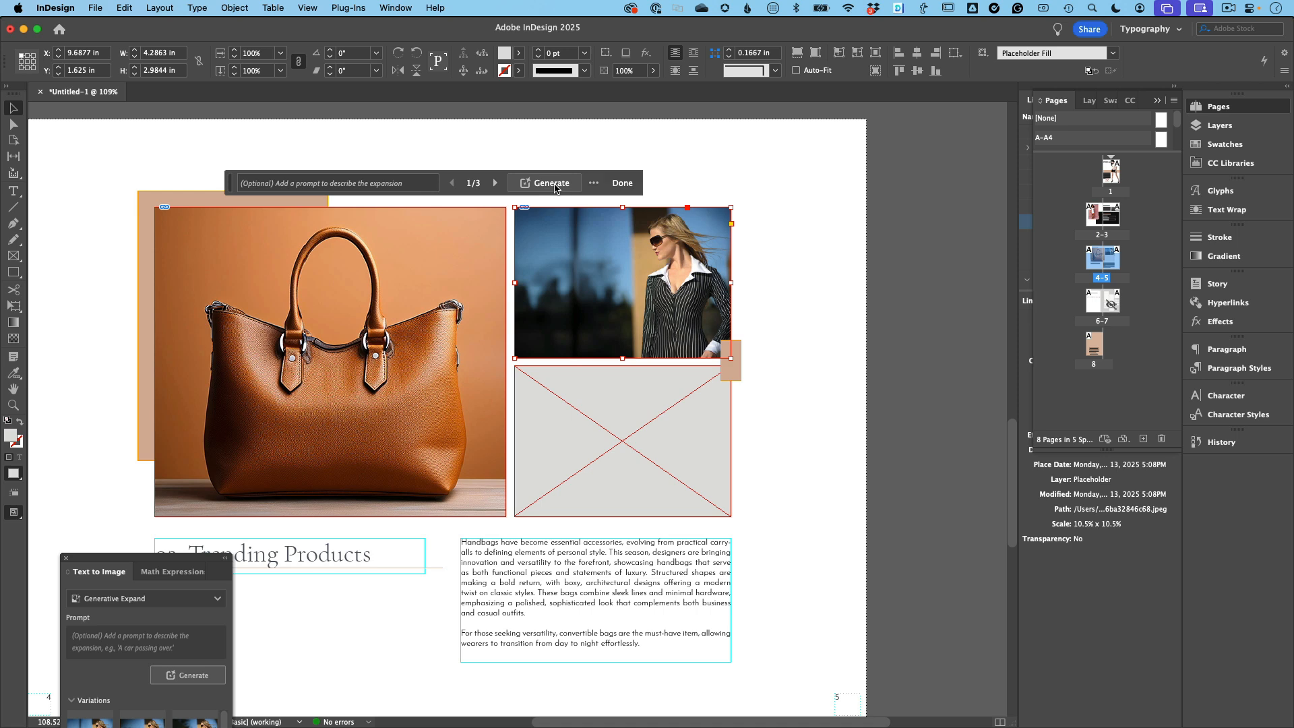
Switch to Chrome to look at the Adobe Express home page, and return to the magazine document in InDesign.
{"action": "scroll", "coordinate": [403, 214], "scroll_direction": "up", "scroll_amount": 10}
{"action": "scroll", "coordinate": [403, 217], "scroll_direction": "up", "scroll_amount": 5}
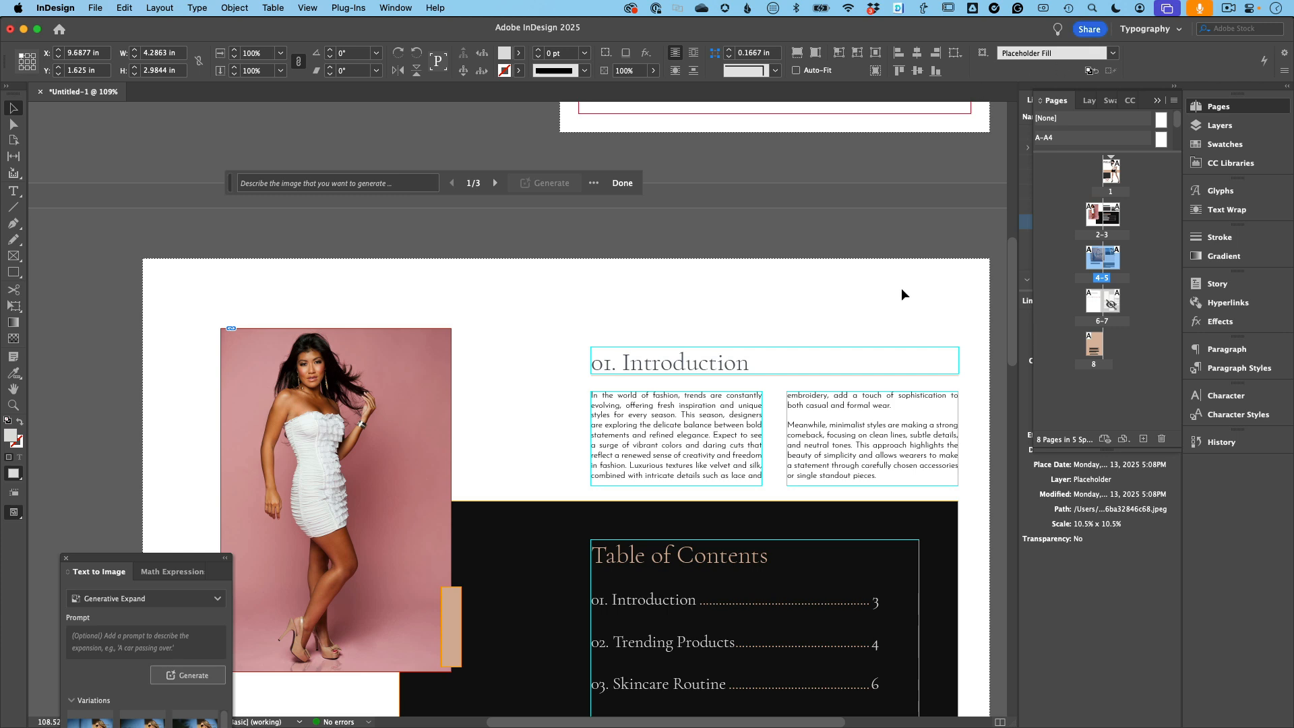
{"action": "scroll", "coordinate": [901, 291], "scroll_direction": "up", "scroll_amount": 5}
{"action": "scroll", "coordinate": [901, 292], "scroll_direction": "up", "scroll_amount": 5}
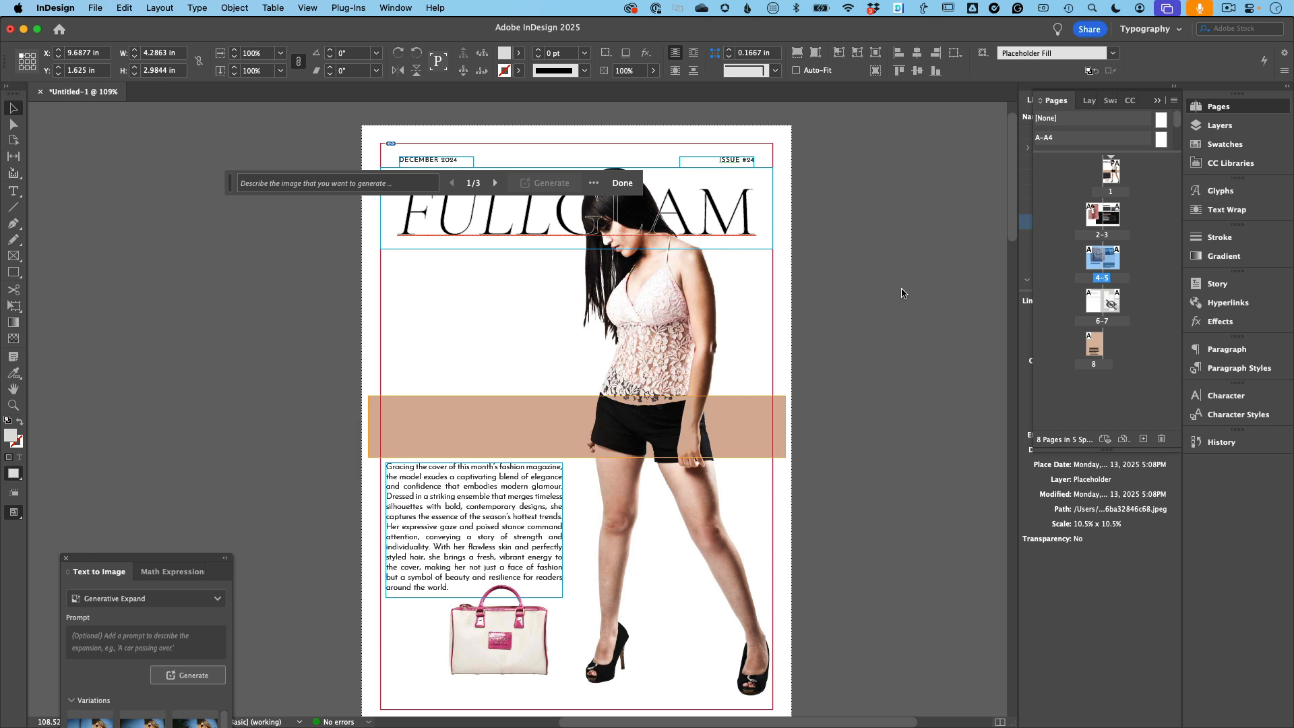
{"action": "key", "text": "super+Tab"}
{"action": "key", "text": "super+Tab"}
{"action": "key", "text": "super+Tab"}
{"action": "key", "text": "super+Tab"}
{"action": "key", "text": "super+Tab"}
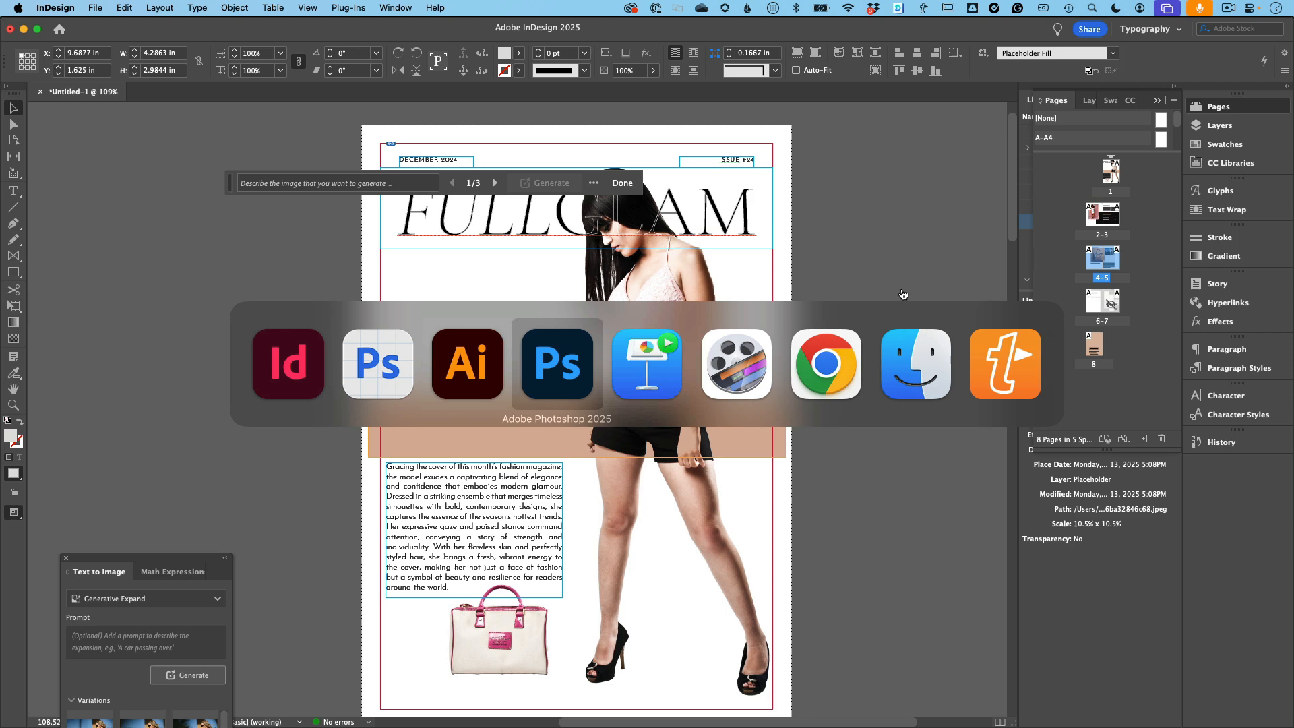
{"action": "key", "text": "super+Tab"}
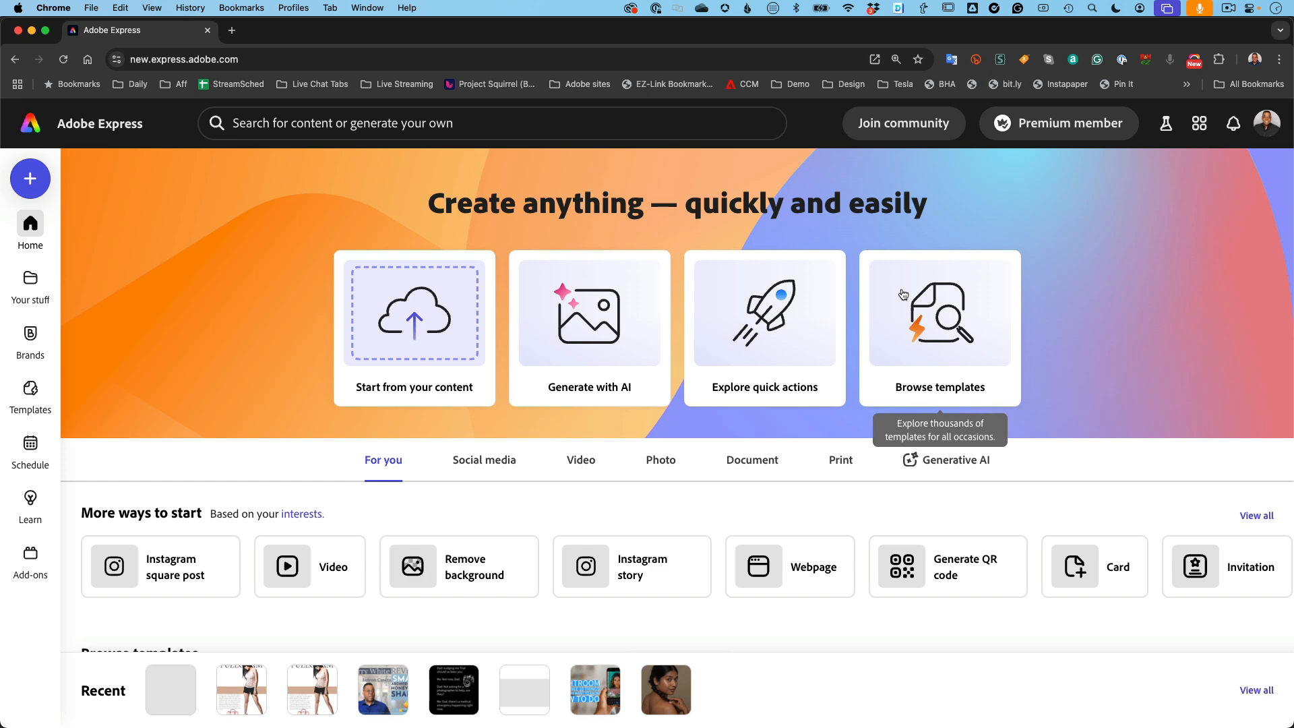
{"action": "key", "text": "super+Tab"}
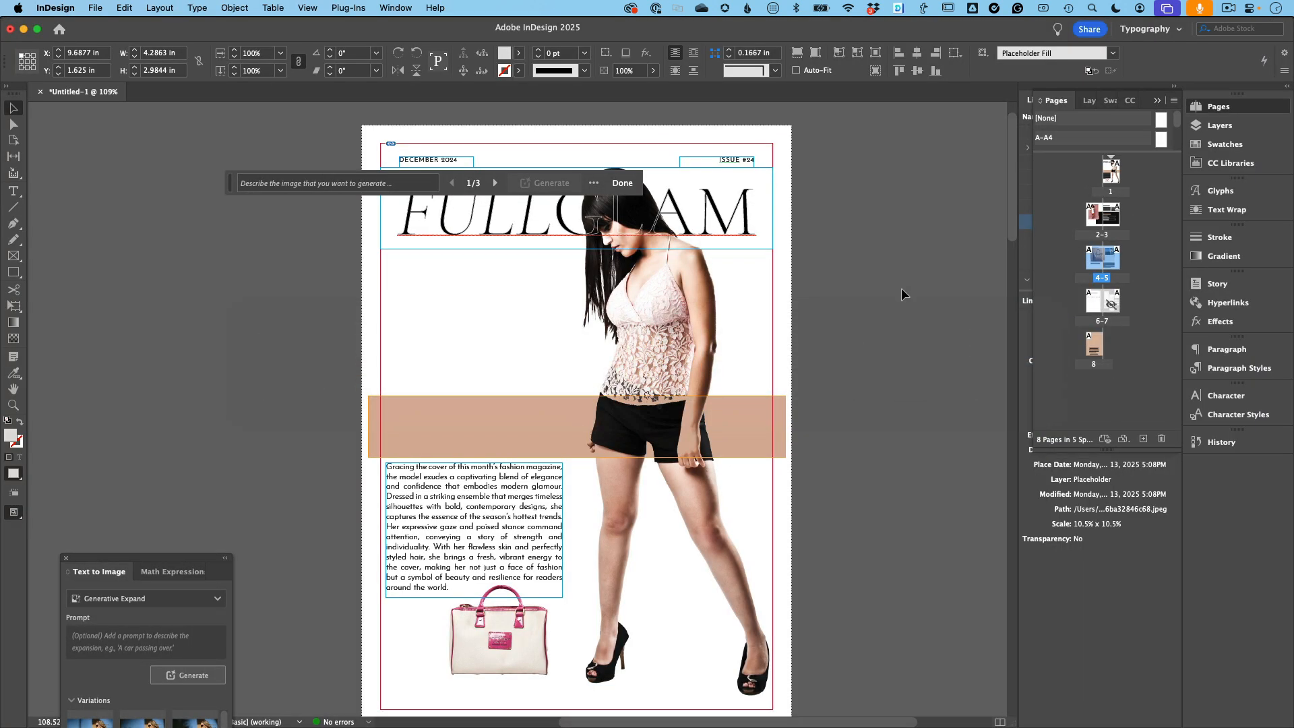
Export the magazine document to Adobe Express, continuing with the upload of a copy to cloud storage.
{"action": "left_click", "coordinate": [97, 8]}
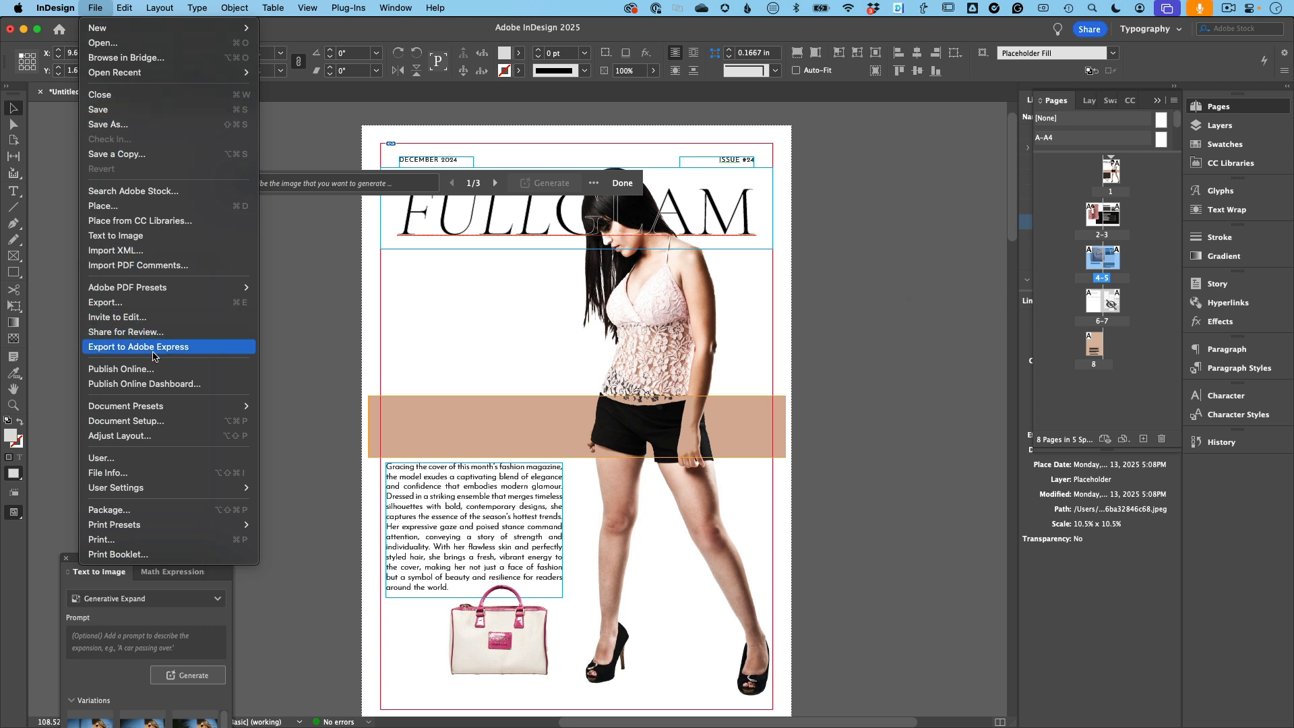
{"action": "left_click", "coordinate": [154, 347]}
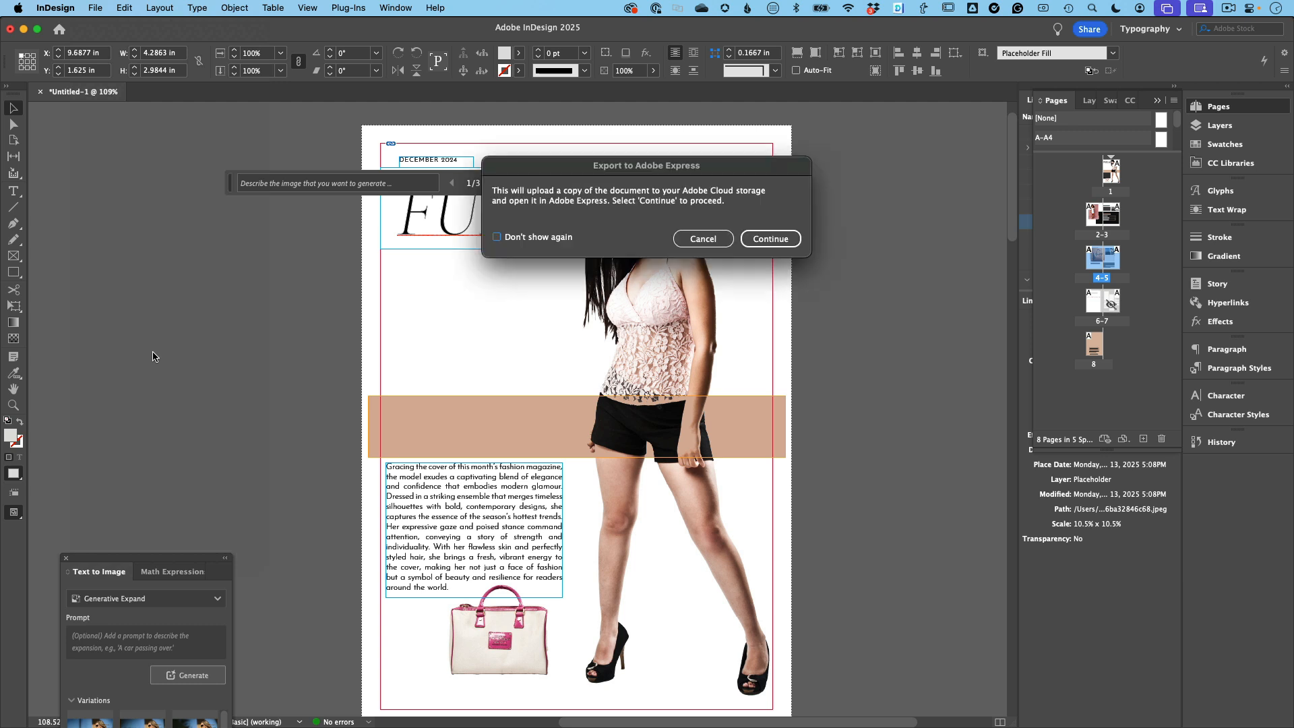
{"action": "left_click", "coordinate": [763, 244]}
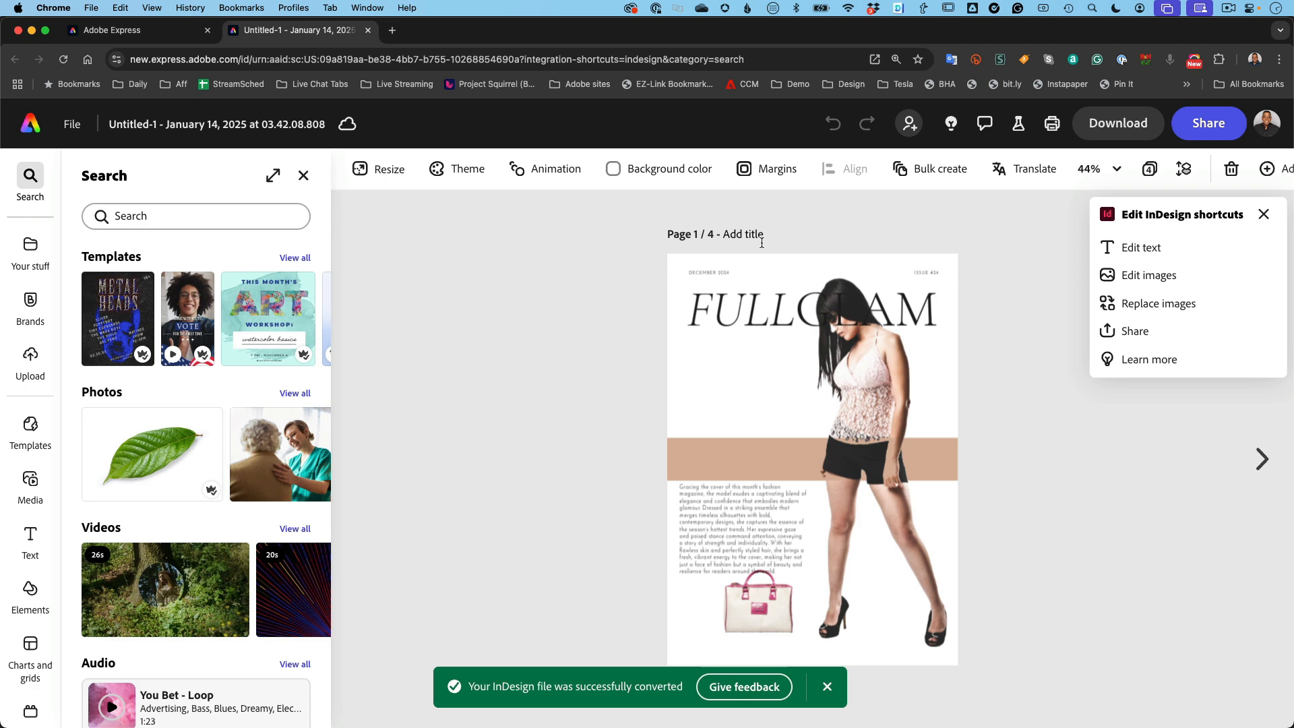
Examine the text settings of the body paragraph and the FULLGLAM title on the converted cover page, and deselect.
{"action": "left_click", "coordinate": [775, 509]}
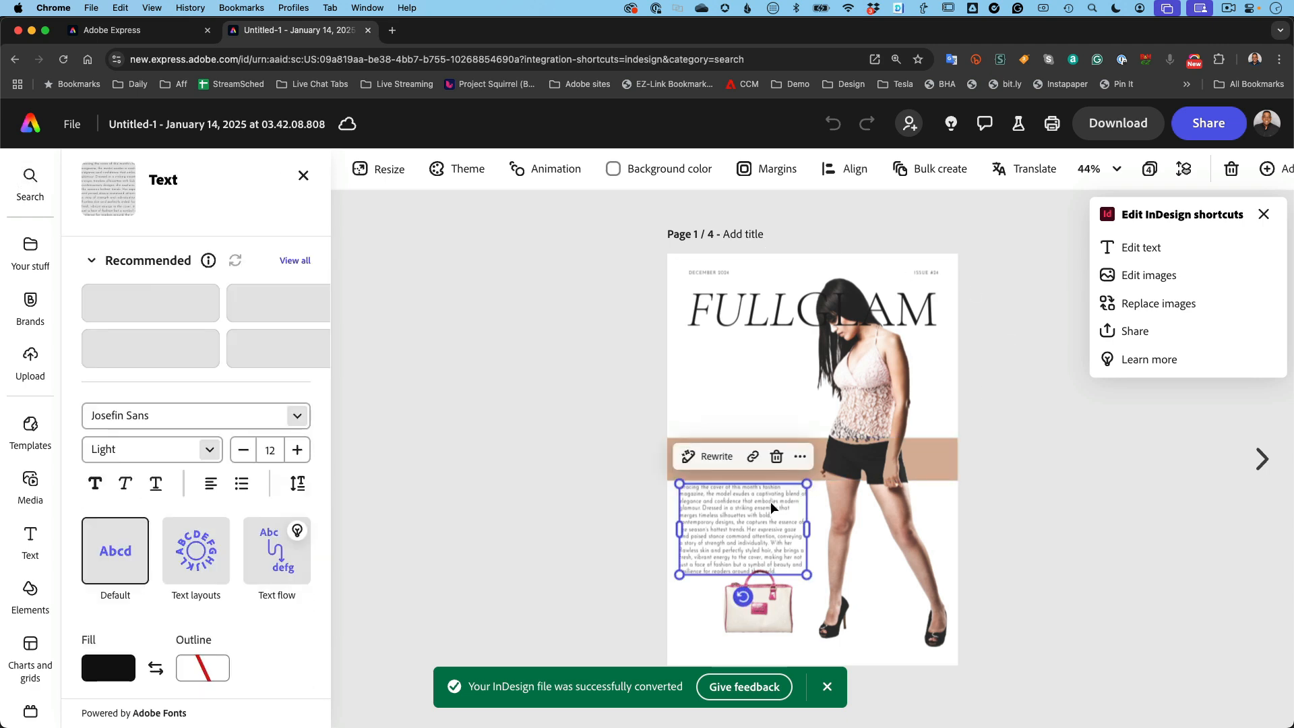
{"action": "left_click", "coordinate": [836, 324]}
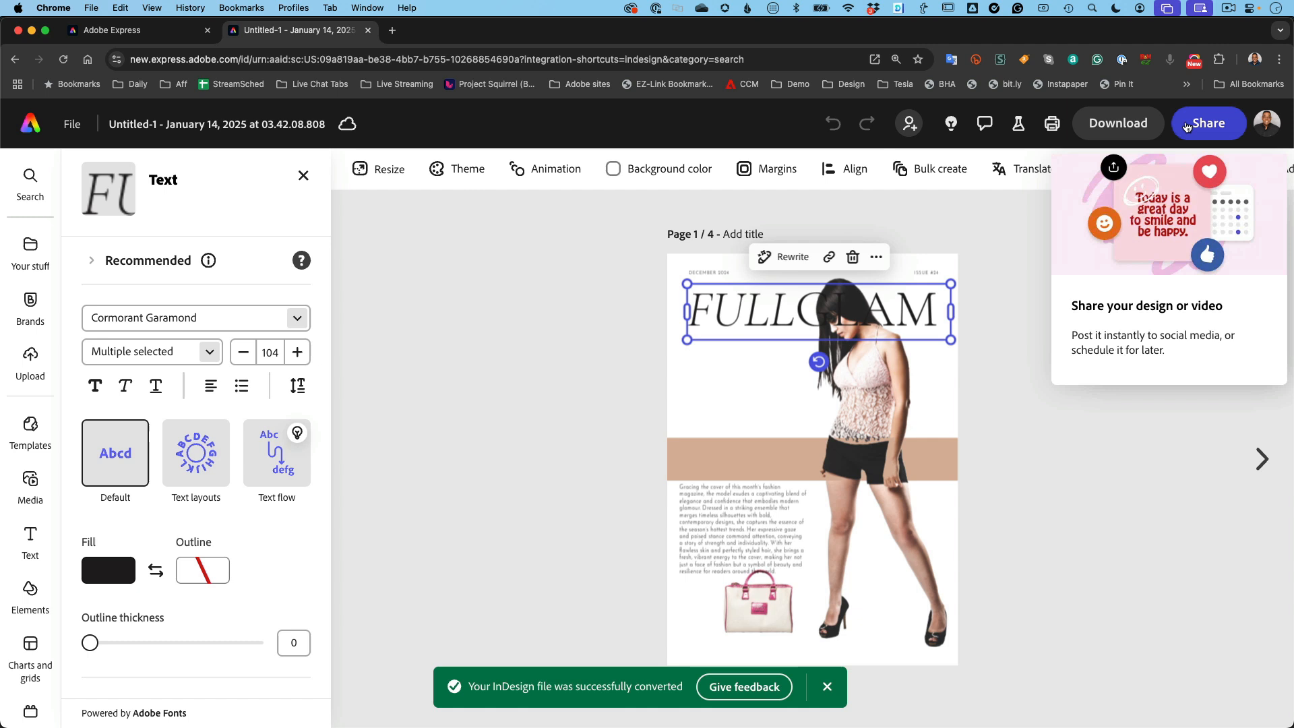
{"action": "left_click", "coordinate": [579, 407]}
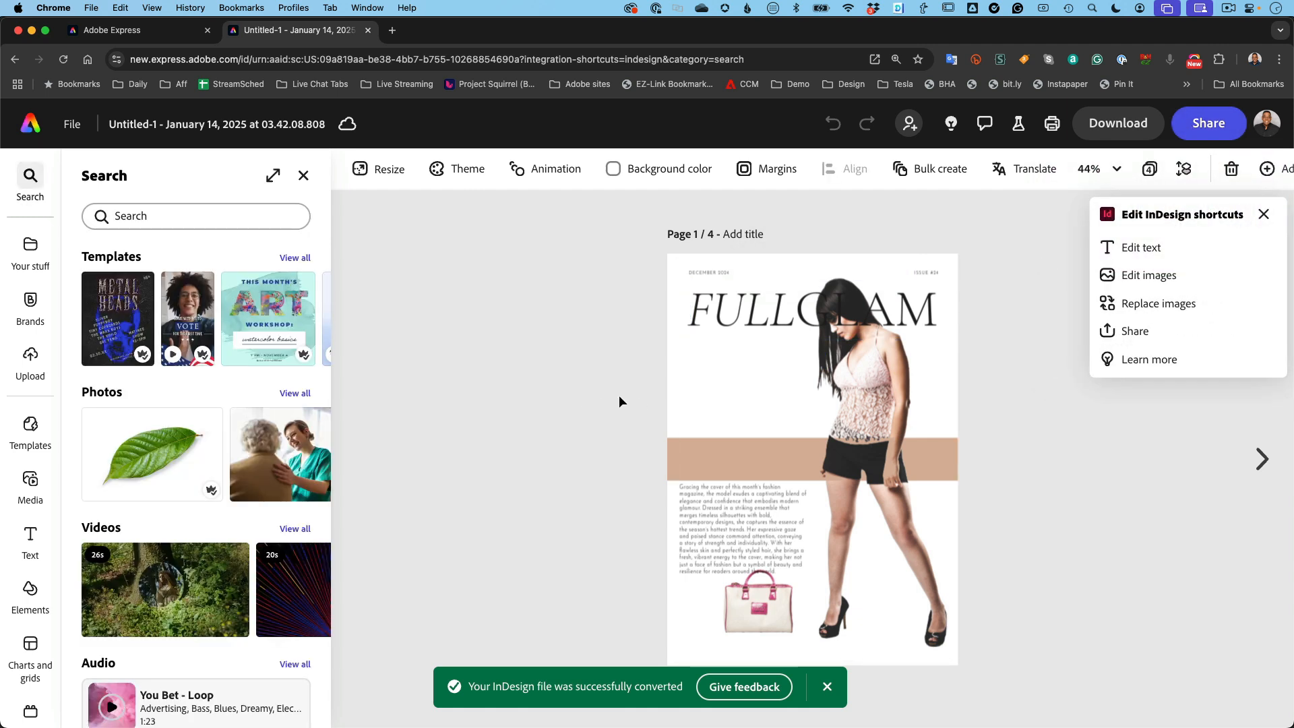
Review the text options of the FULLGLAM title on the cover, fully lock the title against edits, and deselect it.
{"action": "left_click", "coordinate": [750, 328]}
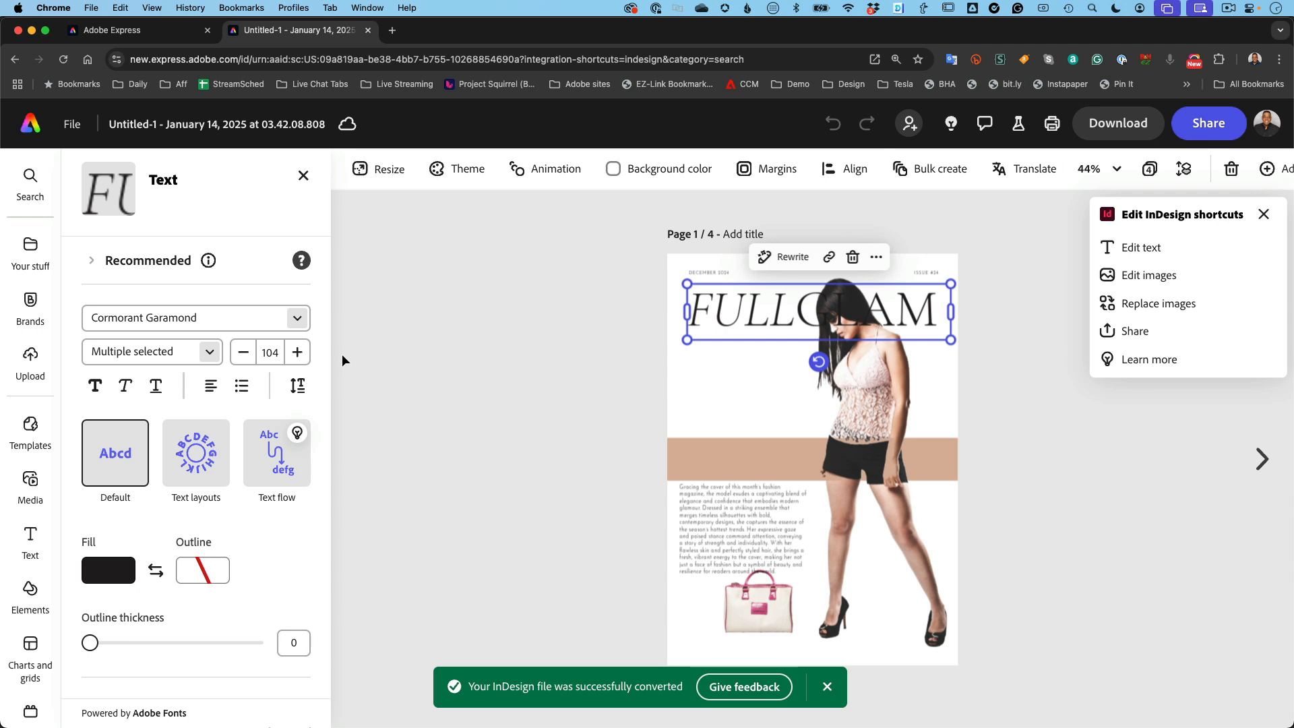
{"action": "scroll", "coordinate": [204, 584], "scroll_direction": "down", "scroll_amount": 5}
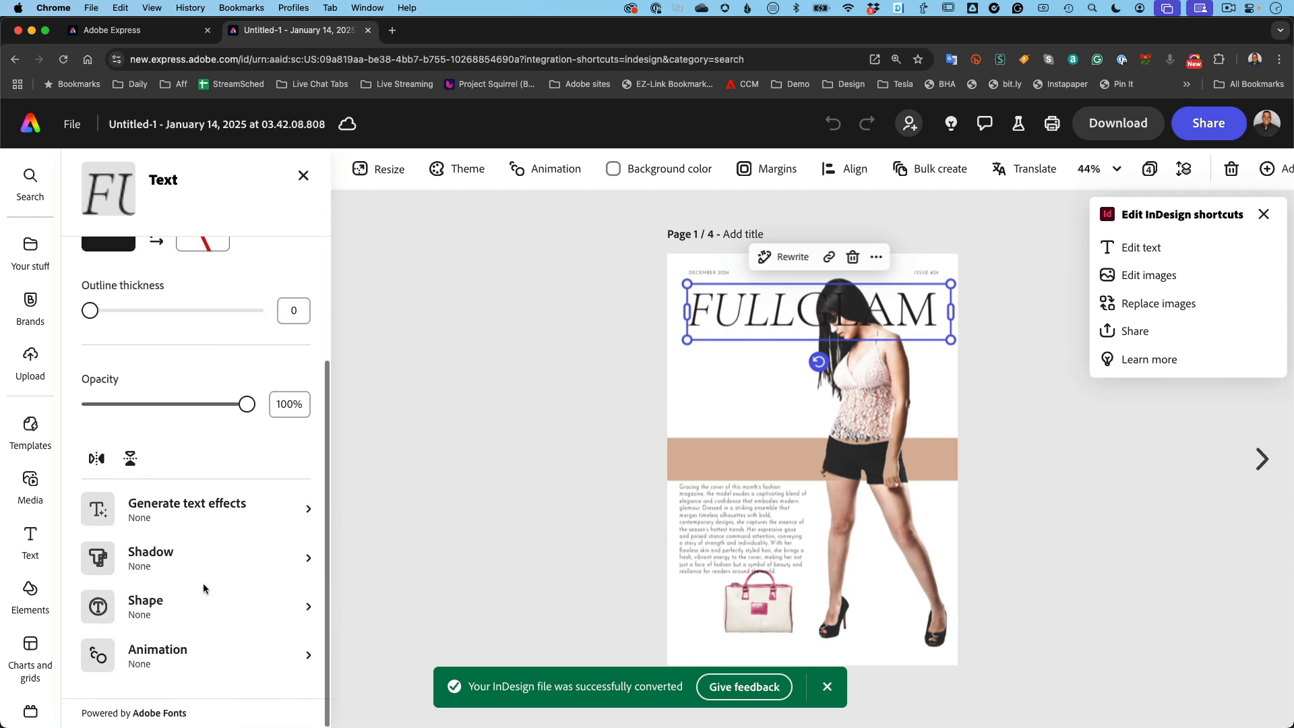
{"action": "scroll", "coordinate": [204, 583], "scroll_direction": "up", "scroll_amount": 5}
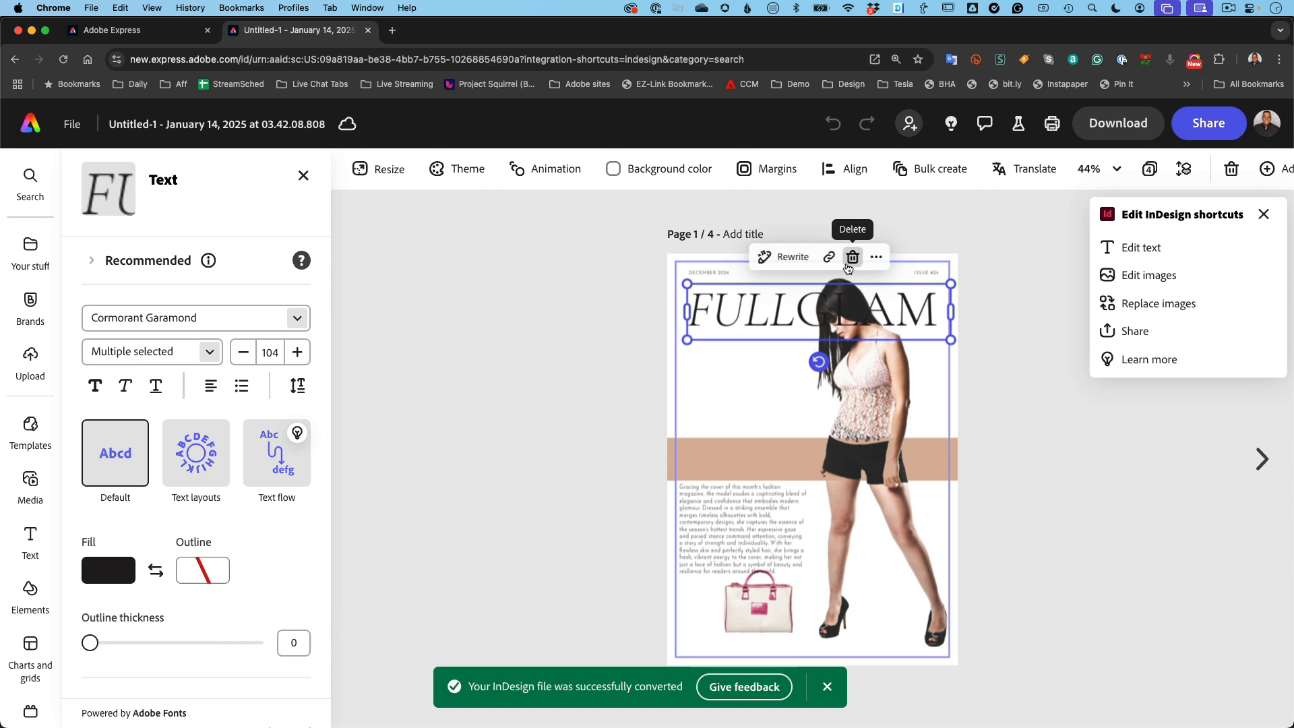
{"action": "left_click", "coordinate": [875, 260]}
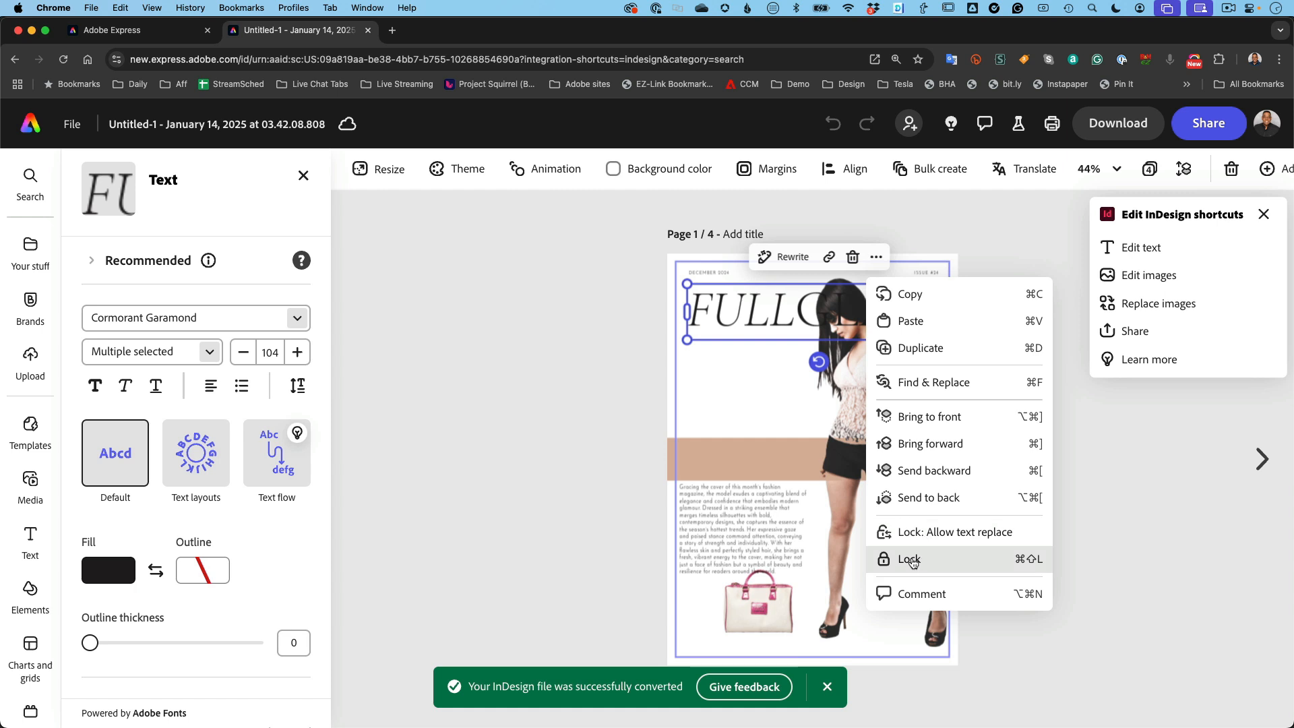
{"action": "left_click", "coordinate": [911, 561]}
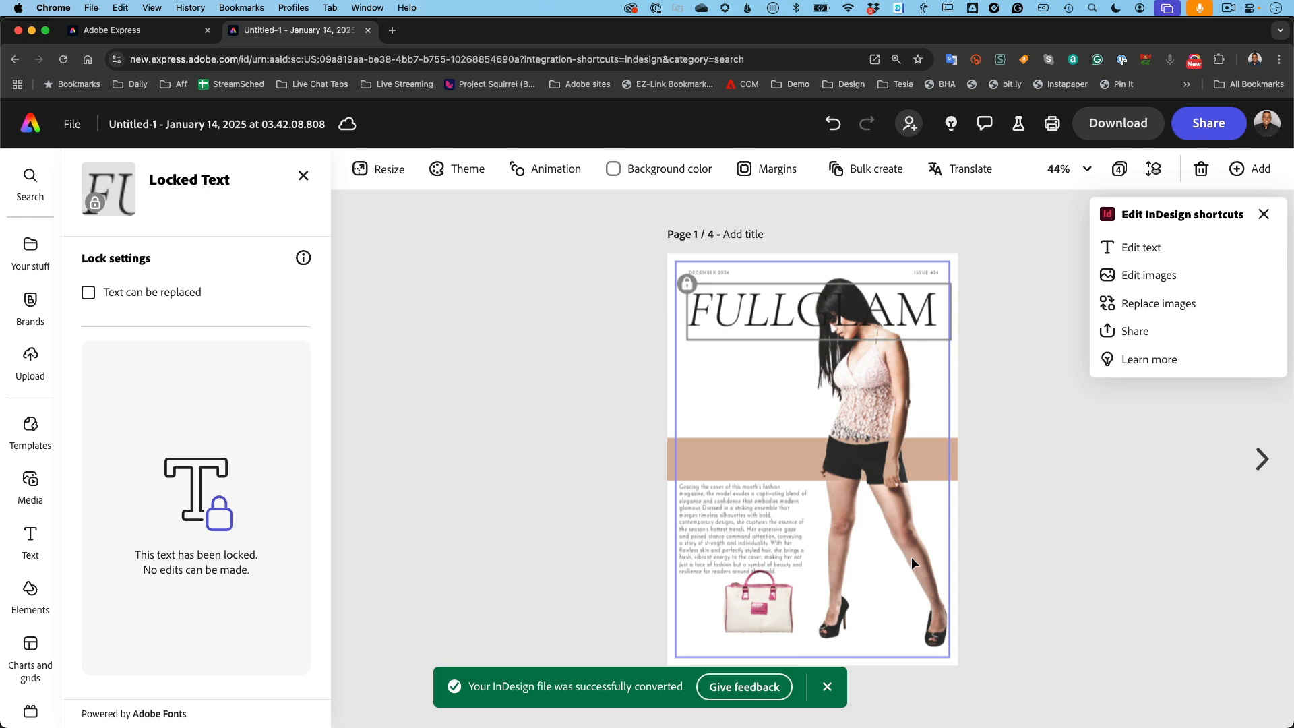
{"action": "left_click", "coordinate": [617, 573]}
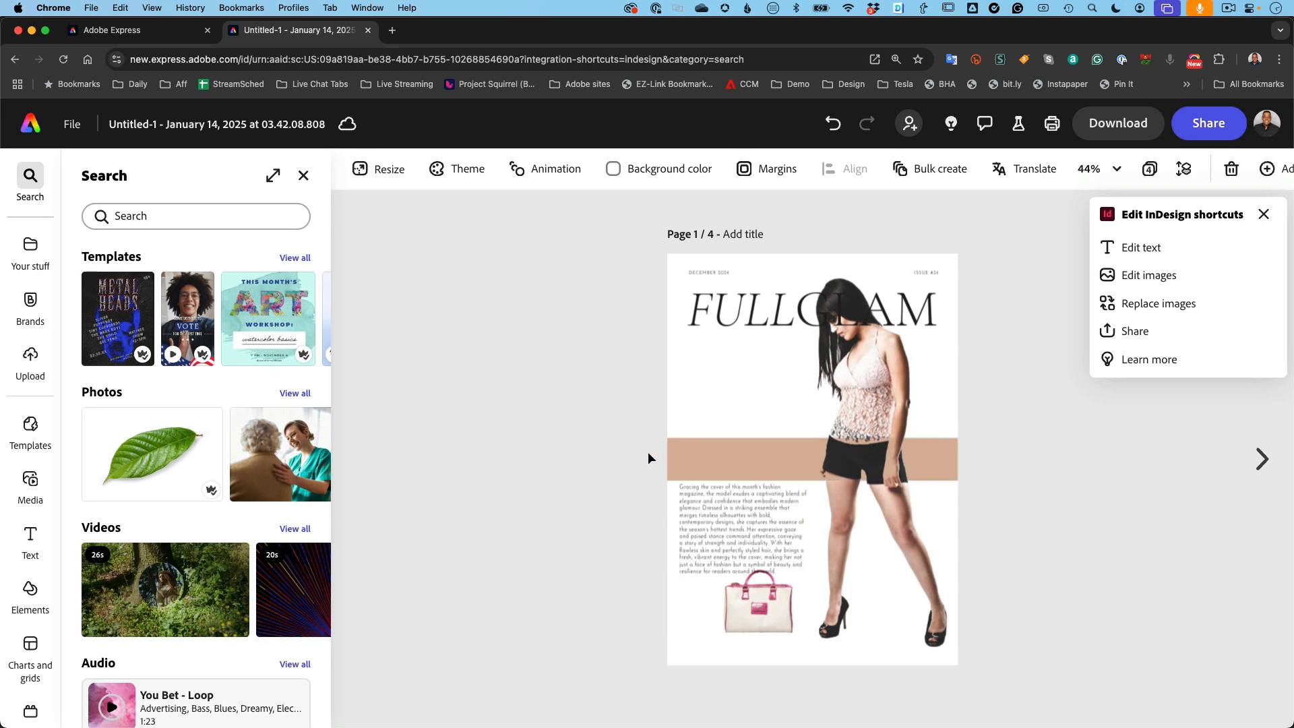
Start translating the document and limit the translation to page 1 by excluding pages 2, 3 and 4.
{"action": "key", "text": "super+equal"}
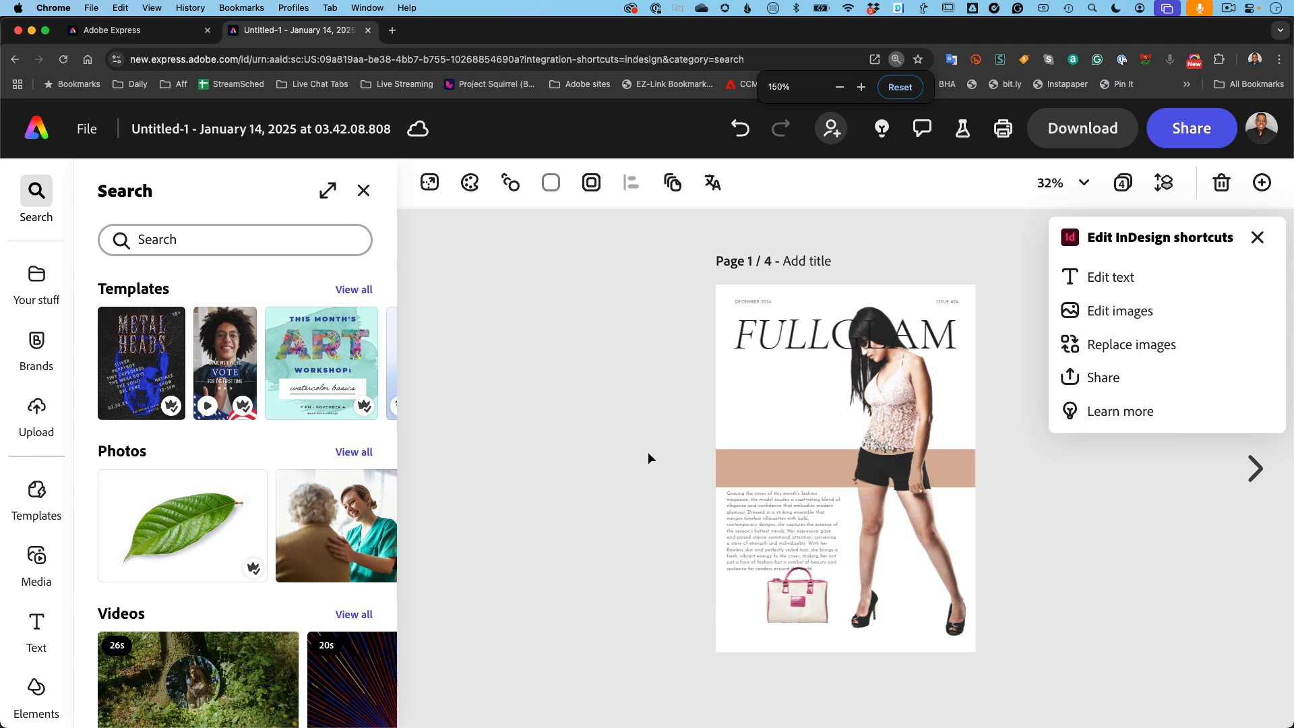
{"action": "key", "text": "super+minus"}
{"action": "left_click", "coordinate": [741, 386]}
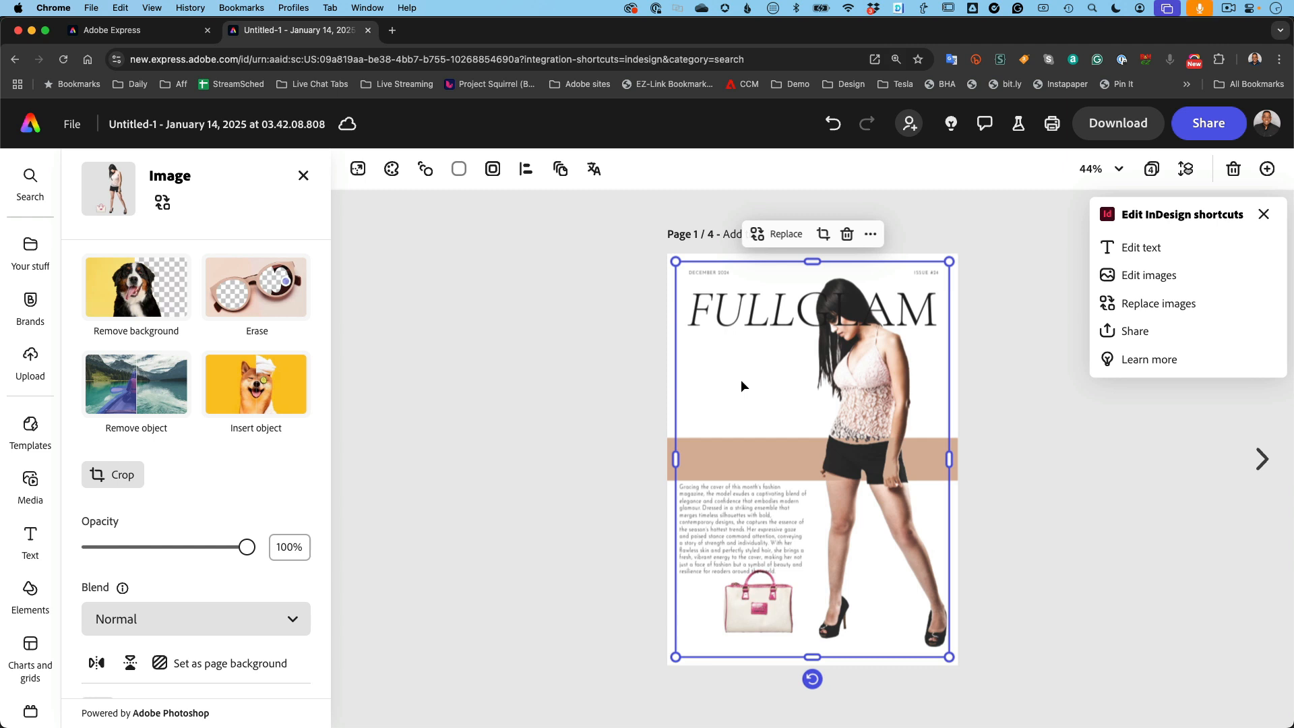
{"action": "left_click", "coordinate": [595, 170]}
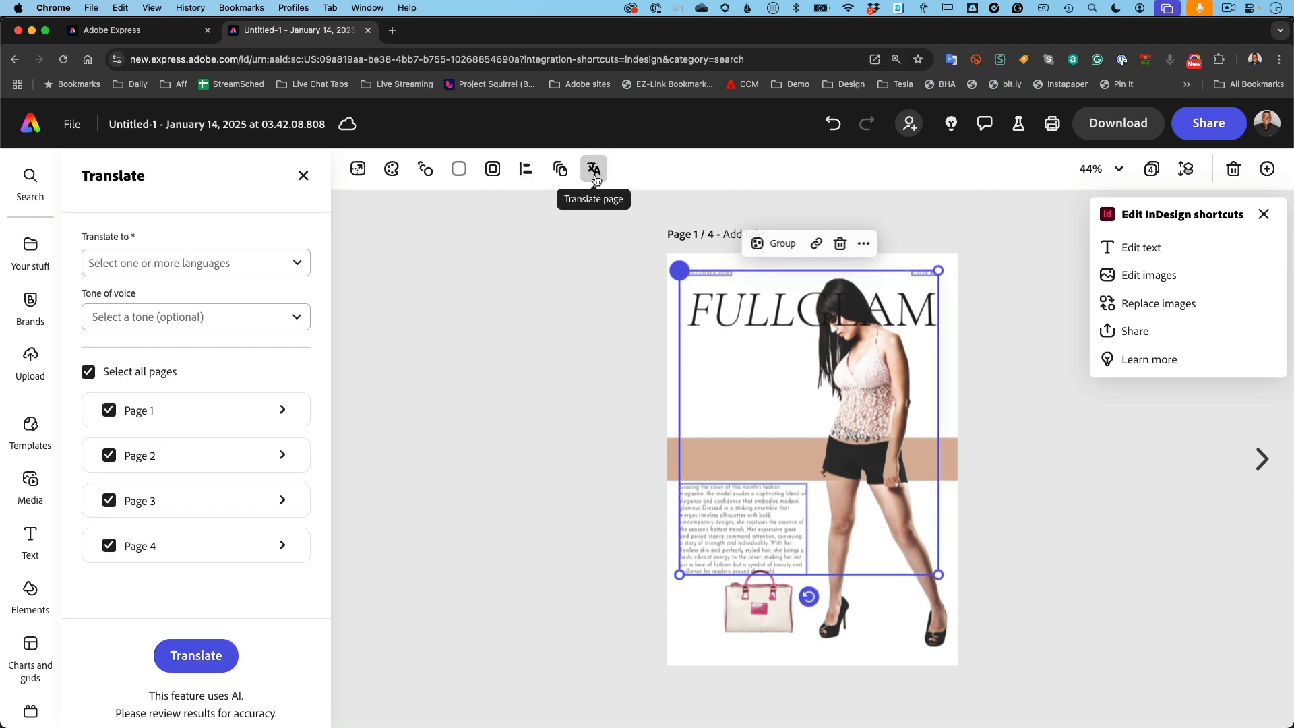
{"action": "left_click", "coordinate": [111, 460]}
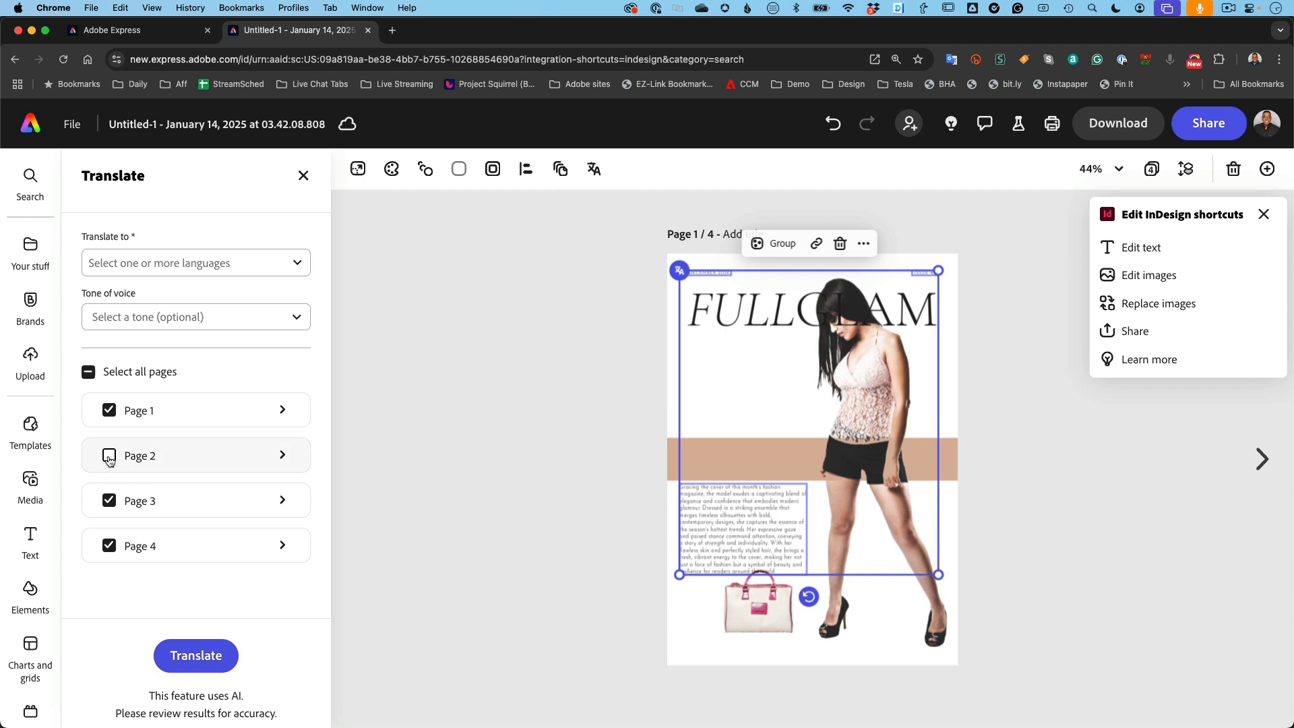
{"action": "left_click", "coordinate": [109, 500]}
{"action": "left_click", "coordinate": [106, 549]}
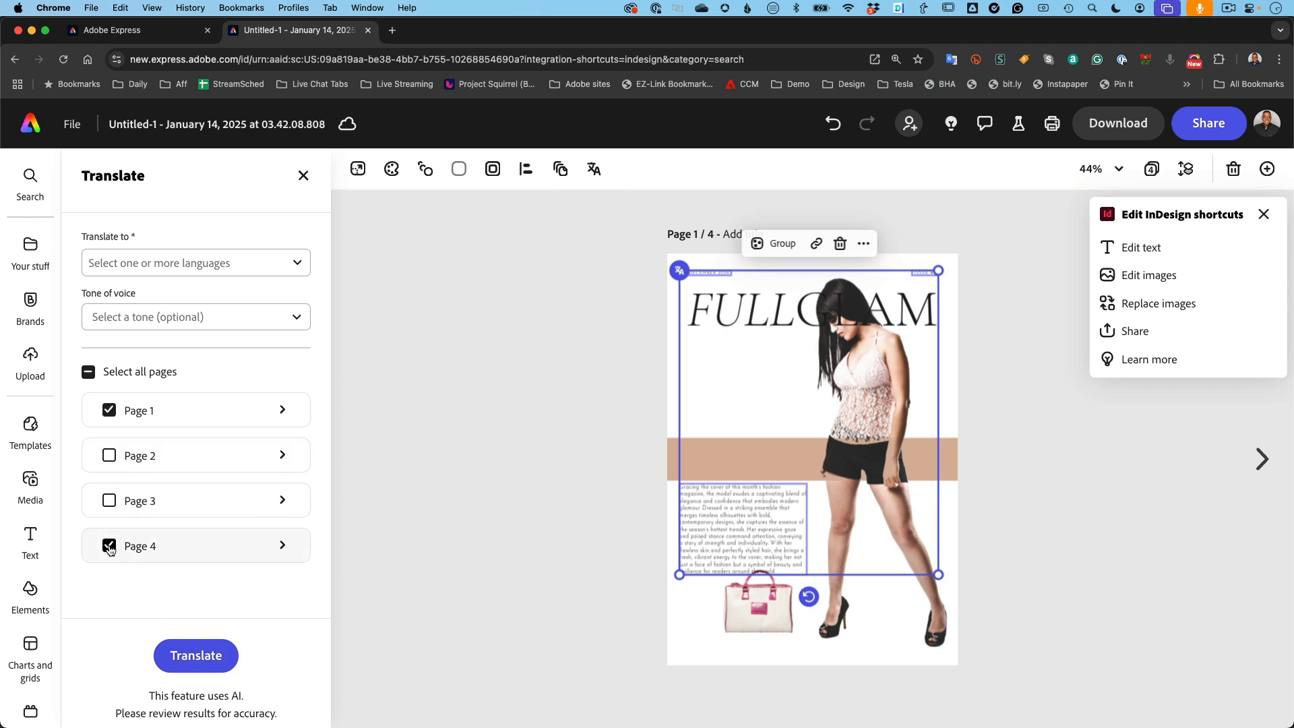
Choose Punjabi and Spanish as target languages for the page 1 translation.
{"action": "left_click", "coordinate": [223, 268]}
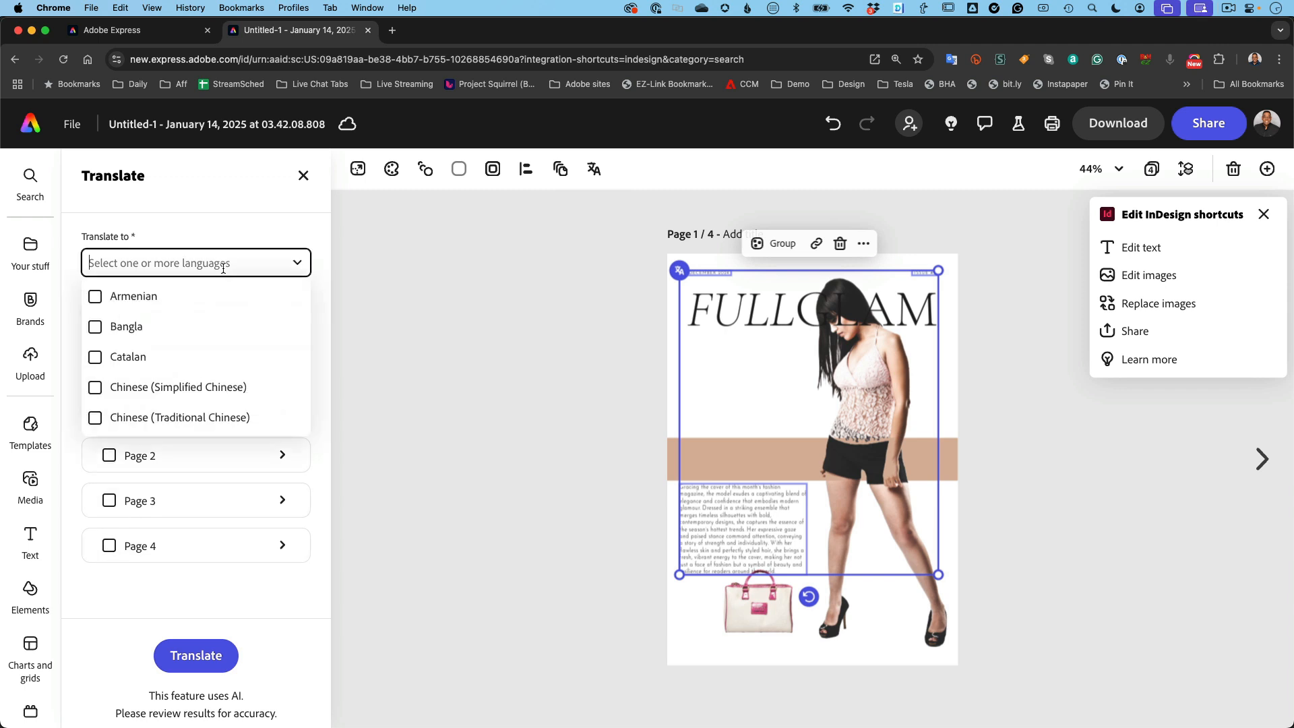
{"action": "scroll", "coordinate": [165, 371], "scroll_direction": "down", "scroll_amount": 10}
{"action": "scroll", "coordinate": [165, 374], "scroll_direction": "down", "scroll_amount": 10}
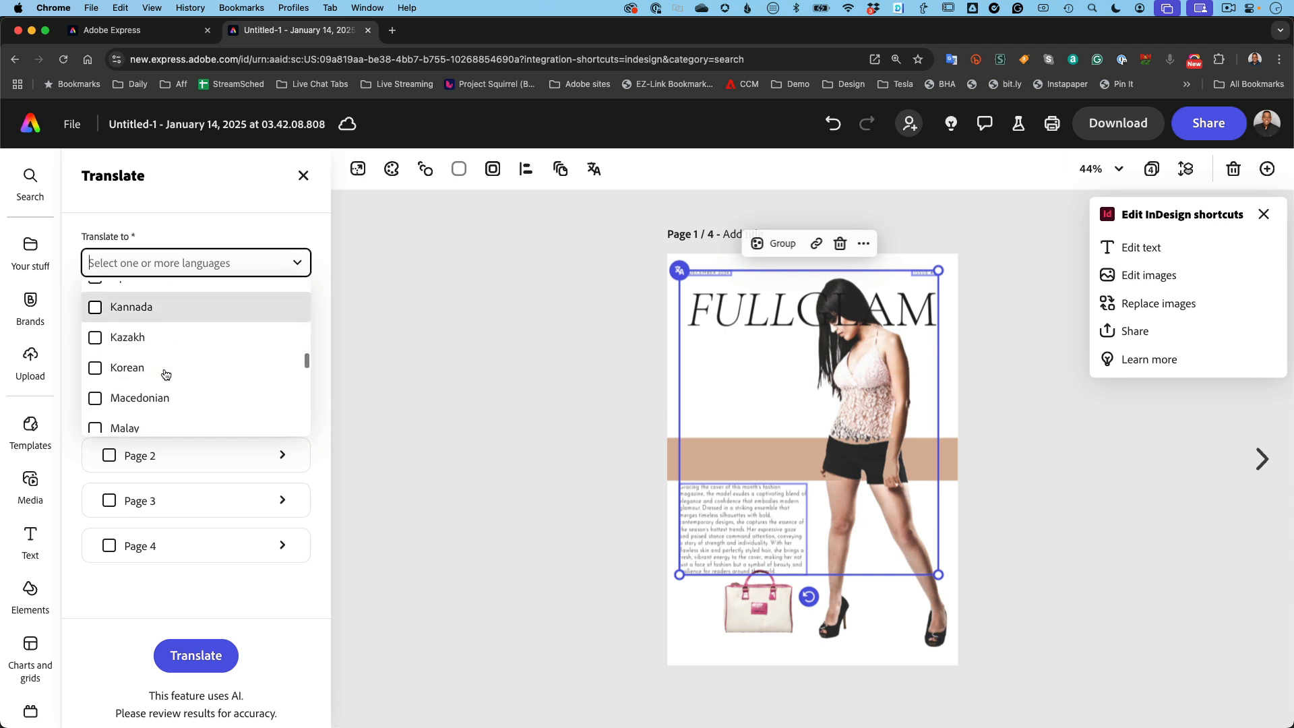
{"action": "scroll", "coordinate": [165, 374], "scroll_direction": "down", "scroll_amount": 3}
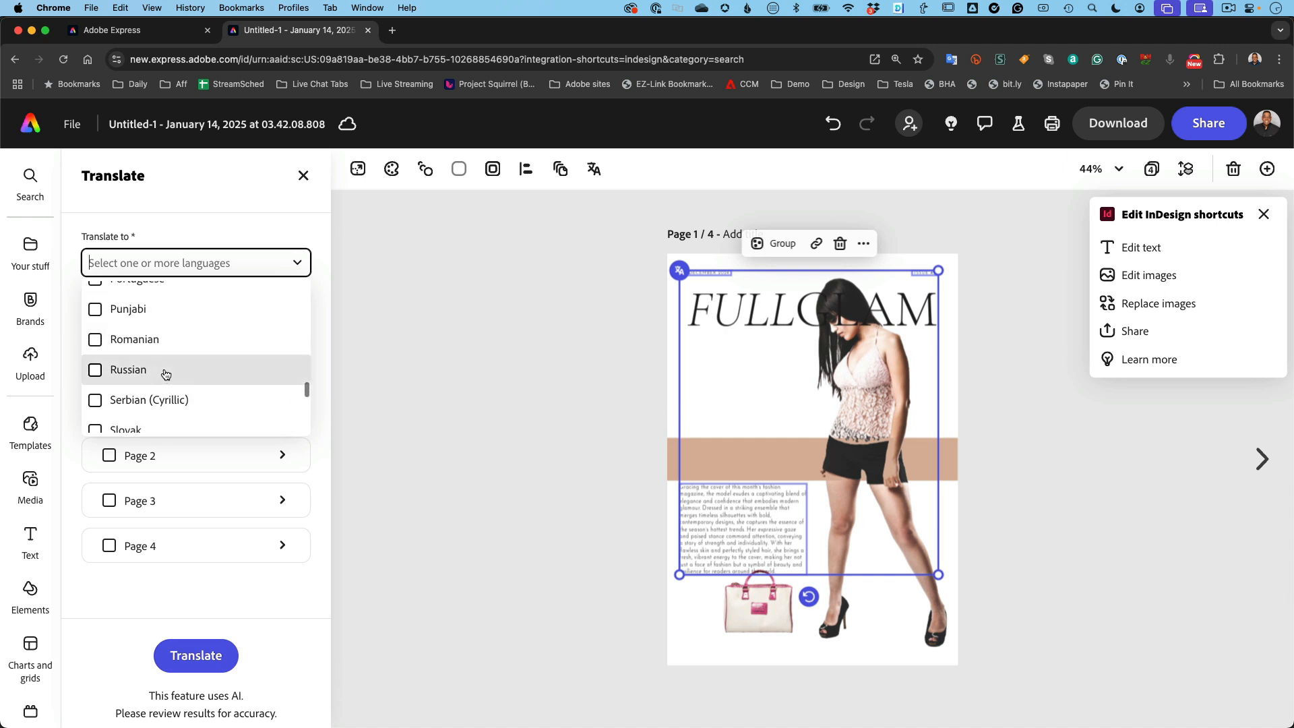
{"action": "scroll", "coordinate": [166, 374], "scroll_direction": "up", "scroll_amount": 5}
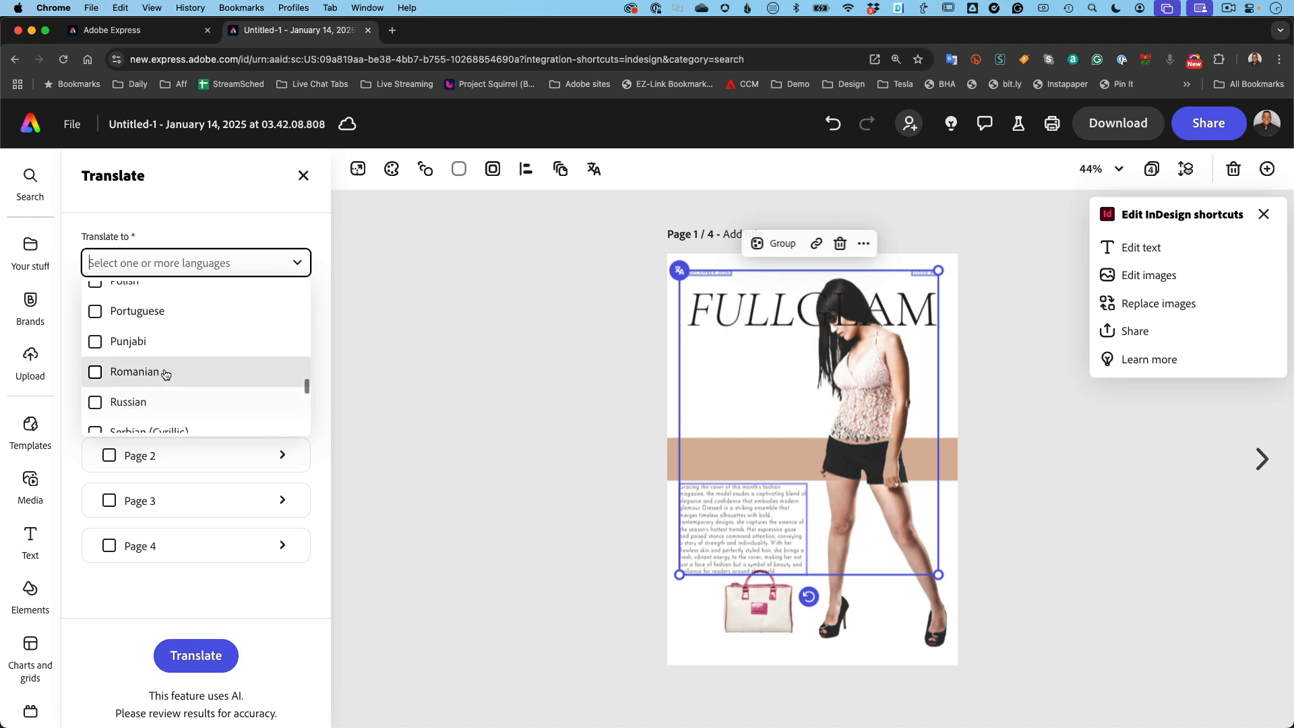
{"action": "scroll", "coordinate": [165, 374], "scroll_direction": "up", "scroll_amount": 2}
{"action": "scroll", "coordinate": [165, 374], "scroll_direction": "down", "scroll_amount": 3}
{"action": "scroll", "coordinate": [165, 372], "scroll_direction": "down", "scroll_amount": 1}
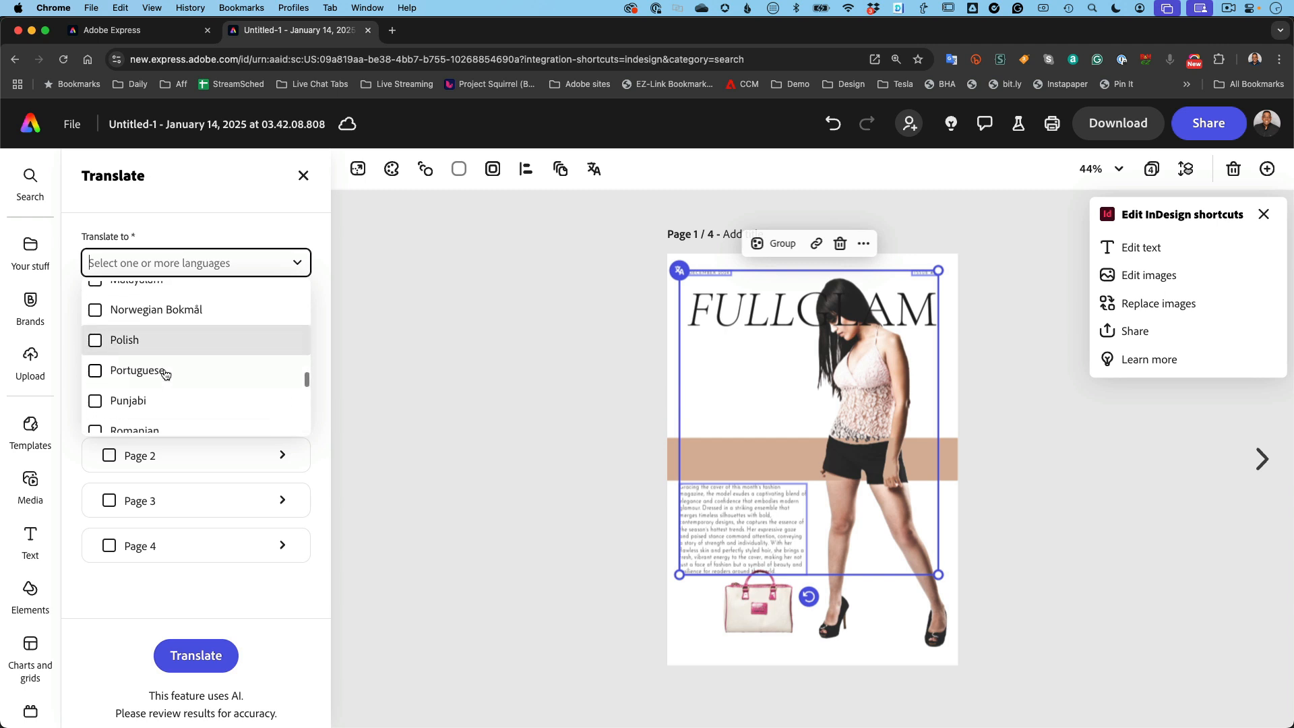
{"action": "left_click", "coordinate": [179, 401]}
{"action": "scroll", "coordinate": [180, 404], "scroll_direction": "down", "scroll_amount": 2}
{"action": "scroll", "coordinate": [180, 405], "scroll_direction": "down", "scroll_amount": 5}
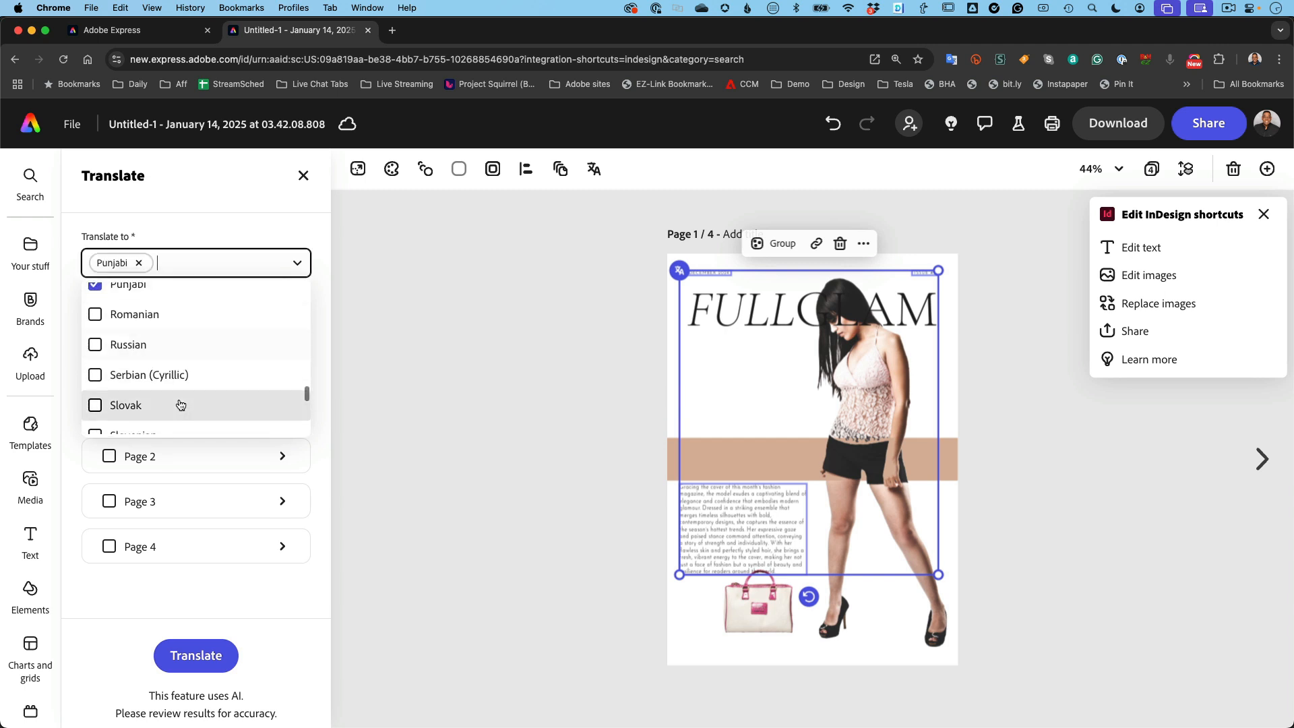
{"action": "left_click", "coordinate": [181, 347]}
Add Italian and Portuguese as target languages and run the translation of page 1.
{"action": "scroll", "coordinate": [185, 327], "scroll_direction": "up", "scroll_amount": 10}
{"action": "scroll", "coordinate": [184, 328], "scroll_direction": "up", "scroll_amount": 4}
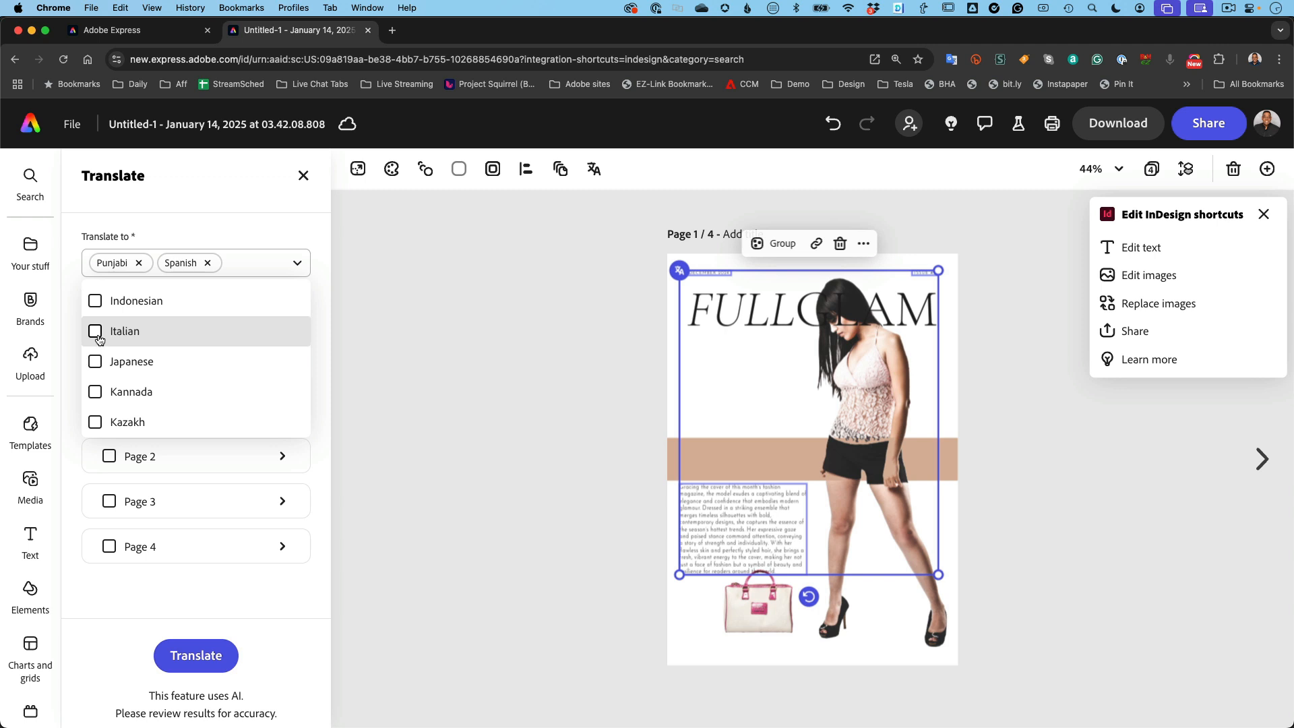
{"action": "left_click", "coordinate": [96, 331]}
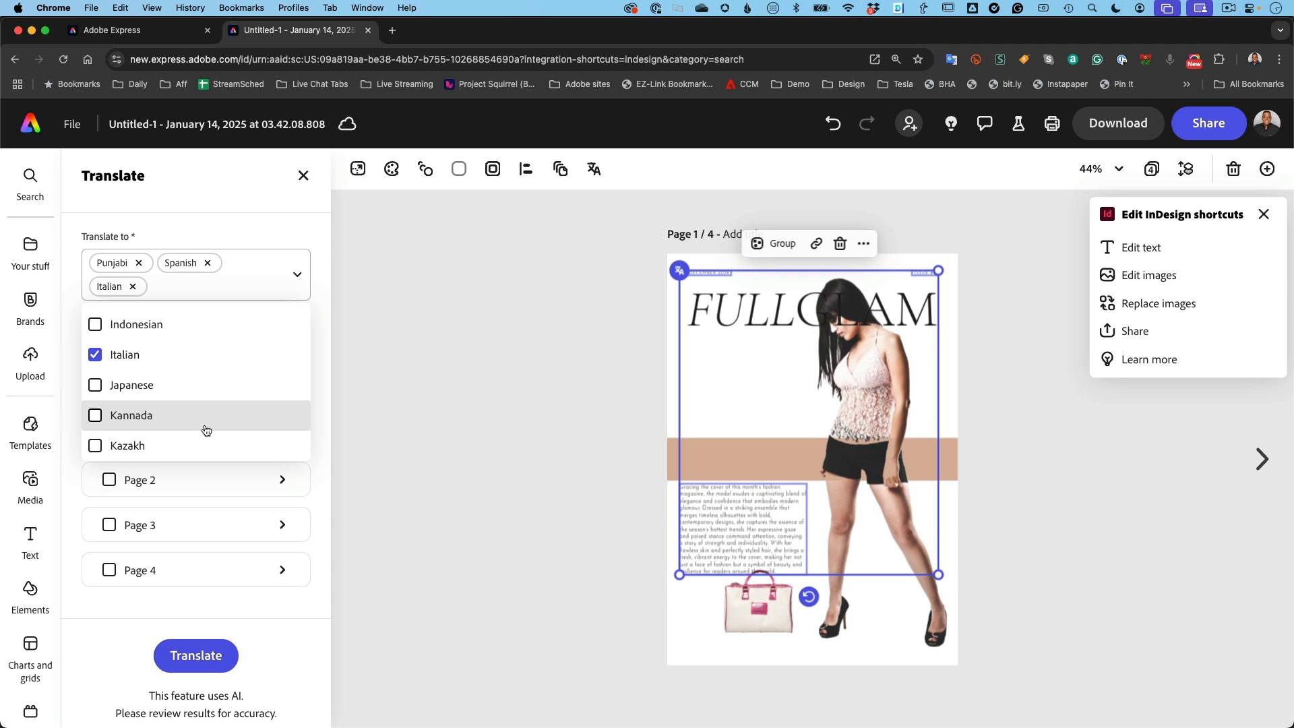
{"action": "scroll", "coordinate": [185, 399], "scroll_direction": "down", "scroll_amount": 5}
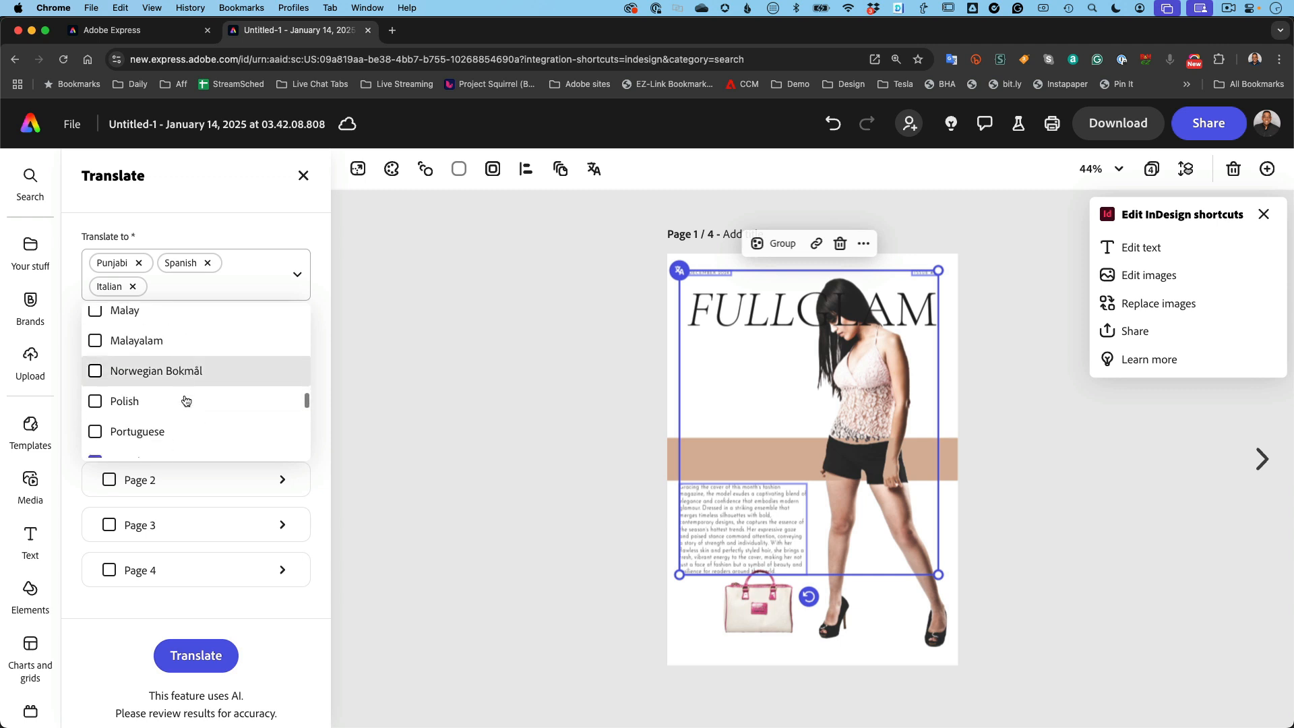
{"action": "left_click", "coordinate": [96, 353]}
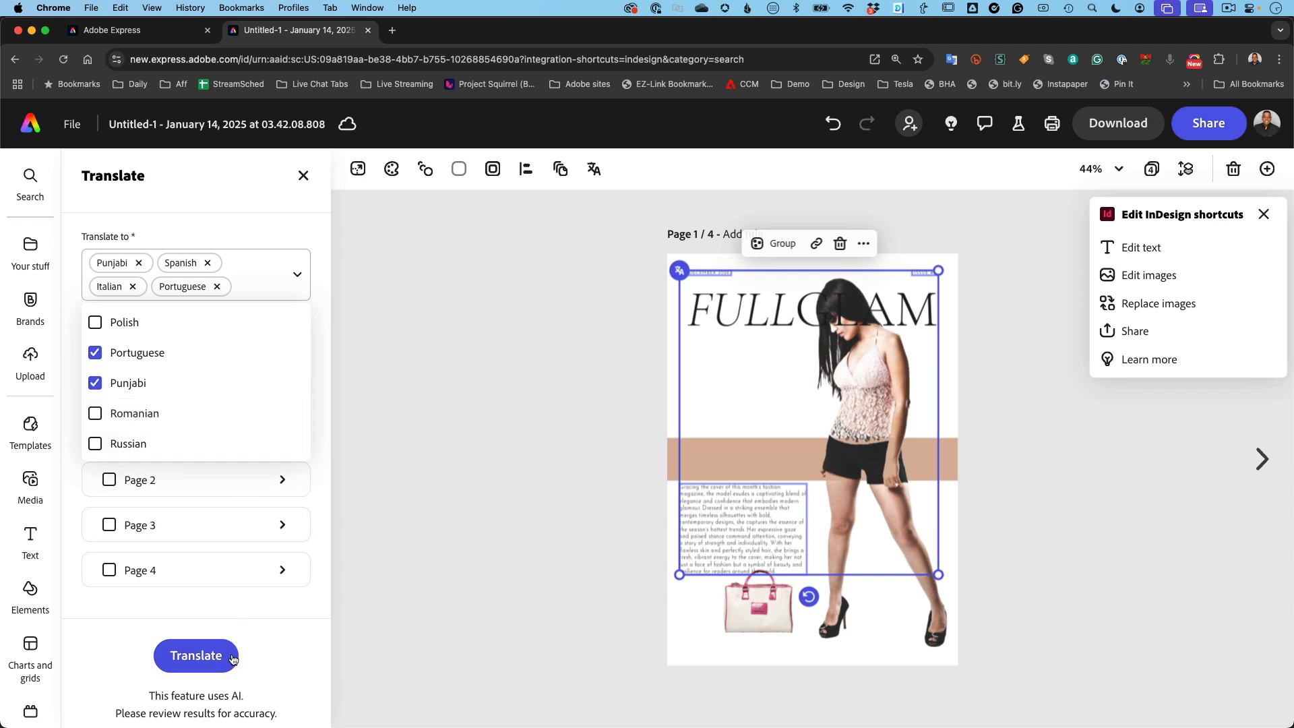
{"action": "left_click", "coordinate": [283, 632]}
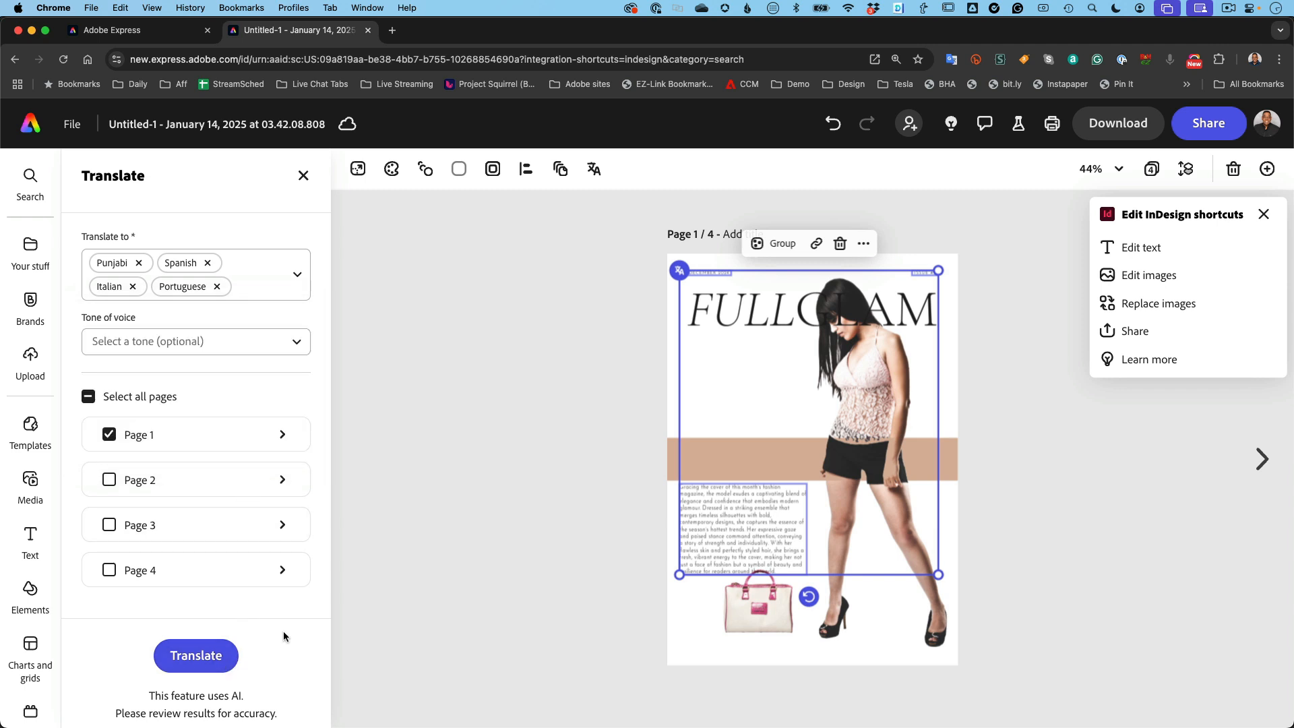
{"action": "left_click", "coordinate": [207, 661]}
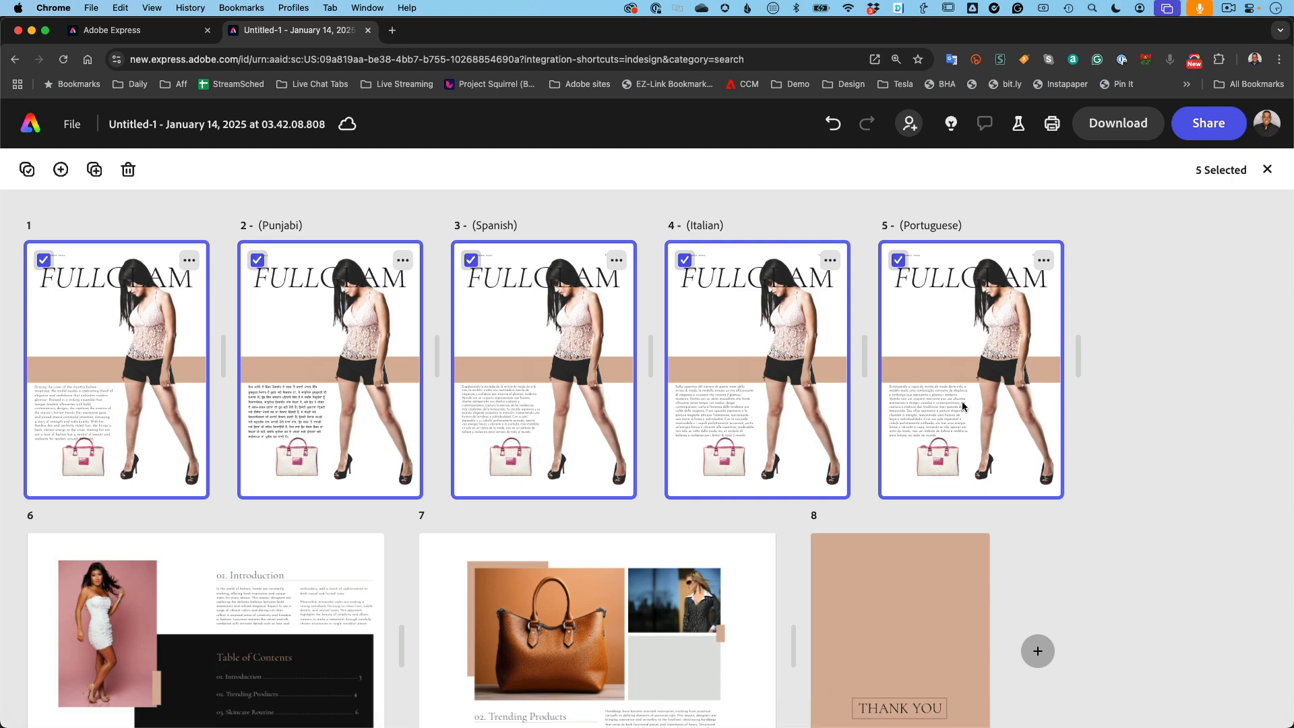
Open the Portuguese version of the cover and enlarge the display around its translated body paragraph.
{"action": "double_click", "coordinate": [932, 403]}
{"action": "left_click", "coordinate": [756, 535]}
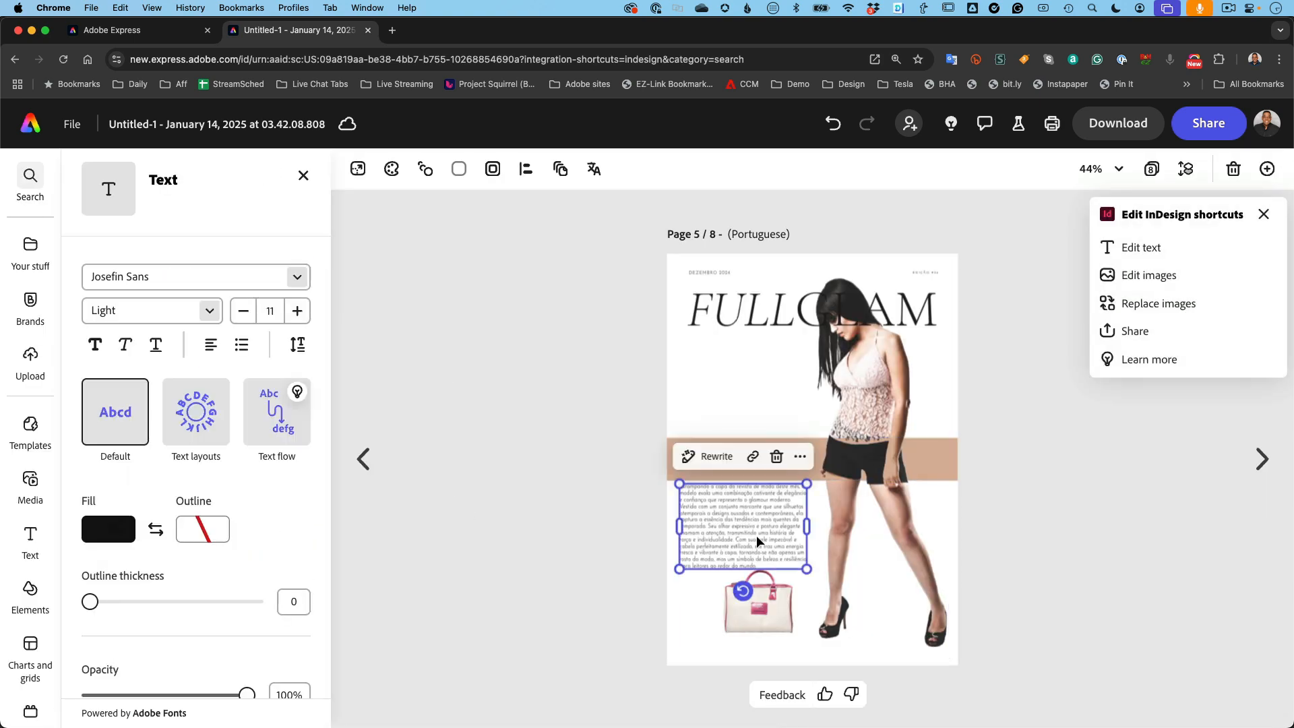
{"action": "key", "text": "super+equal"}
{"action": "key", "text": "super+equal"}
{"action": "key", "text": "super+equal"}
{"action": "key", "text": "super+equal"}
{"action": "key", "text": "super+equal"}
{"action": "key", "text": "super+equal"}
{"action": "key", "text": "super+equal"}
{"action": "key", "text": "super+equal"}
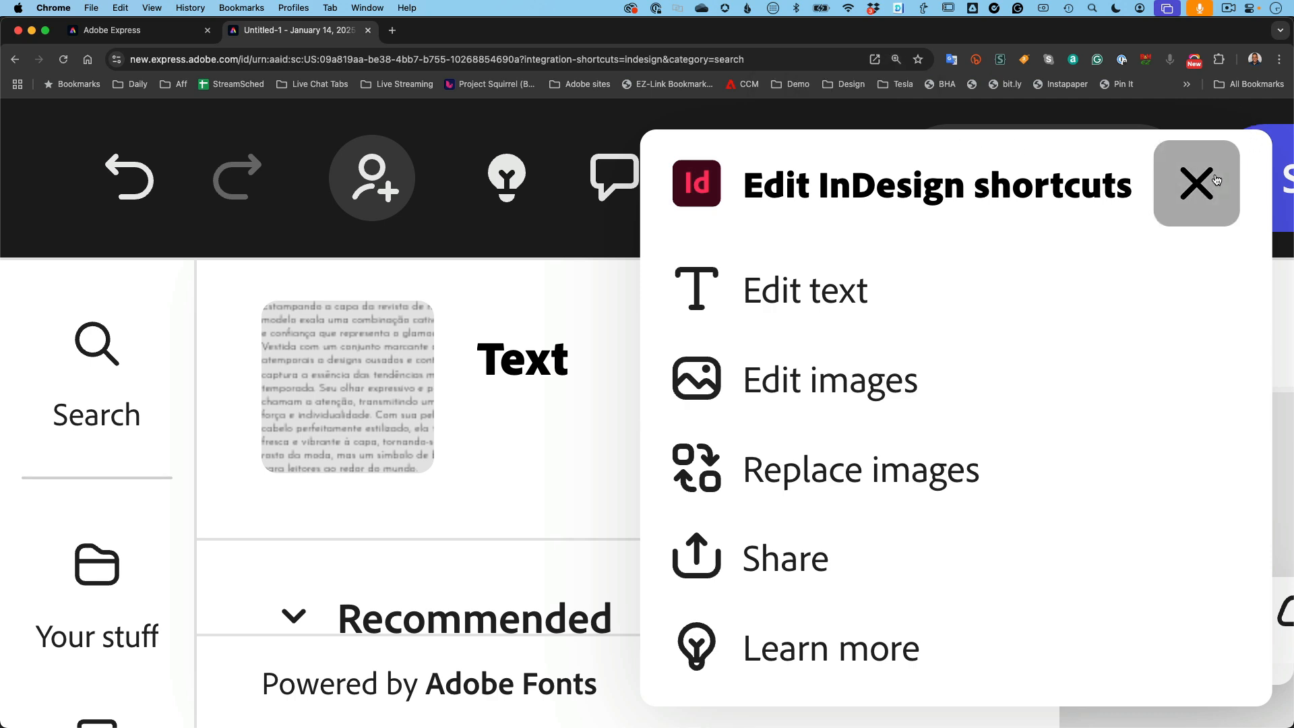
Close the InDesign shortcuts box and the side panel, and read the translated Portuguese paragraph.
{"action": "left_click", "coordinate": [1196, 183]}
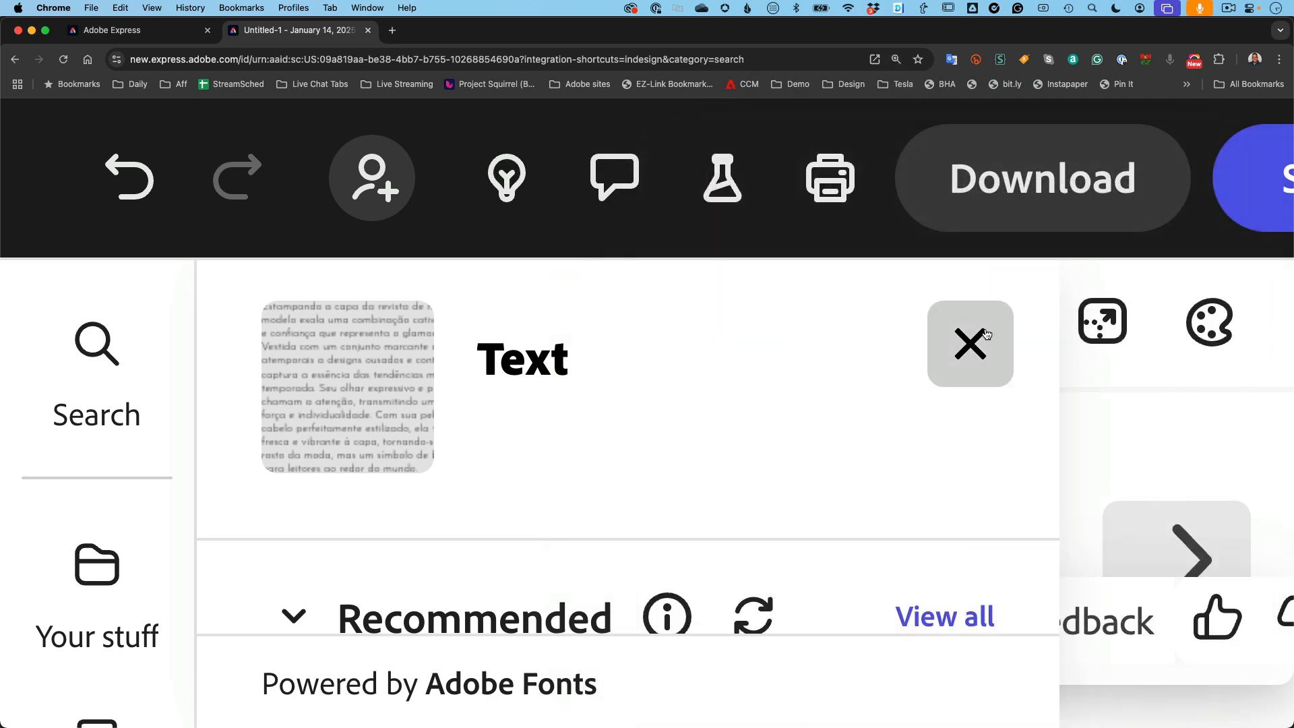
{"action": "left_click", "coordinate": [970, 344]}
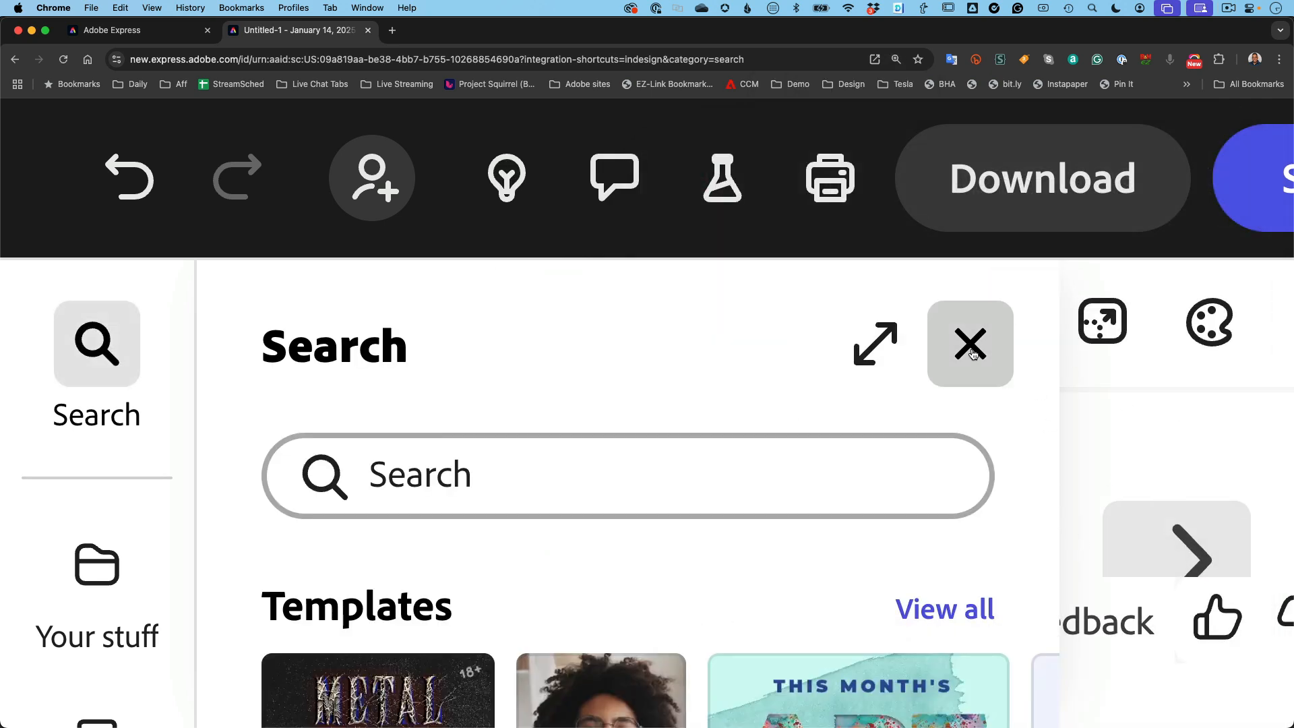
{"action": "left_click", "coordinate": [969, 344]}
{"action": "scroll", "coordinate": [1010, 551], "scroll_direction": "down", "scroll_amount": 10}
{"action": "scroll", "coordinate": [1010, 551], "scroll_direction": "left", "scroll_amount": 6}
{"action": "scroll", "coordinate": [1009, 551], "scroll_direction": "up", "scroll_amount": 1}
{"action": "scroll", "coordinate": [1010, 551], "scroll_direction": "left", "scroll_amount": 5}
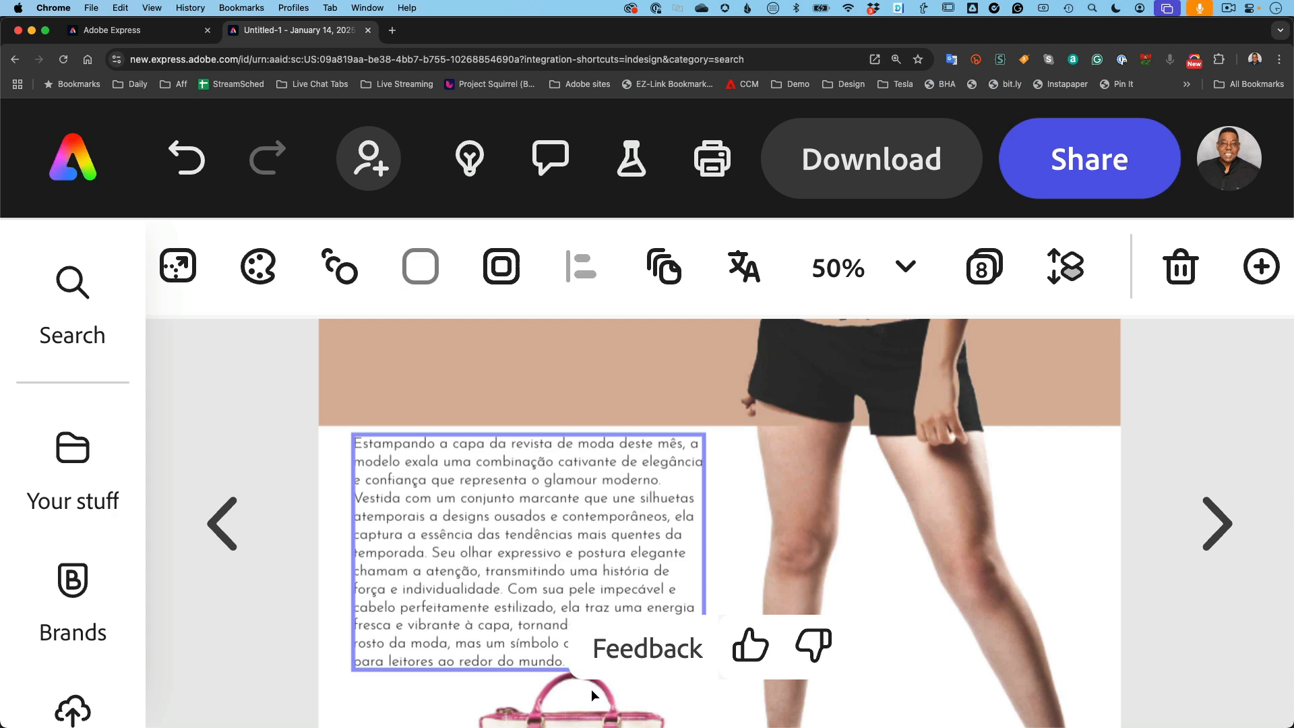
Page back from the Portuguese cover through the Italian and Spanish versions to the Punjabi page.
{"action": "key", "text": "super+minus"}
{"action": "key", "text": "super+minus"}
{"action": "key", "text": "super+minus"}
{"action": "key", "text": "super+minus"}
{"action": "key", "text": "super+minus"}
{"action": "key", "text": "super+minus"}
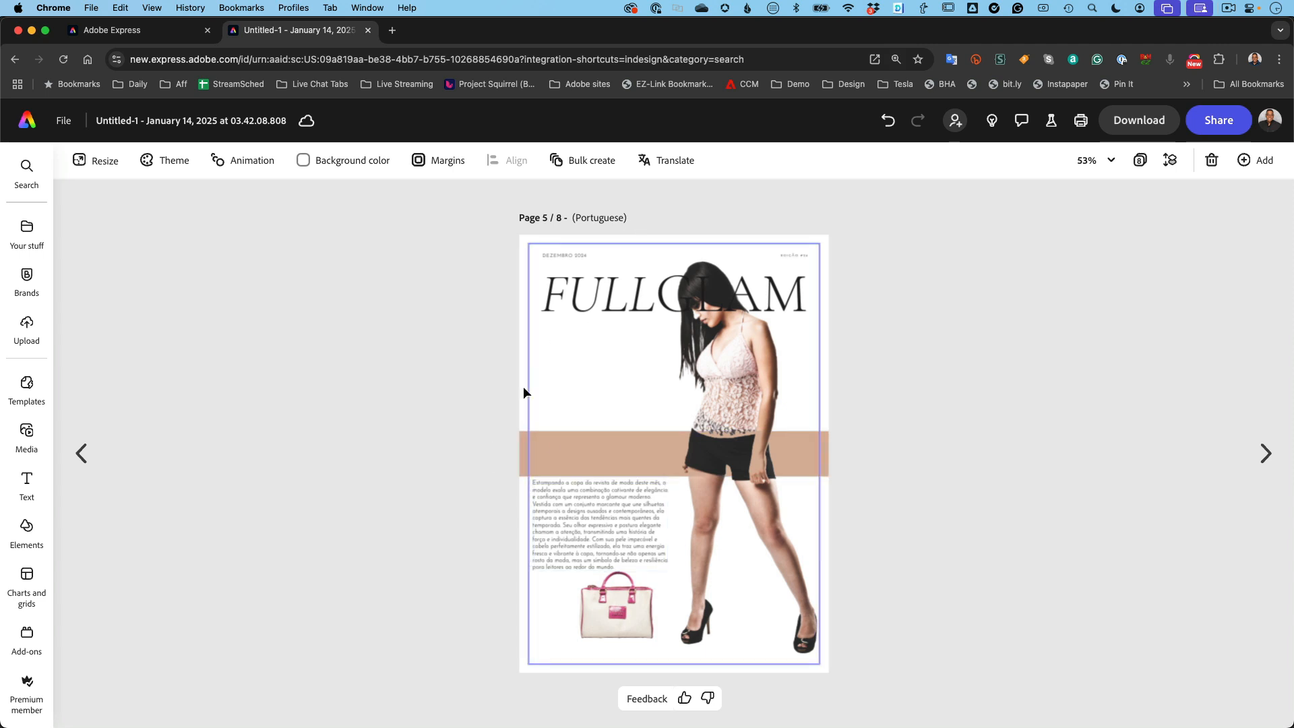
{"action": "left_click", "coordinate": [81, 458]}
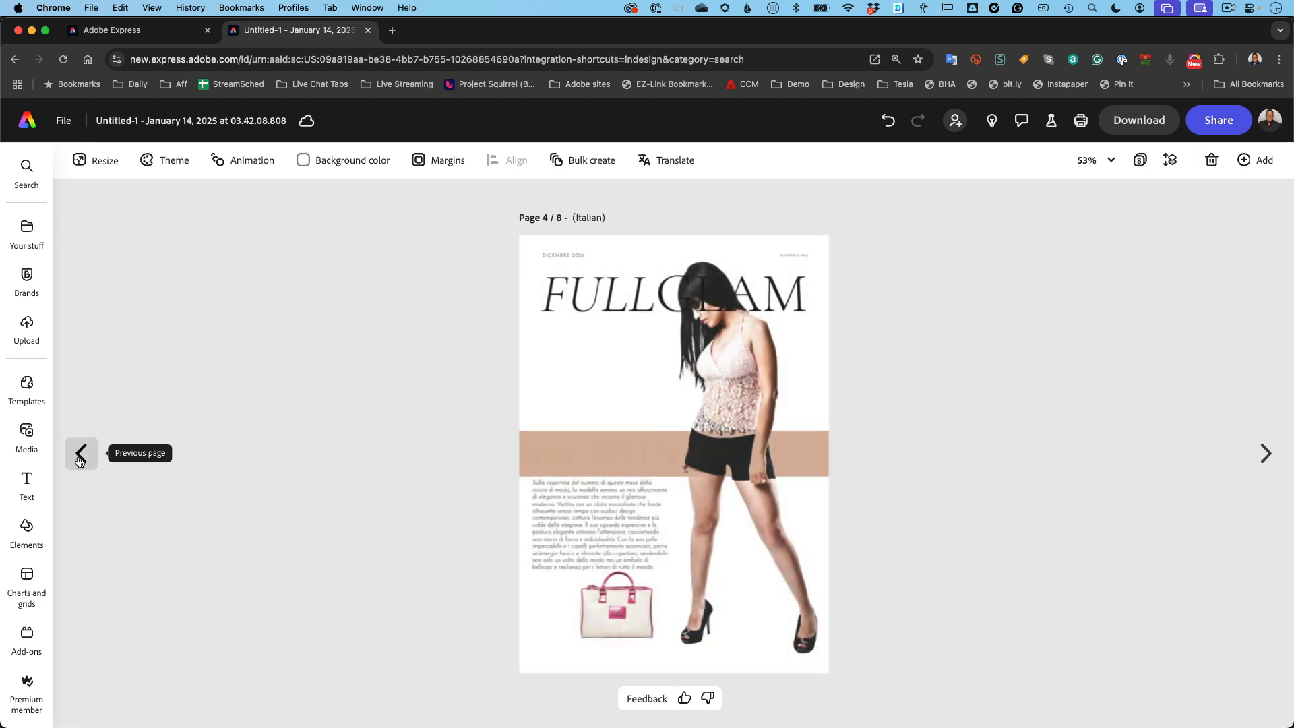
{"action": "left_click", "coordinate": [80, 458]}
{"action": "left_click", "coordinate": [80, 458]}
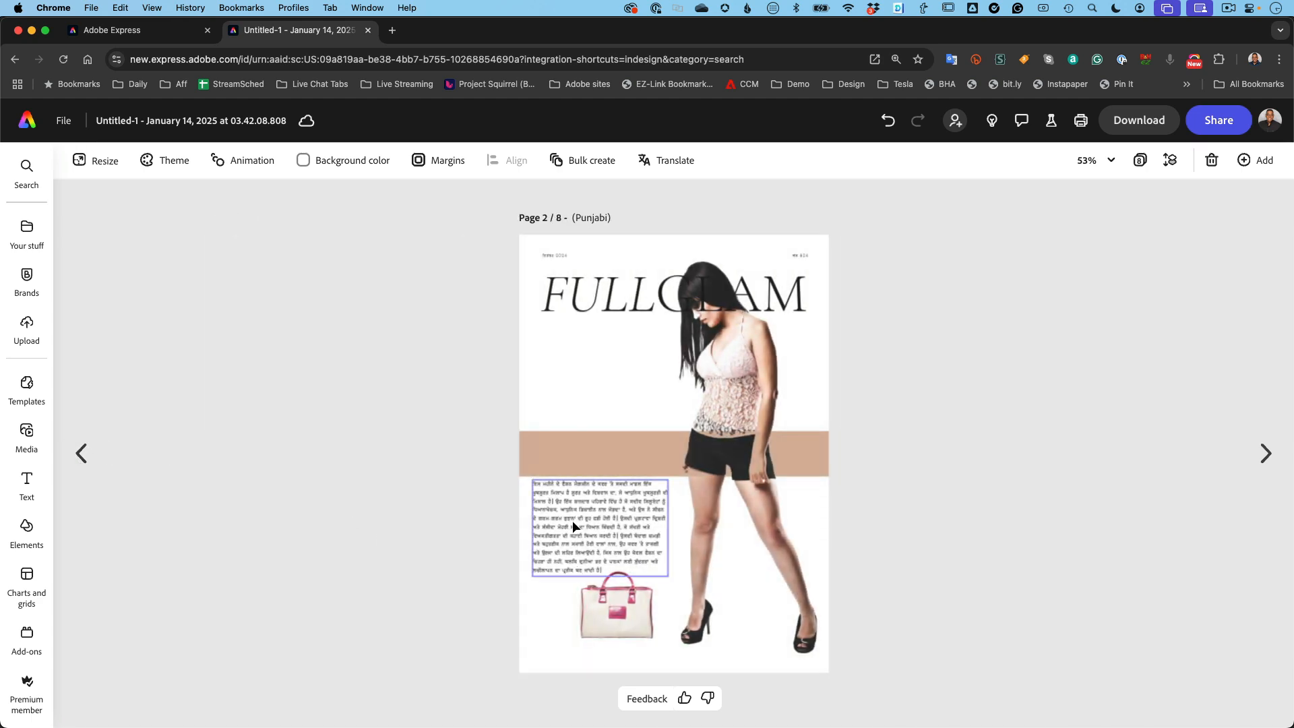
Select the body paragraph on the Punjabi cover and examine its translated text up close.
{"action": "left_click", "coordinate": [572, 520]}
{"action": "key", "text": "super+equal"}
{"action": "key", "text": "super+equal"}
{"action": "key", "text": "super+equal"}
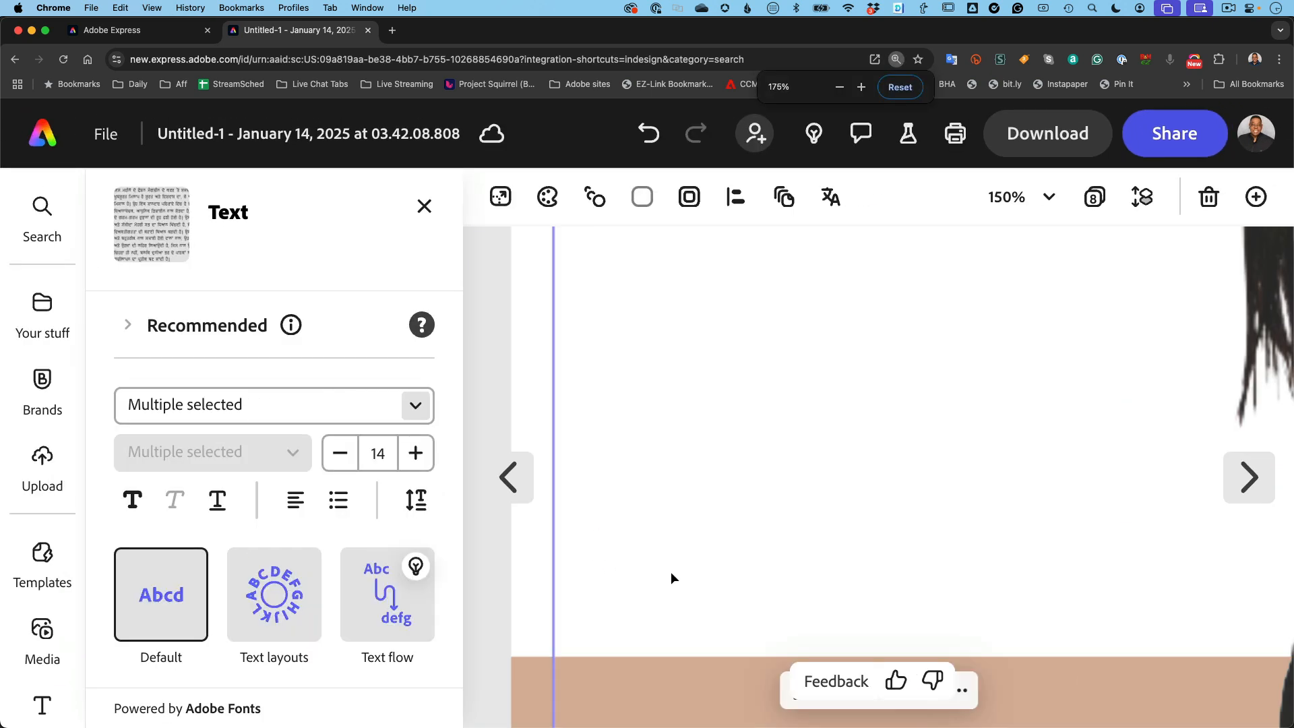
{"action": "scroll", "coordinate": [714, 550], "scroll_direction": "down", "scroll_amount": 8}
{"action": "key", "text": "super+equal"}
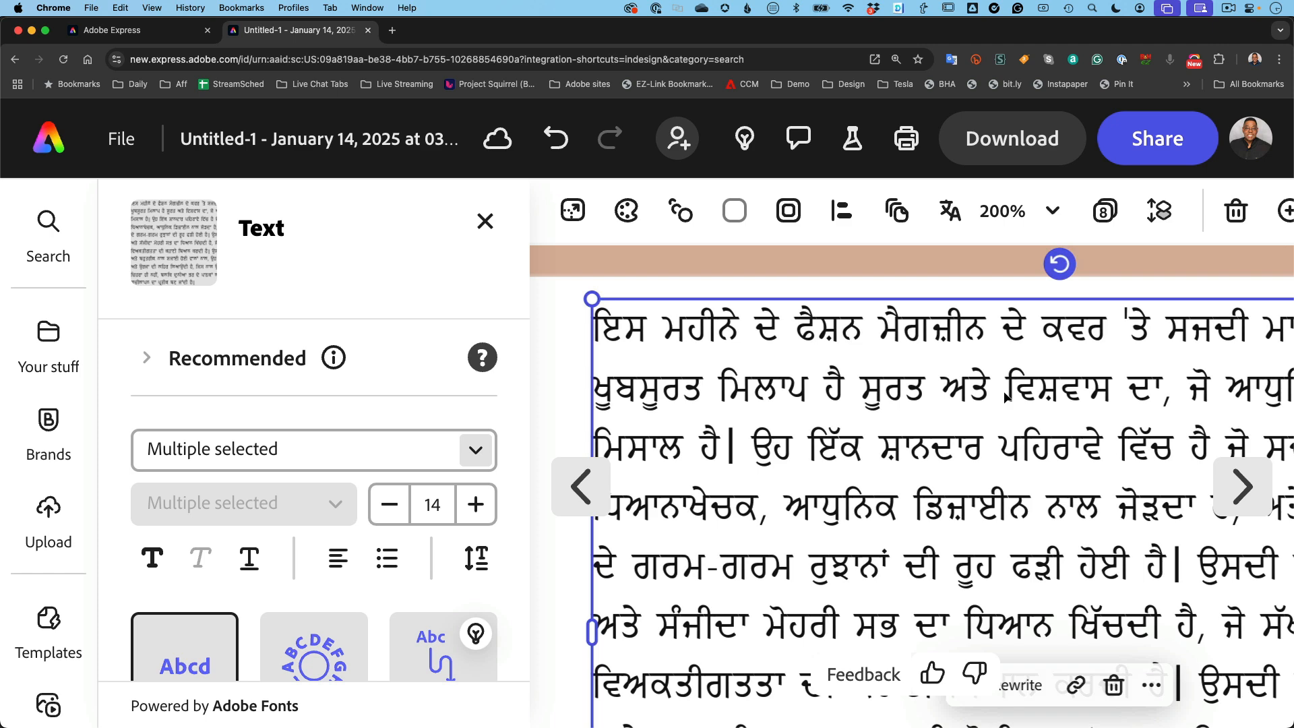
{"action": "key", "text": "super+0"}
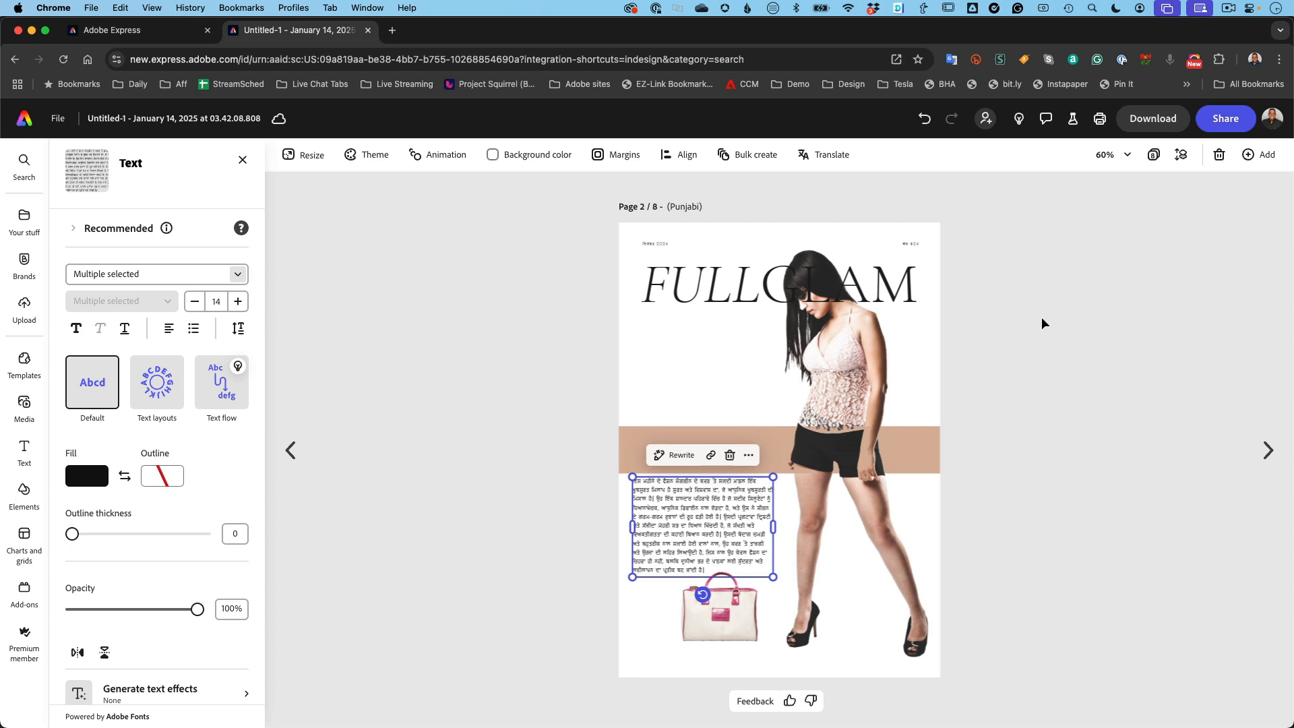
Return to the original page 1 and choose Instagram story and Poster as the resize formats.
{"action": "left_click", "coordinate": [289, 451]}
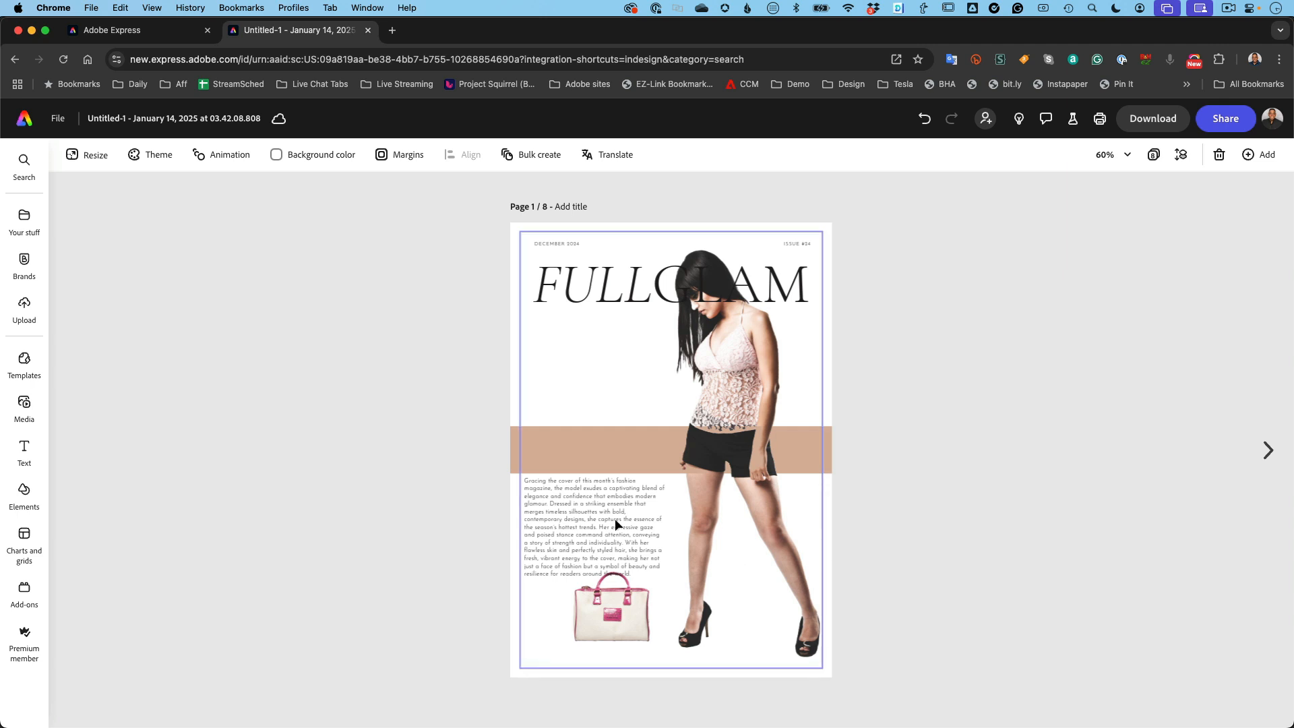
{"action": "left_click", "coordinate": [95, 155]}
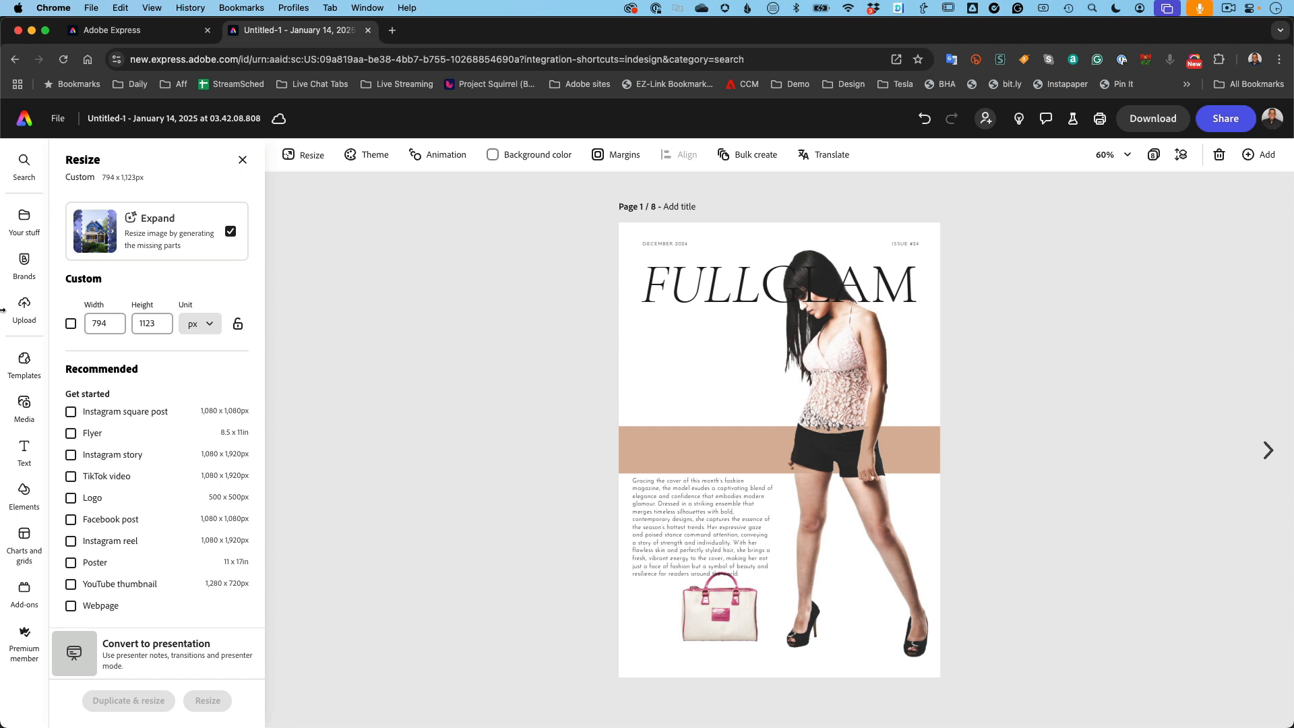
{"action": "left_click", "coordinate": [70, 456]}
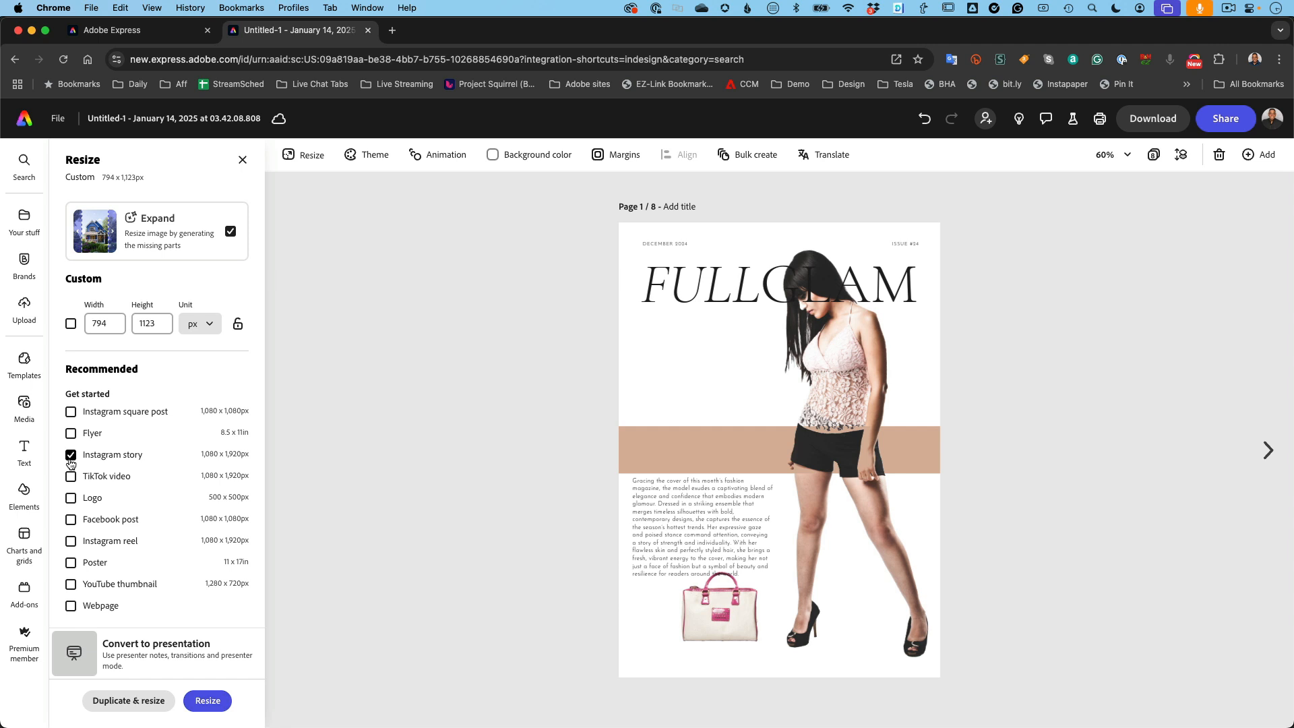
{"action": "scroll", "coordinate": [99, 518], "scroll_direction": "down", "scroll_amount": 2}
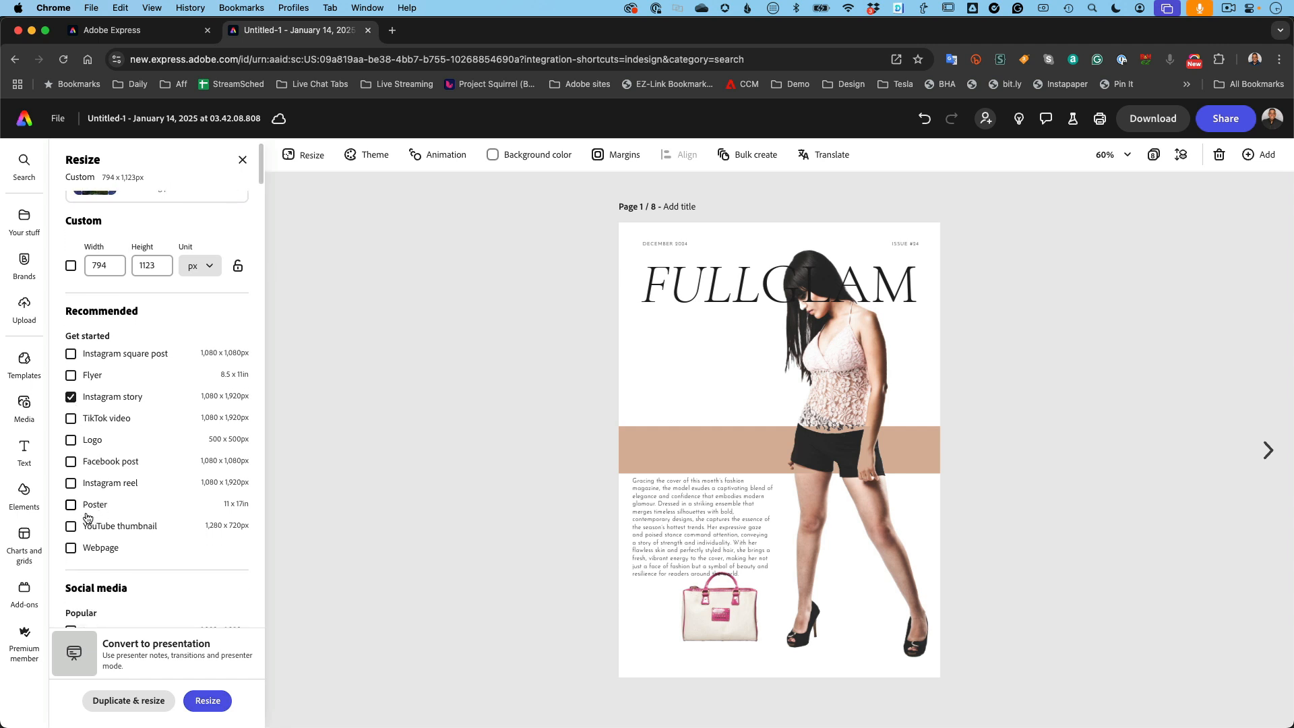
{"action": "left_click", "coordinate": [72, 505]}
Browse the available resize presets across the social media, video, document, business, webpage and promotional categories.
{"action": "scroll", "coordinate": [168, 520], "scroll_direction": "down", "scroll_amount": 10}
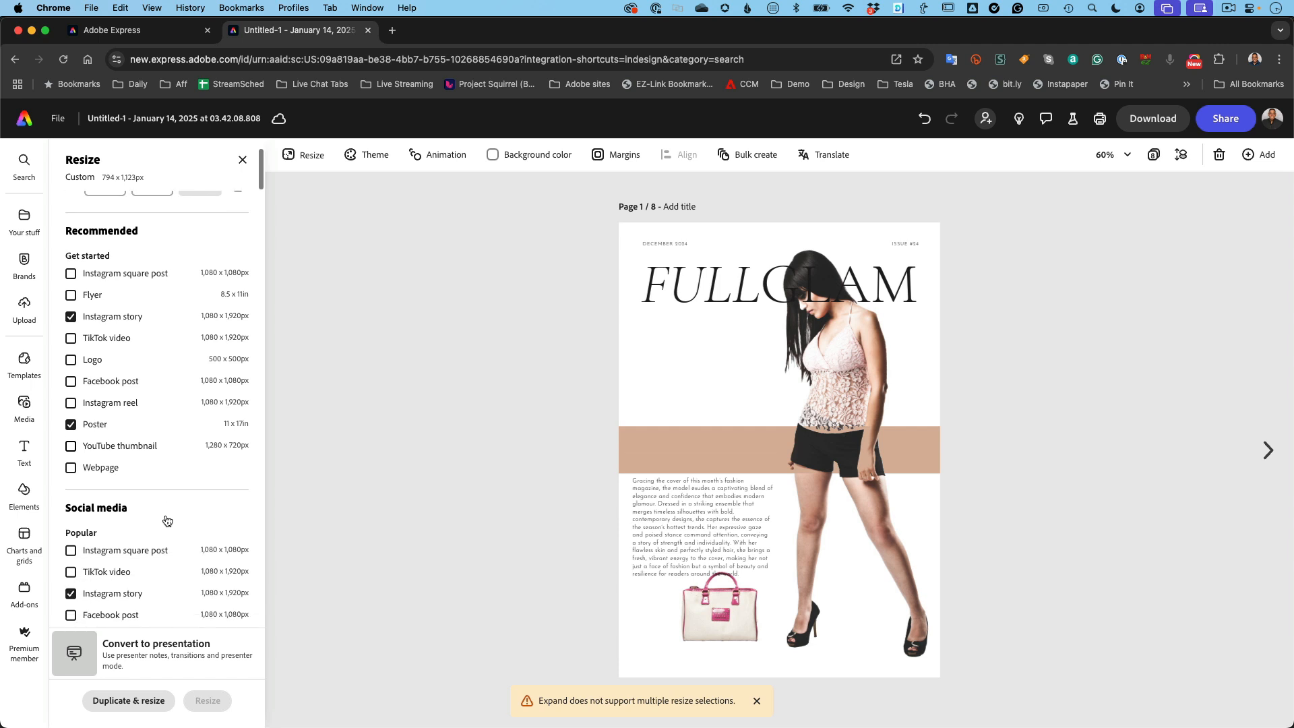
{"action": "scroll", "coordinate": [167, 519], "scroll_direction": "down", "scroll_amount": 15}
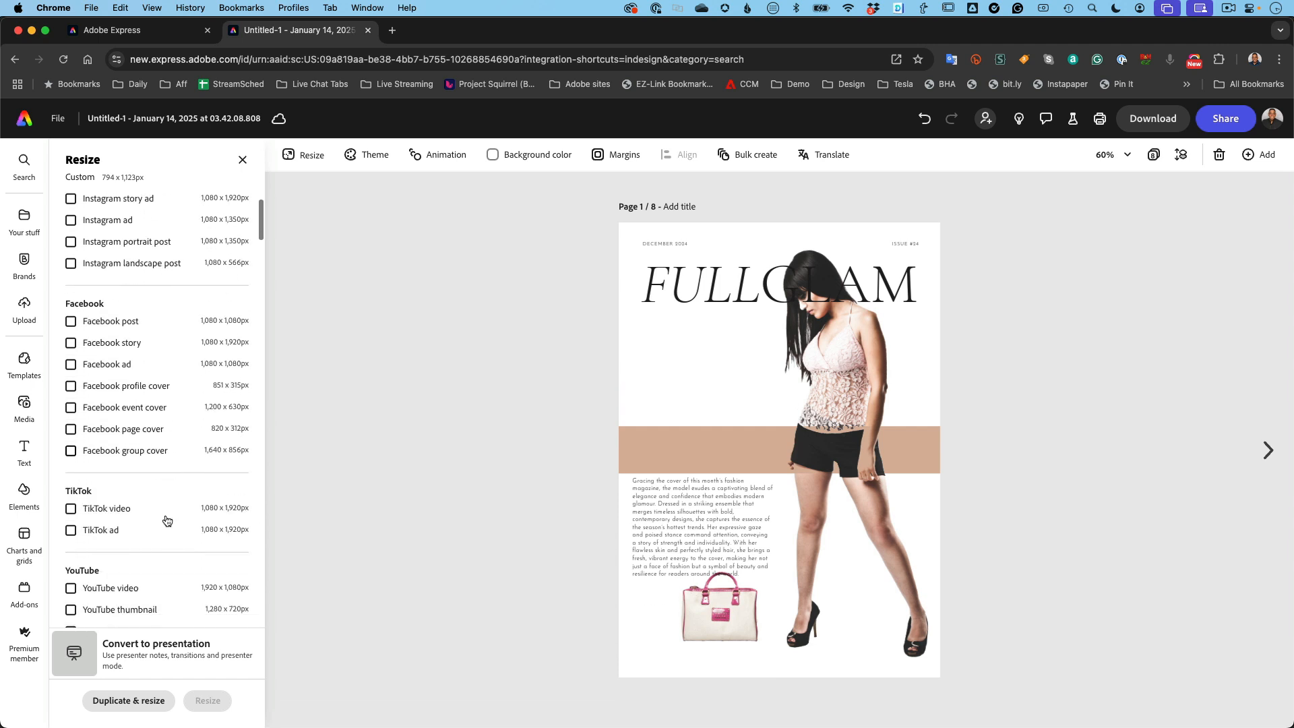
{"action": "scroll", "coordinate": [166, 517], "scroll_direction": "down", "scroll_amount": 15}
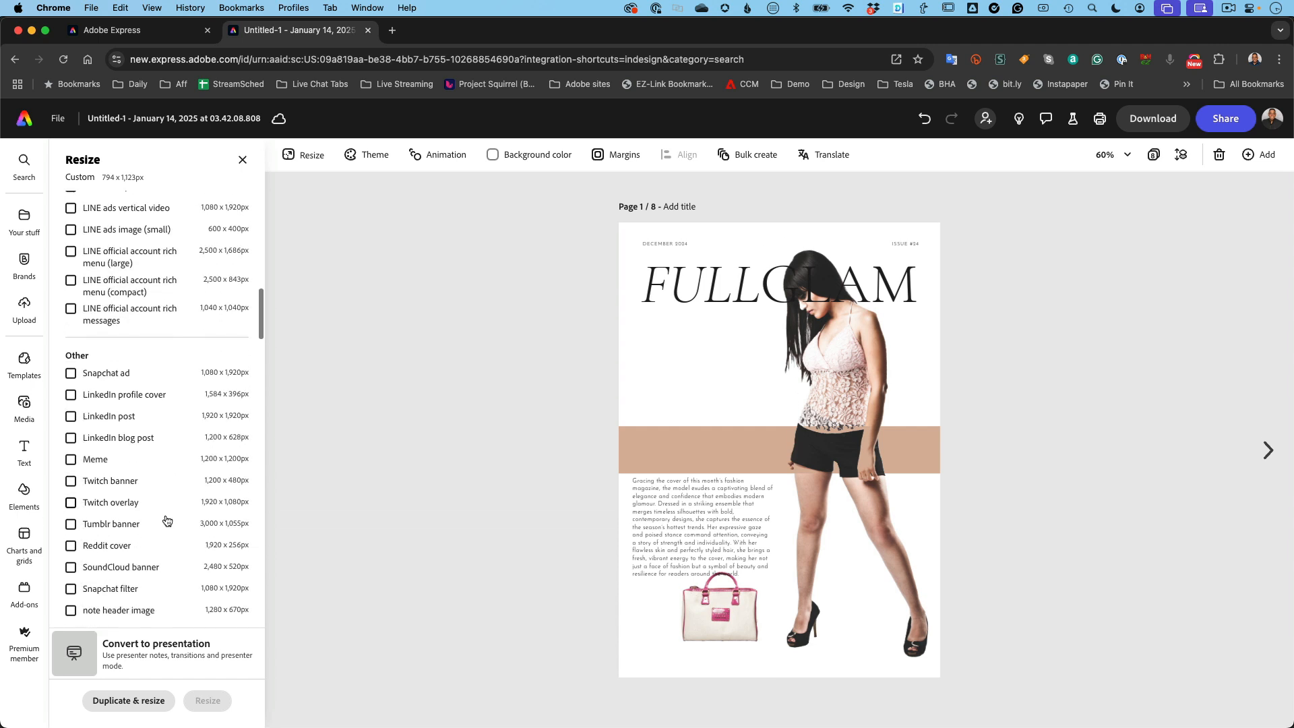
{"action": "scroll", "coordinate": [167, 520], "scroll_direction": "down", "scroll_amount": 15}
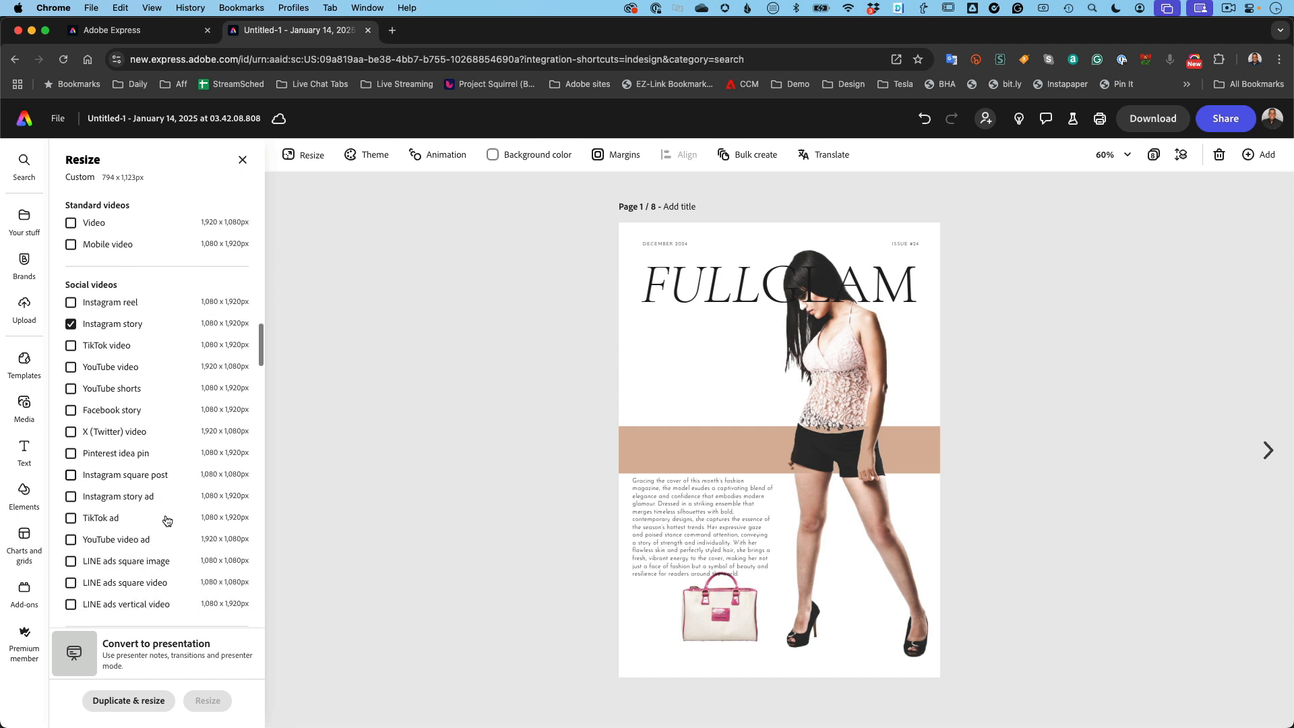
{"action": "scroll", "coordinate": [167, 521], "scroll_direction": "down", "scroll_amount": 15}
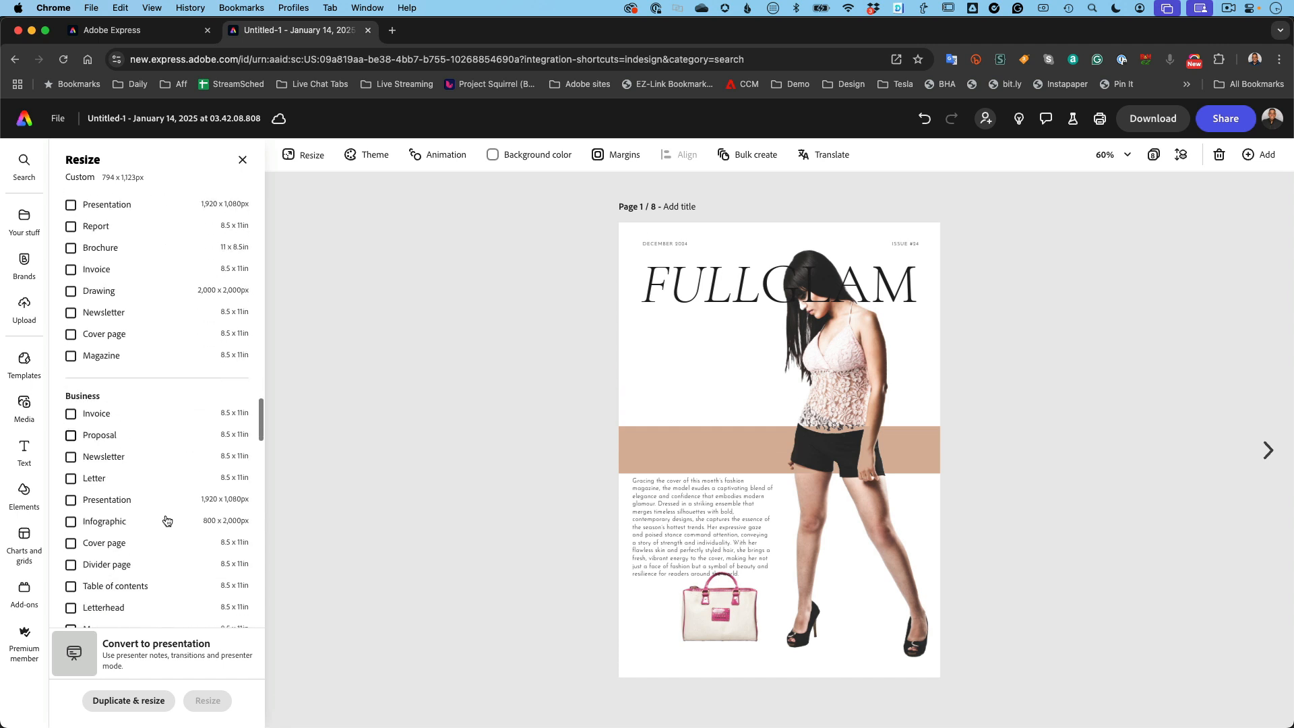
{"action": "scroll", "coordinate": [167, 521], "scroll_direction": "down", "scroll_amount": 15}
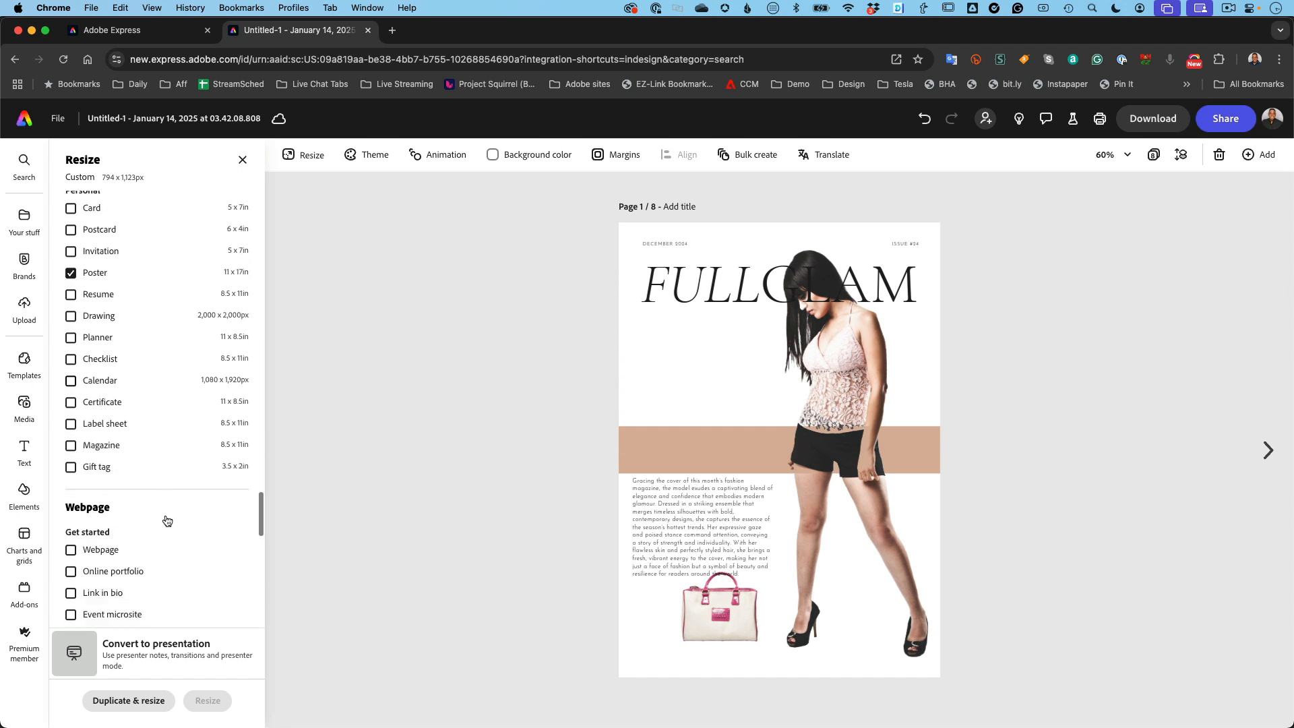
{"action": "scroll", "coordinate": [167, 521], "scroll_direction": "down", "scroll_amount": 8}
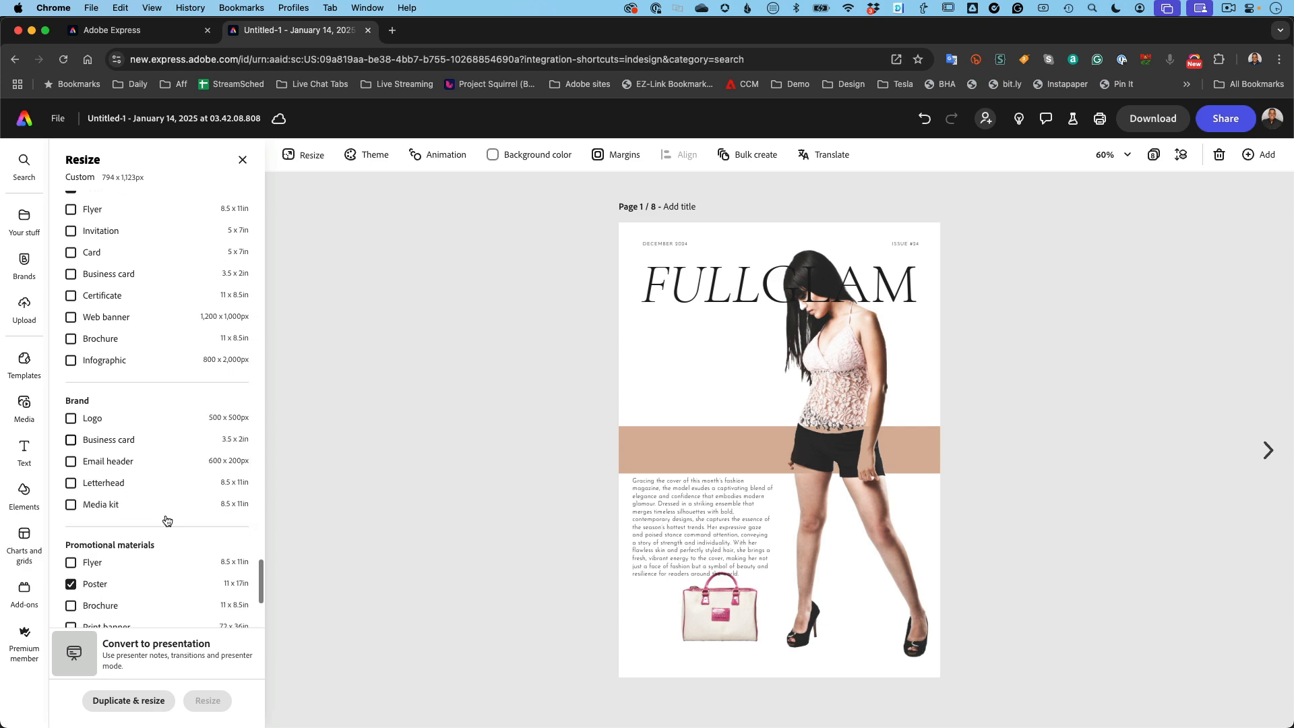
{"action": "scroll", "coordinate": [167, 520], "scroll_direction": "up", "scroll_amount": 10}
{"action": "scroll", "coordinate": [168, 521], "scroll_direction": "up", "scroll_amount": 20}
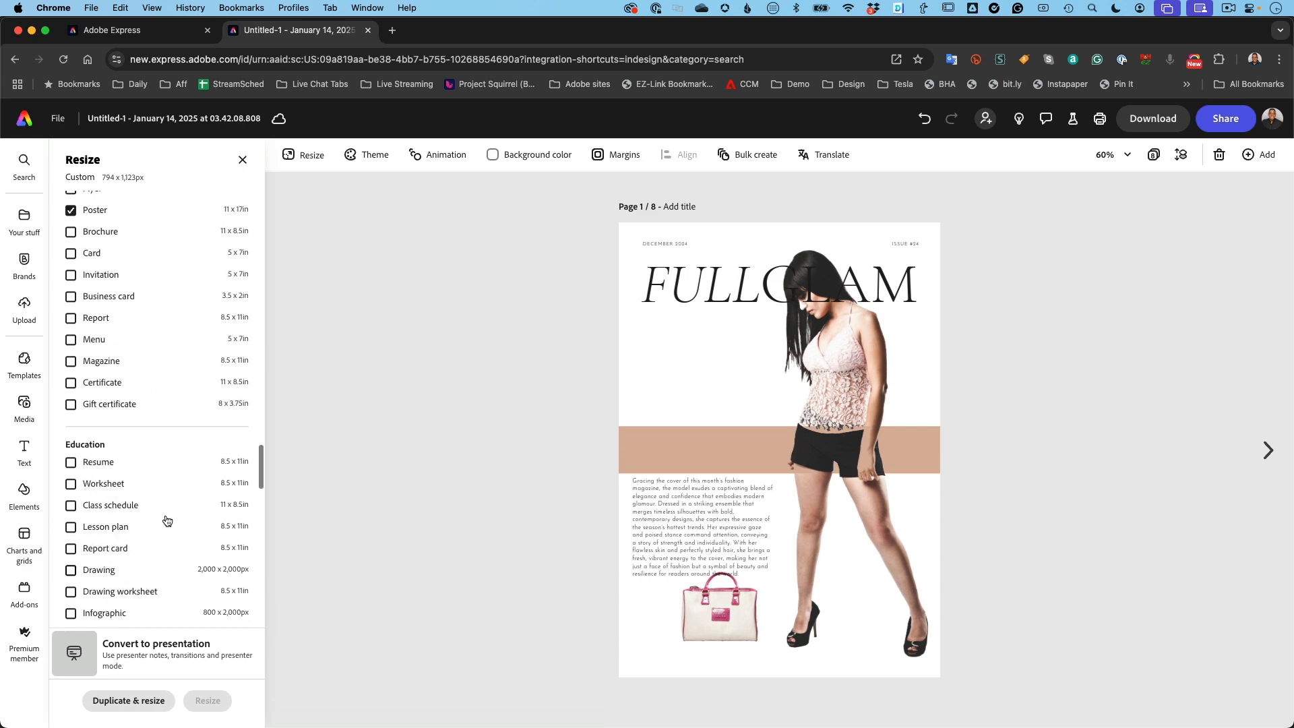
Remove Poster from the chosen resize formats and make a resized duplicate of page 1 as an Instagram story.
{"action": "scroll", "coordinate": [167, 521], "scroll_direction": "up", "scroll_amount": 20}
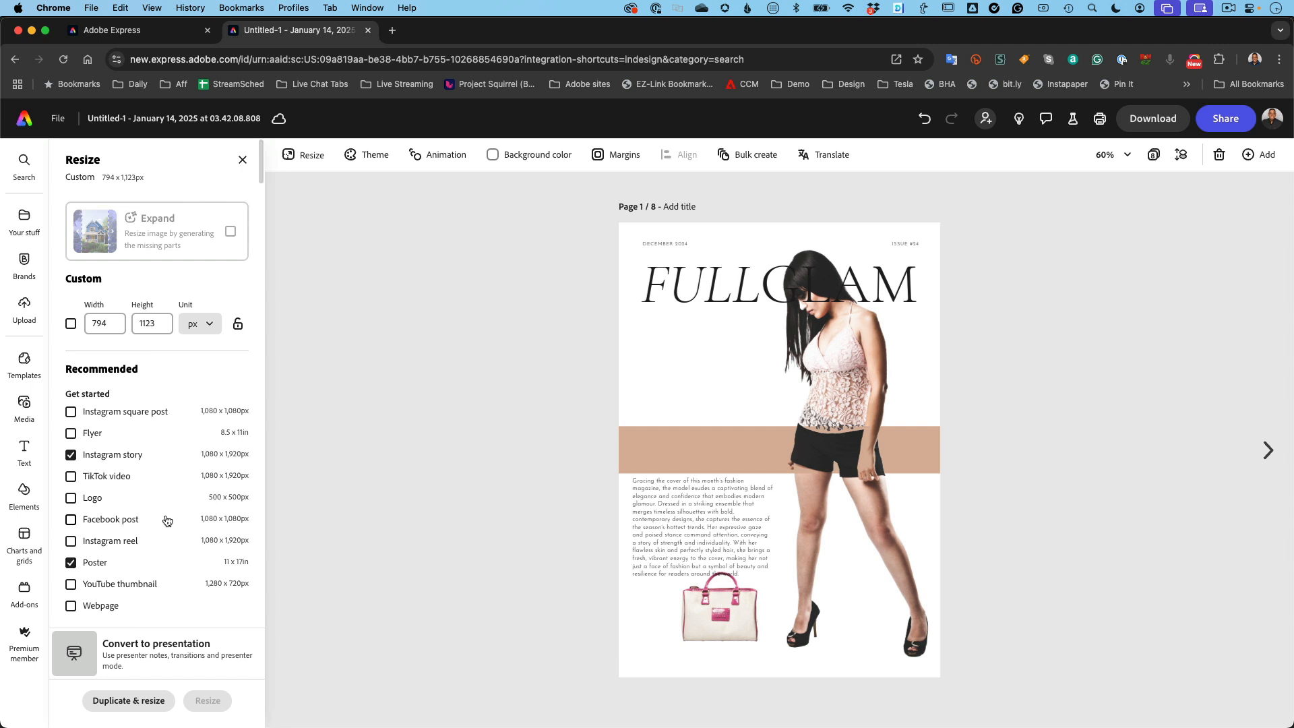
{"action": "left_click", "coordinate": [71, 562]}
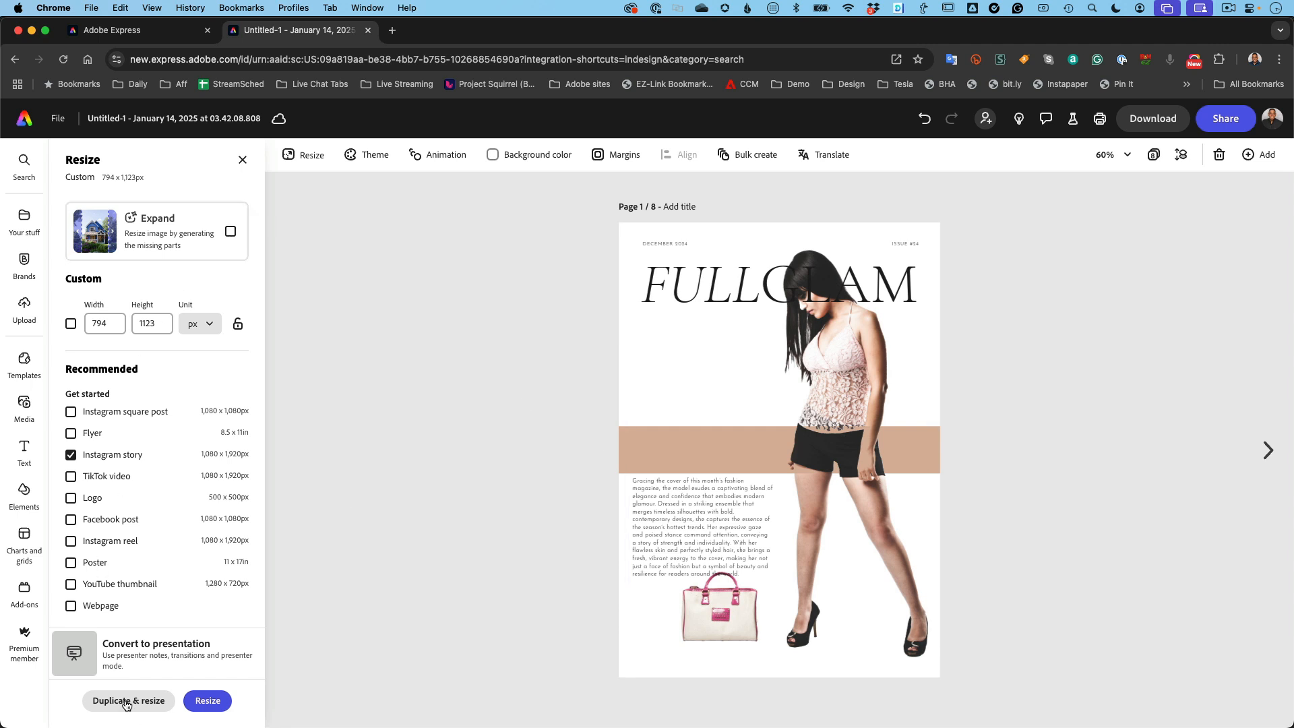
{"action": "left_click", "coordinate": [123, 701]}
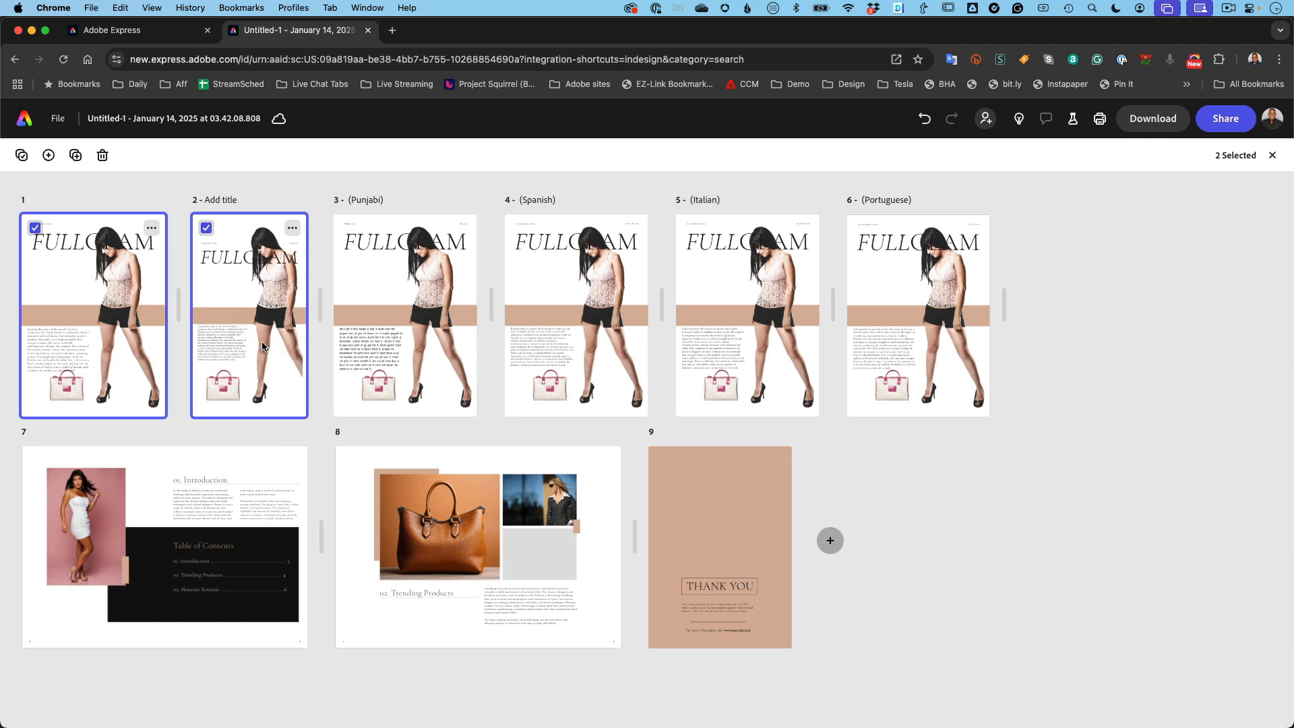
Title the duplicated story-size page "IG Reel" and open it for editing.
{"action": "left_click", "coordinate": [229, 200]}
{"action": "type", "text": "IG REel"}
{"action": "key", "text": "Return"}
{"action": "double_click", "coordinate": [242, 289]}
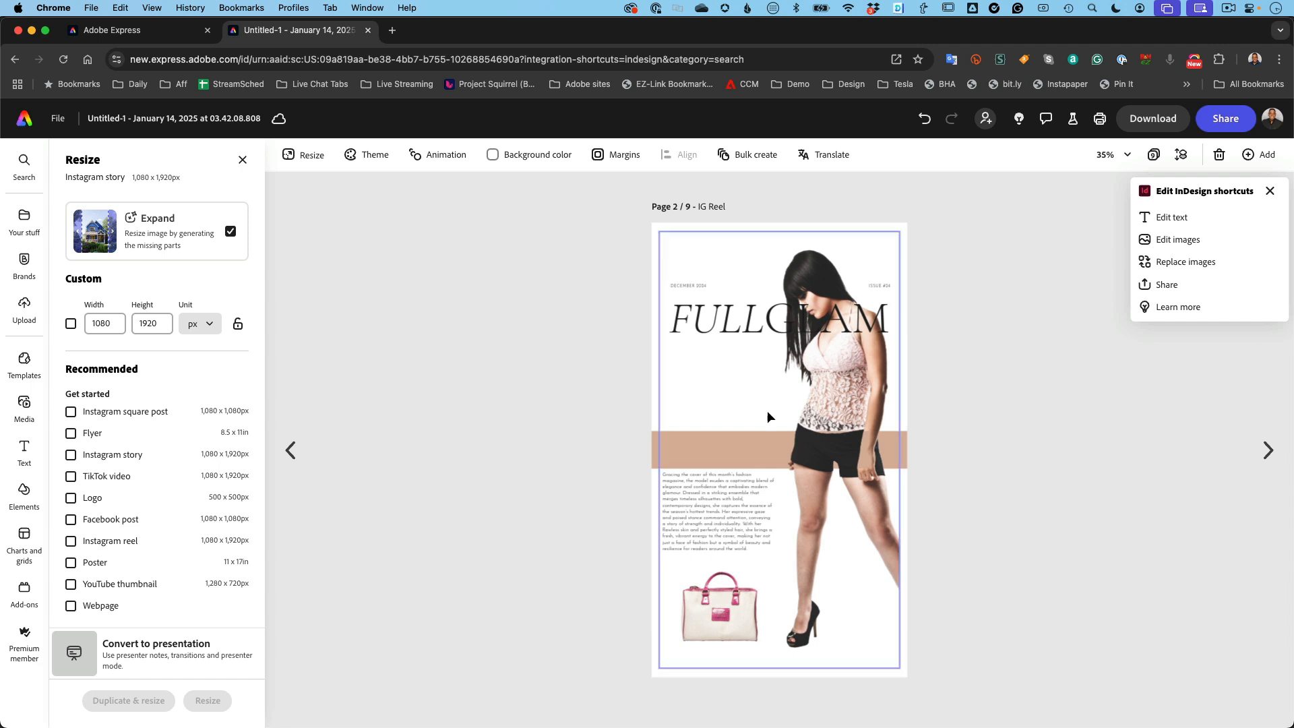
Shift the model image toward the page's left side and extend its right edge to the page border to reveal her other foot.
{"action": "left_click", "coordinate": [814, 407]}
{"action": "left_click_drag", "start_coordinate": [820, 407], "coordinate": [796, 410]}
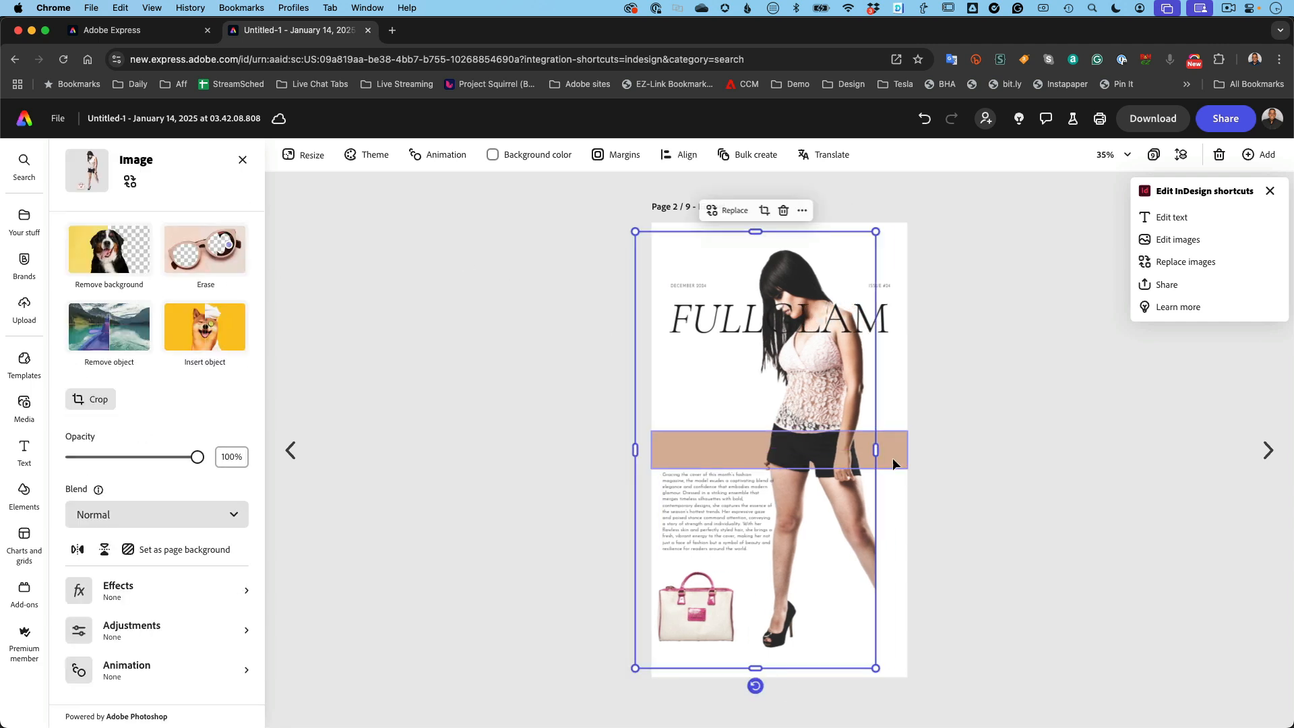
{"action": "left_click_drag", "start_coordinate": [875, 449], "coordinate": [908, 449]}
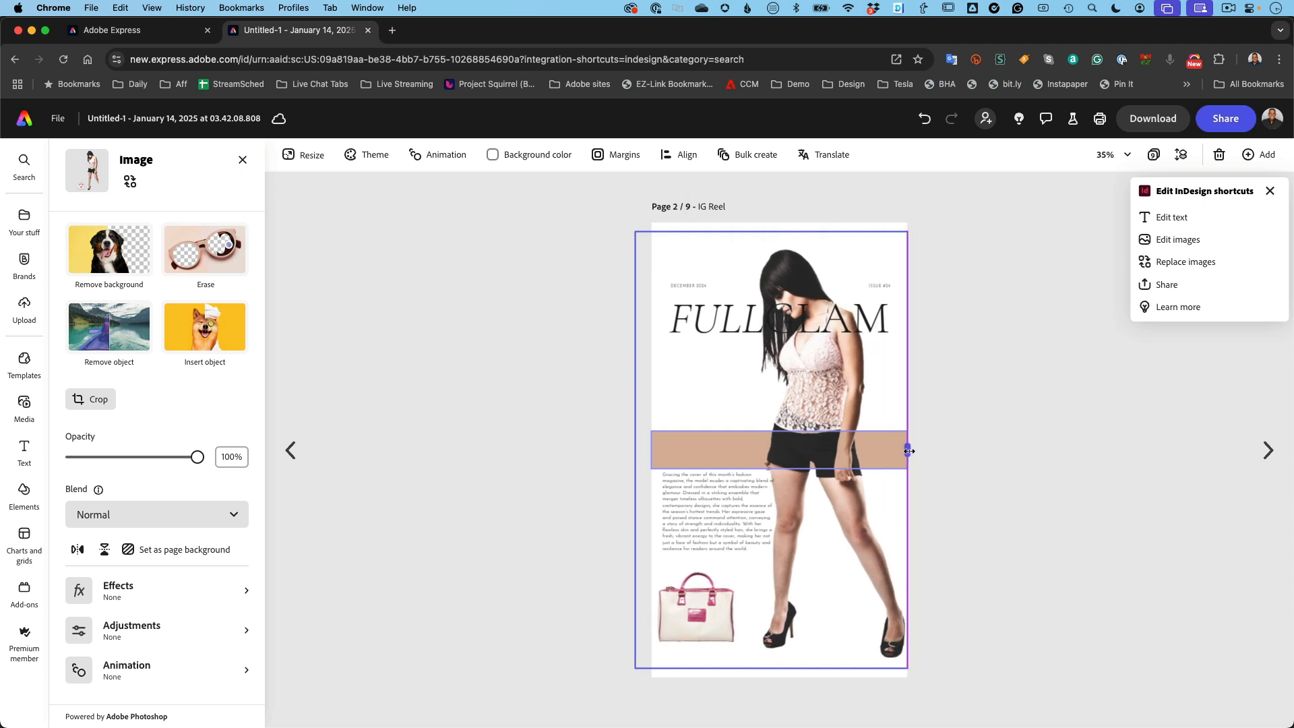
Select the locked FULLGLAM title on the IG Reel page and unlock it.
{"action": "left_click", "coordinate": [822, 325]}
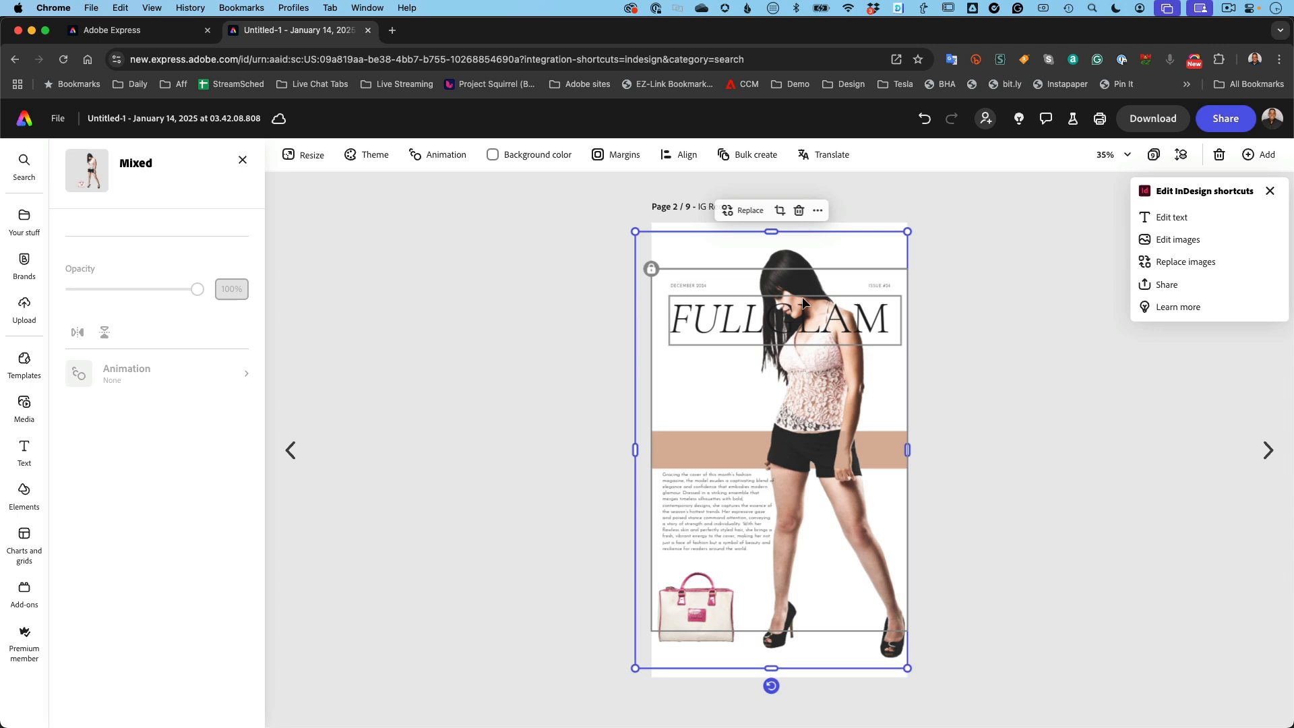
{"action": "left_click", "coordinate": [748, 336]}
{"action": "left_click", "coordinate": [720, 327]}
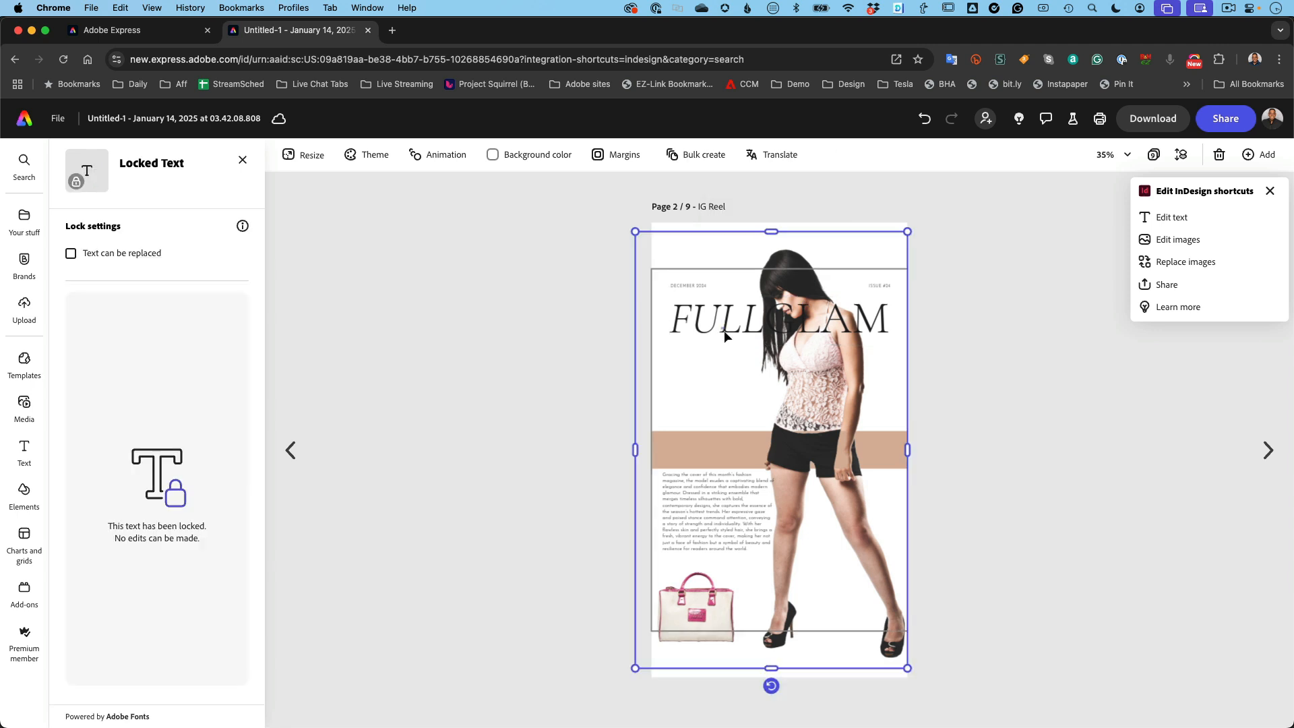
{"action": "left_click", "coordinate": [723, 335]}
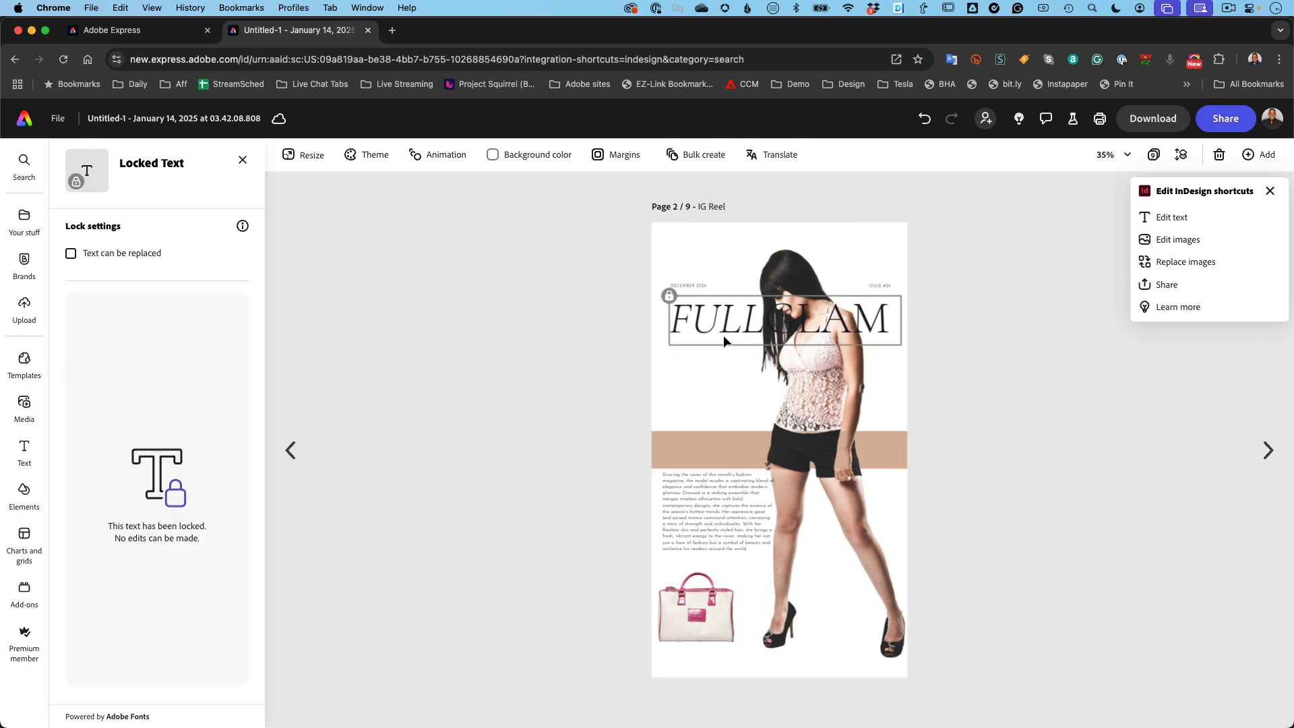
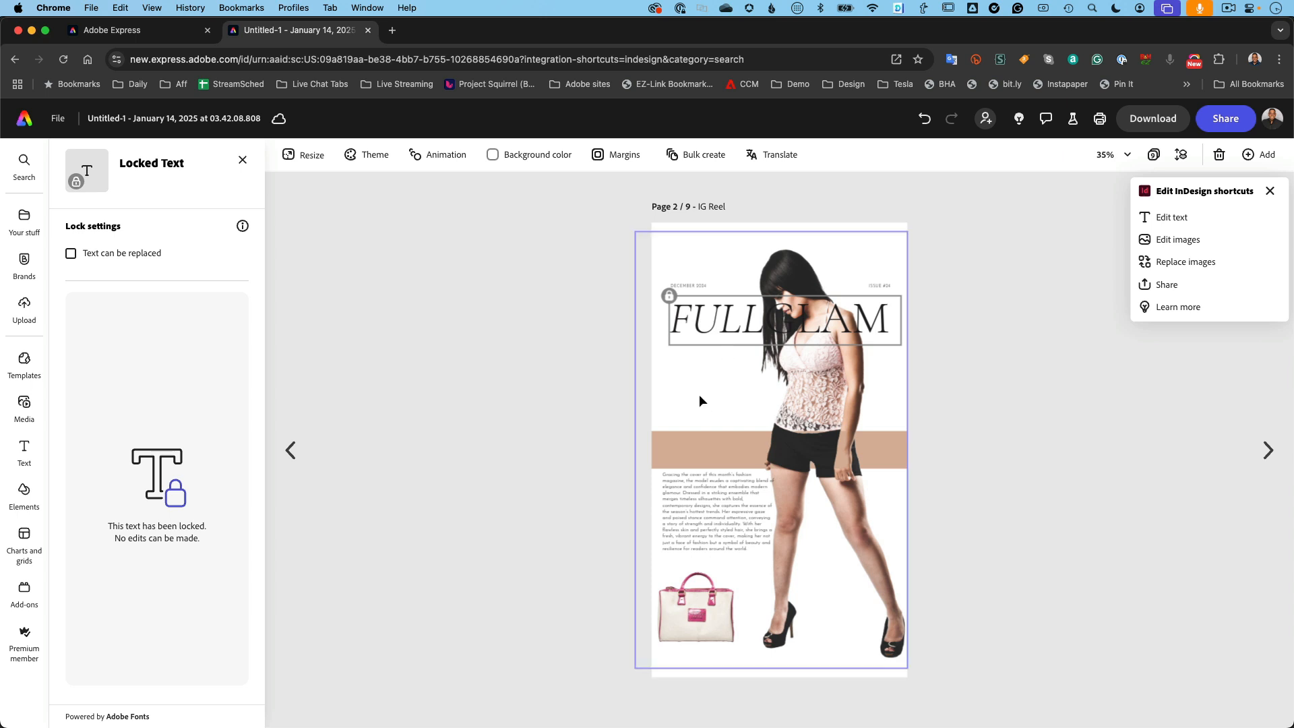
{"action": "left_click", "coordinate": [512, 381]}
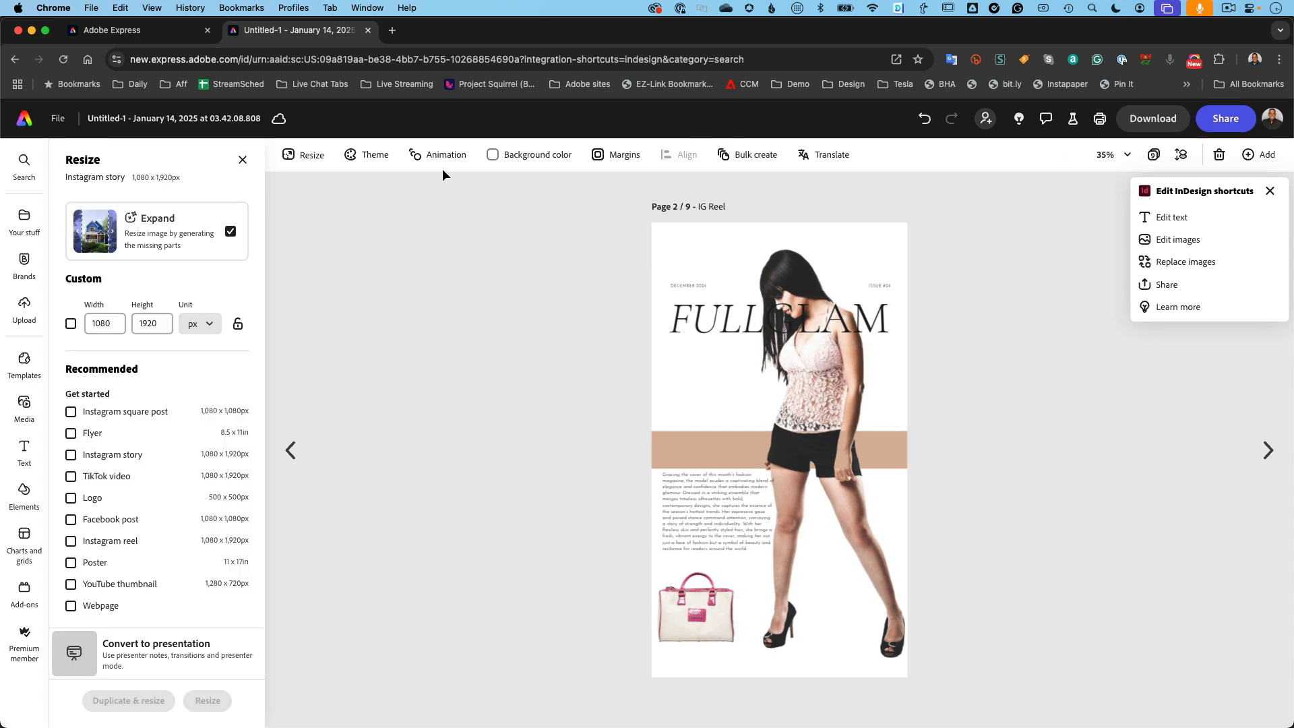
{"action": "left_click", "coordinate": [703, 325]}
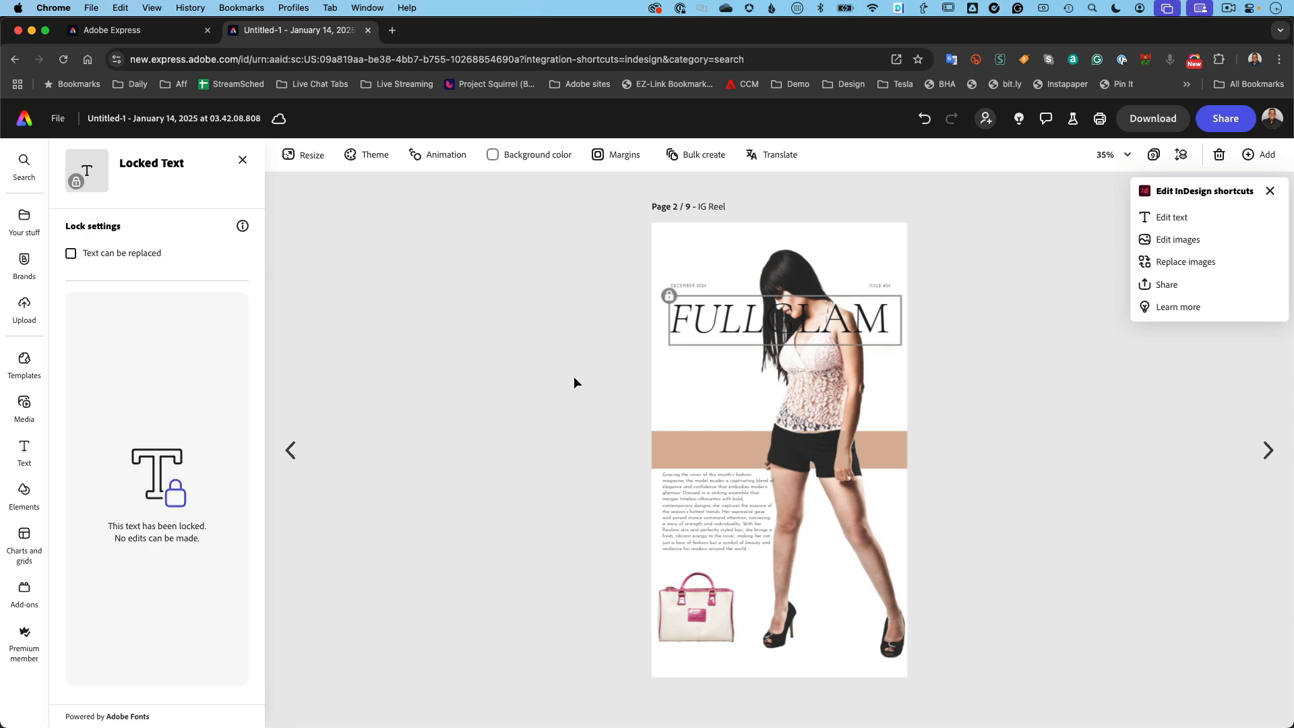
{"action": "right_click", "coordinate": [703, 319]}
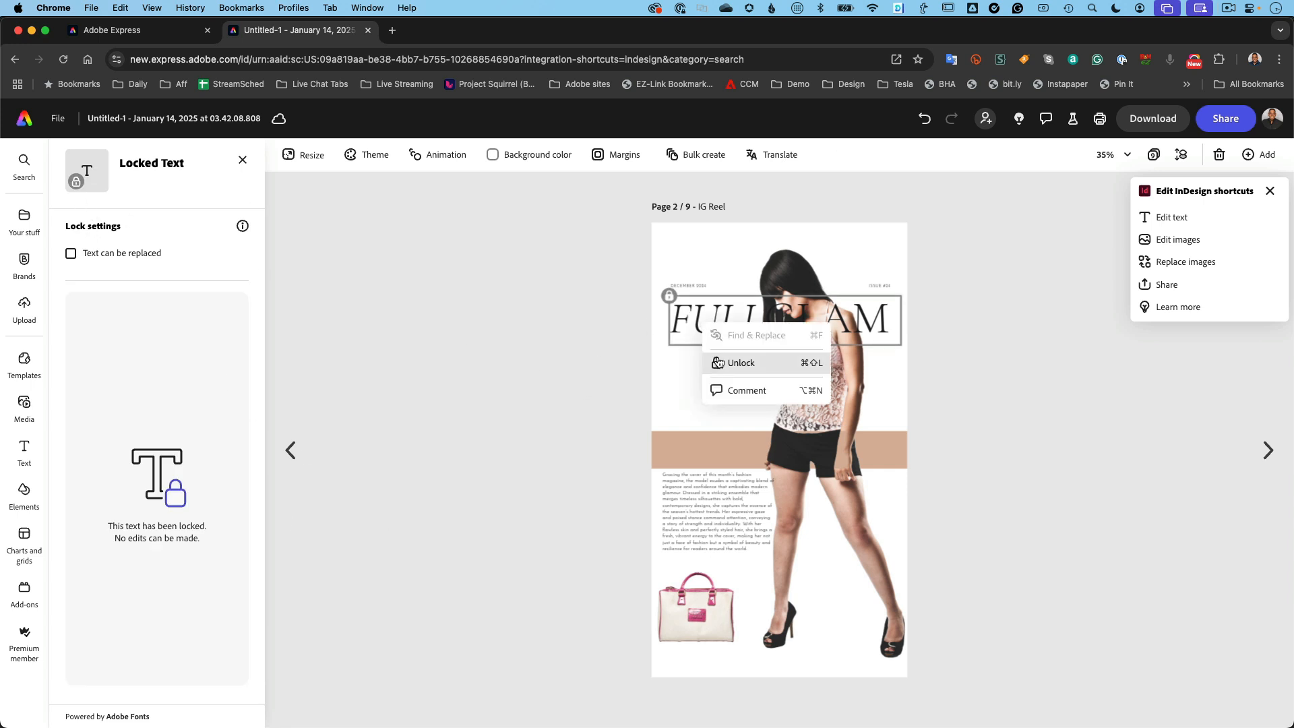
{"action": "left_click", "coordinate": [740, 363]}
{"action": "left_click", "coordinate": [554, 310]}
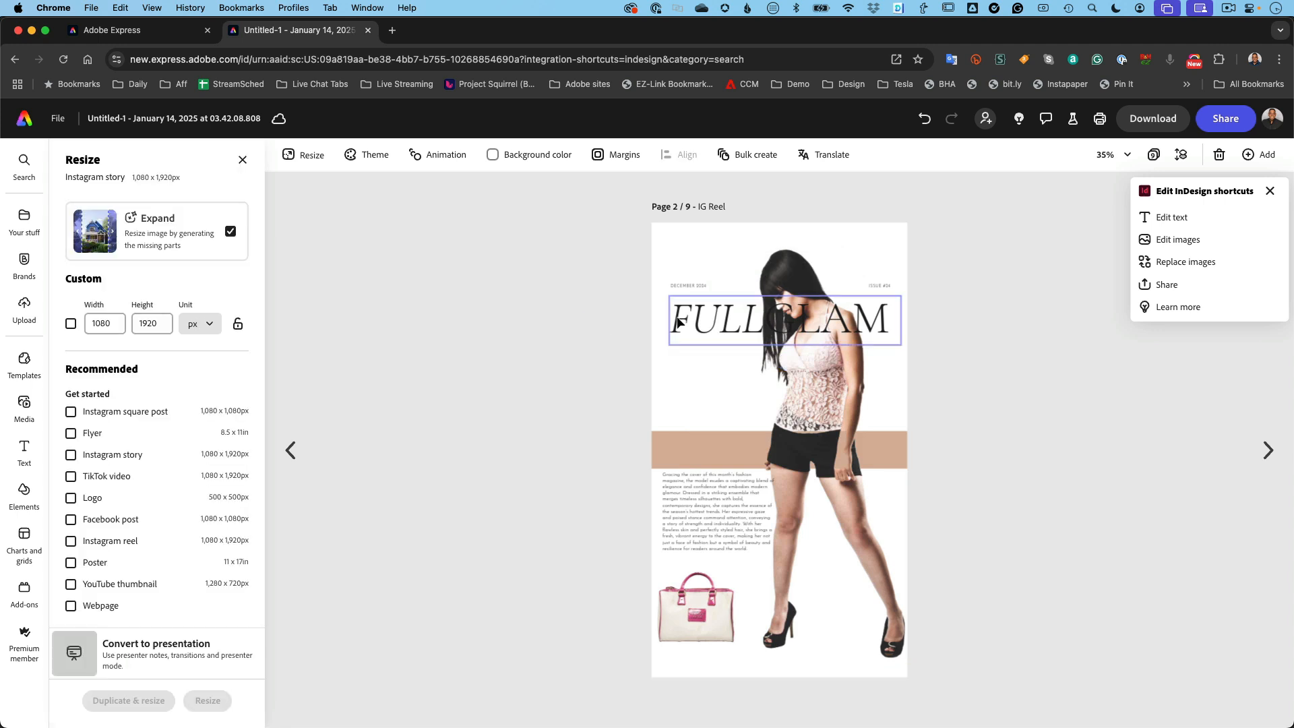
Select the date text and the body paragraph, and look through the paragraph's text effect and animation options.
{"action": "left_click", "coordinate": [688, 285]}
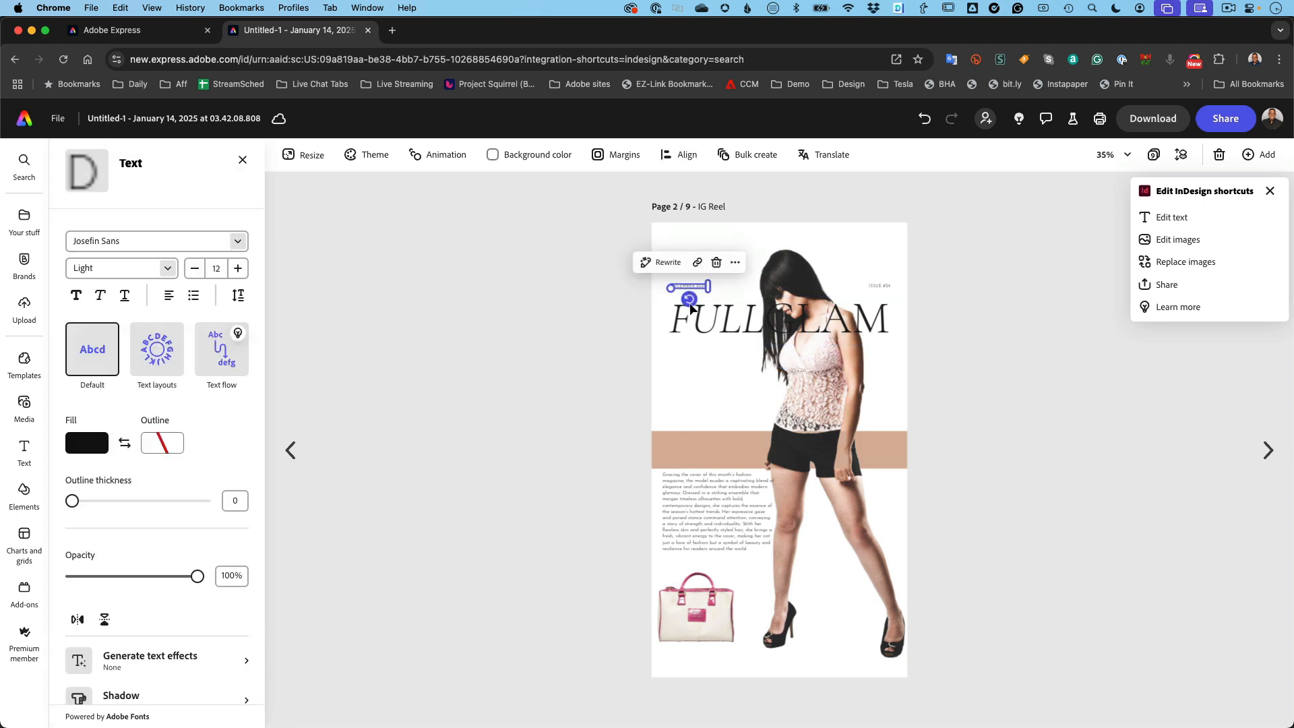
{"action": "left_click", "coordinate": [705, 486]}
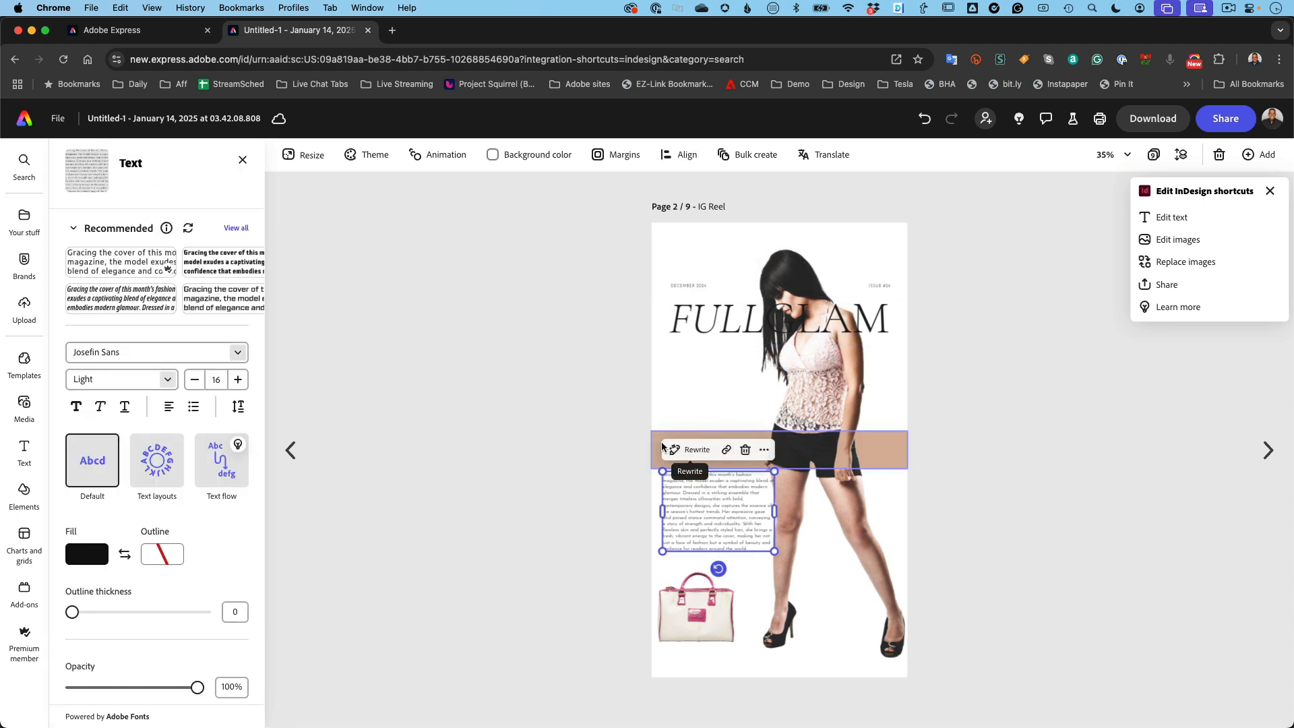
{"action": "scroll", "coordinate": [146, 560], "scroll_direction": "down", "scroll_amount": 3}
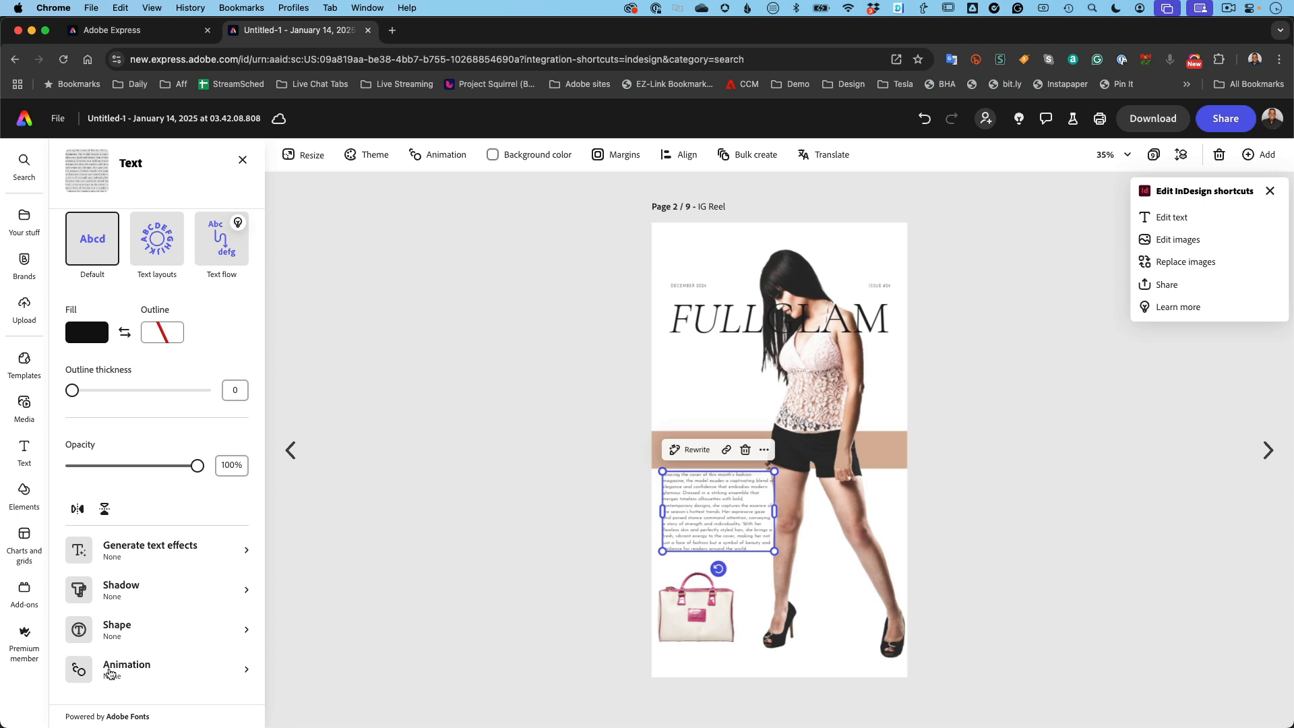
Apply the Glide animation to all text and objects on the IG Reel page.
{"action": "left_click", "coordinate": [506, 362]}
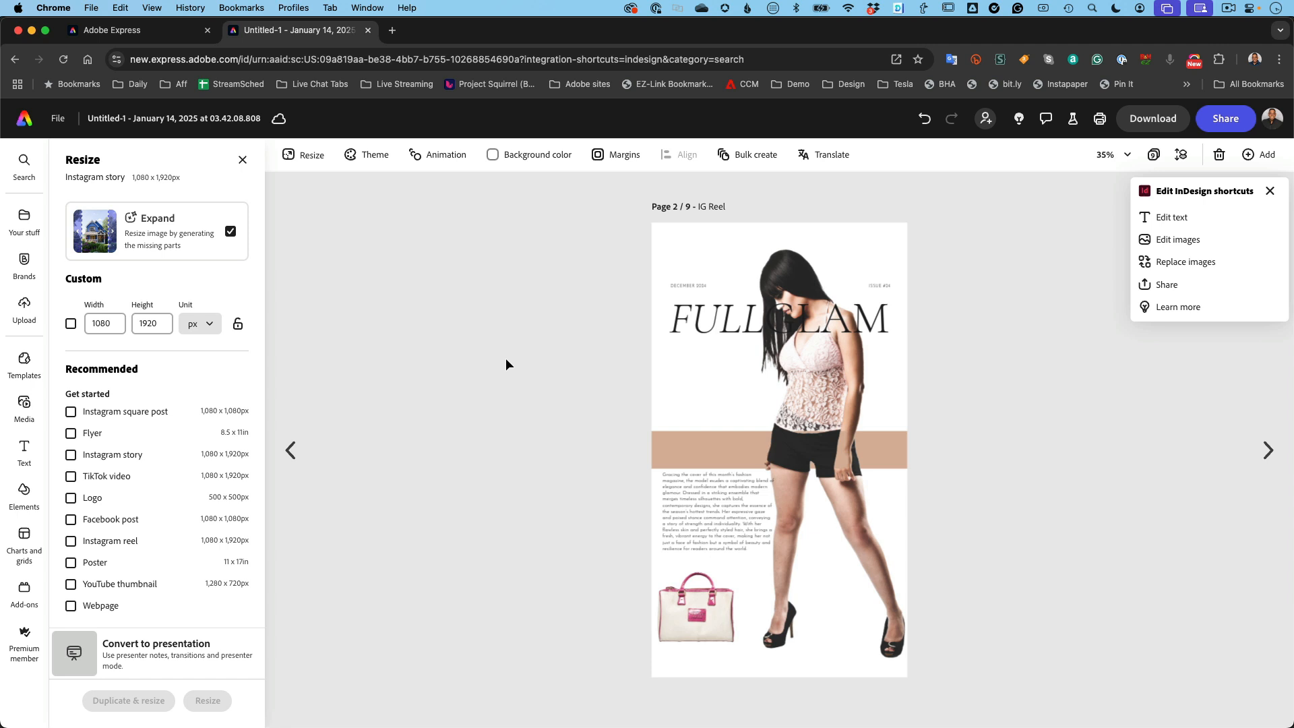
{"action": "left_click", "coordinate": [448, 164]}
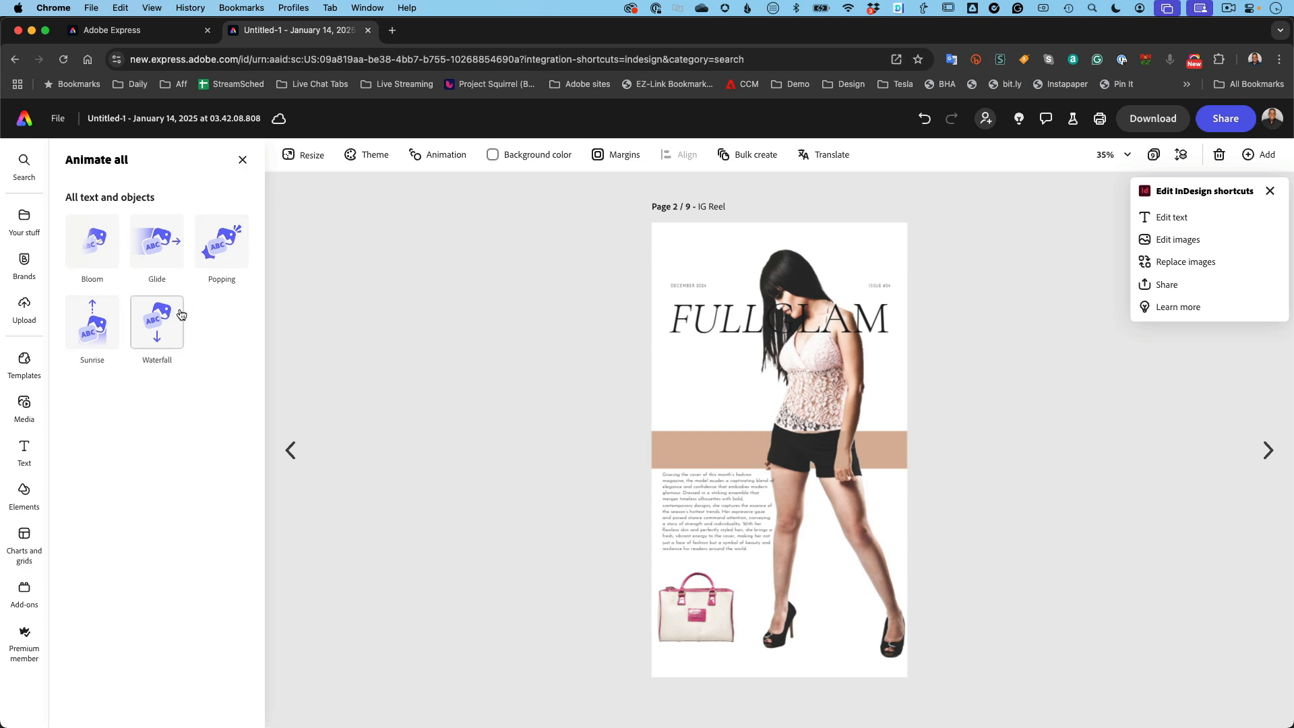
{"action": "left_click", "coordinate": [157, 263]}
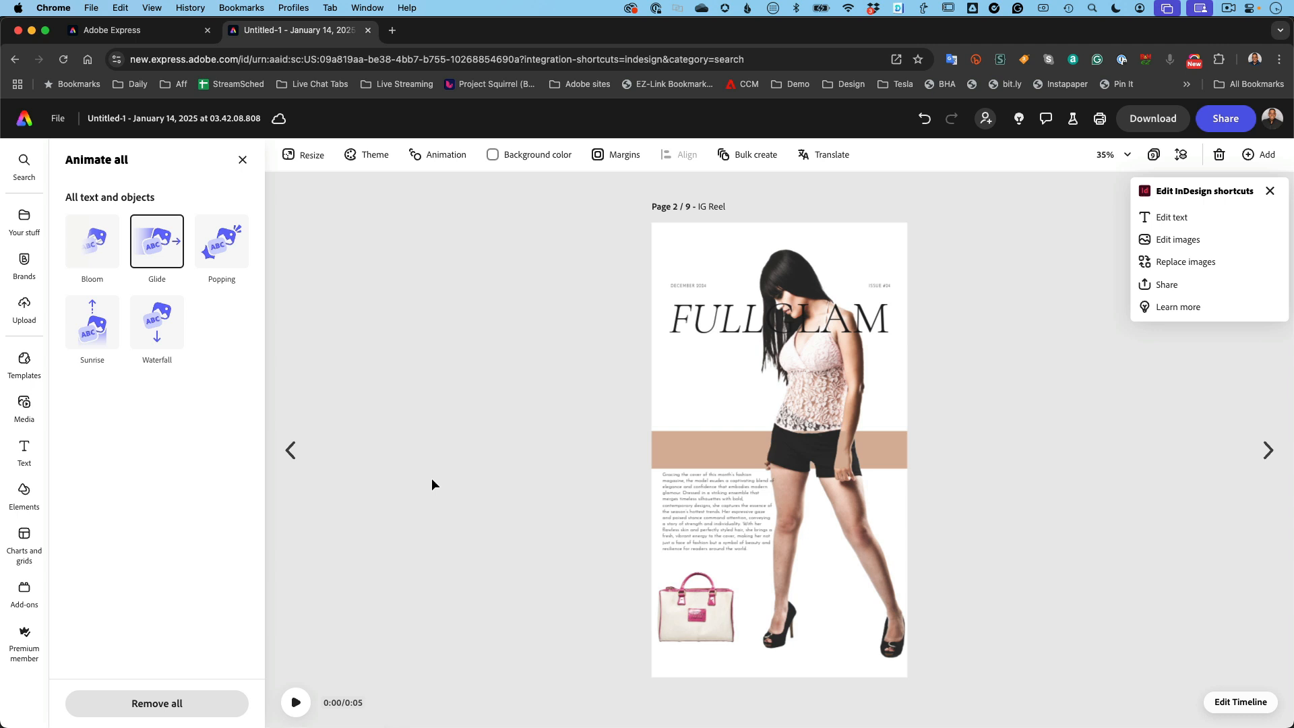
Give the model image a Fade entrance animation with a 2.31 s duration and play the page.
{"action": "left_click", "coordinate": [810, 437]}
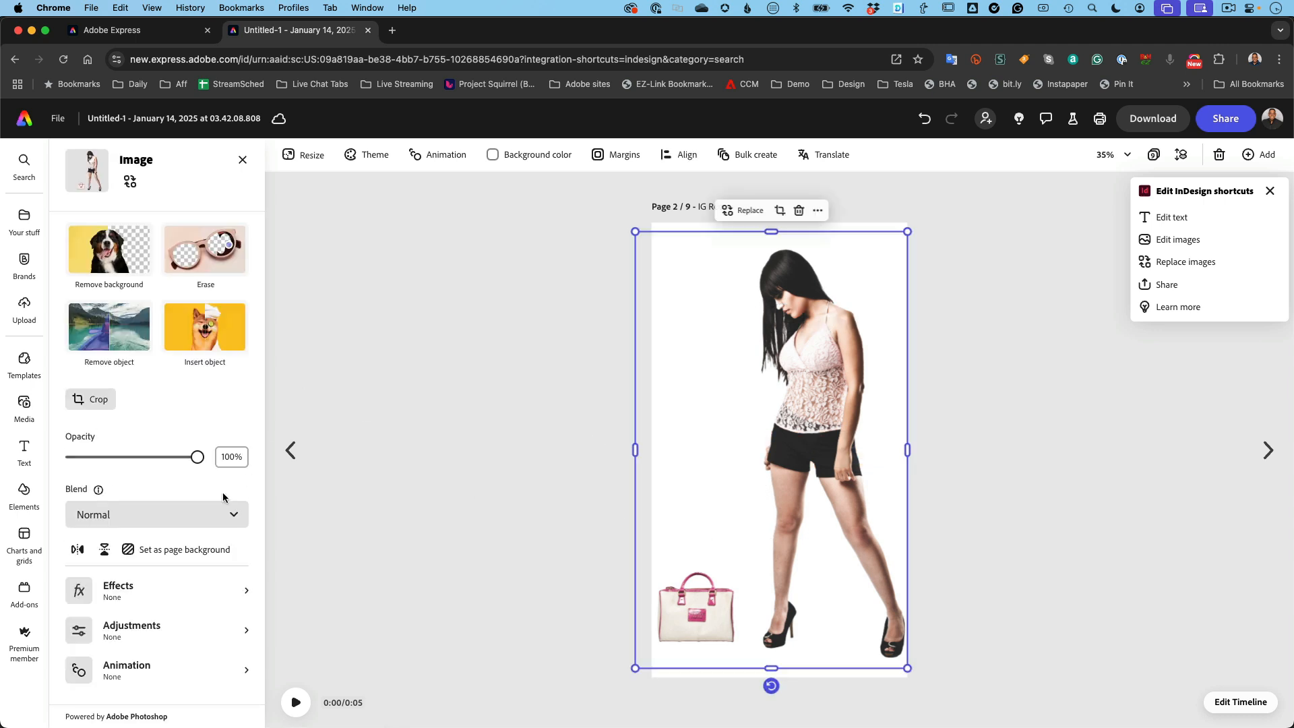
{"action": "left_click", "coordinate": [102, 674]}
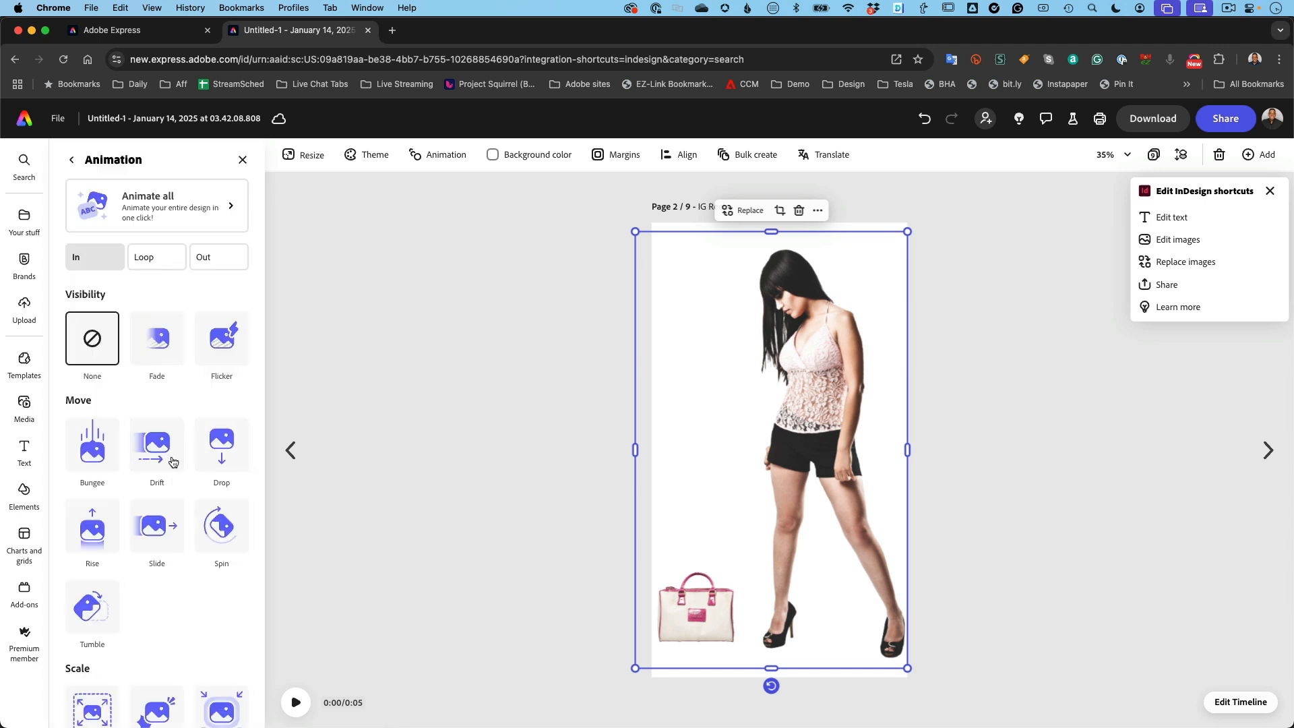
{"action": "left_click", "coordinate": [161, 351]}
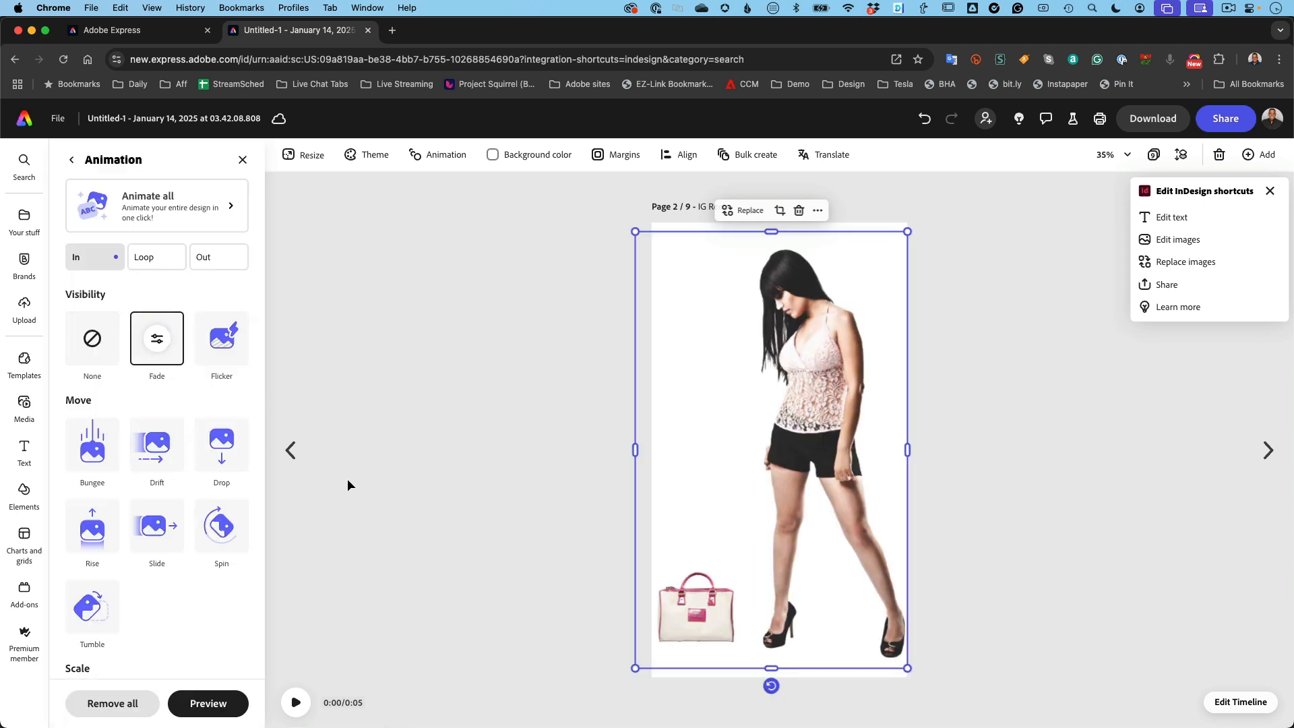
{"action": "left_click", "coordinate": [159, 341]}
{"action": "left_click_drag", "start_coordinate": [229, 351], "coordinate": [269, 355]}
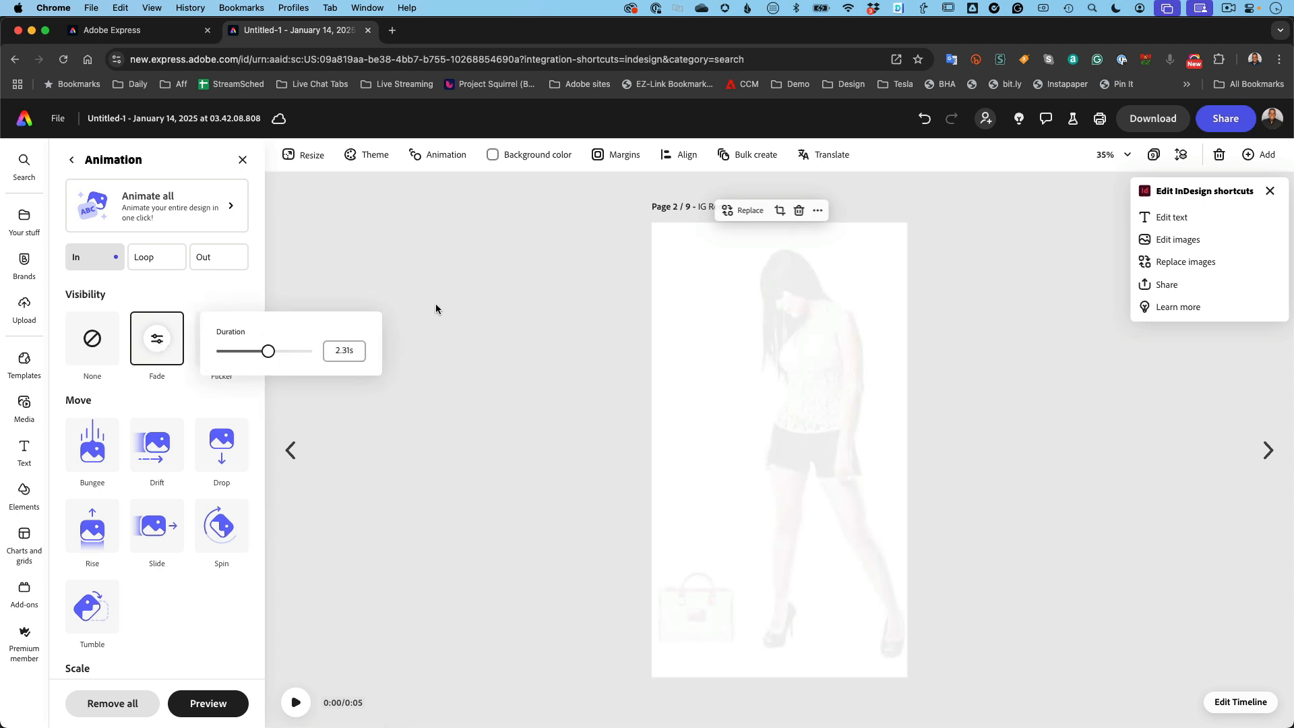
{"action": "left_click", "coordinate": [290, 710]}
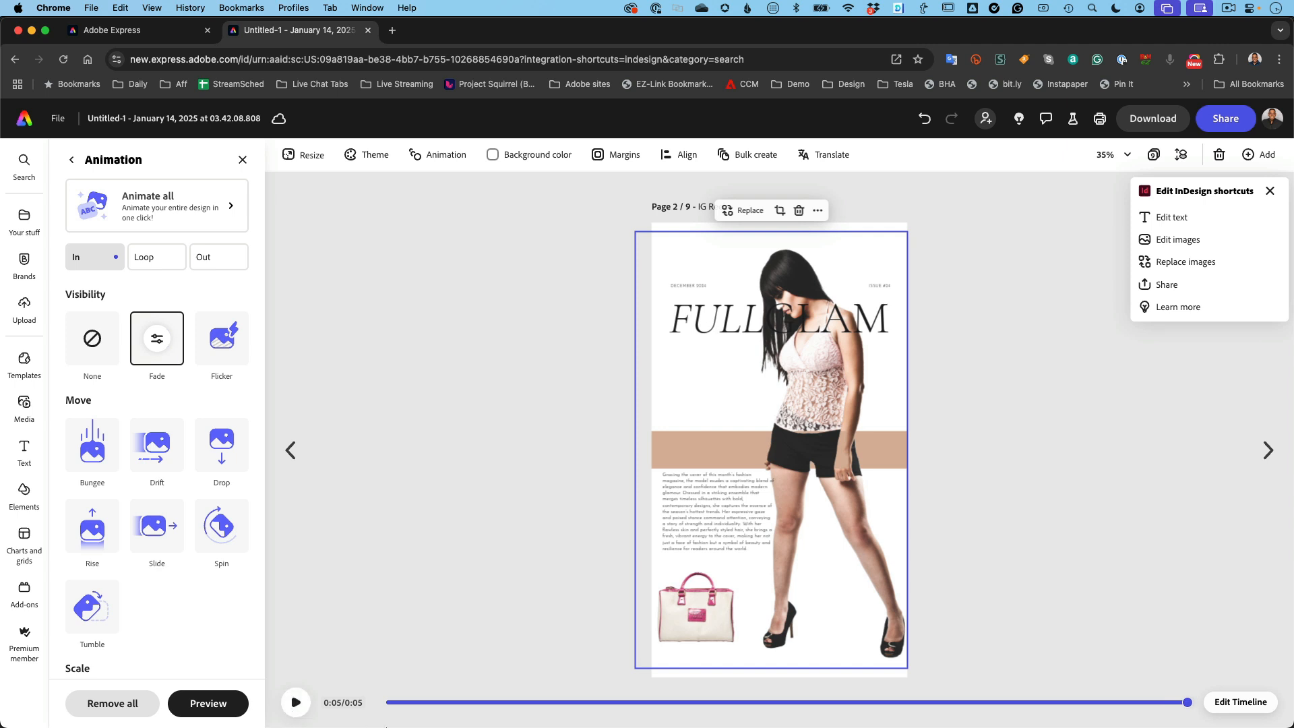
Nudge the model image slightly to the right and add a looping Breathe animation to it, playing the page to check.
{"action": "left_click", "coordinate": [695, 597]}
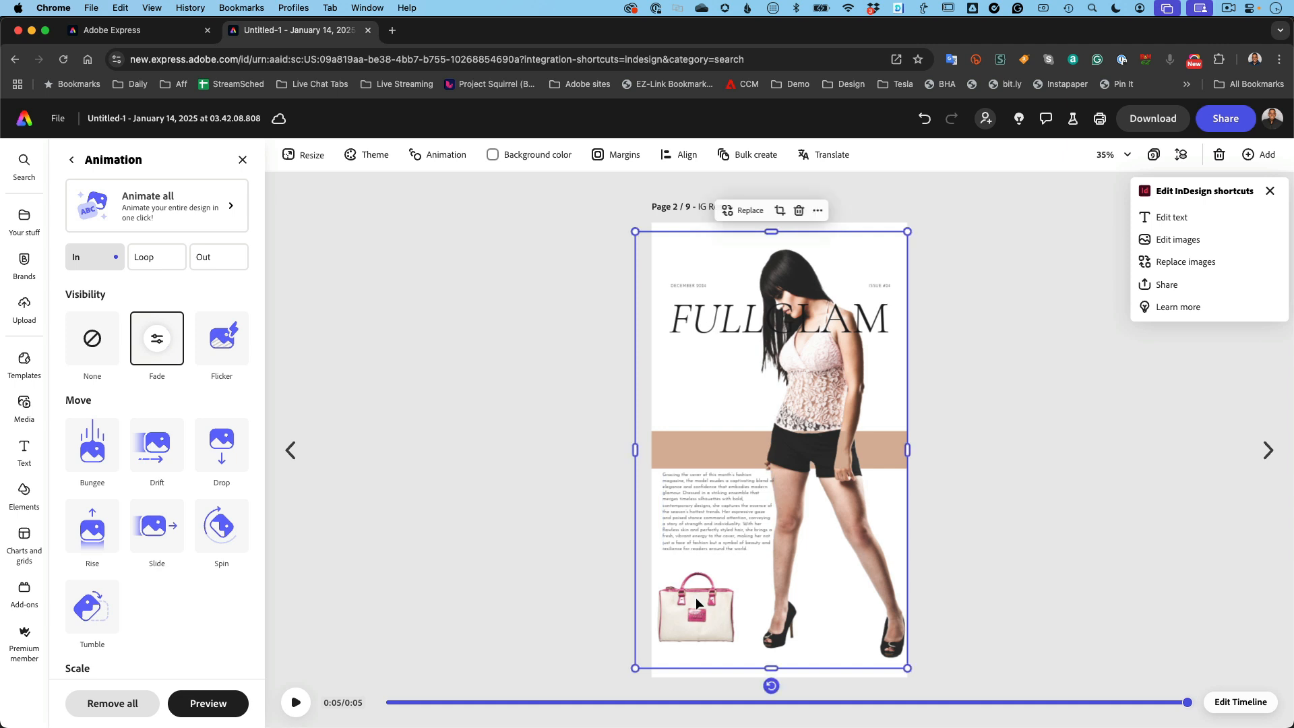
{"action": "mouse_move", "coordinate": [696, 597]}
{"action": "left_mouse_down"}
{"action": "mouse_move", "coordinate": [758, 600]}
{"action": "mouse_move", "coordinate": [701, 597]}
{"action": "left_mouse_up"}
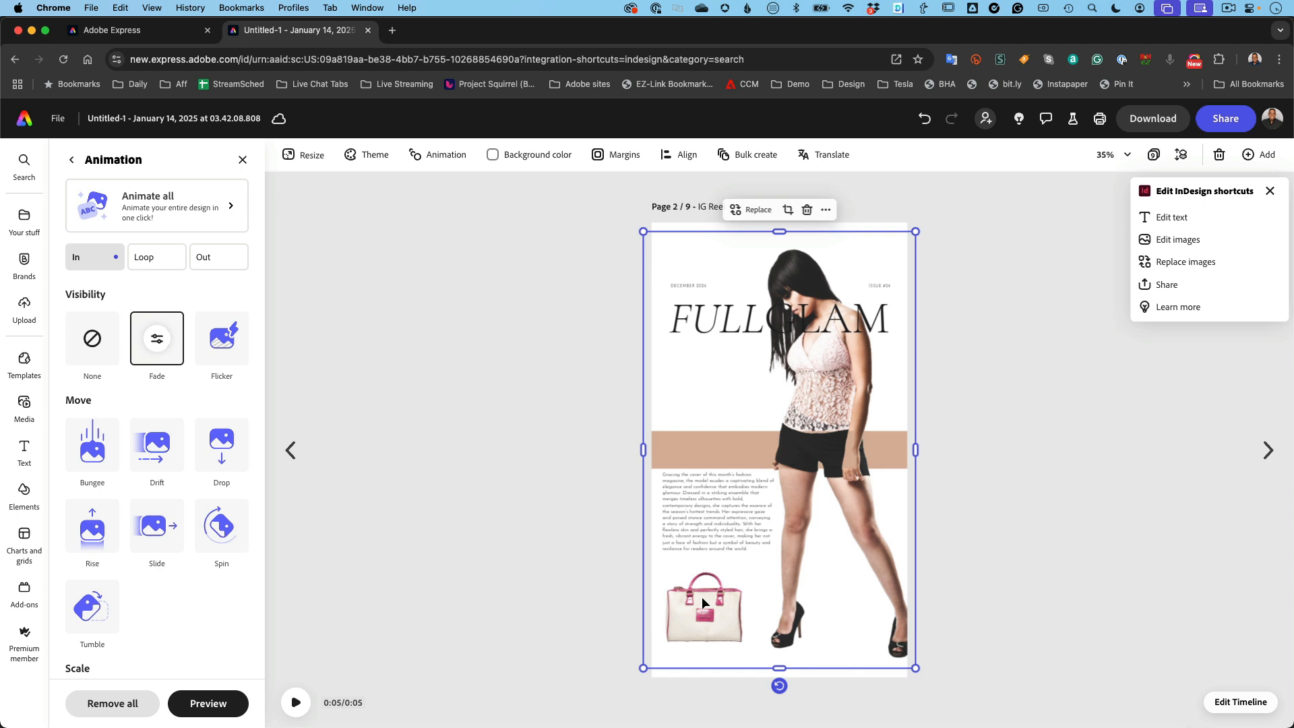
{"action": "left_click", "coordinate": [161, 257]}
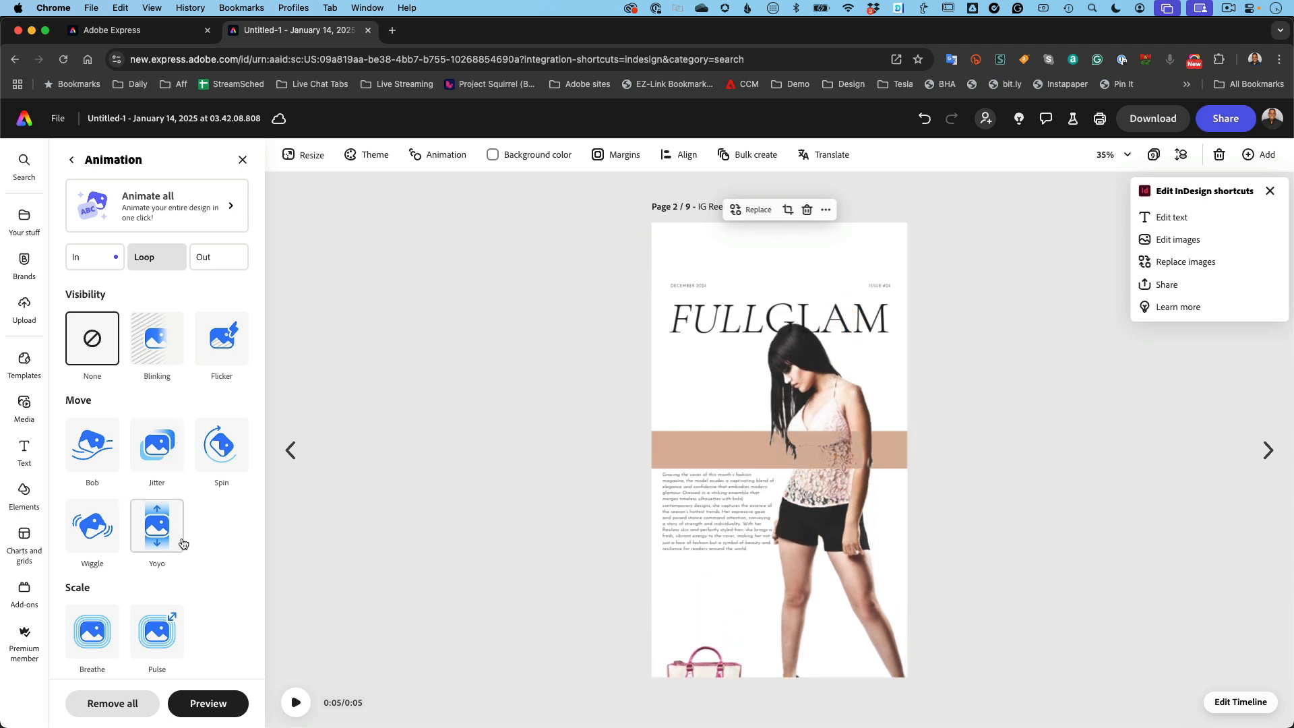
{"action": "left_click", "coordinate": [92, 631]}
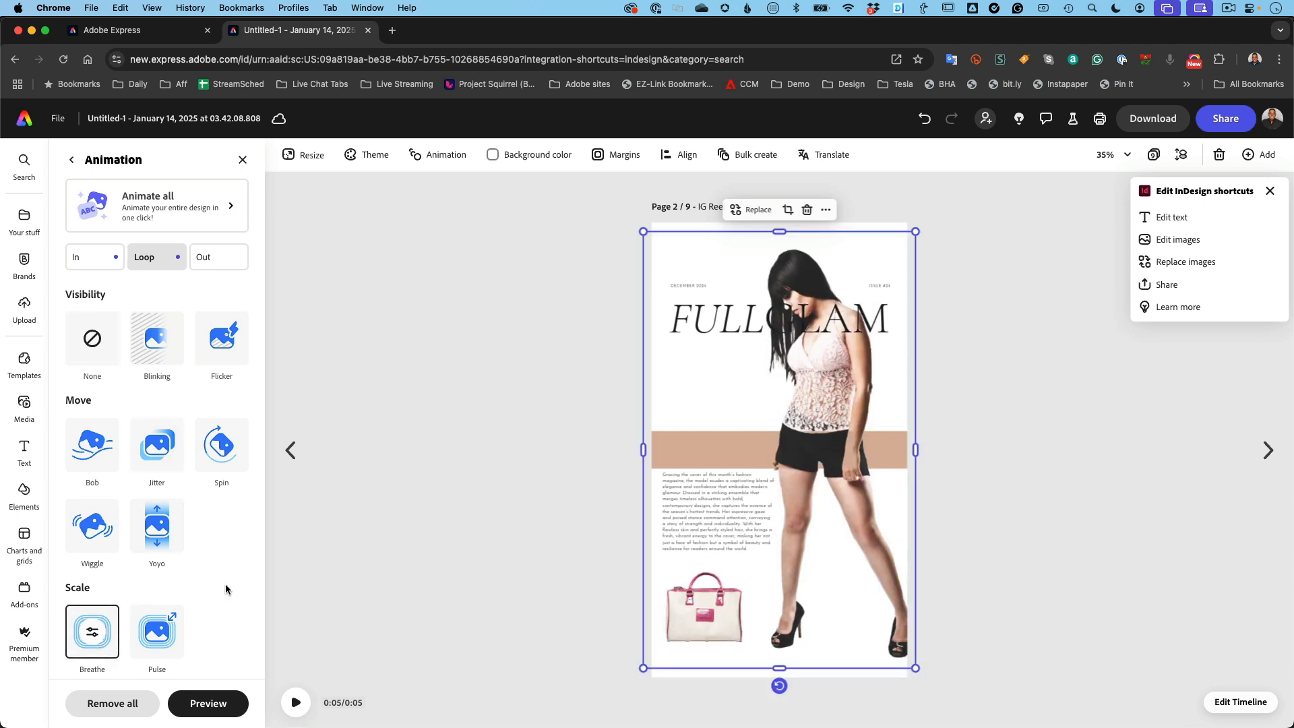
{"action": "left_click", "coordinate": [91, 633]}
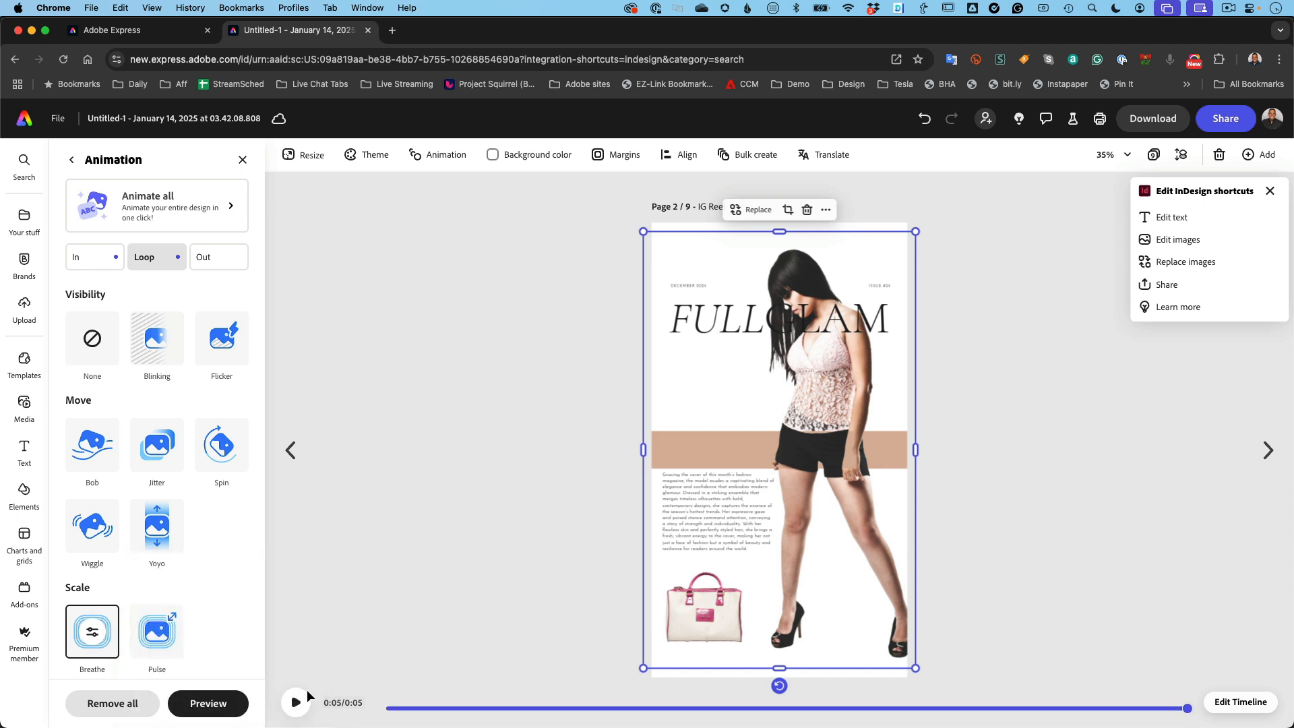
{"action": "left_click", "coordinate": [297, 703]}
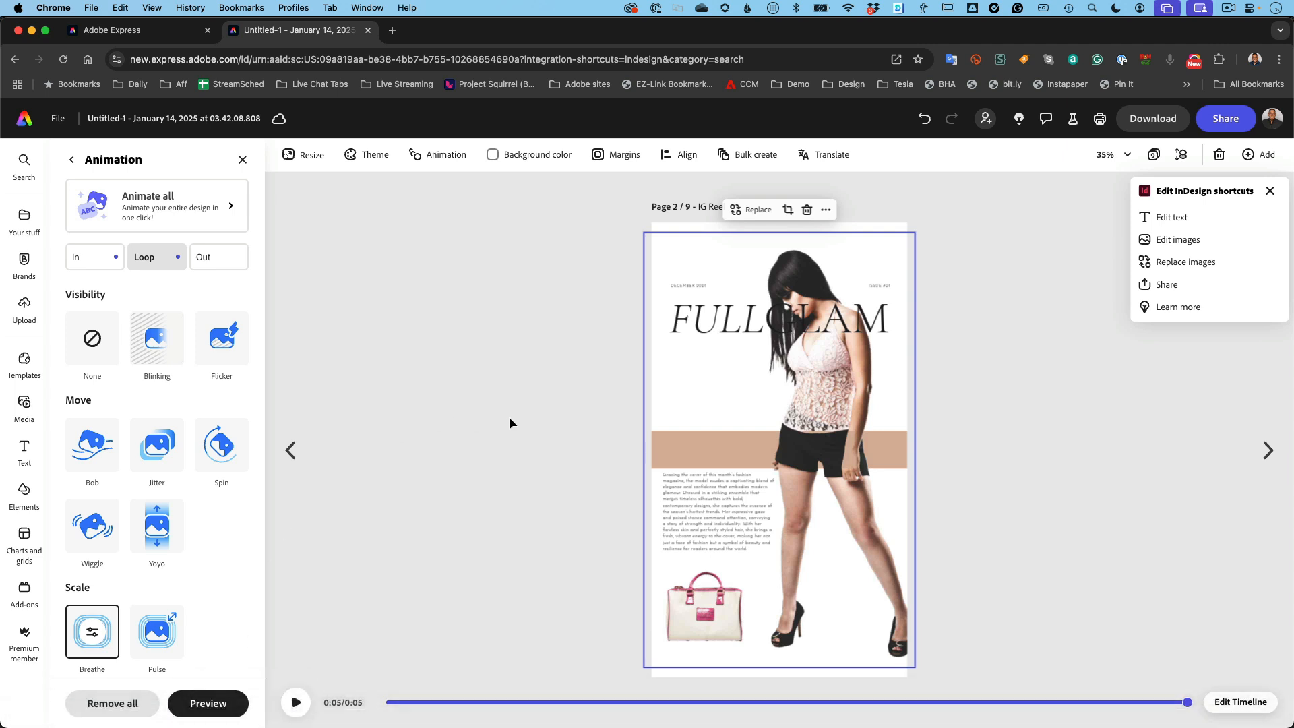
Return to the home page and browse the standard and suggested formats for starting a new project.
{"action": "left_click", "coordinate": [25, 120]}
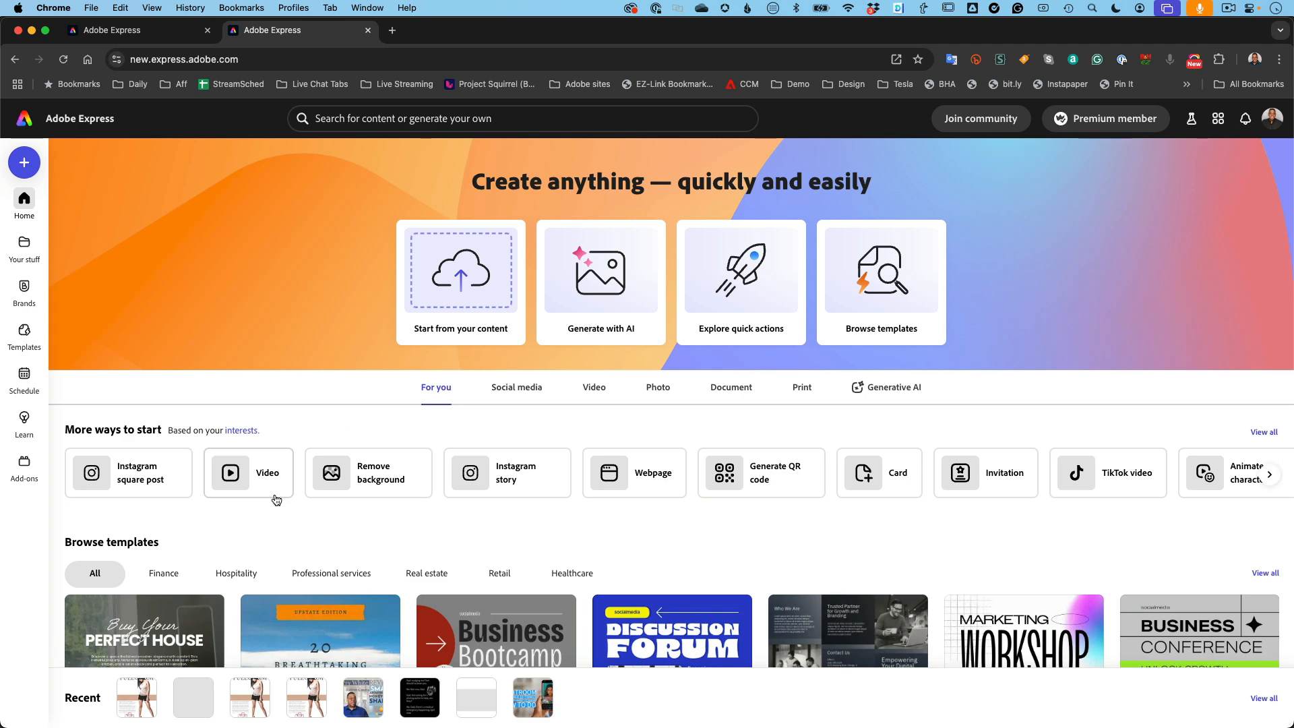
{"action": "left_click", "coordinate": [27, 165]}
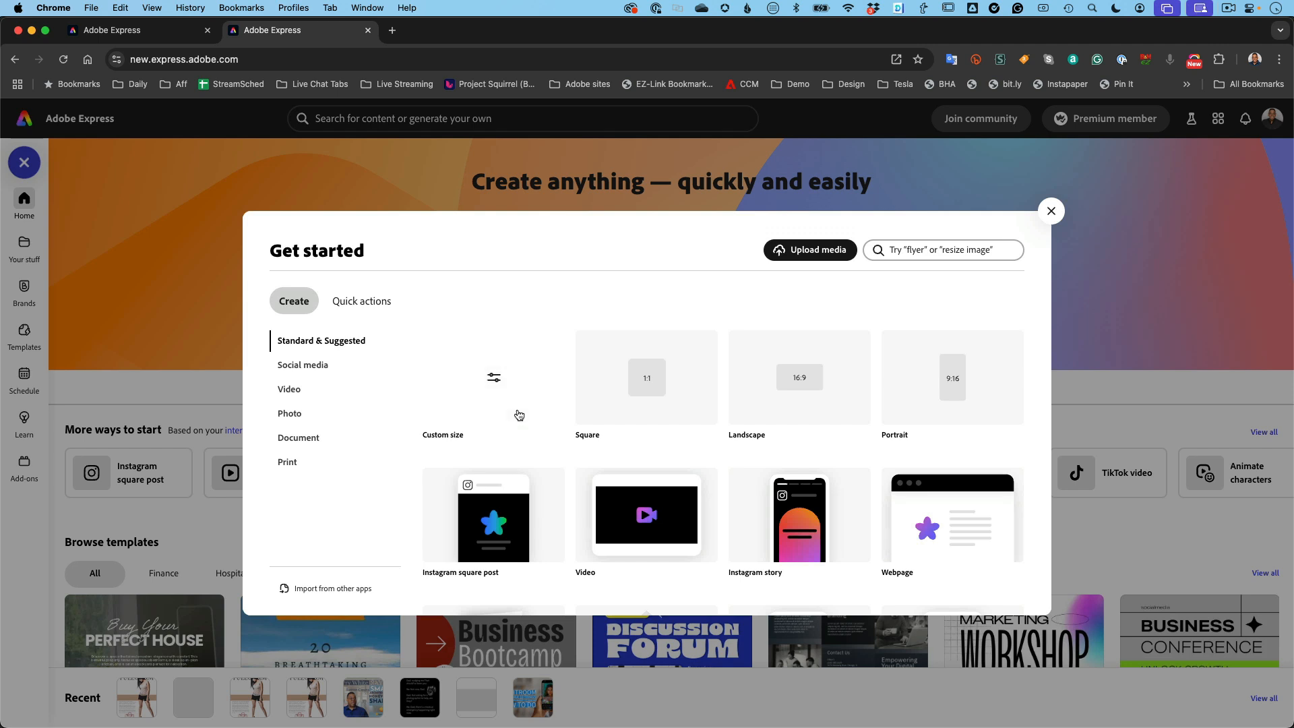
{"action": "scroll", "coordinate": [793, 400], "scroll_direction": "down", "scroll_amount": 2}
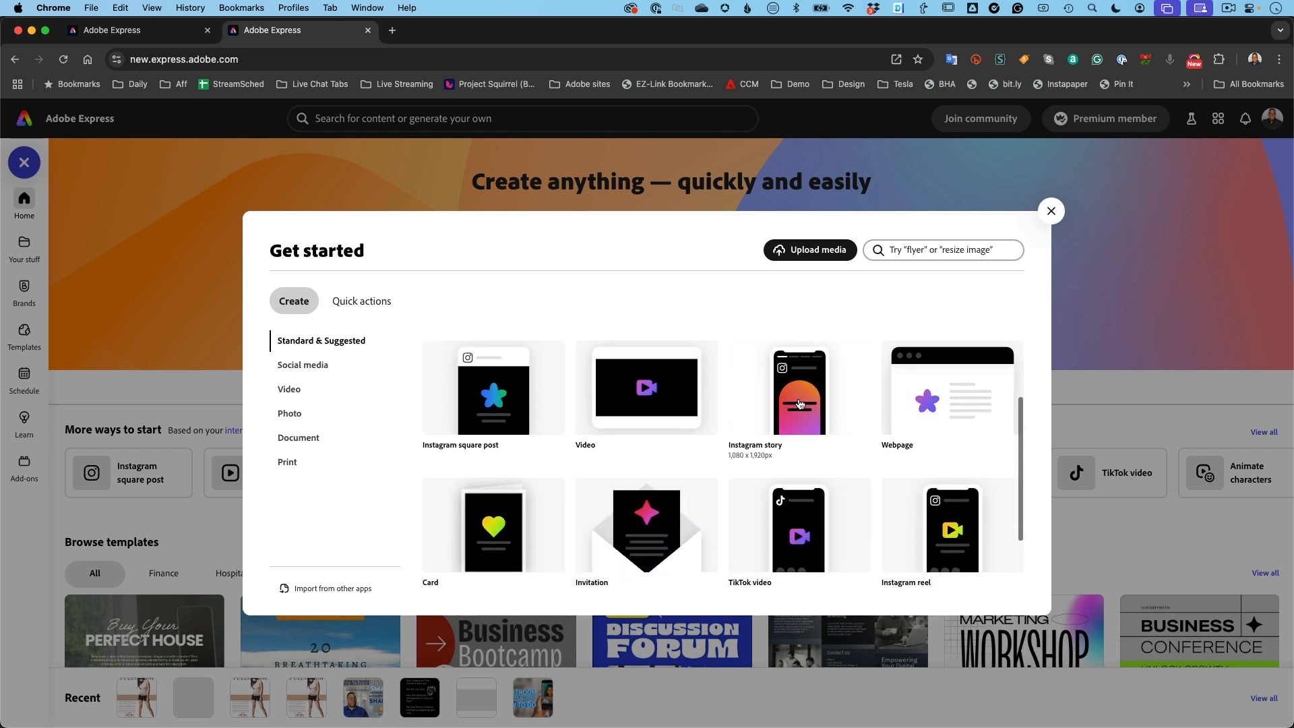
{"action": "scroll", "coordinate": [816, 459], "scroll_direction": "down", "scroll_amount": 1}
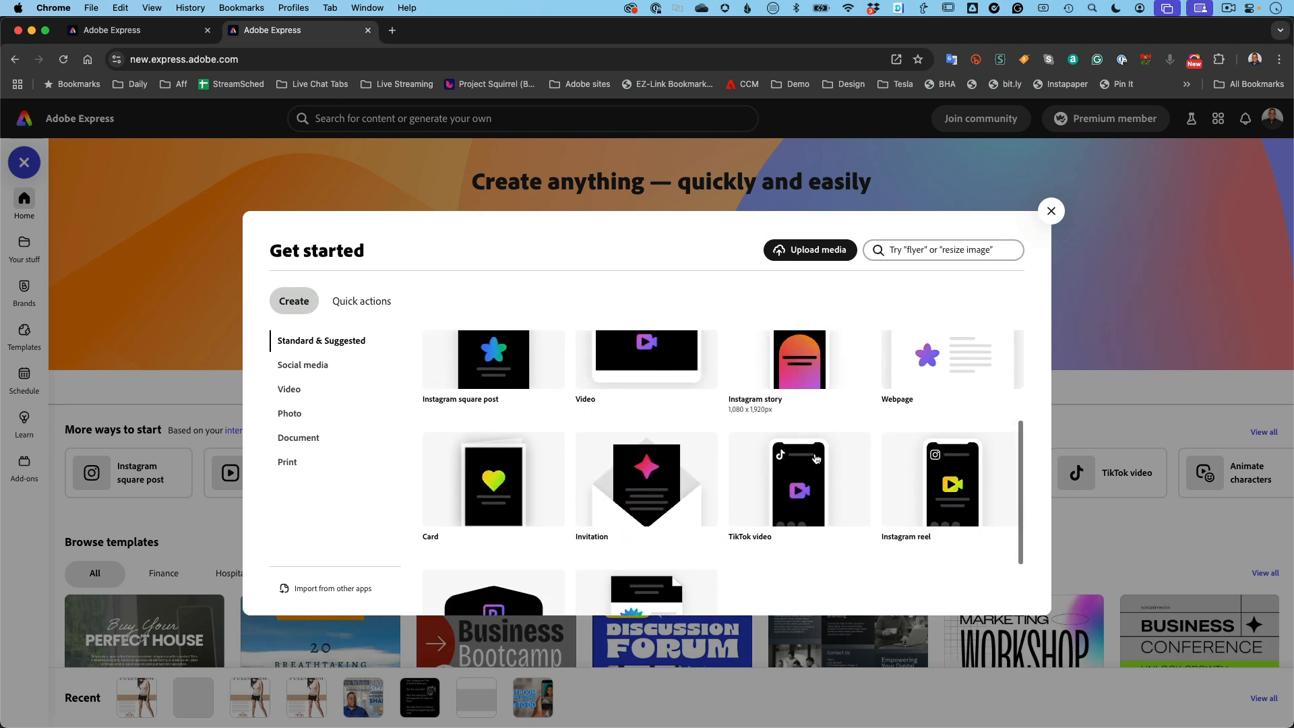
Start a new Instagram reel project from the social video formats.
{"action": "scroll", "coordinate": [816, 458], "scroll_direction": "up", "scroll_amount": 3}
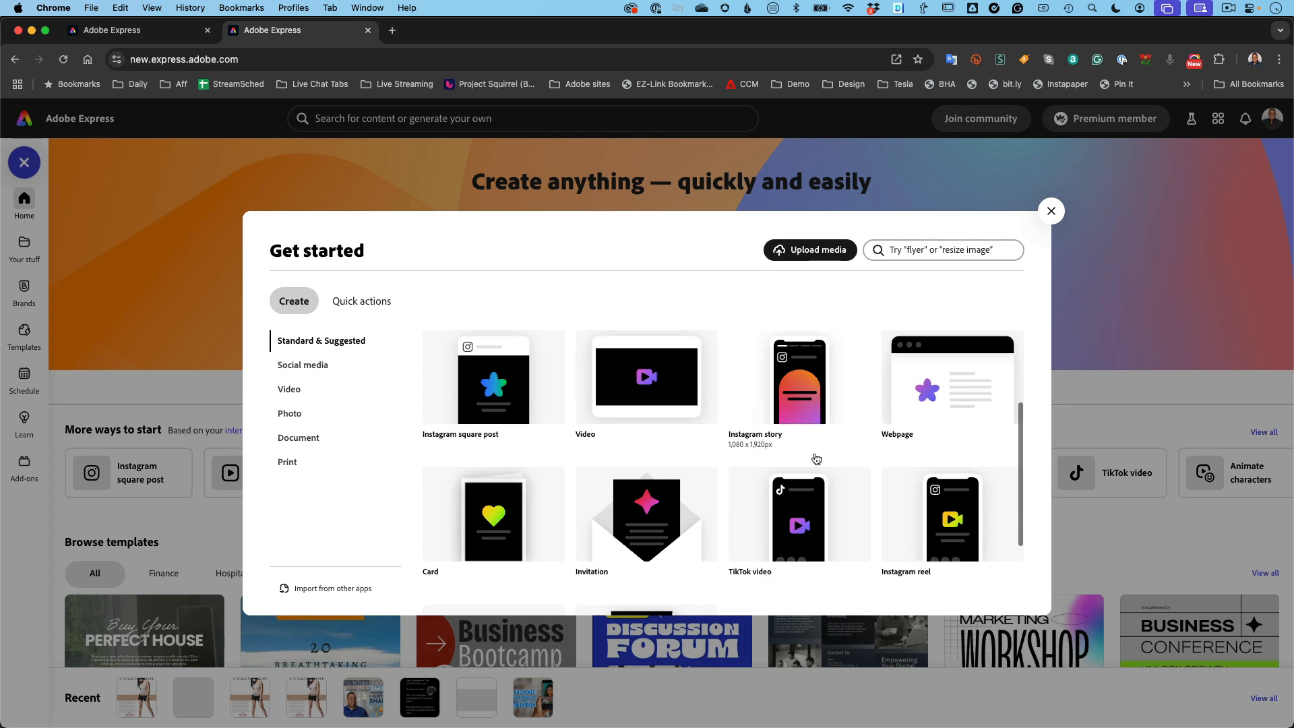
{"action": "left_click", "coordinate": [285, 391]}
{"action": "scroll", "coordinate": [594, 476], "scroll_direction": "down", "scroll_amount": 2}
{"action": "scroll", "coordinate": [594, 475], "scroll_direction": "down", "scroll_amount": 1}
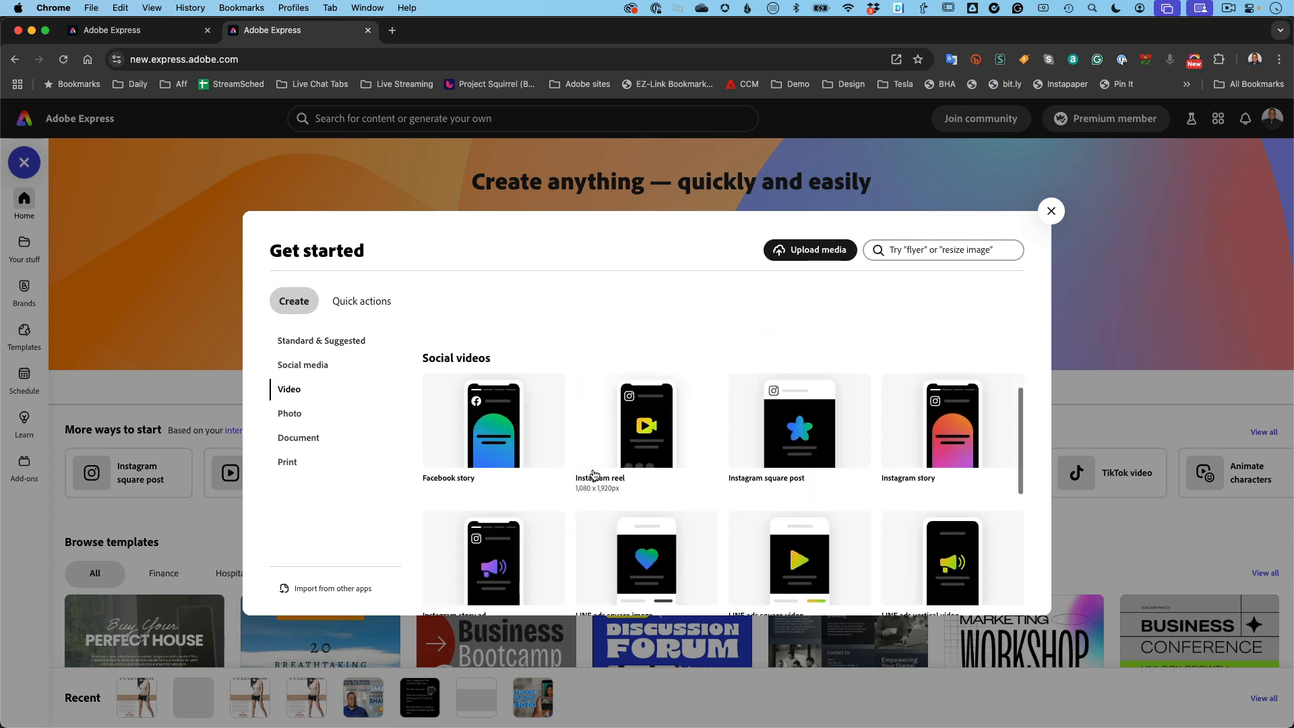
{"action": "left_click", "coordinate": [658, 450]}
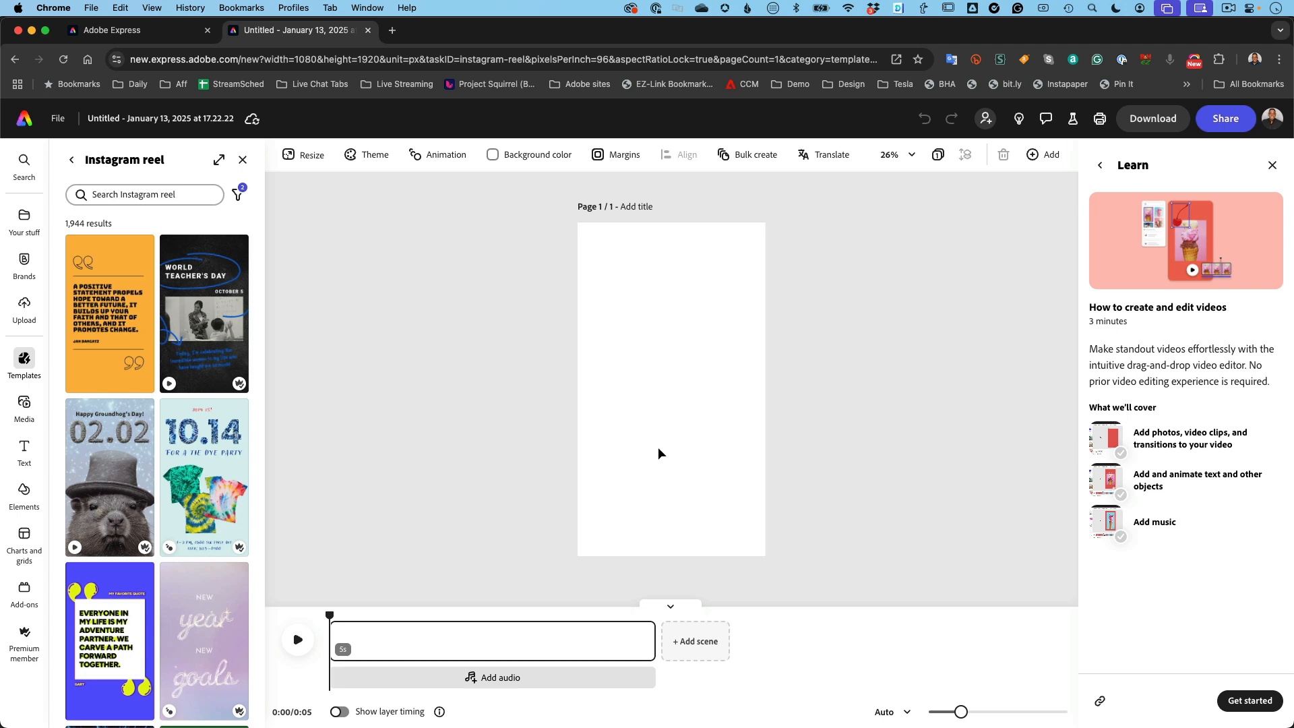
Search the Instagram reel templates for "fashion show", apply the green-suit Fashion Week template and play it.
{"action": "left_click", "coordinate": [135, 196]}
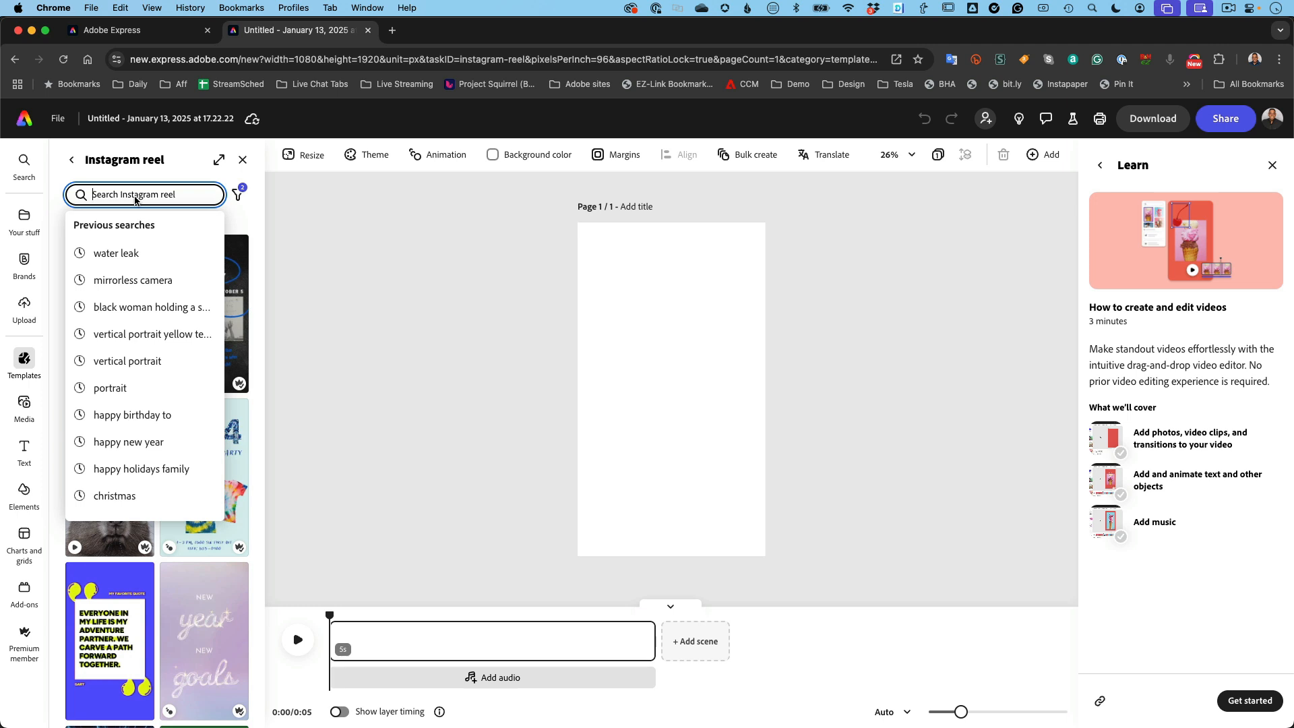
{"action": "type", "text": "fashion"}
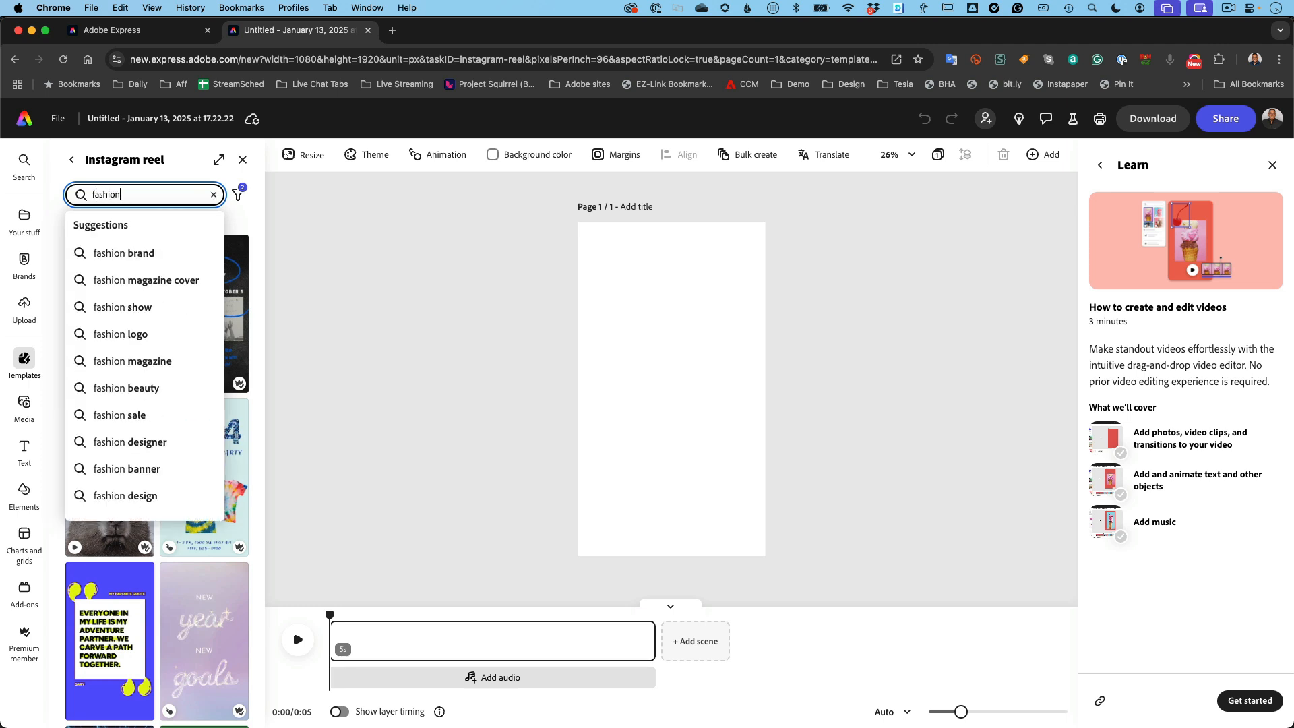
{"action": "type", "text": " show"}
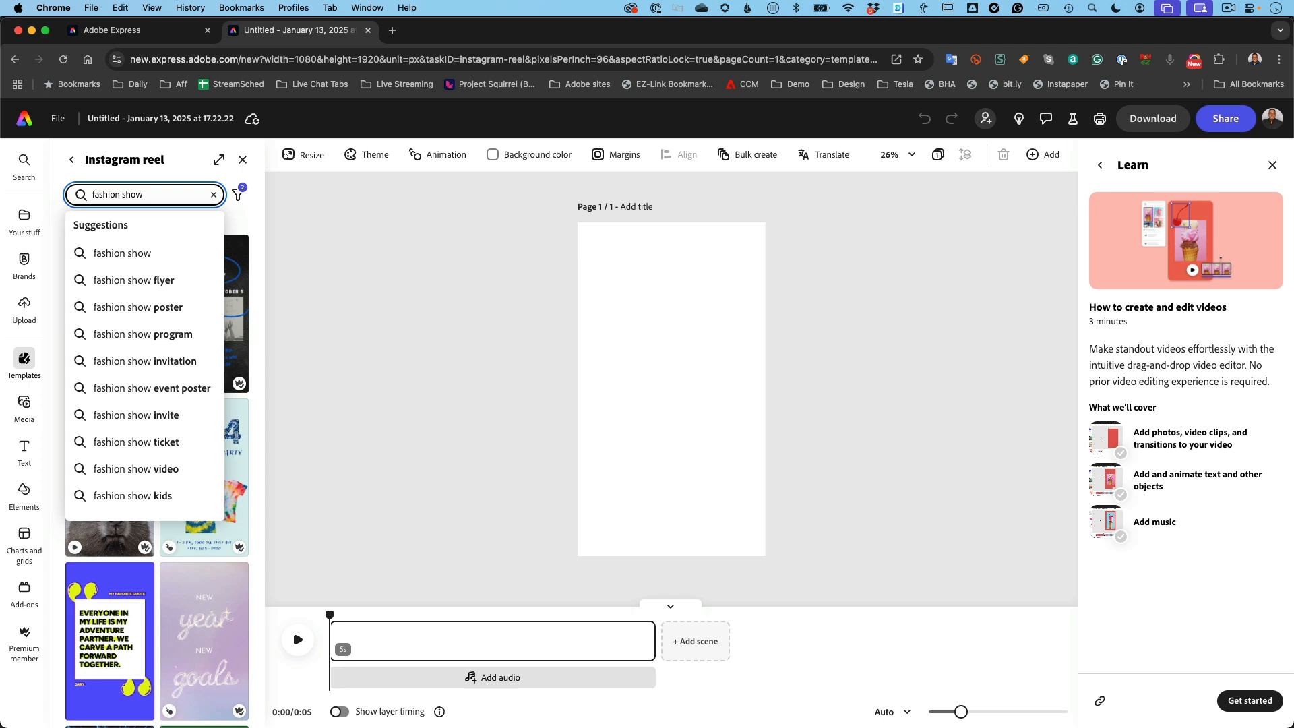
{"action": "key", "text": "Return"}
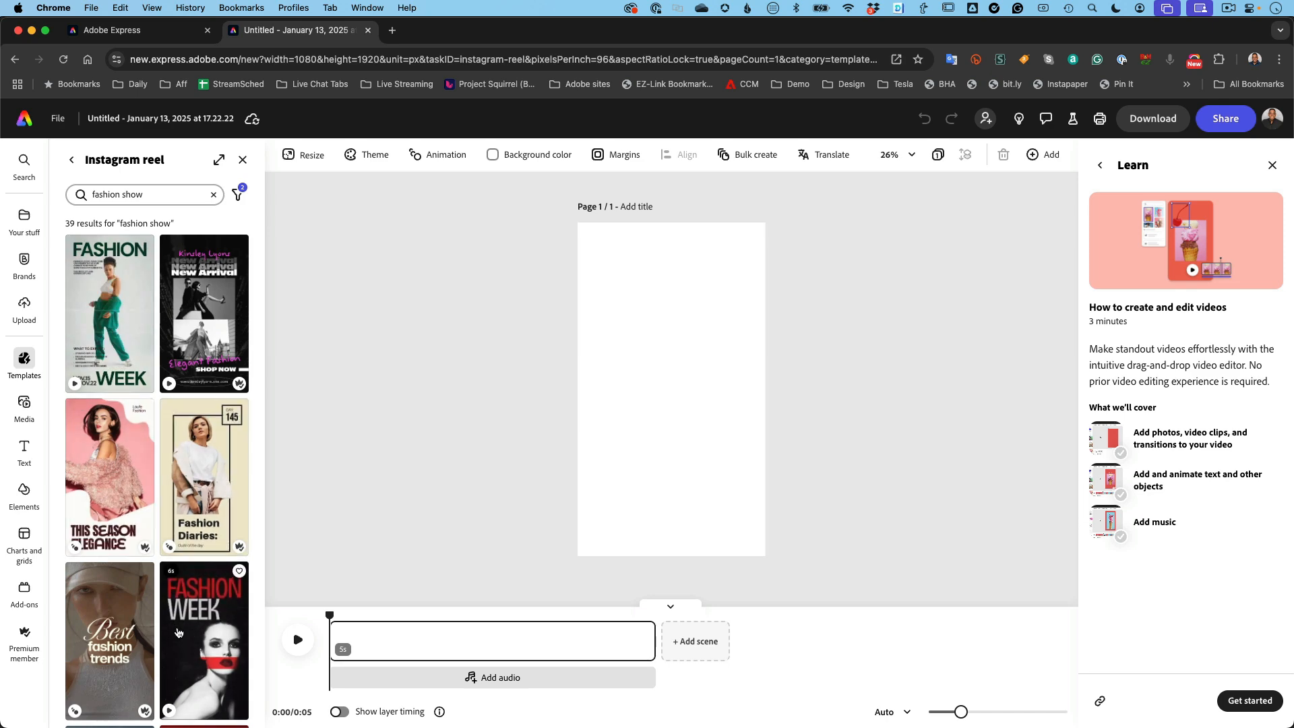
{"action": "left_click", "coordinate": [114, 300]}
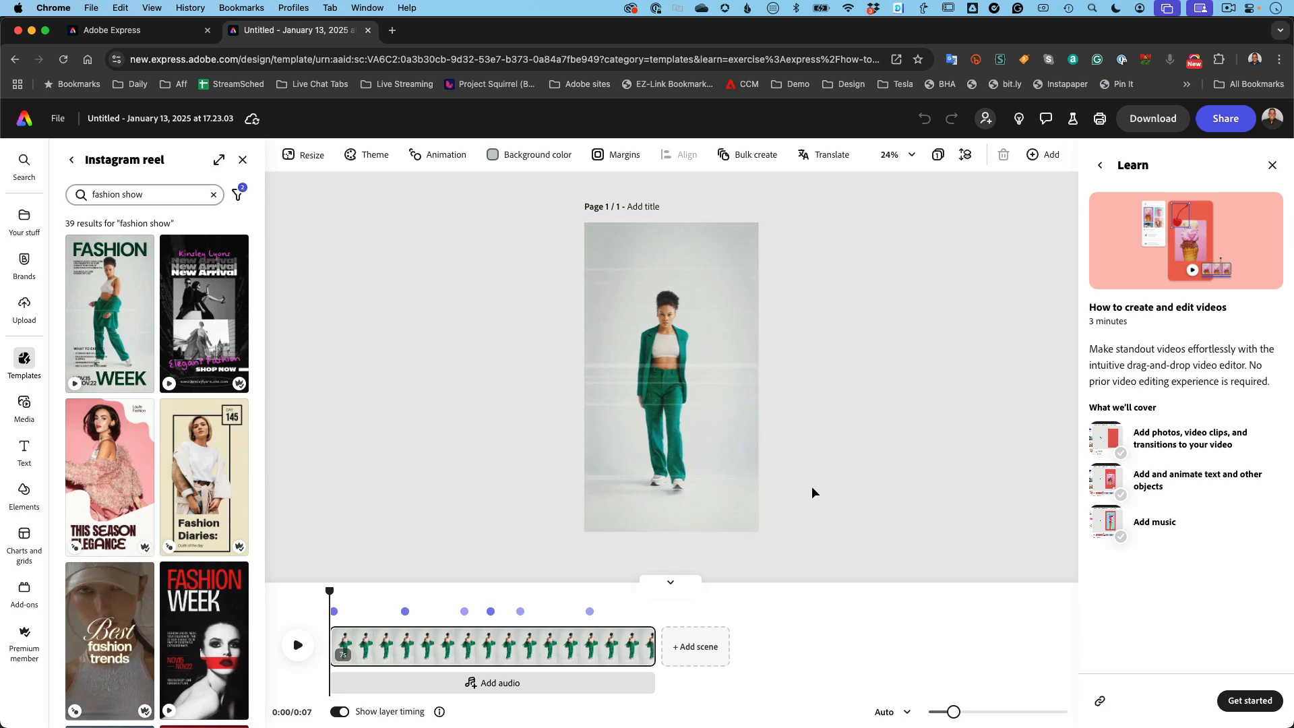
{"action": "left_click", "coordinate": [299, 651]}
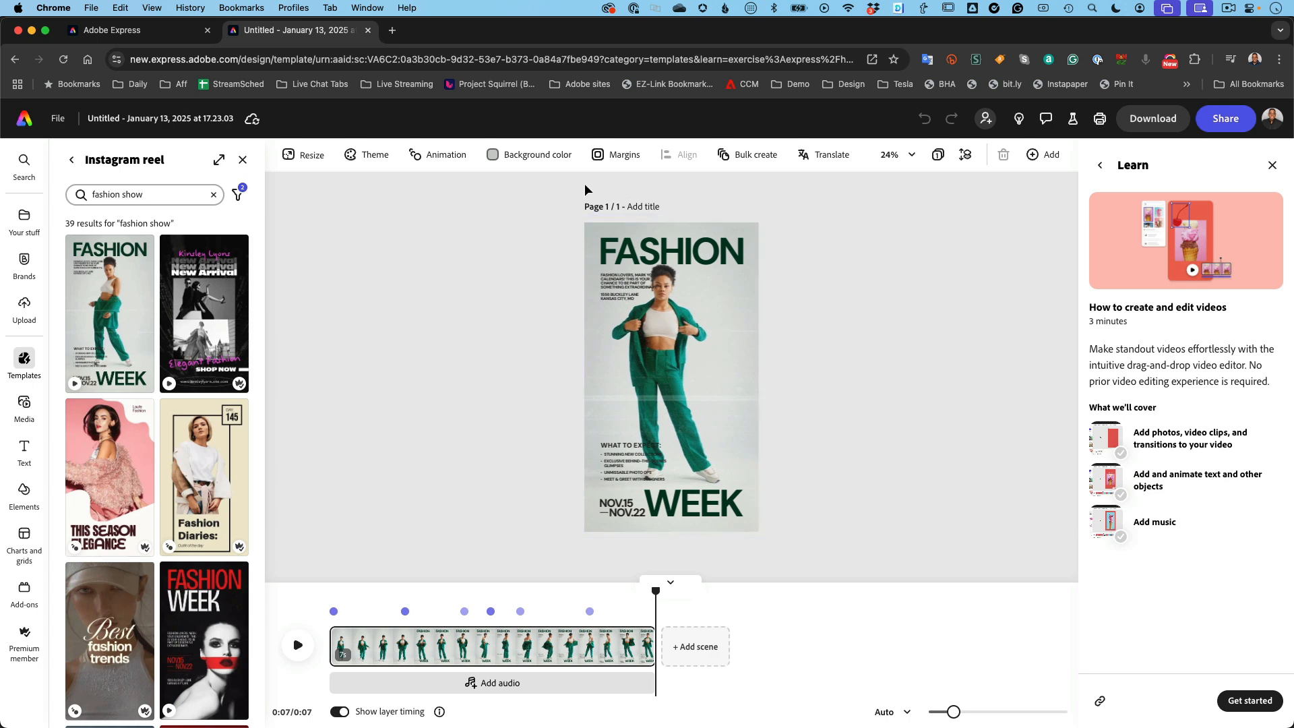
Set the page's background color to the recommended light turquoise swatch.
{"action": "left_click", "coordinate": [493, 157]}
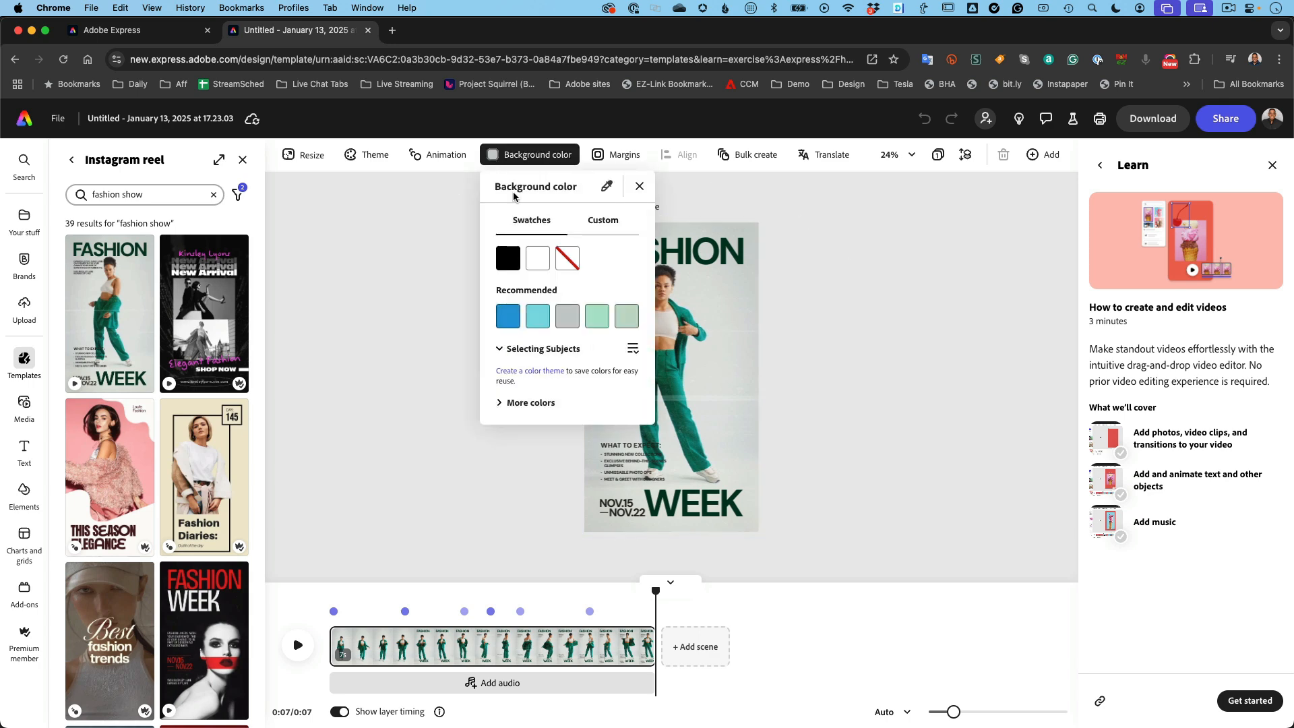
{"action": "left_click", "coordinate": [538, 317]}
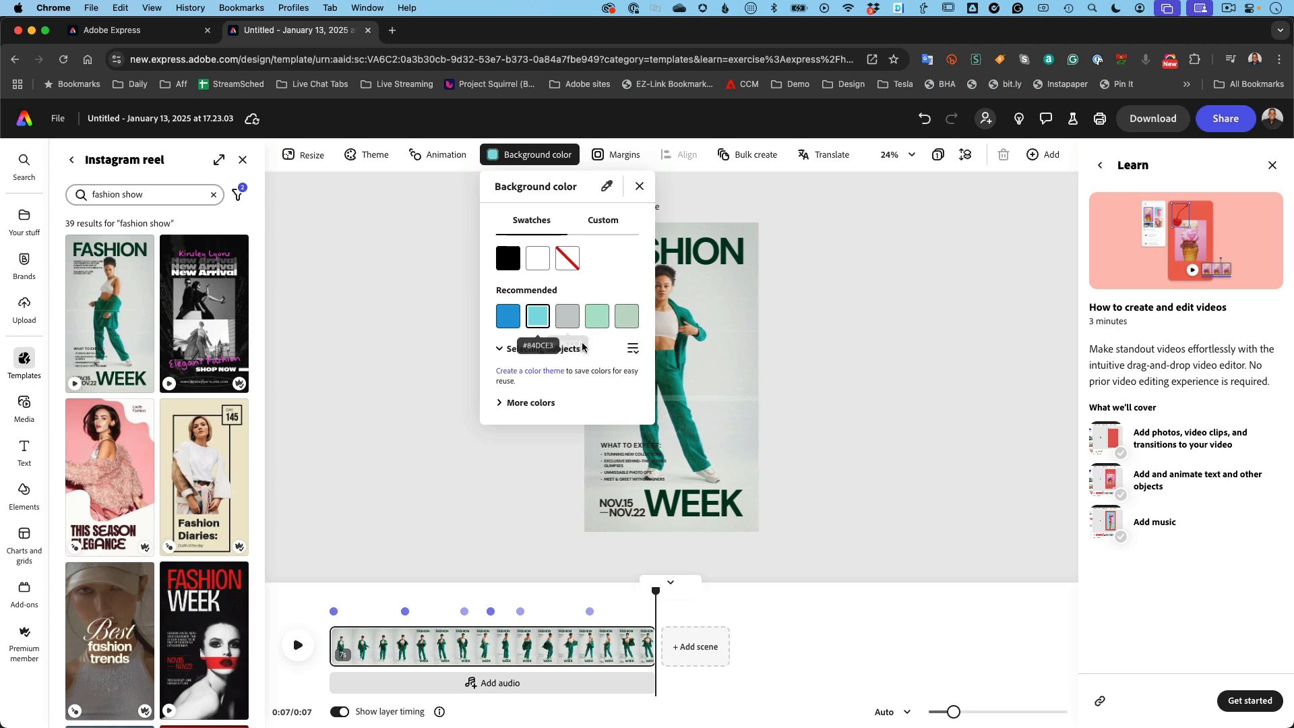
{"action": "left_click", "coordinate": [802, 320]}
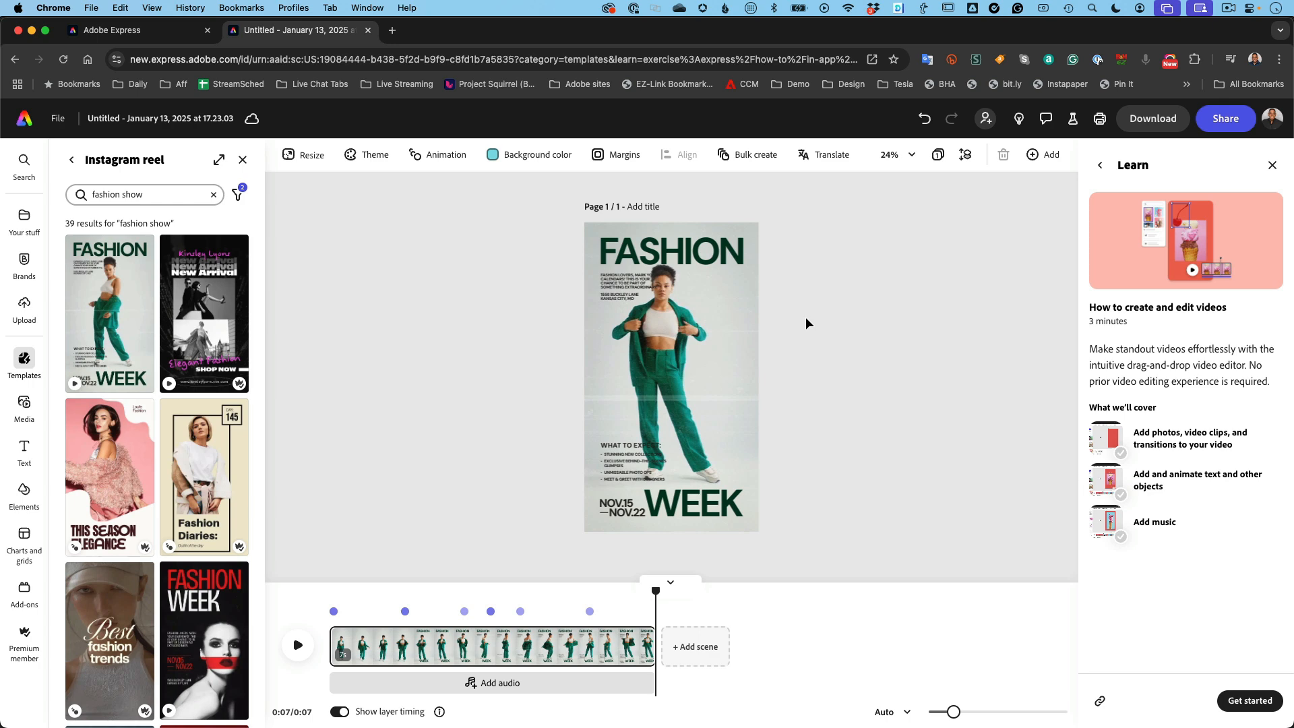
Try moving the model video aside and undo the move, remove the video's background and play the page.
{"action": "left_click", "coordinate": [660, 338]}
{"action": "left_click_drag", "start_coordinate": [640, 349], "coordinate": [539, 430]}
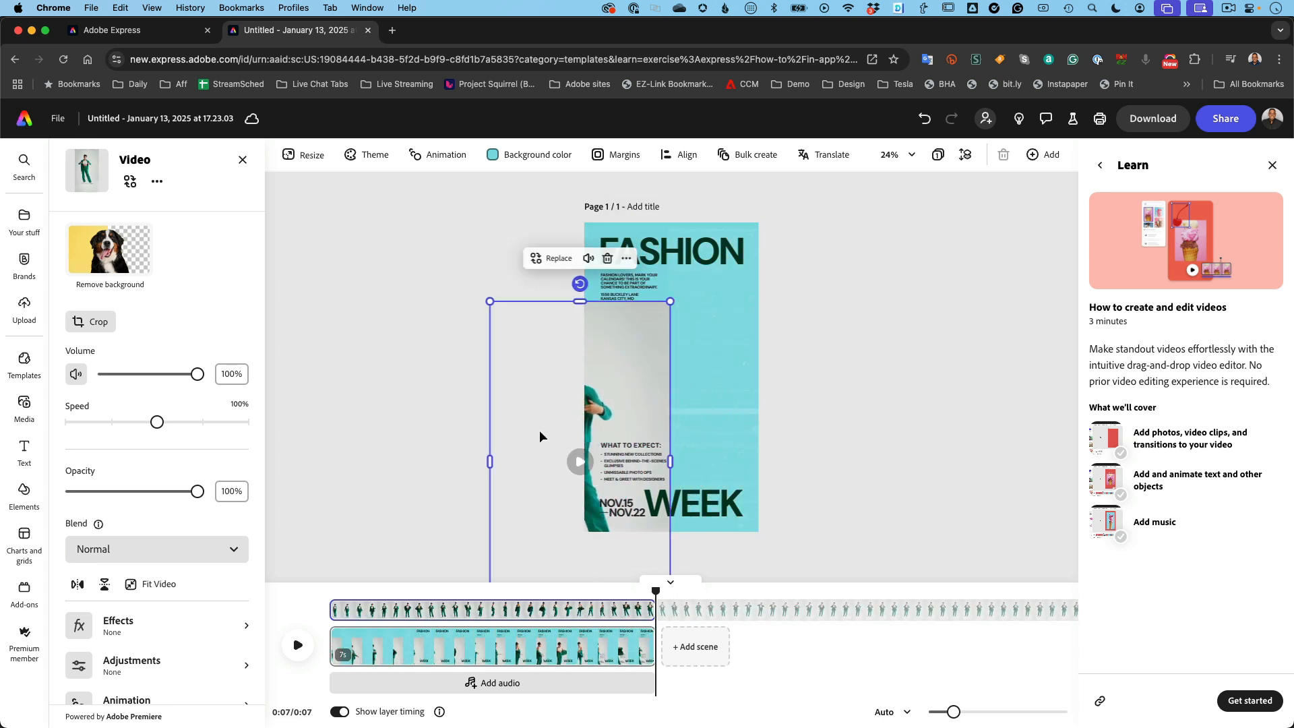
{"action": "key", "text": "super+z"}
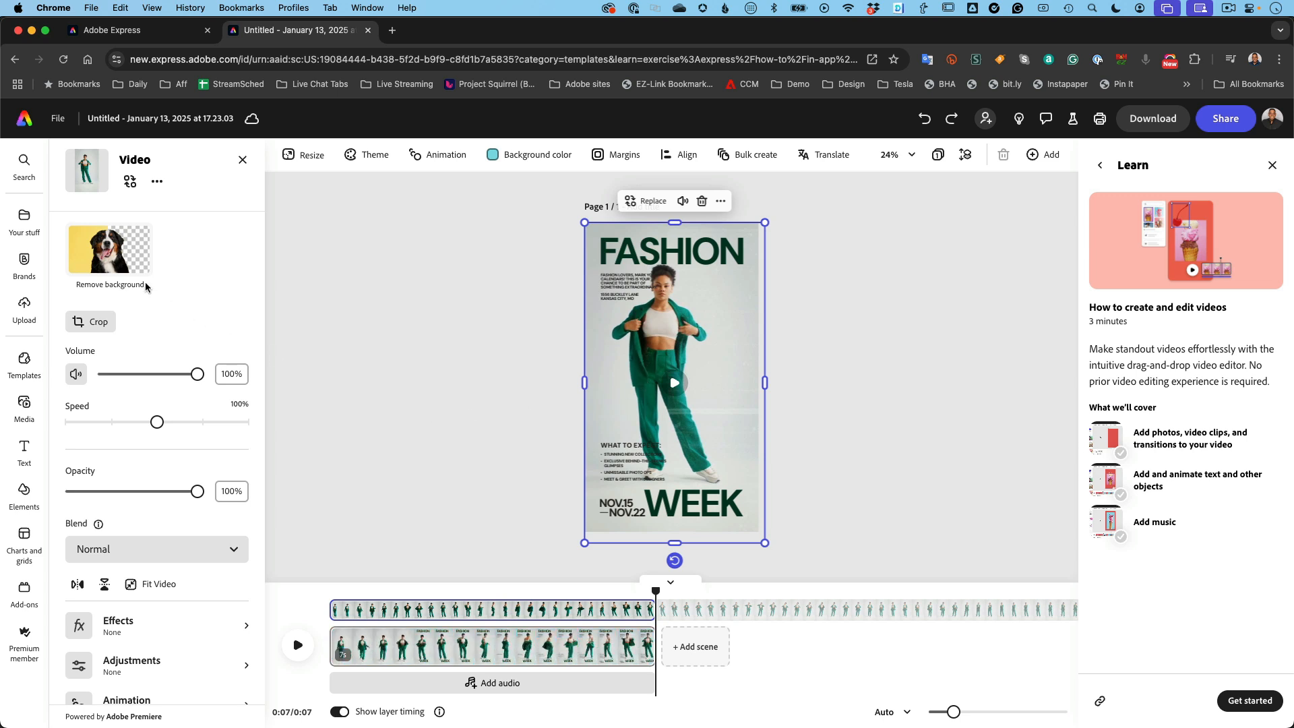
{"action": "left_click", "coordinate": [97, 267]}
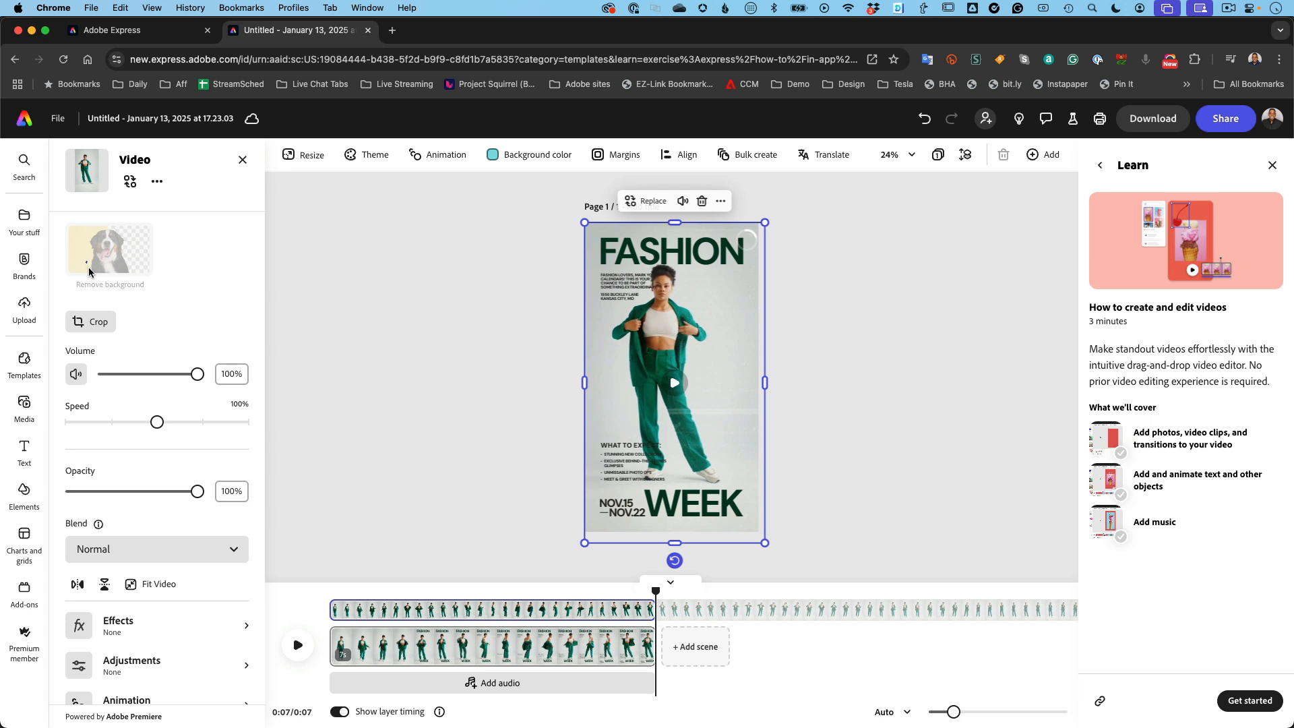
{"action": "left_click", "coordinate": [297, 646]}
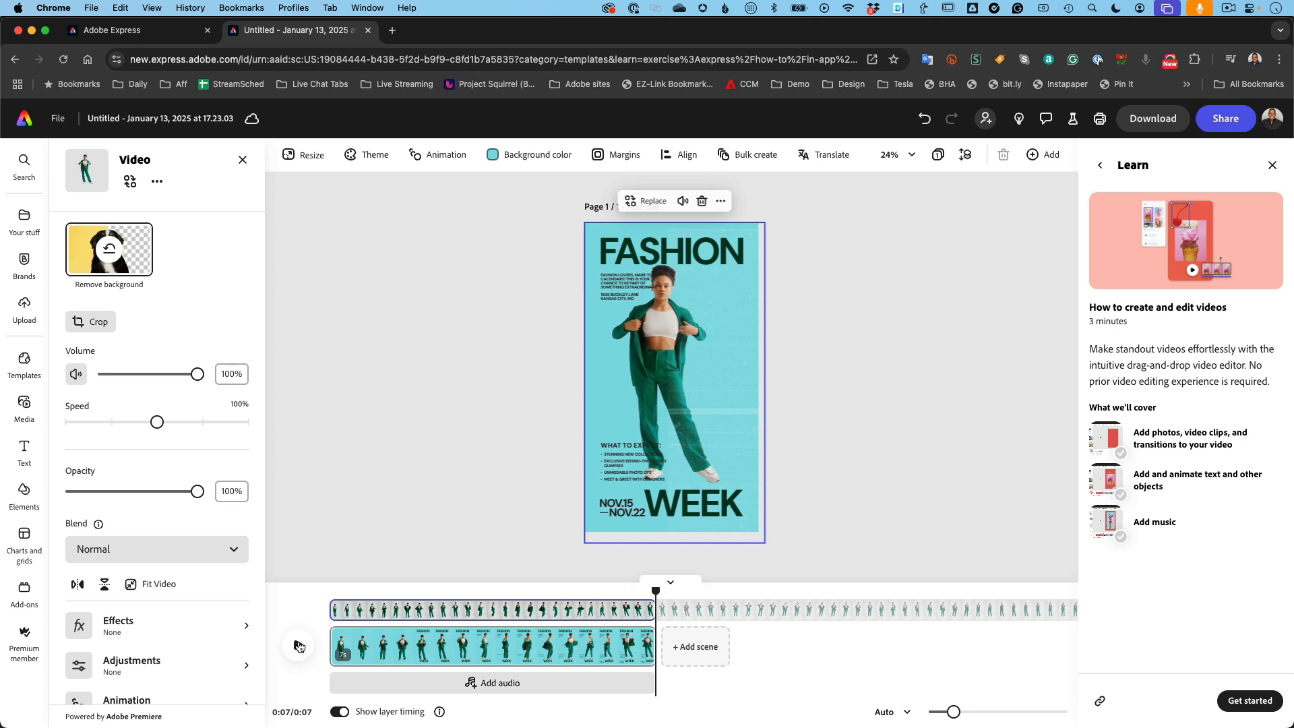
Try moving the small "FASHION LOVERS" text block to the right on the page, and undo the move.
{"action": "left_click", "coordinate": [623, 281]}
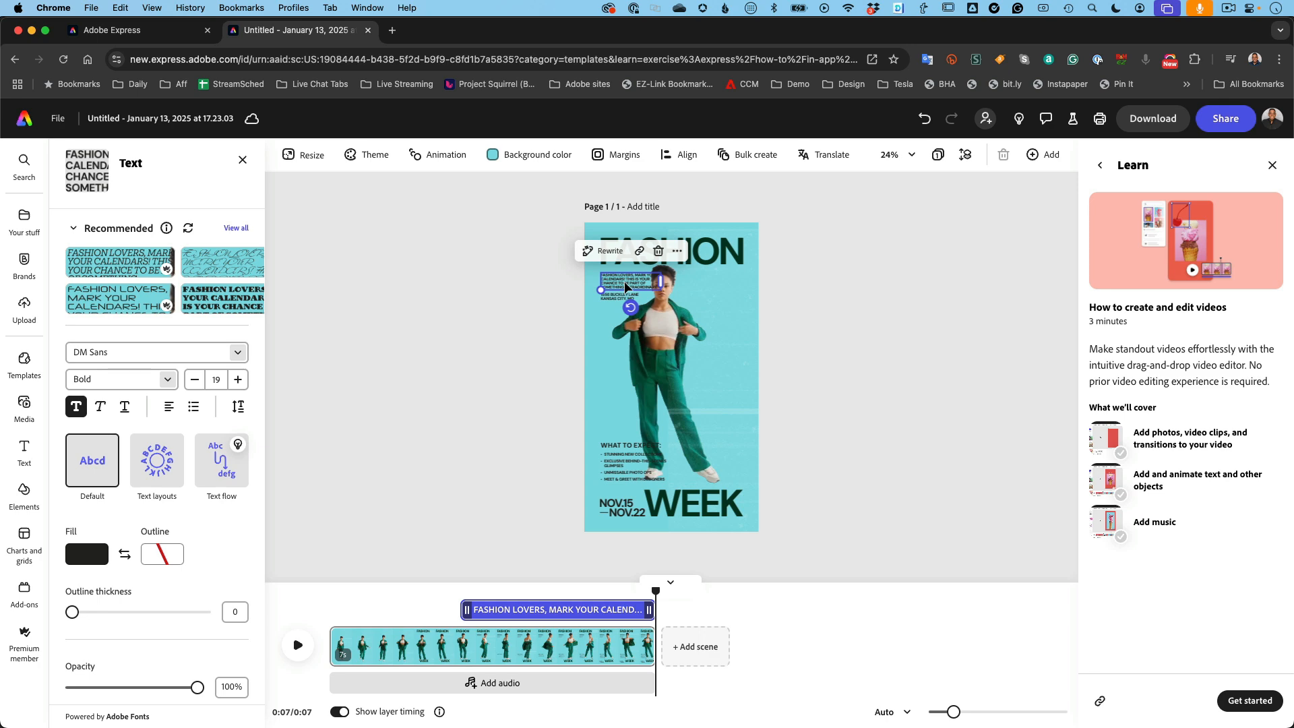
{"action": "key", "text": "super+equal"}
{"action": "key", "text": "super+equal"}
{"action": "key", "text": "super+minus"}
{"action": "key", "text": "super+minus"}
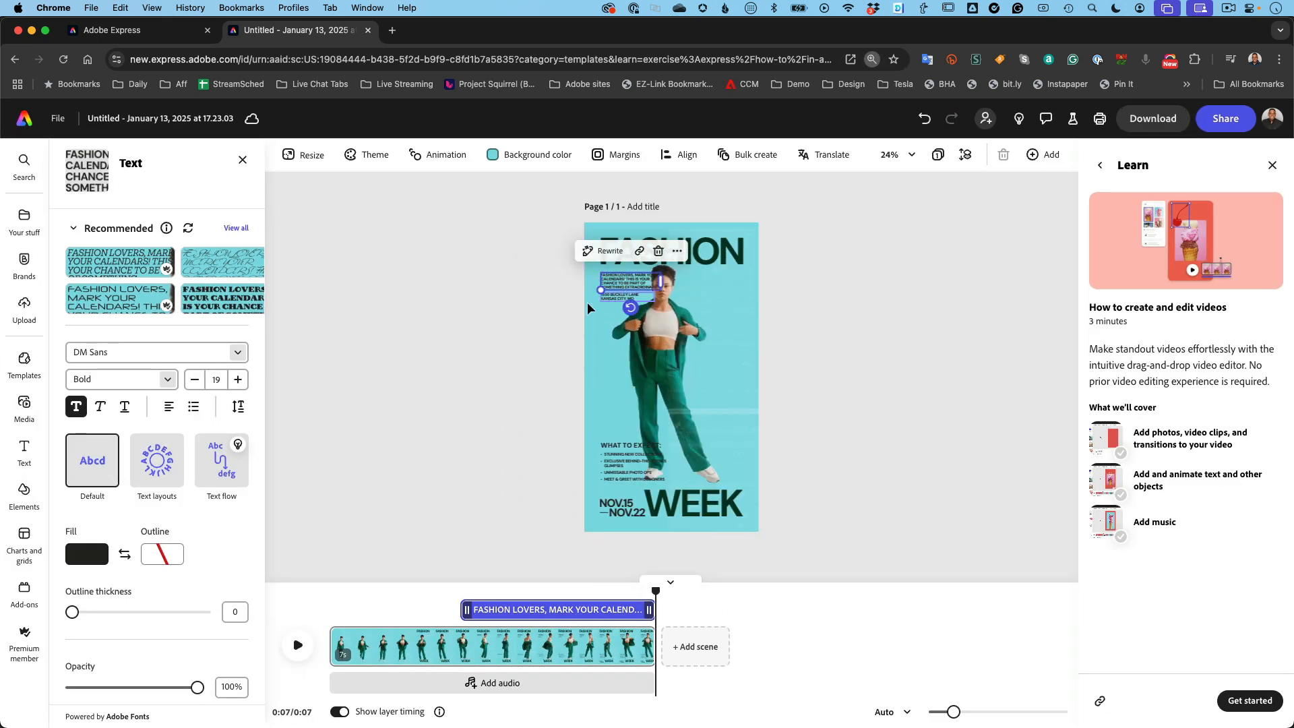
{"action": "left_click_drag", "start_coordinate": [629, 281], "coordinate": [694, 289]}
{"action": "key", "text": "super+z"}
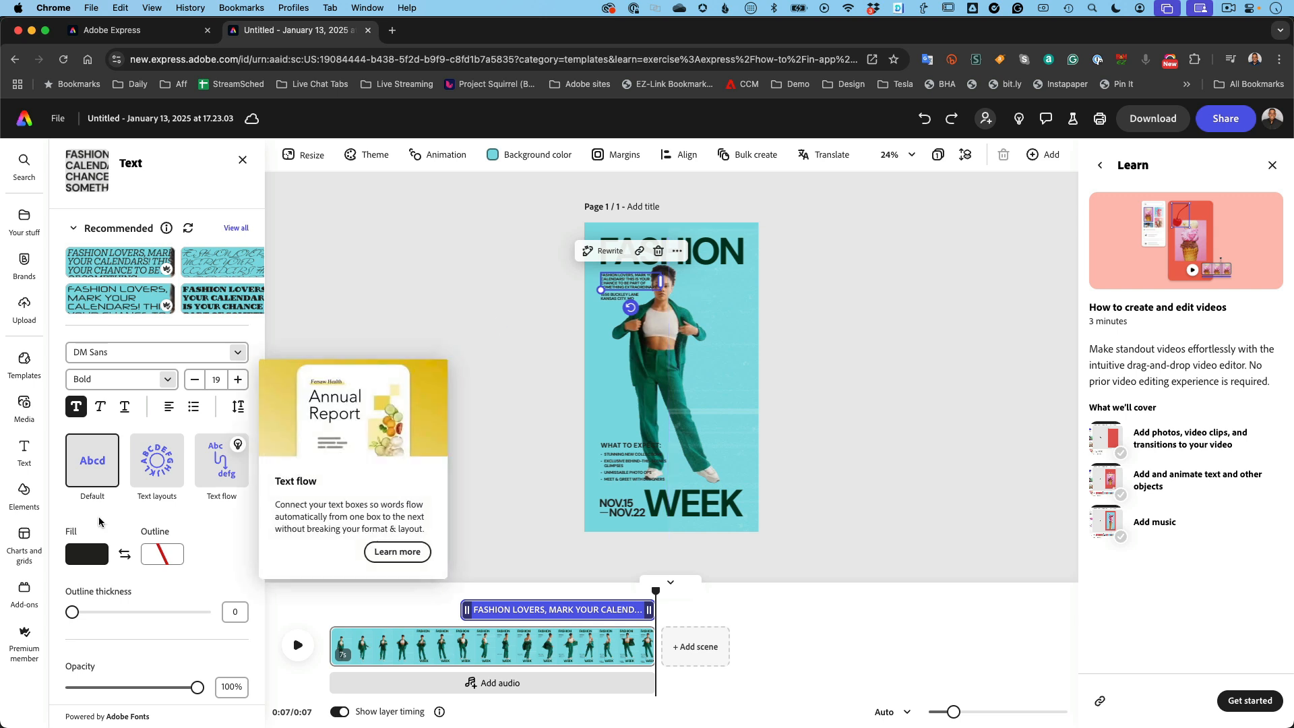
Give the "FASHION LOVERS" text block a Bungee entrance animation and a looping Bob animation, playing the page to check.
{"action": "scroll", "coordinate": [93, 598], "scroll_direction": "down", "scroll_amount": 4}
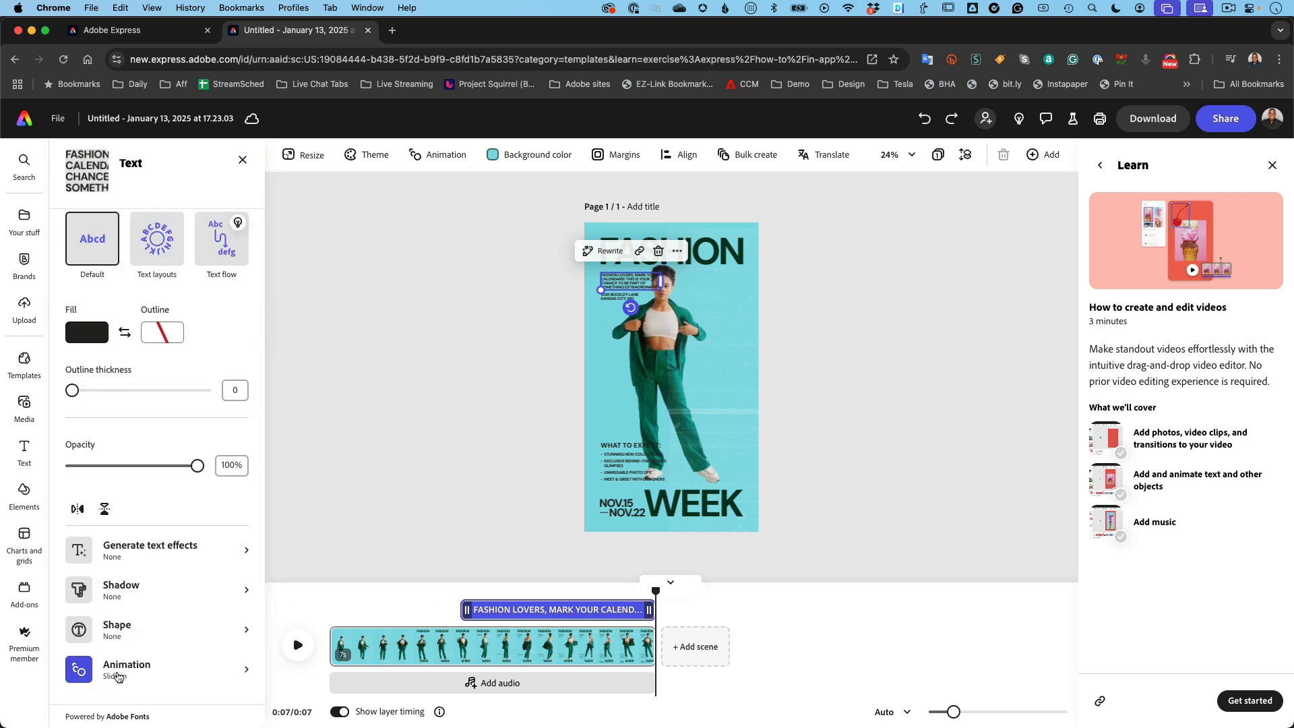
{"action": "left_click", "coordinate": [120, 675]}
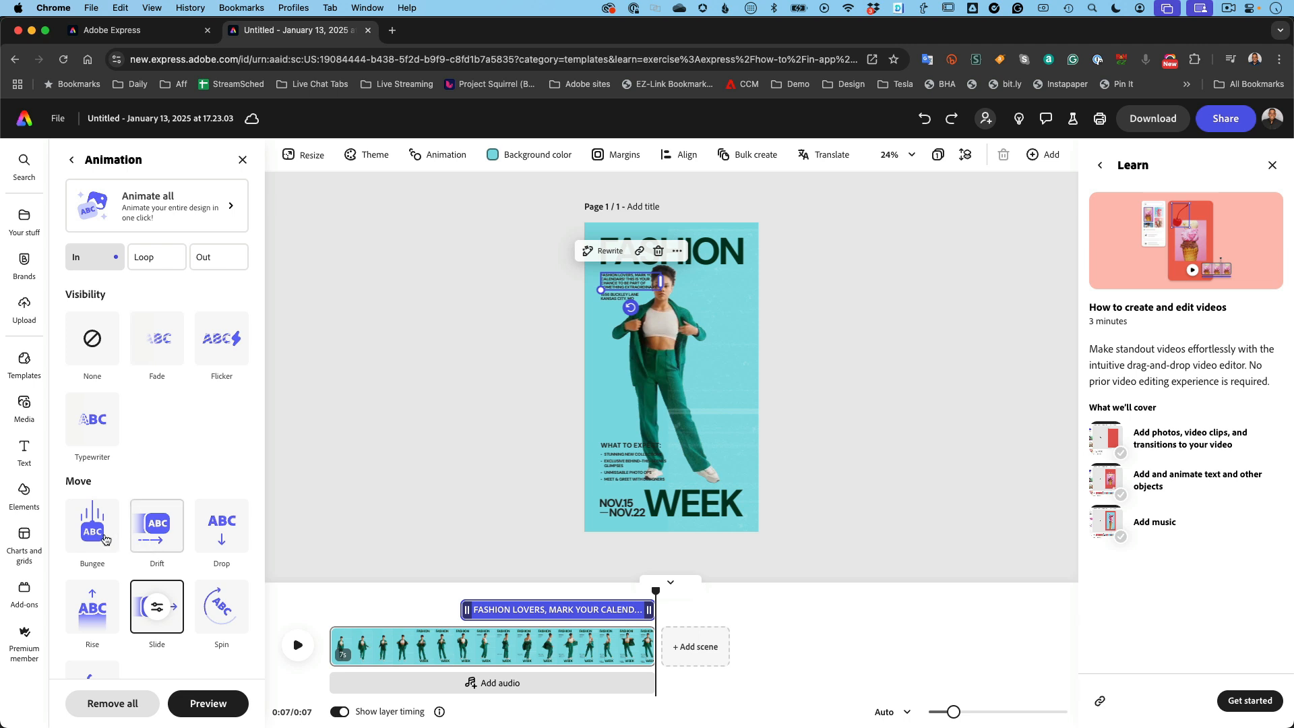
{"action": "left_click", "coordinate": [93, 539]}
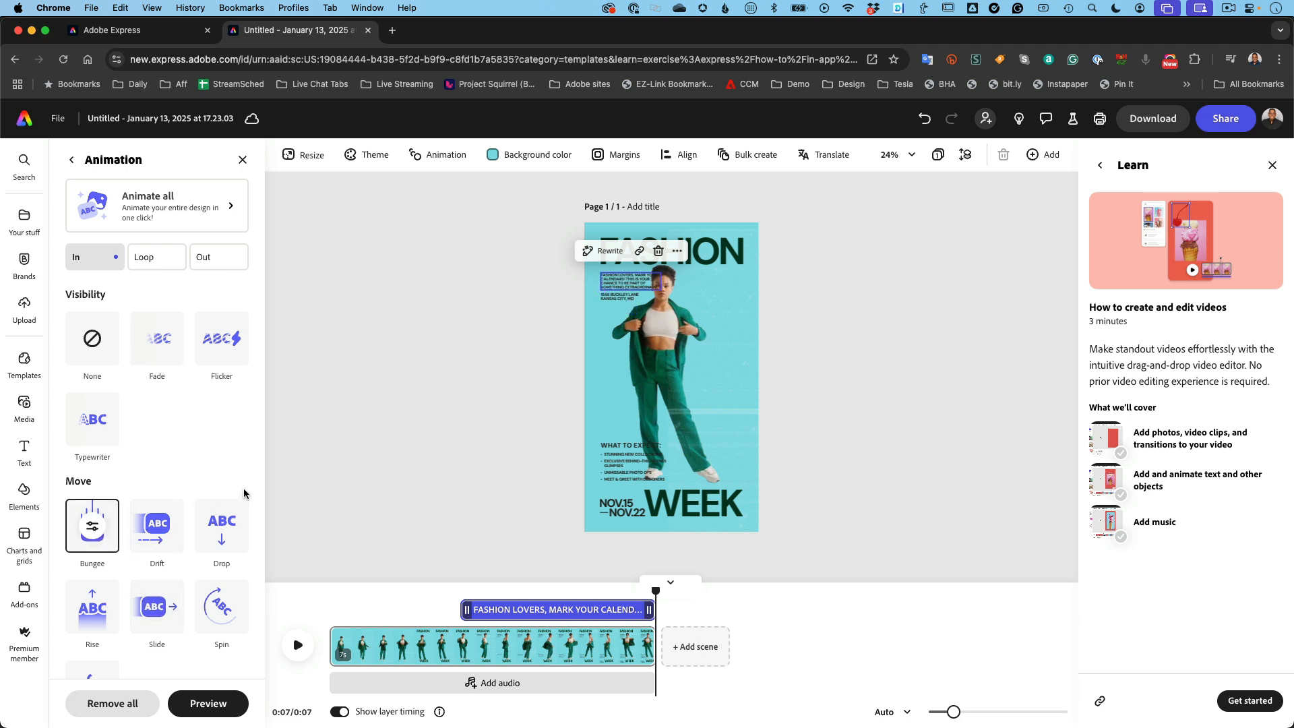
{"action": "left_click", "coordinate": [154, 259]}
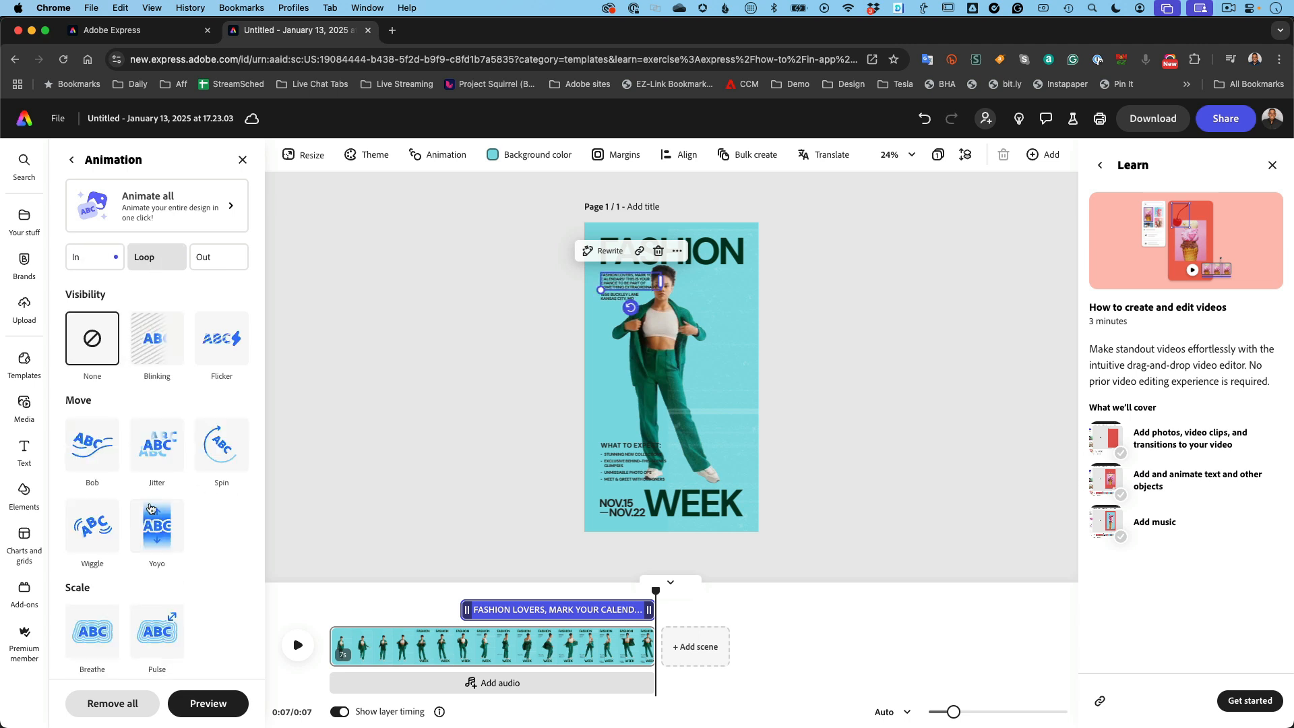
{"action": "left_click", "coordinate": [94, 448]}
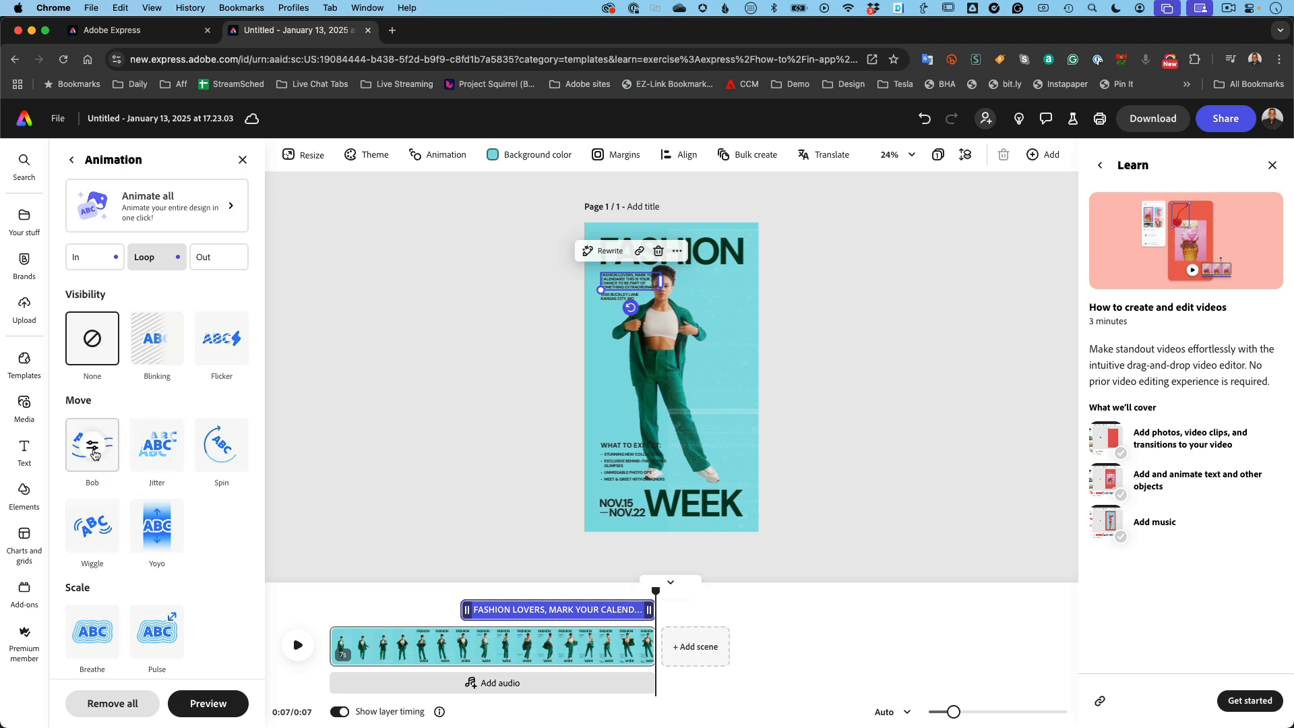
{"action": "left_click", "coordinate": [298, 647]}
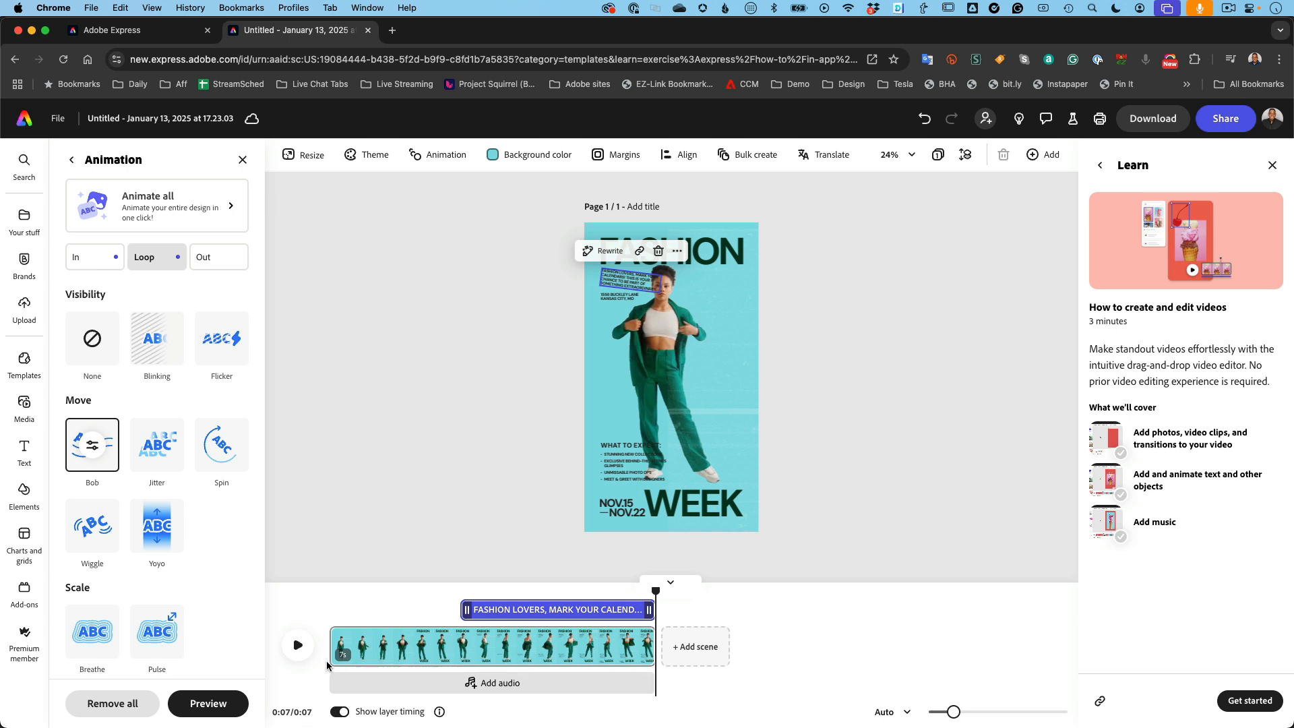
{"action": "left_click", "coordinate": [298, 648]}
Add a new scene after the first one in the timeline, and switch to the Keynote presentation.
{"action": "left_click", "coordinate": [695, 653]}
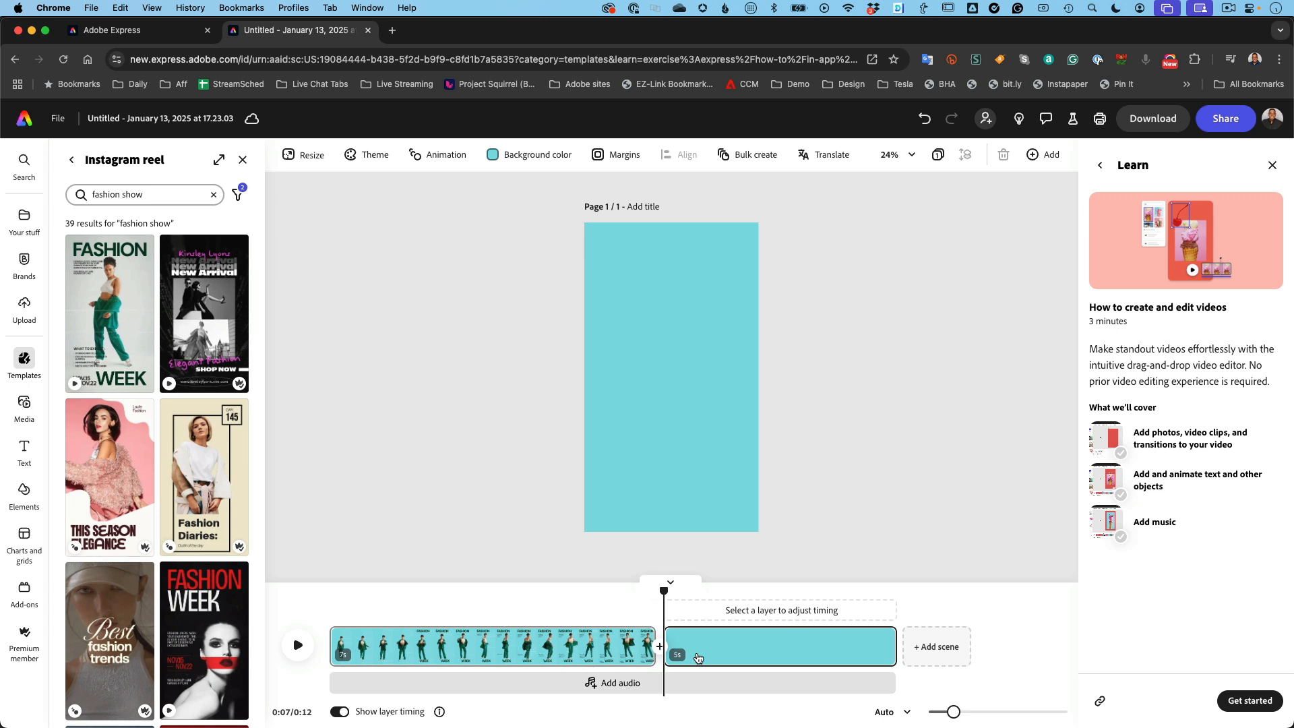
{"action": "key", "text": "super+Tab"}
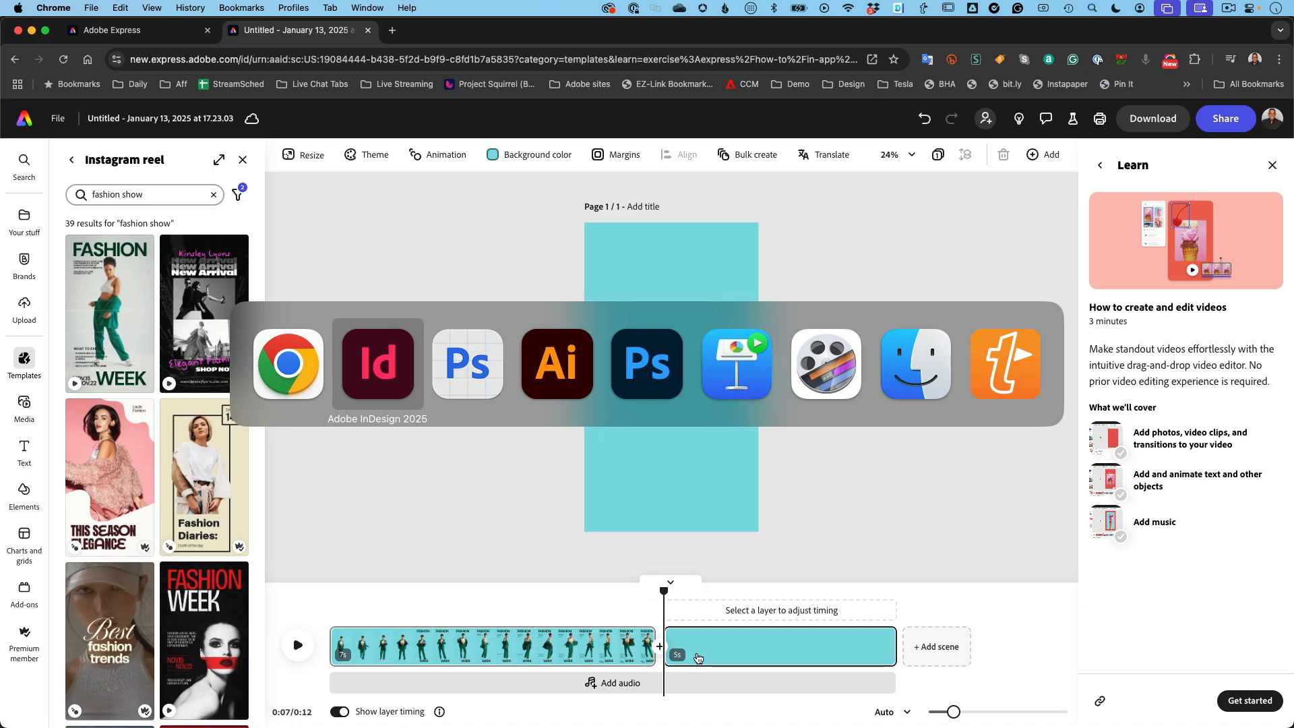
{"action": "key", "text": "super+Tab"}
{"action": "key", "text": "super+Tab"}
{"action": "key", "text": "super+Tab"}
{"action": "key", "text": "super+Tab"}
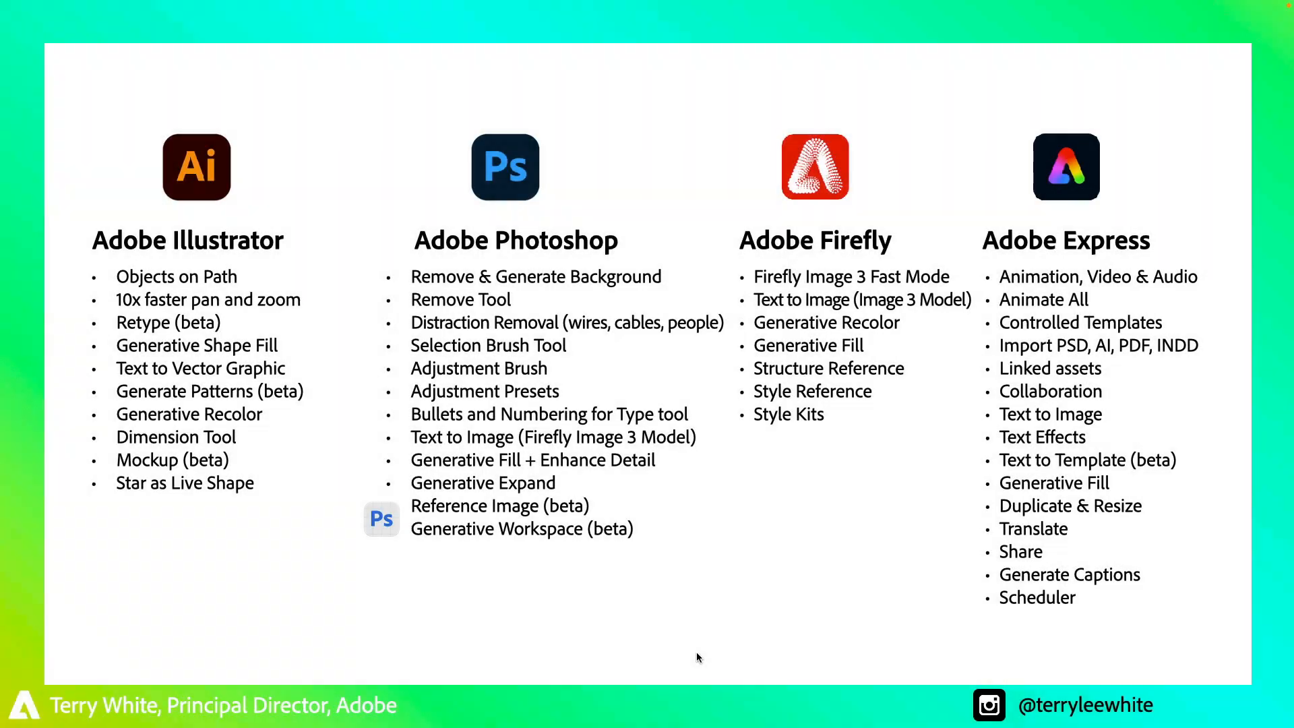